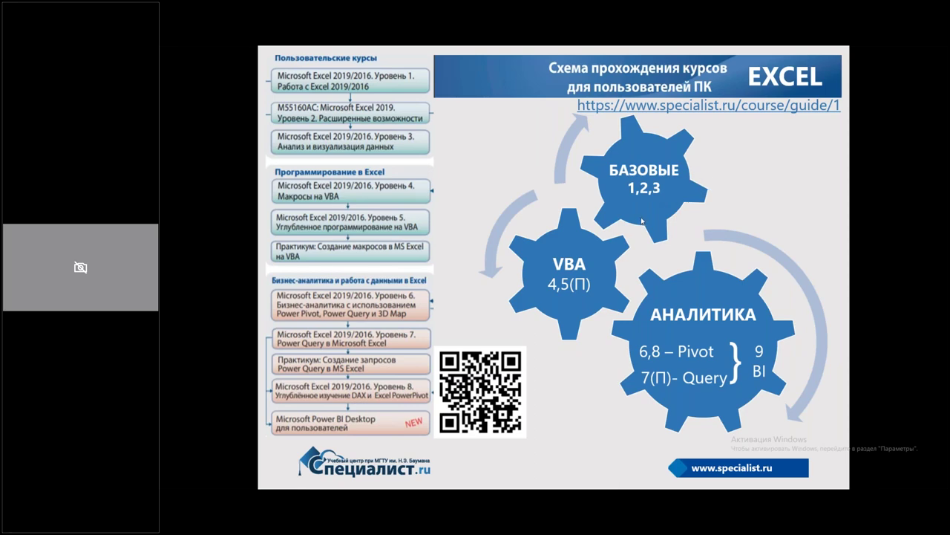
Advance to the course scheme slide and box the VBA gear, undoing a stray arrow
{"action": "key", "text": "Right"}
{"action": "left_click_drag", "start_coordinate": [462, 206], "coordinate": [615, 342]}
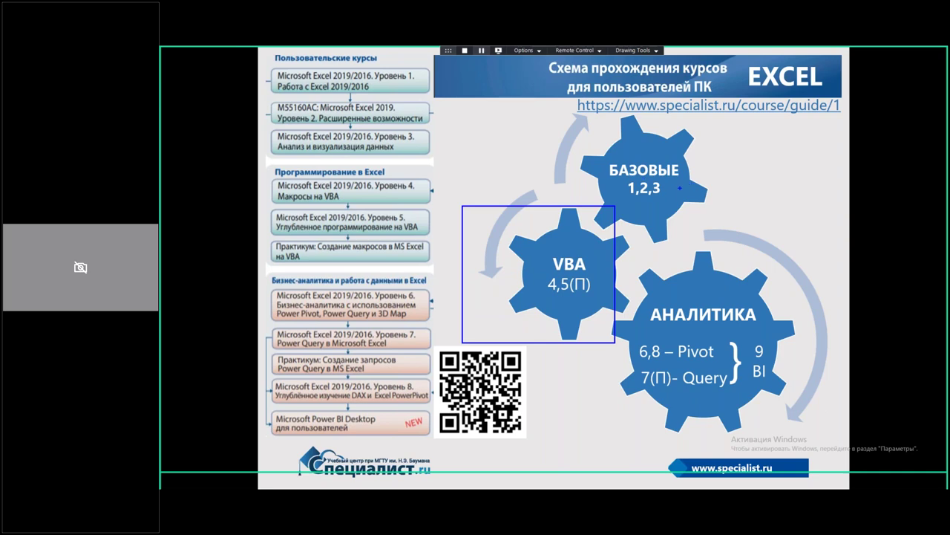
{"action": "left_click_drag", "start_coordinate": [552, 147], "coordinate": [484, 195]}
{"action": "key", "text": "ctrl+z"}
Box the АНАЛИТИКА gear, the Pivot and 9 BI labels, and the БАЗОВЫЕ 1,2,3
{"action": "left_click_drag", "start_coordinate": [624, 261], "coordinate": [803, 425]}
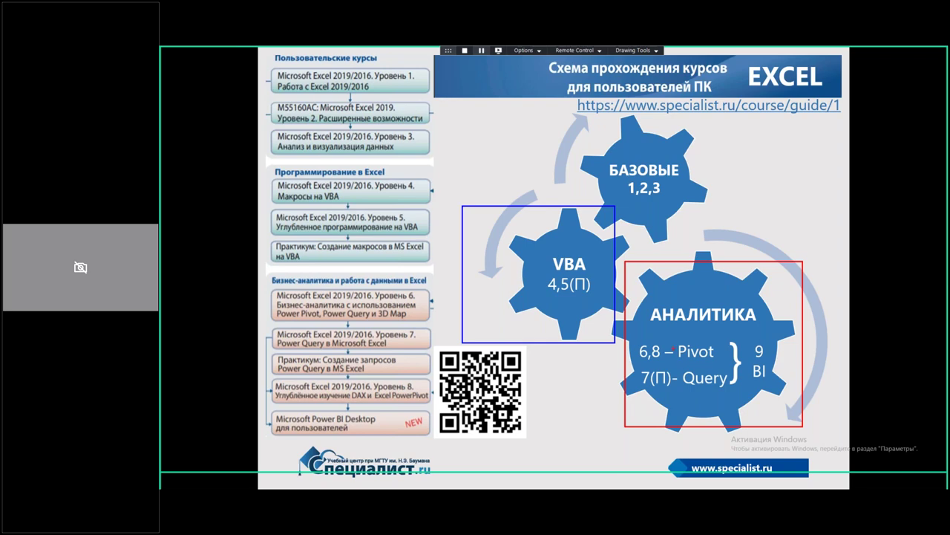
{"action": "mouse_move", "coordinate": [674, 343]}
{"action": "left_mouse_down"}
{"action": "mouse_move", "coordinate": [720, 364]}
{"action": "mouse_move", "coordinate": [735, 390]}
{"action": "left_mouse_up"}
{"action": "left_click_drag", "start_coordinate": [747, 340], "coordinate": [770, 385]}
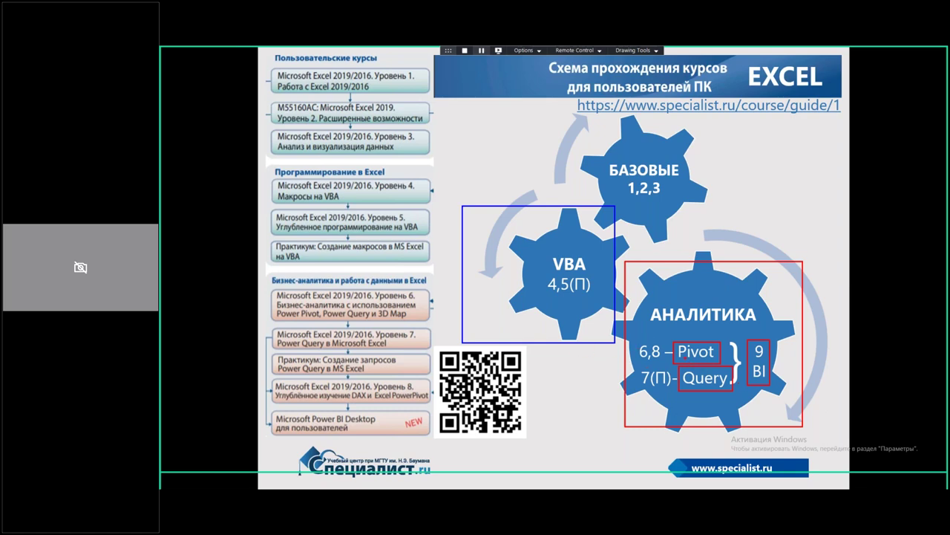
{"action": "left_click_drag", "start_coordinate": [622, 177], "coordinate": [654, 203]}
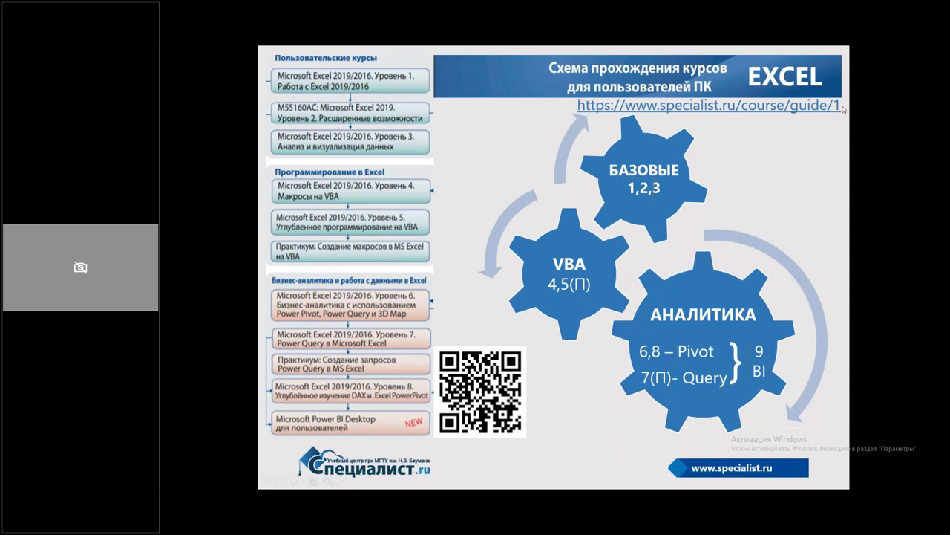
Exit the slide show and copy the course-guide link from slide 3
{"action": "left_click", "coordinate": [843, 110]}
{"action": "key", "text": "Escape"}
{"action": "left_click", "coordinate": [258, 228]}
{"action": "left_click", "coordinate": [823, 160]}
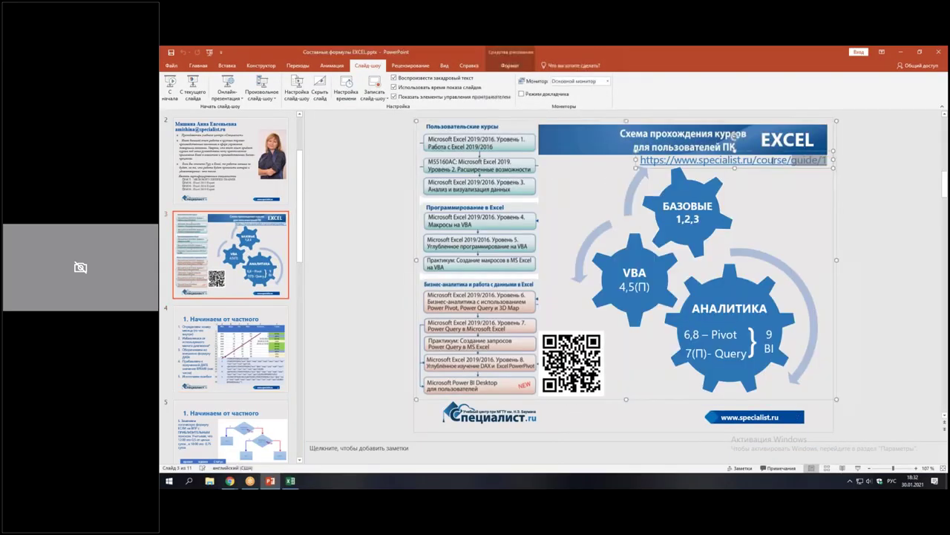
{"action": "left_click_drag", "start_coordinate": [817, 160], "coordinate": [640, 160]}
{"action": "key", "text": "ctrl+c"}
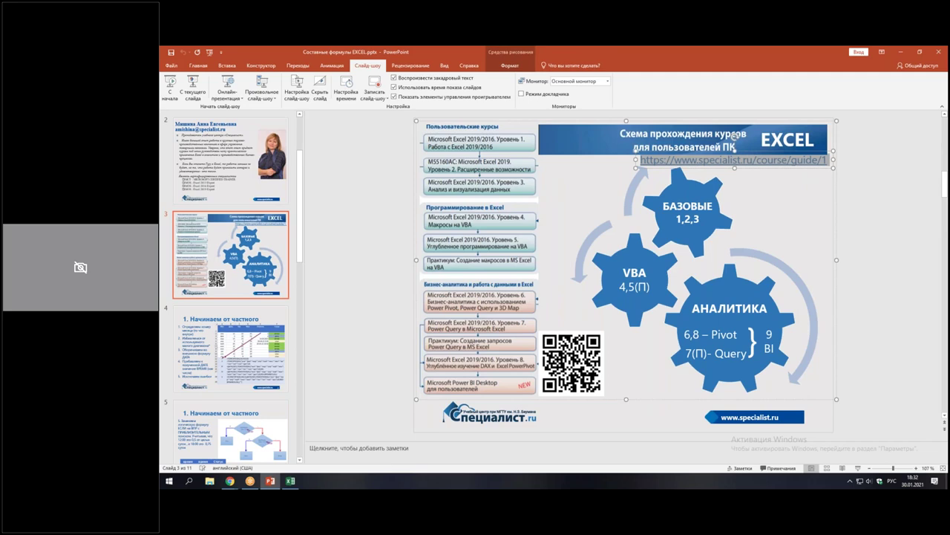
Deselect the link text box and display slide 4 in the editor
{"action": "key", "text": "alt+Tab"}
{"action": "left_click", "coordinate": [352, 251]}
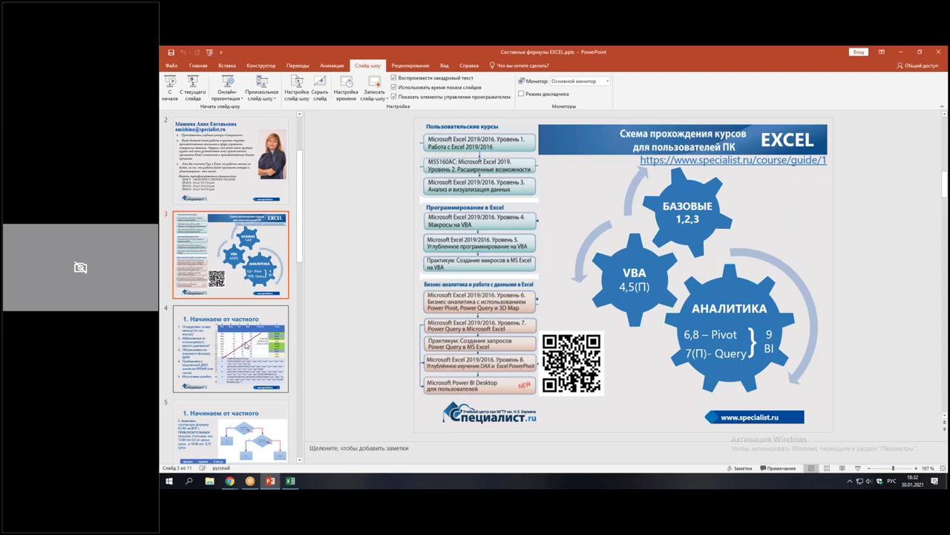
{"action": "left_click", "coordinate": [246, 345]}
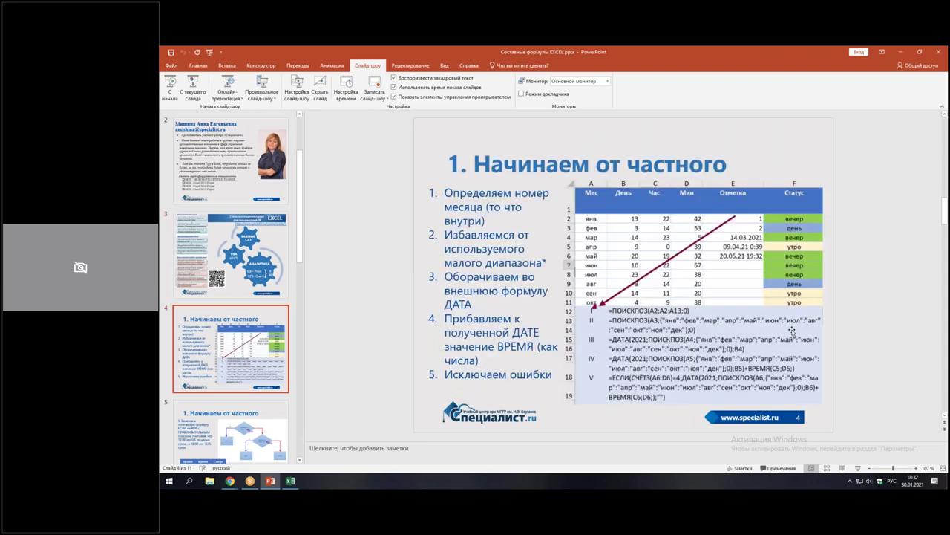
Come back from another window and show slide 3, the course scheme, again
{"action": "key", "text": "alt+Tab"}
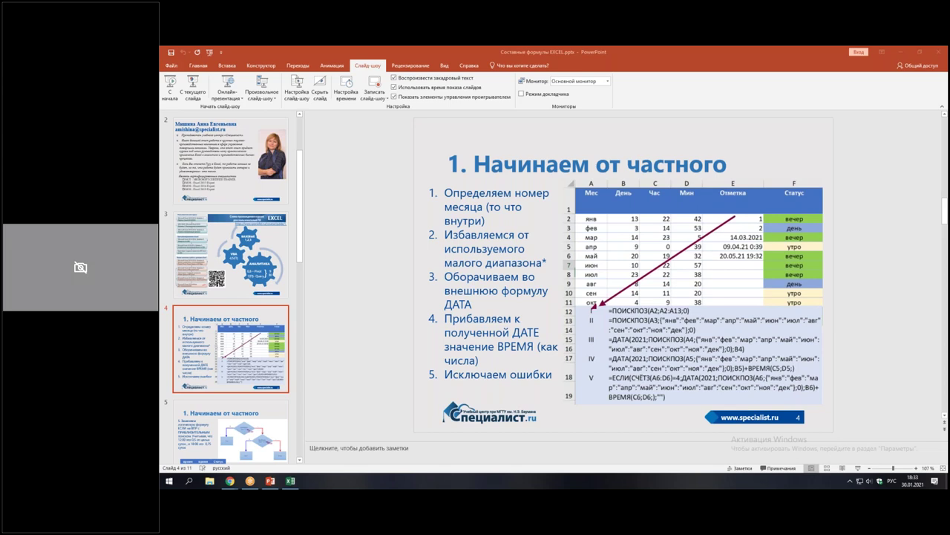
{"action": "left_click", "coordinate": [232, 245]}
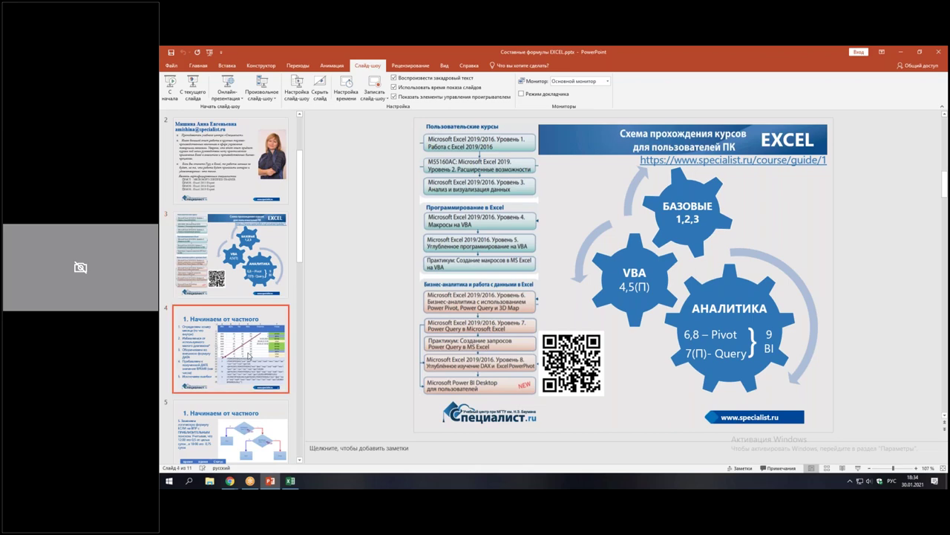
Glance at slide 4, then return to the course scheme on slide 3
{"action": "left_click", "coordinate": [250, 357]}
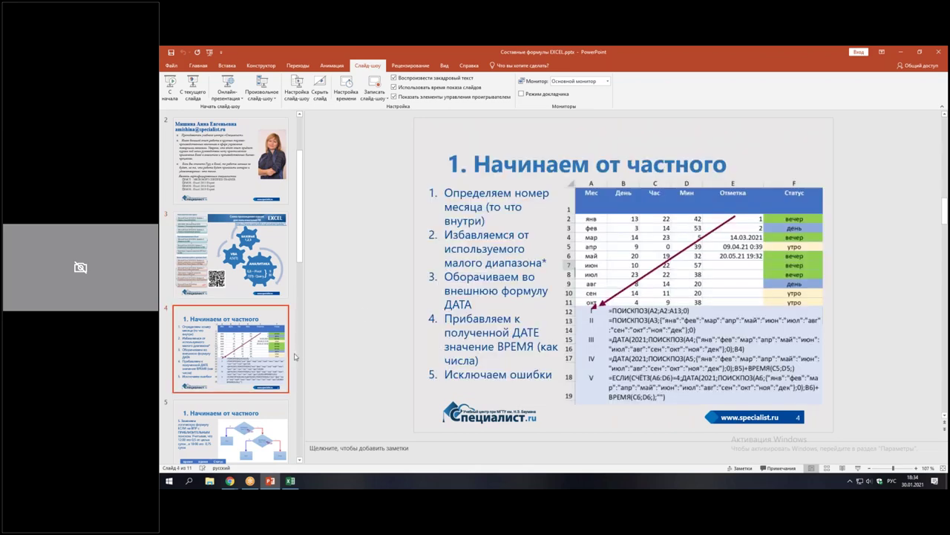
{"action": "scroll", "coordinate": [264, 363], "scroll_direction": "down", "scroll_amount": 1}
{"action": "scroll", "coordinate": [264, 363], "scroll_direction": "down", "scroll_amount": 1}
{"action": "scroll", "coordinate": [252, 312], "scroll_direction": "down", "scroll_amount": 1}
{"action": "scroll", "coordinate": [242, 238], "scroll_direction": "up", "scroll_amount": 2}
{"action": "left_click", "coordinate": [236, 216]}
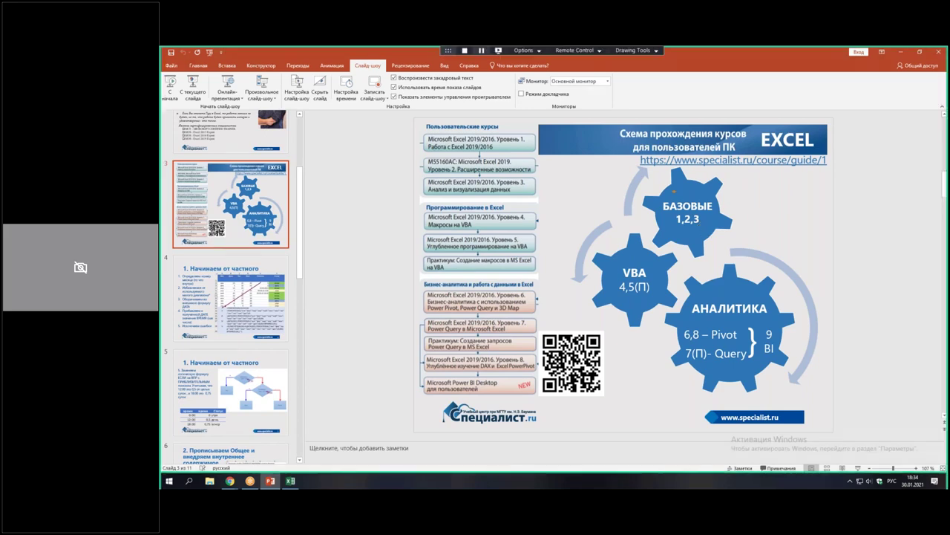
Box the БАЗОВЫЕ 1,2,3 gear, redrawing it once, and the Query label
{"action": "left_click_drag", "start_coordinate": [645, 191], "coordinate": [735, 222]}
{"action": "left_click_drag", "start_coordinate": [657, 193], "coordinate": [719, 236]}
{"action": "left_click_drag", "start_coordinate": [713, 344], "coordinate": [751, 363]}
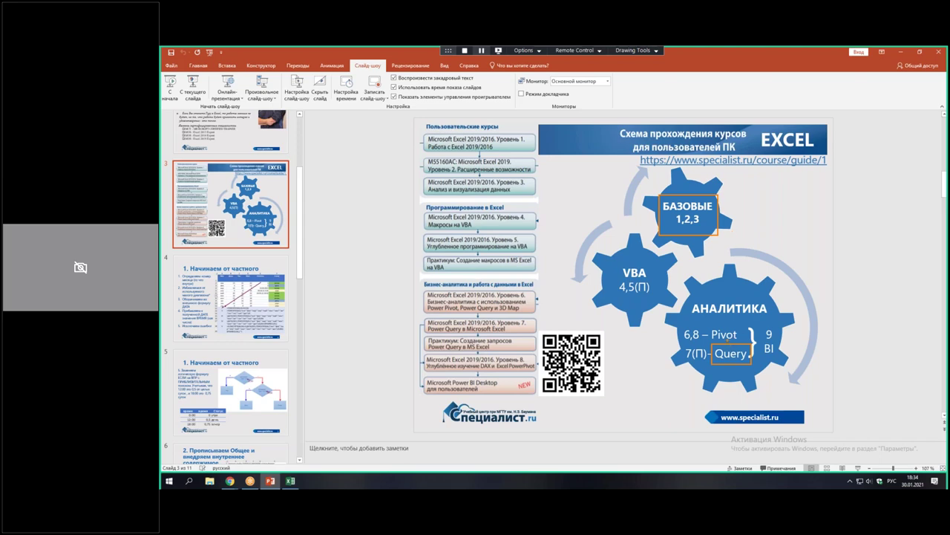
{"action": "key", "text": "Escape"}
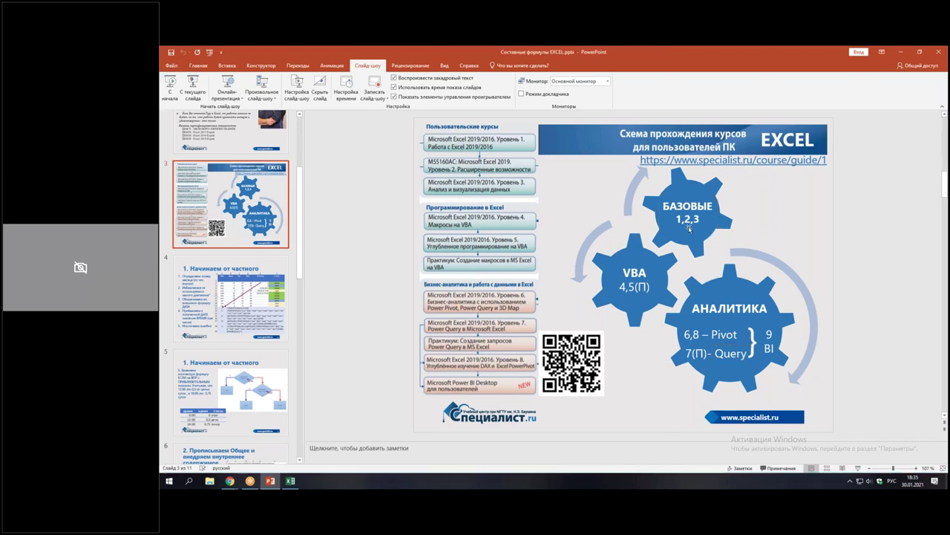
Show slide 4, view the title slide, return to slide 4, and switch to Excel
{"action": "left_click", "coordinate": [260, 306]}
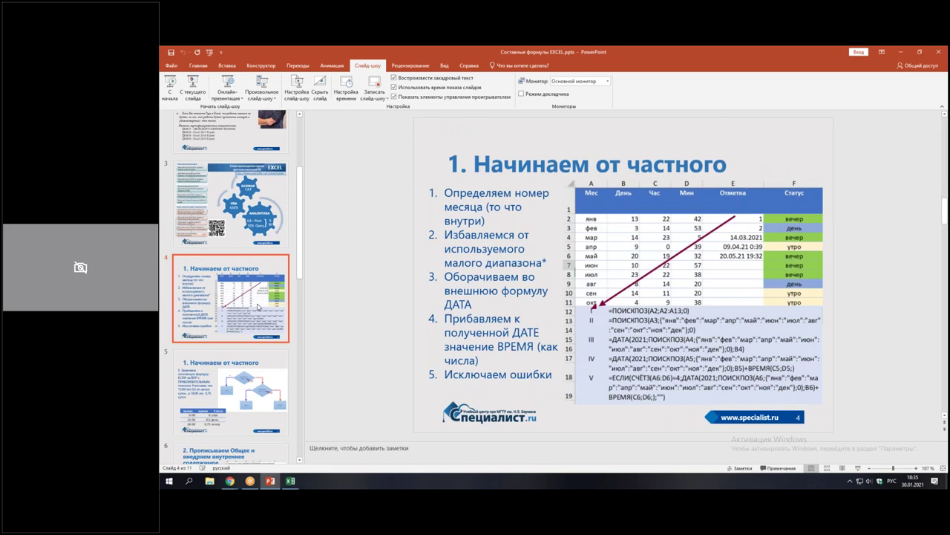
{"action": "scroll", "coordinate": [253, 282], "scroll_direction": "up", "scroll_amount": 5}
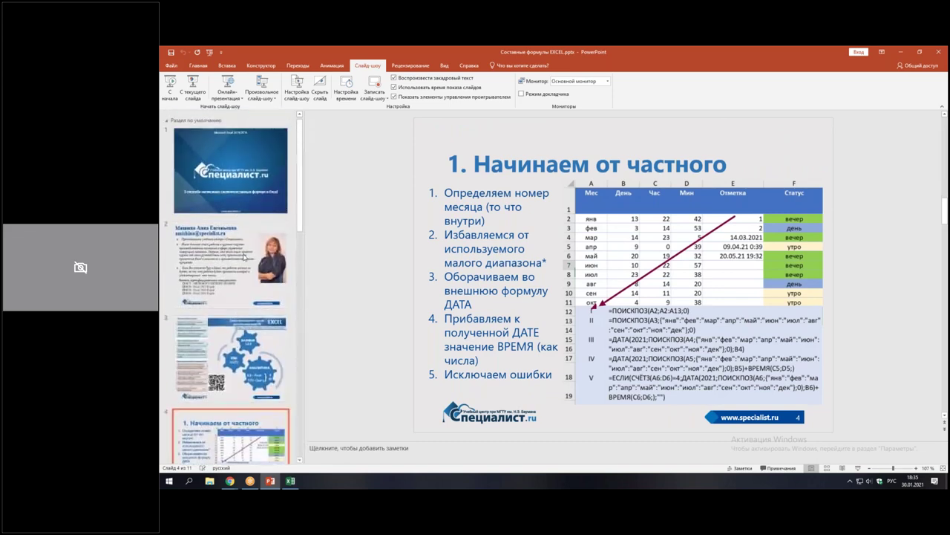
{"action": "left_click", "coordinate": [244, 192]}
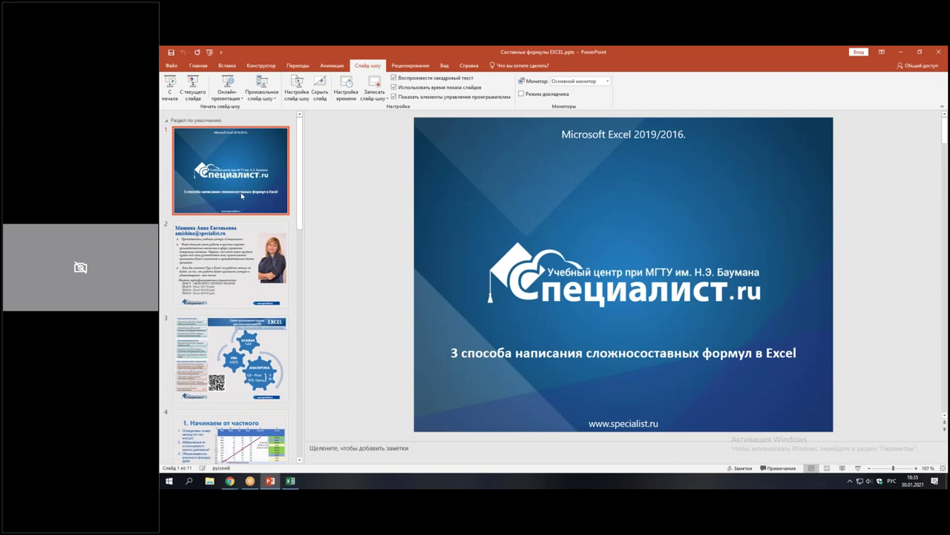
{"action": "scroll", "coordinate": [230, 238], "scroll_direction": "down", "scroll_amount": 5}
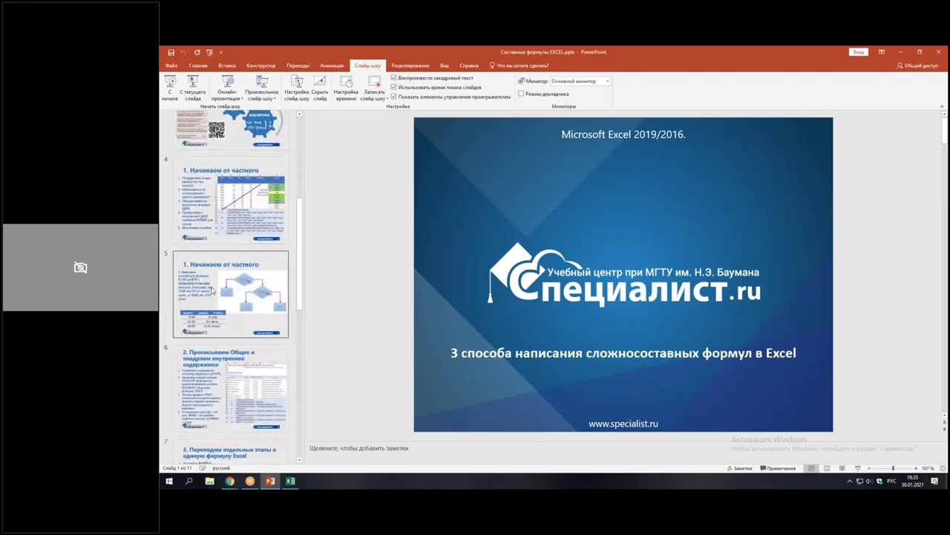
{"action": "left_click", "coordinate": [217, 213]}
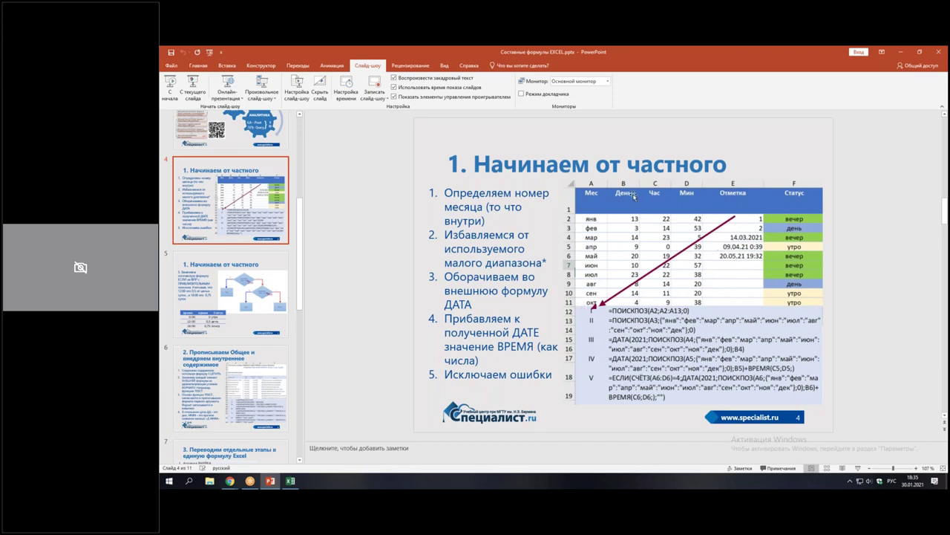
{"action": "left_click", "coordinate": [291, 481]}
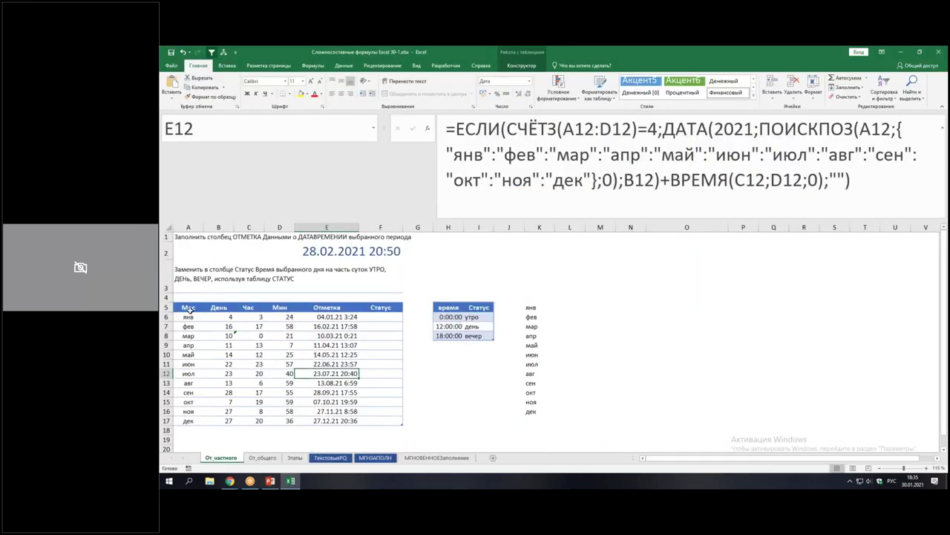
Highlight the month, day, hour and minute input columns A–D
{"action": "mouse_move", "coordinate": [190, 316]}
{"action": "left_mouse_down"}
{"action": "mouse_move", "coordinate": [278, 381]}
{"action": "mouse_move", "coordinate": [279, 439]}
{"action": "left_mouse_up"}
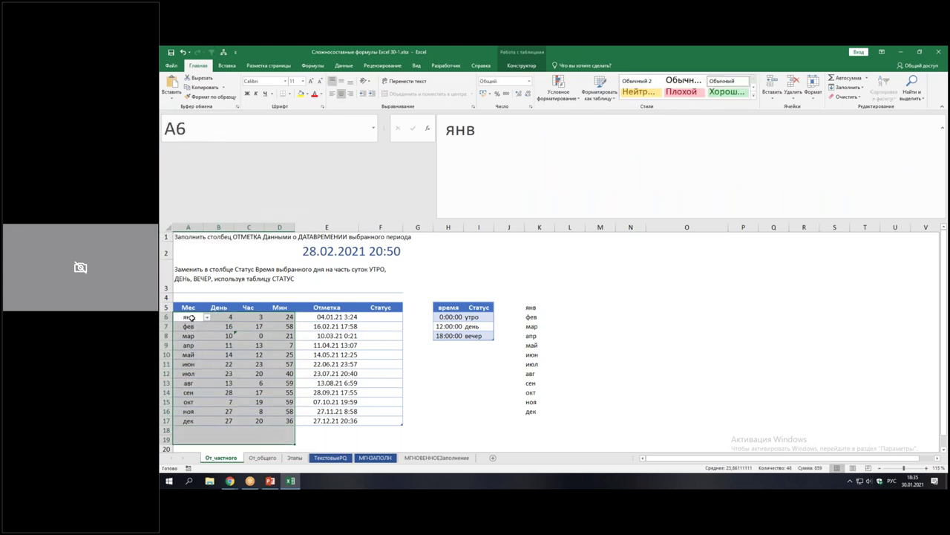
{"action": "left_click_drag", "start_coordinate": [190, 316], "coordinate": [189, 422]}
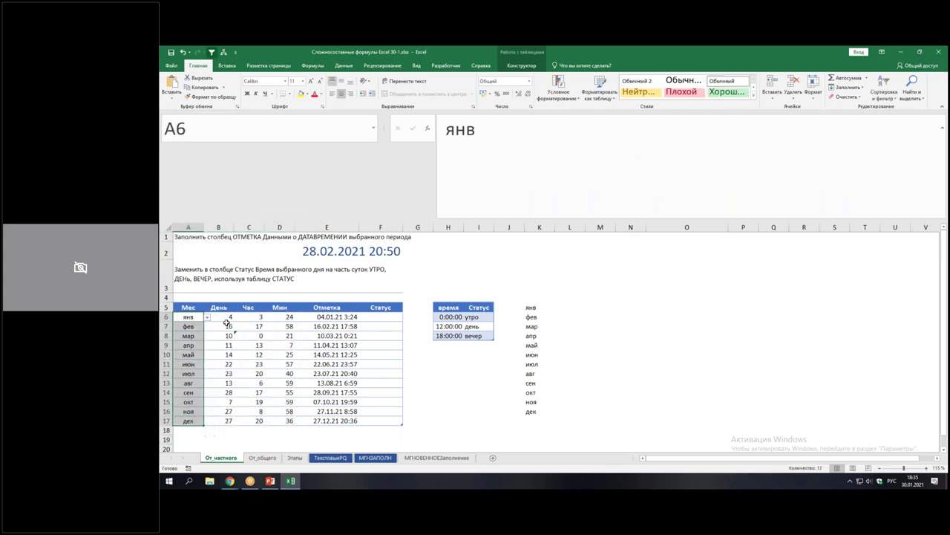
{"action": "left_click_drag", "start_coordinate": [228, 316], "coordinate": [220, 420]}
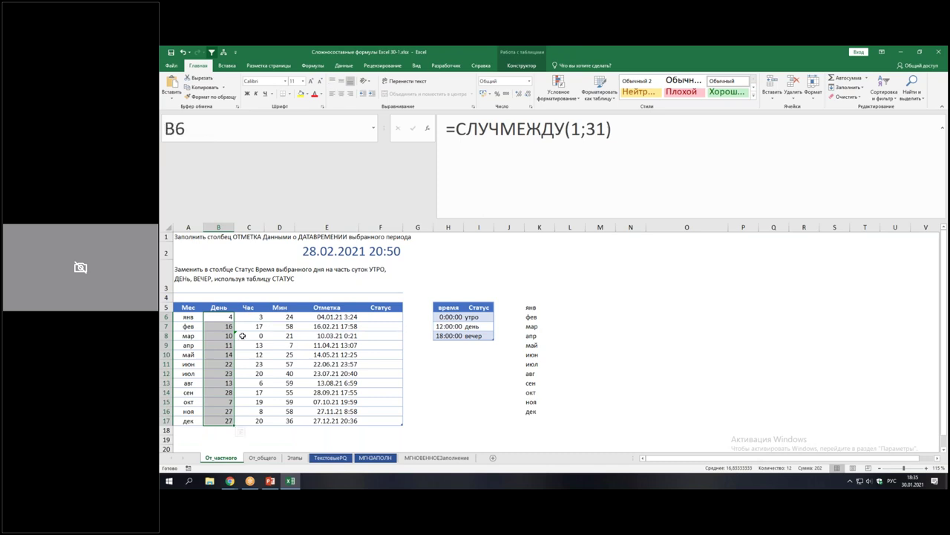
{"action": "left_click_drag", "start_coordinate": [259, 317], "coordinate": [270, 422]}
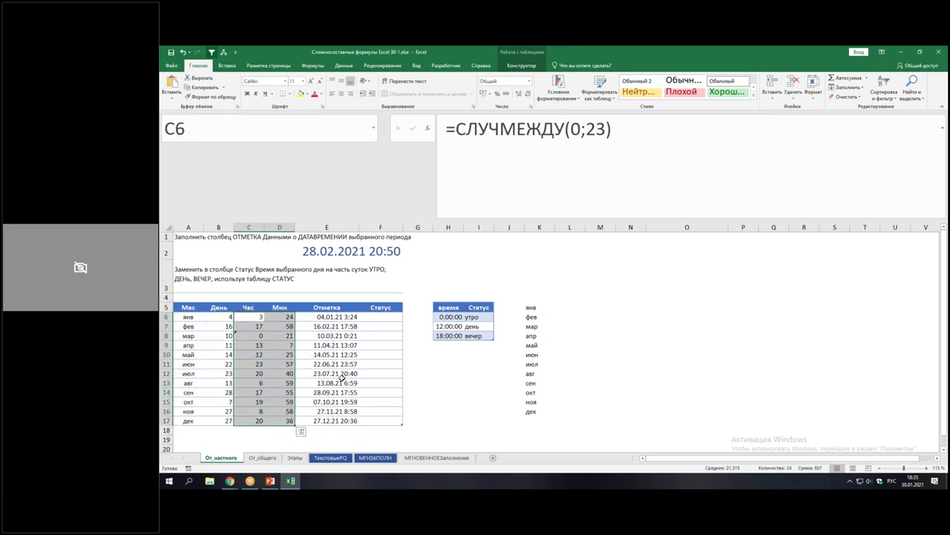
Inspect the Отметка formulas in E6, E7, E9, E13 and E16, ending on E6
{"action": "left_click", "coordinate": [328, 317]}
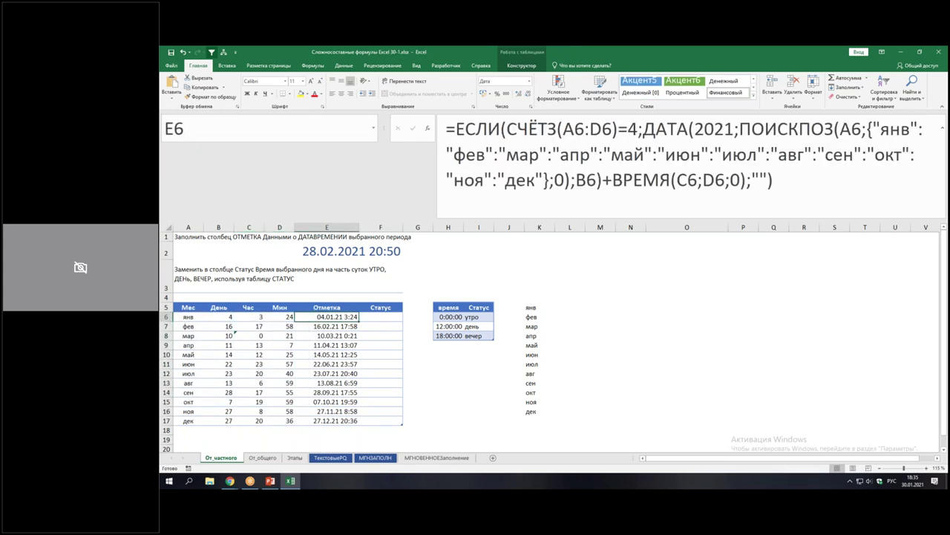
{"action": "left_click", "coordinate": [333, 327]}
{"action": "left_click", "coordinate": [332, 344]}
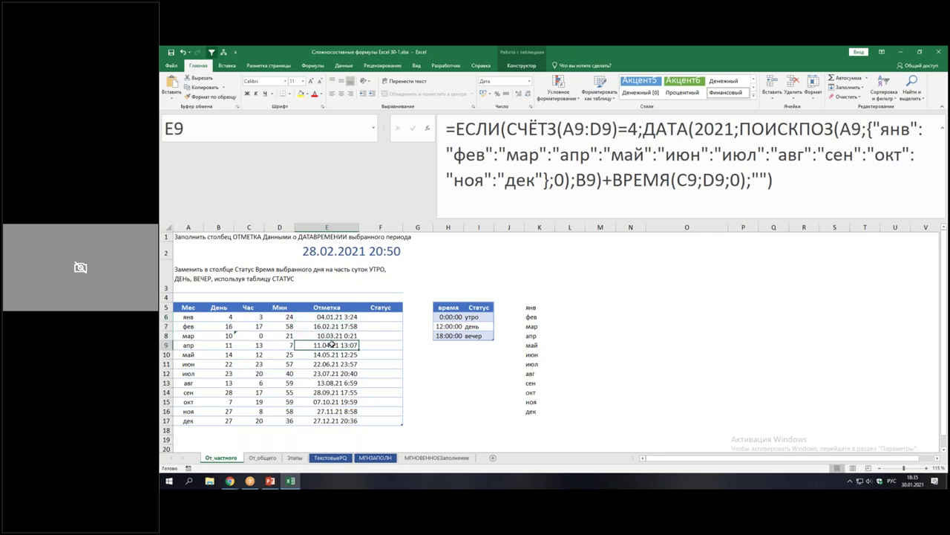
{"action": "left_click", "coordinate": [333, 383]}
{"action": "left_click", "coordinate": [336, 411]}
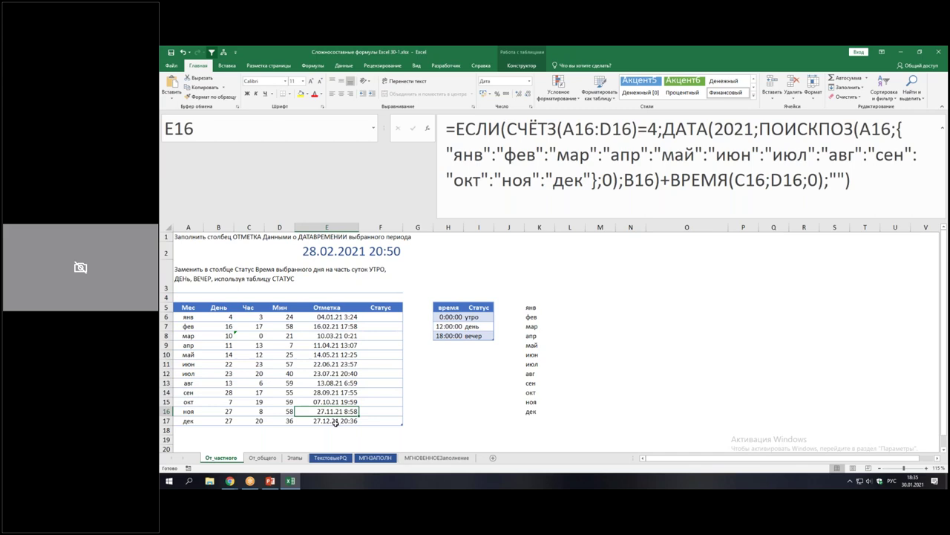
{"action": "mouse_move", "coordinate": [337, 319]}
{"action": "left_mouse_down"}
{"action": "mouse_move", "coordinate": [335, 405]}
{"action": "mouse_move", "coordinate": [364, 426]}
{"action": "left_mouse_up"}
{"action": "left_click", "coordinate": [344, 317]}
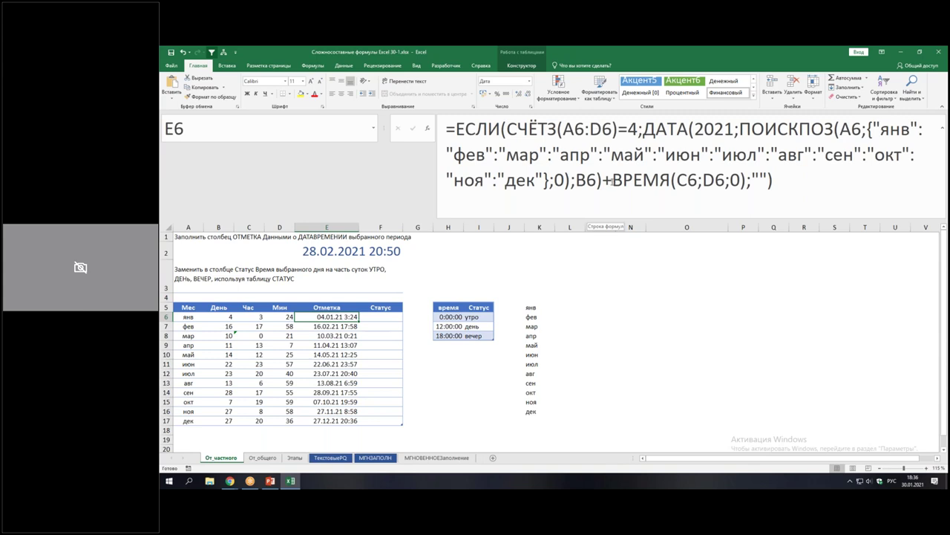
Highlight the ВРЕМЯ part and embedded month list in E6's formula, then commit it
{"action": "left_click_drag", "start_coordinate": [611, 181], "coordinate": [745, 180]}
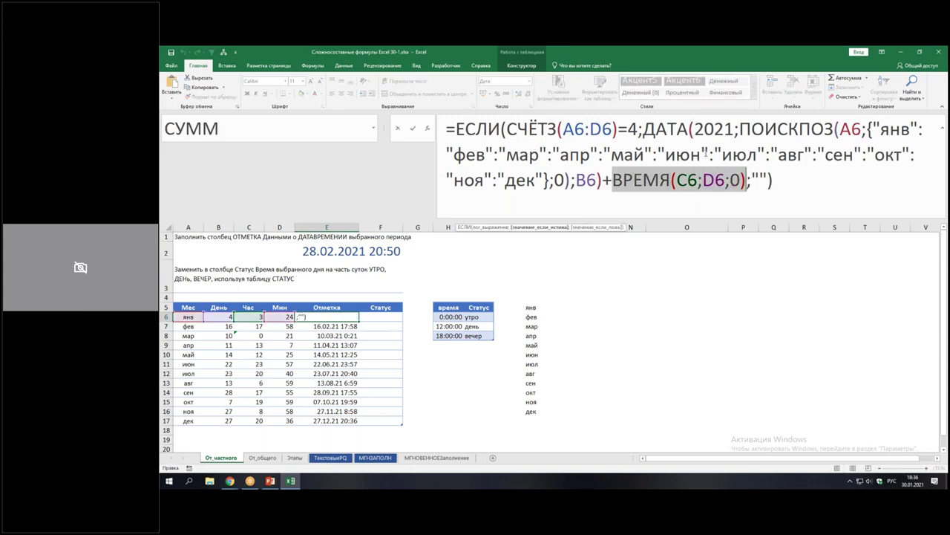
{"action": "left_click", "coordinate": [707, 154]}
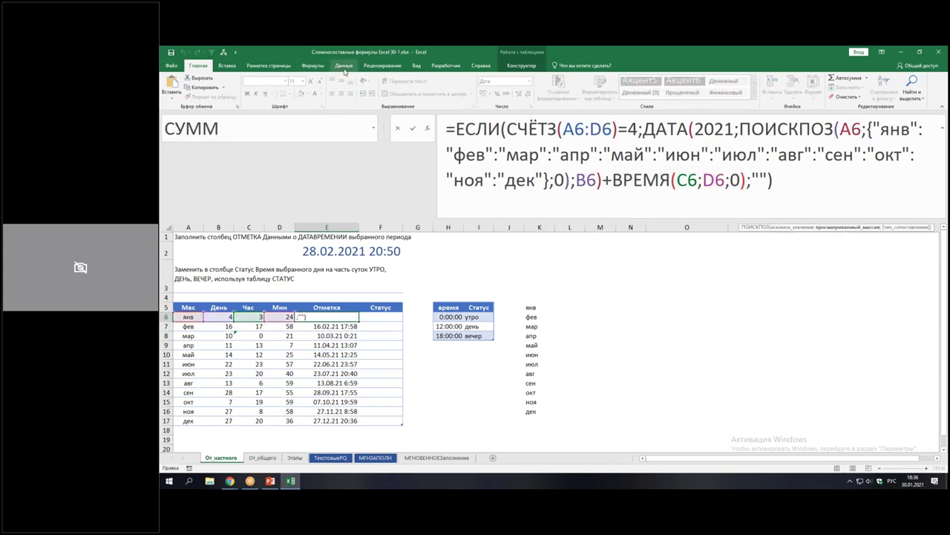
{"action": "left_click", "coordinate": [313, 65]}
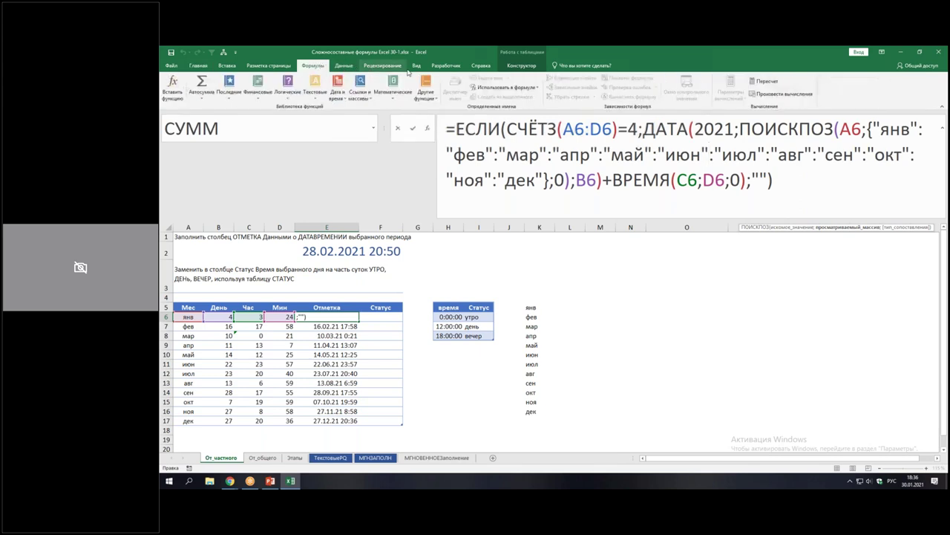
{"action": "left_click", "coordinate": [660, 277]}
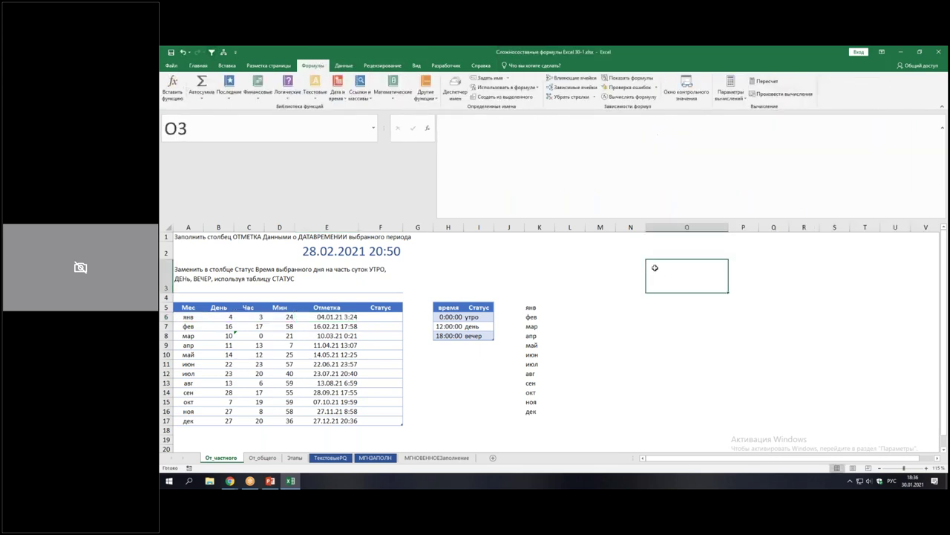
Re-edit E6's formula, confirm it with Ctrl+Enter, and launch Evaluate Formula
{"action": "left_click", "coordinate": [312, 317]}
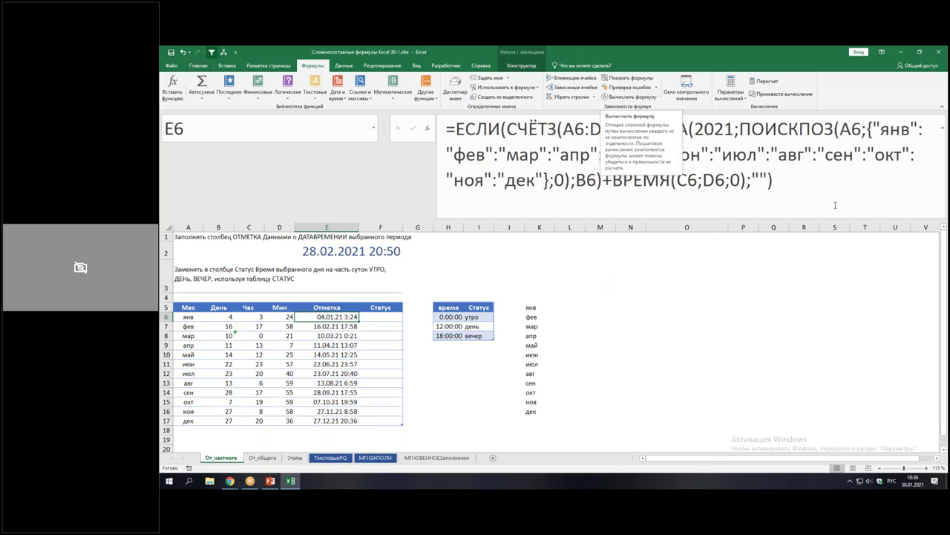
{"action": "left_click", "coordinate": [793, 195]}
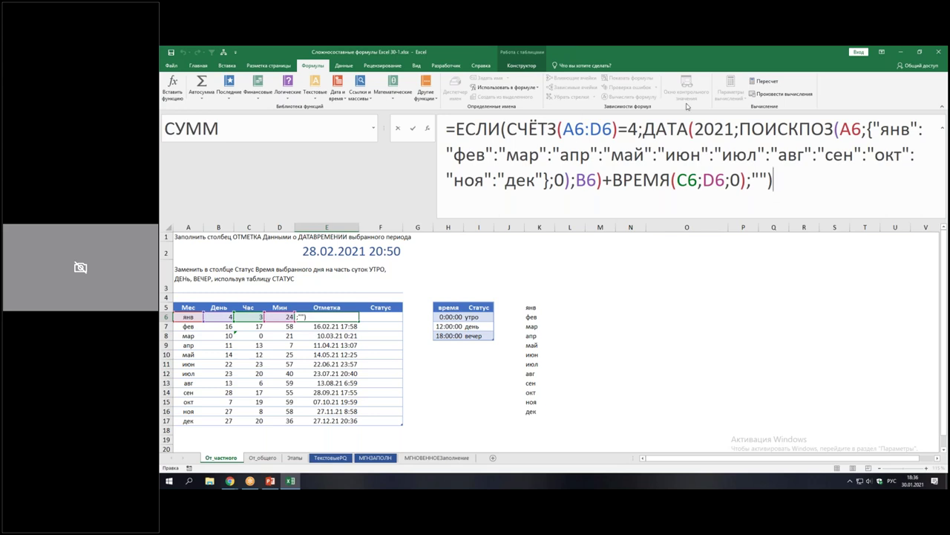
{"action": "key", "text": "ctrl+Return"}
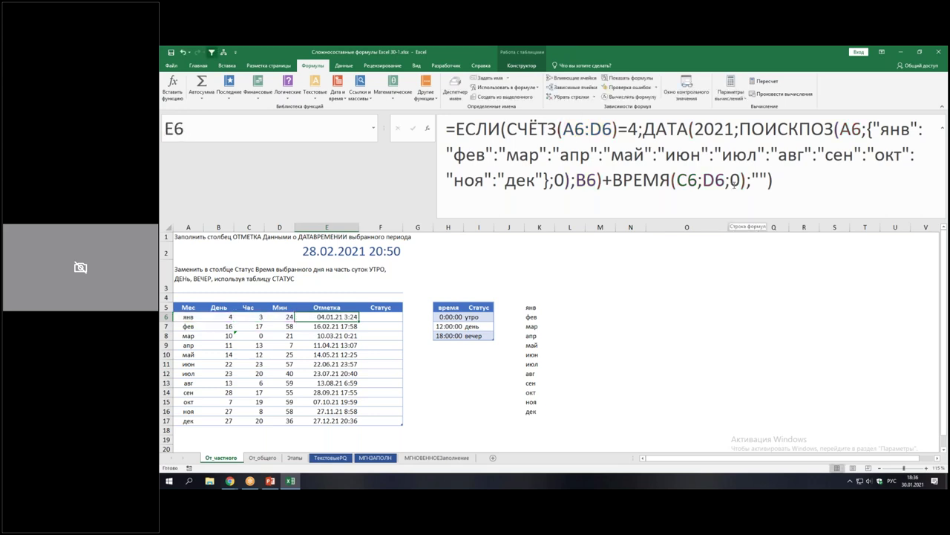
{"action": "left_click", "coordinate": [547, 384]}
{"action": "left_click", "coordinate": [330, 316]}
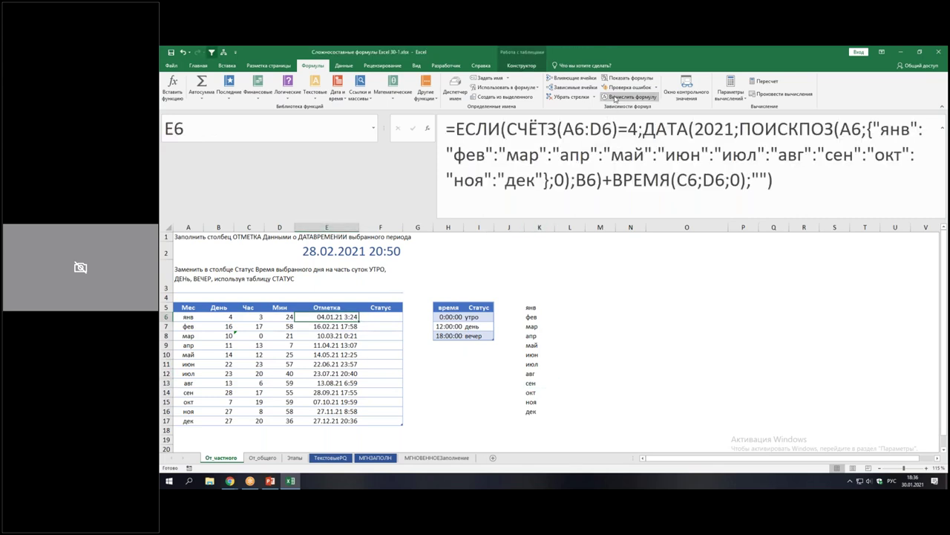
{"action": "left_click", "coordinate": [615, 97]}
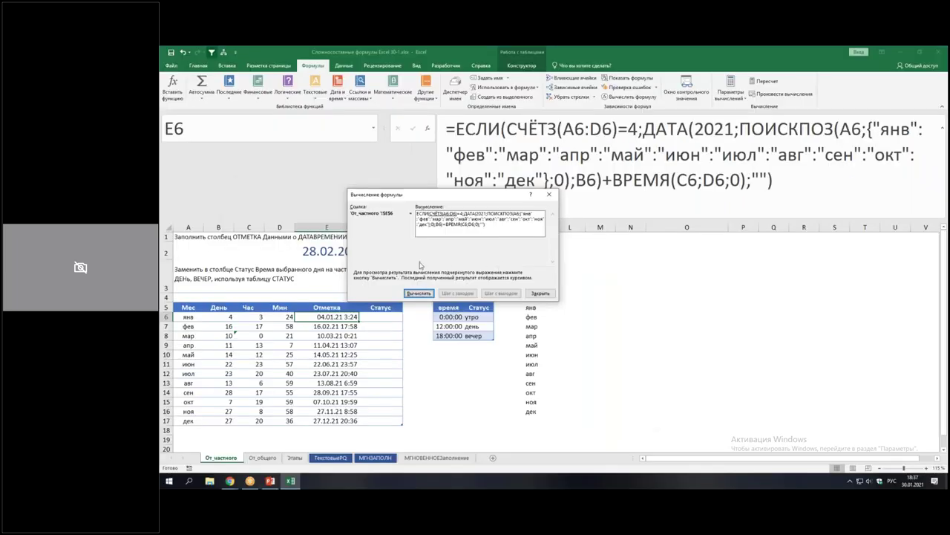
{"action": "left_click", "coordinate": [418, 293]}
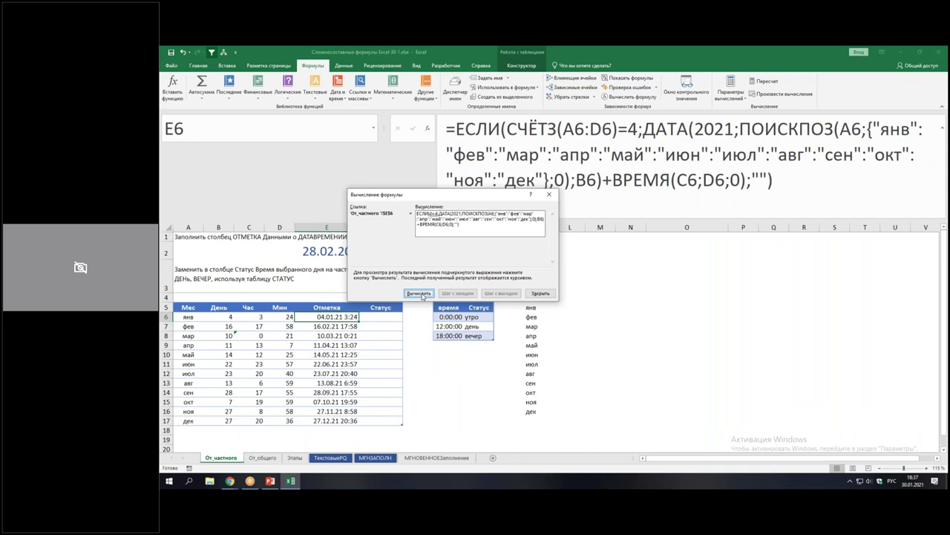
{"action": "left_click", "coordinate": [419, 293]}
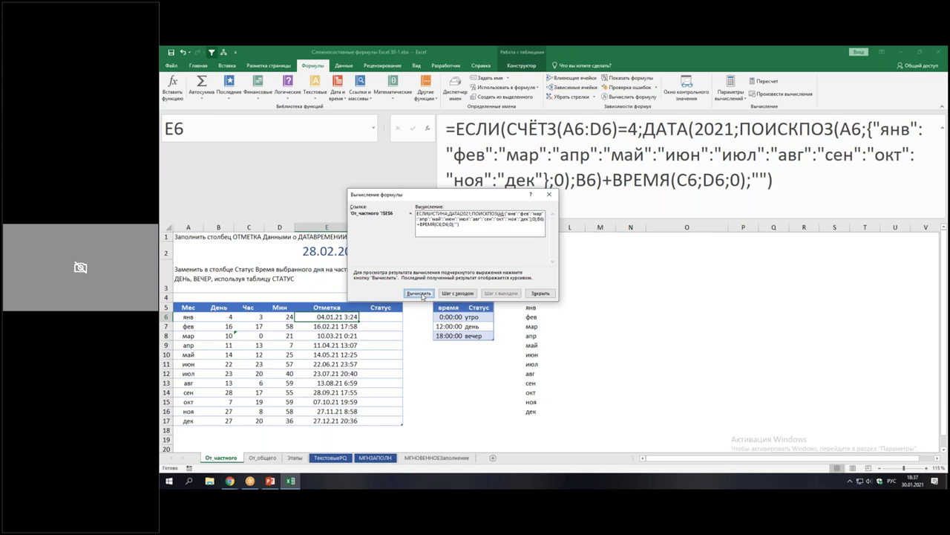
{"action": "key", "text": "Escape"}
{"action": "left_click", "coordinate": [385, 280]}
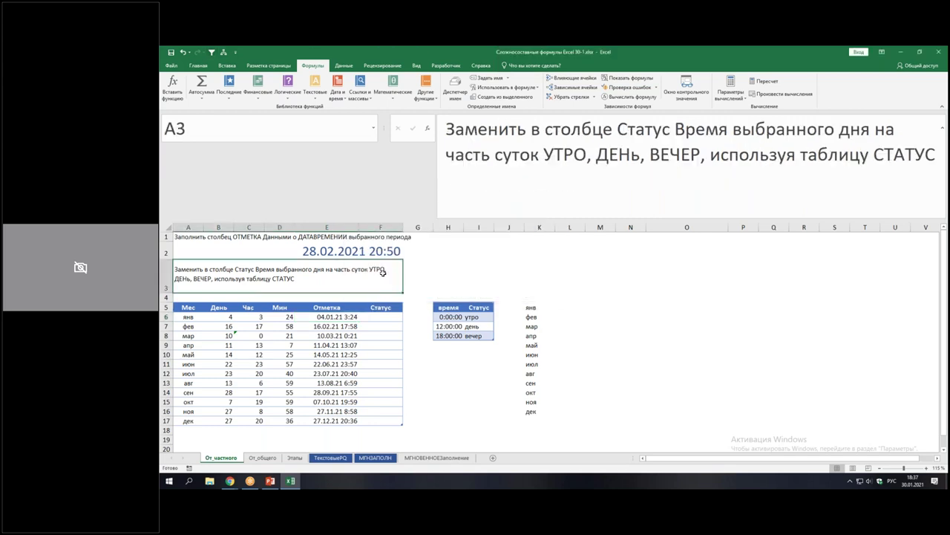
{"action": "left_click", "coordinate": [335, 316]}
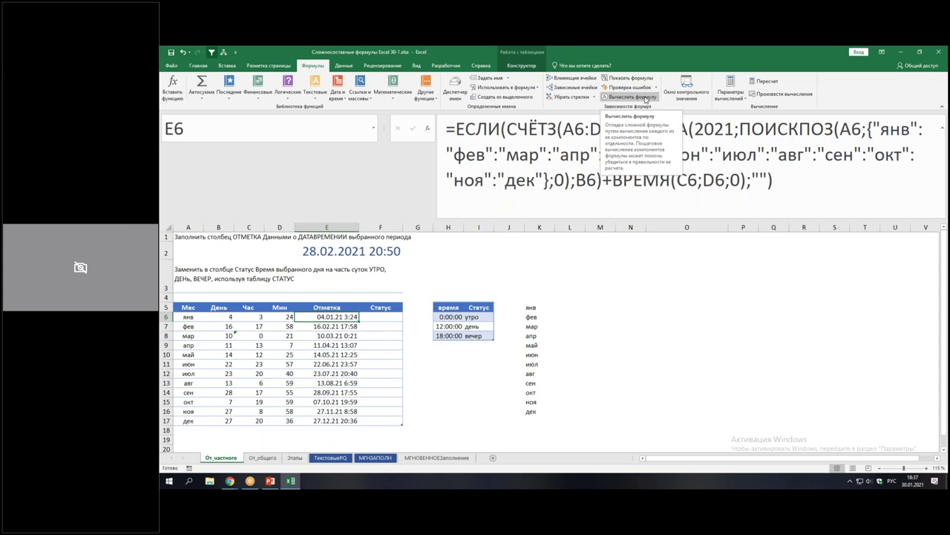
{"action": "left_click_drag", "start_coordinate": [591, 90], "coordinate": [591, 109]}
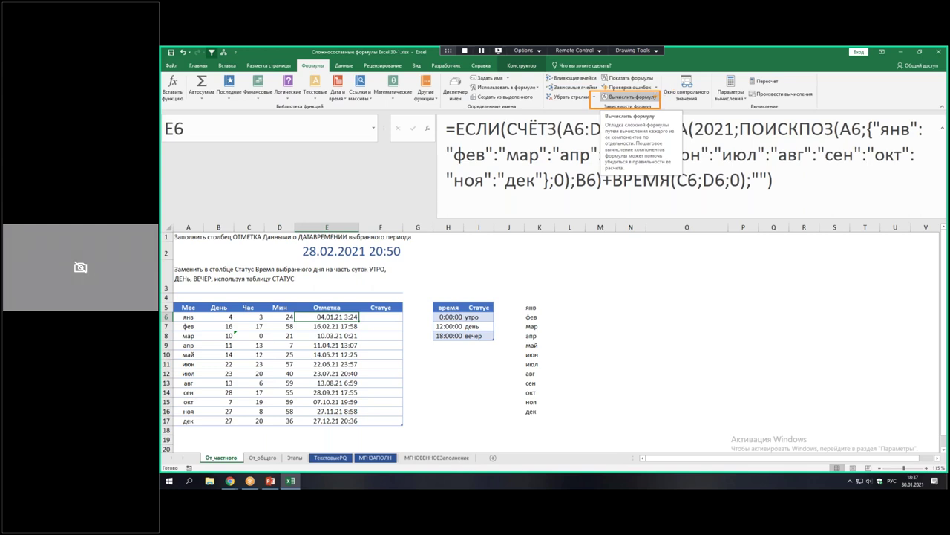
{"action": "left_click", "coordinate": [621, 96]}
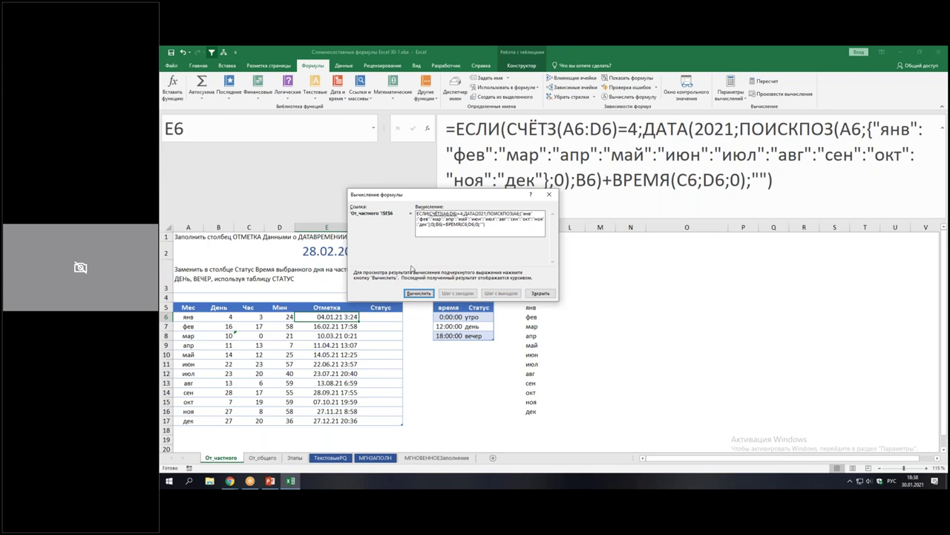
Evaluate E6: СЧЁТЗ to 4, check to ИСТИНА, month lookup, then ДАТА(2021;1;4) to 44200
{"action": "left_click", "coordinate": [410, 294]}
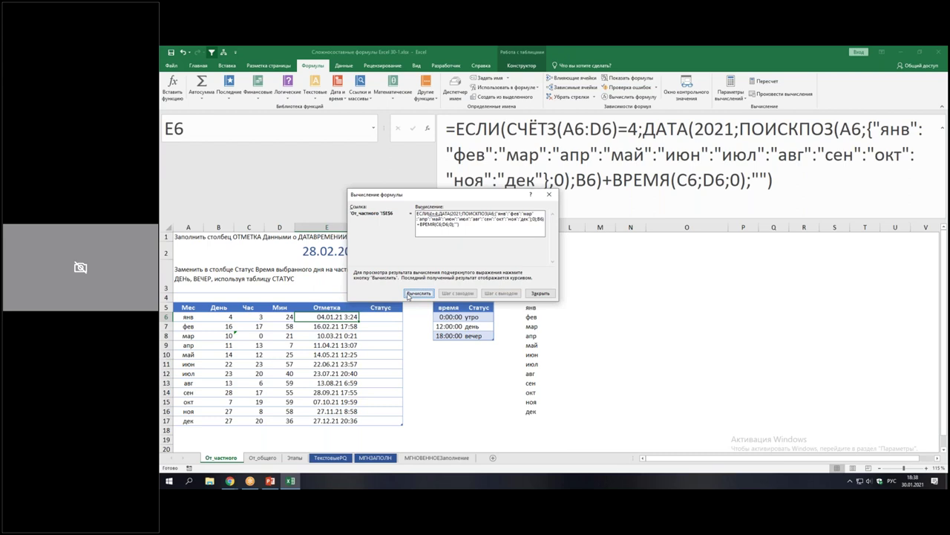
{"action": "left_click", "coordinate": [410, 294]}
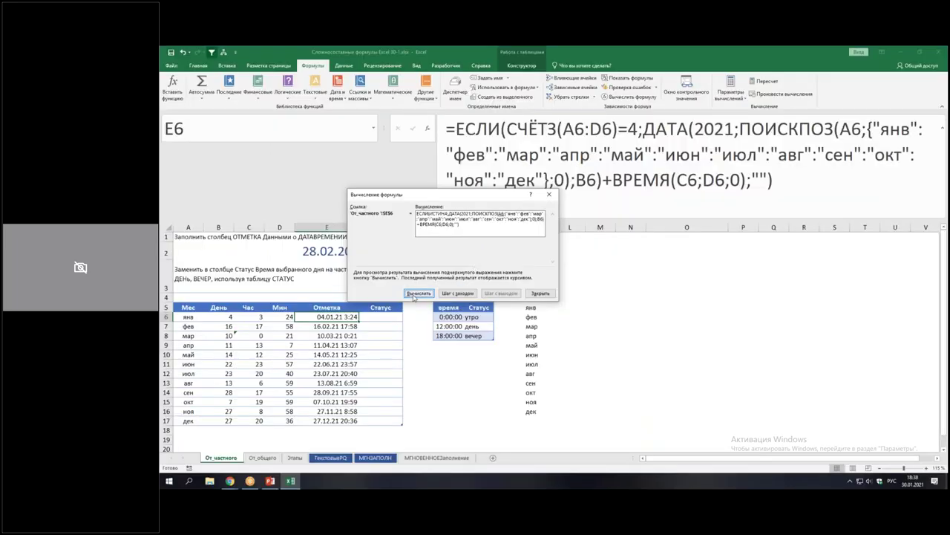
{"action": "left_click", "coordinate": [417, 293]}
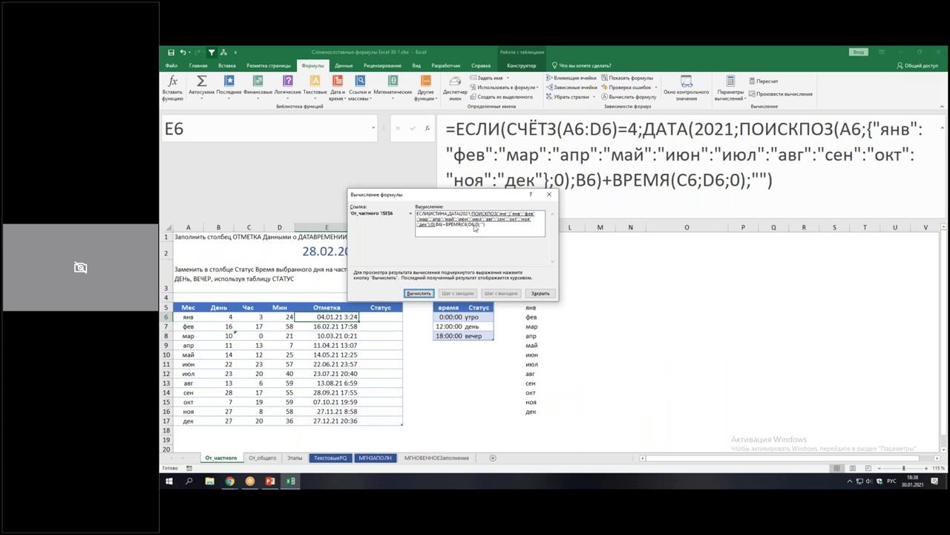
{"action": "left_click", "coordinate": [419, 294]}
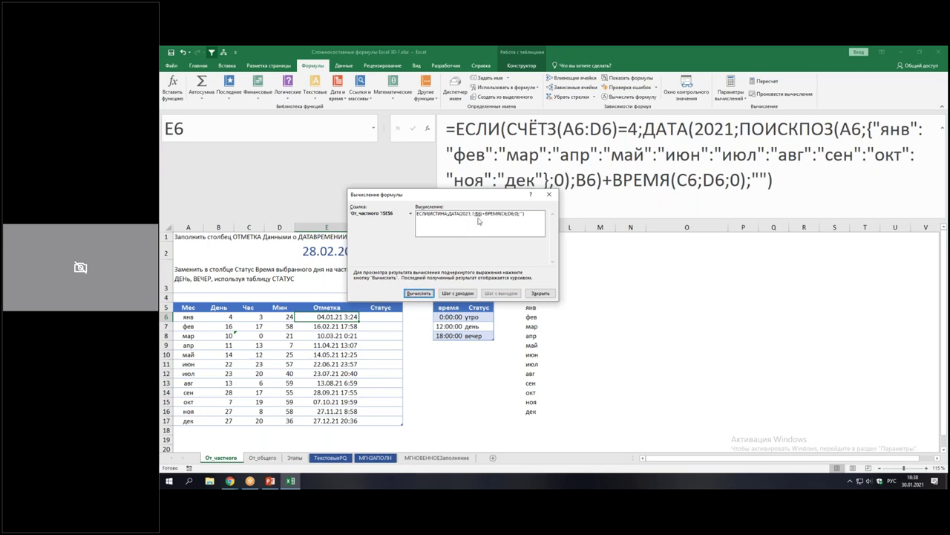
{"action": "left_click", "coordinate": [418, 293]}
{"action": "left_click", "coordinate": [427, 294]}
Evaluate the hour, minutes and ВРЕМЯ(3;24;0) parts to reach 04.01.21 3:24, then close
{"action": "left_click", "coordinate": [418, 294]}
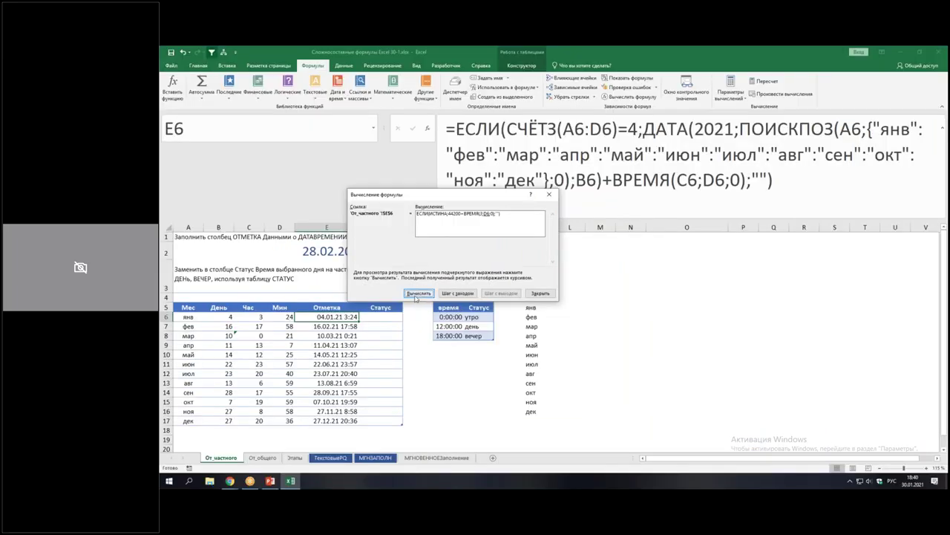
{"action": "left_click", "coordinate": [417, 295]}
{"action": "left_click", "coordinate": [421, 294]}
{"action": "left_click", "coordinate": [409, 295]}
{"action": "left_click", "coordinate": [418, 294]}
{"action": "left_click", "coordinate": [540, 293]}
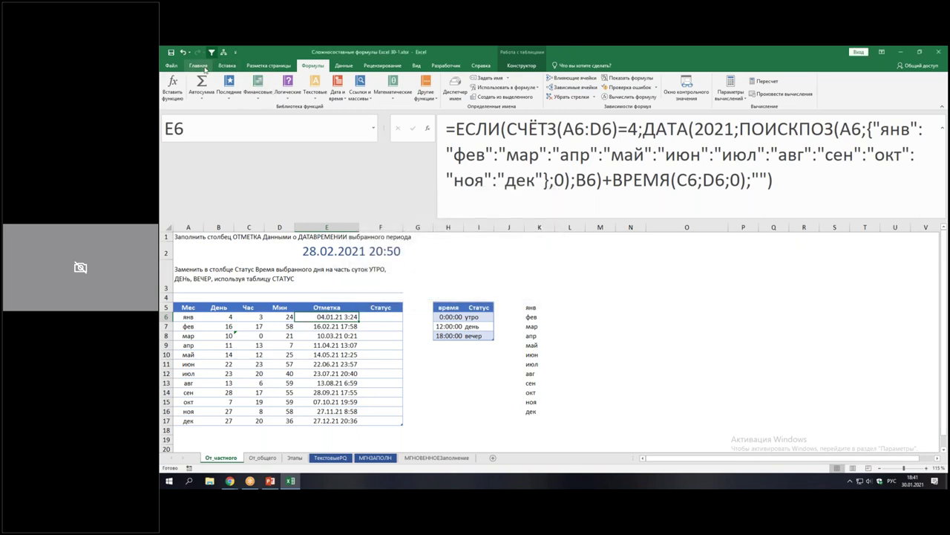
Set E6 to General format to reveal its serial value 44200,14167
{"action": "left_click", "coordinate": [198, 66]}
{"action": "left_click", "coordinate": [530, 82]}
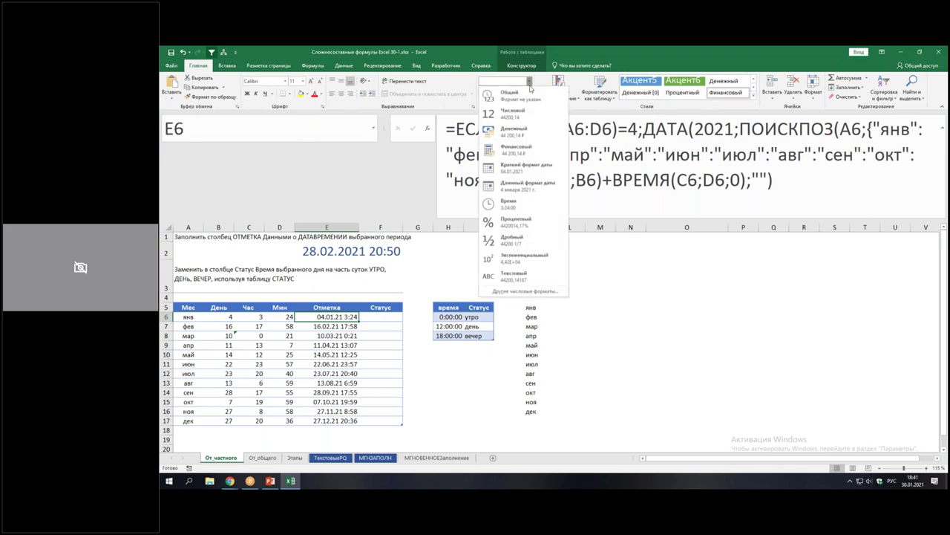
{"action": "left_click", "coordinate": [509, 94]}
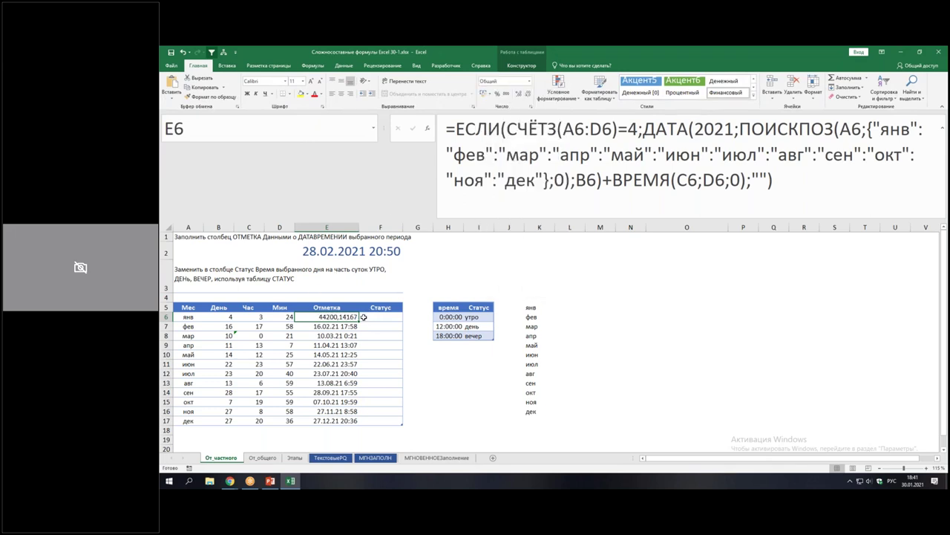
Format E6 as Дата type 14.03.12 13:30 and select the E6:E17 timestamps
{"action": "right_click", "coordinate": [324, 318]}
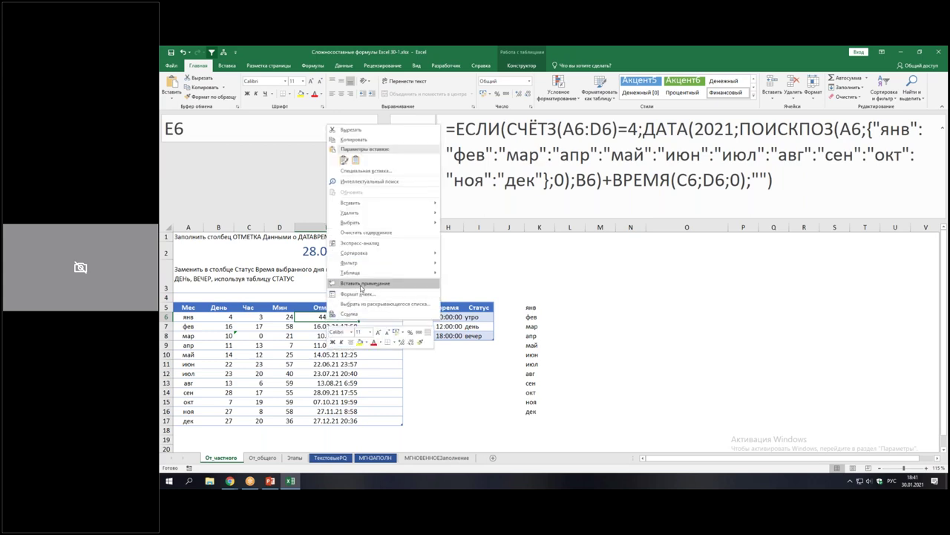
{"action": "left_click", "coordinate": [358, 293]}
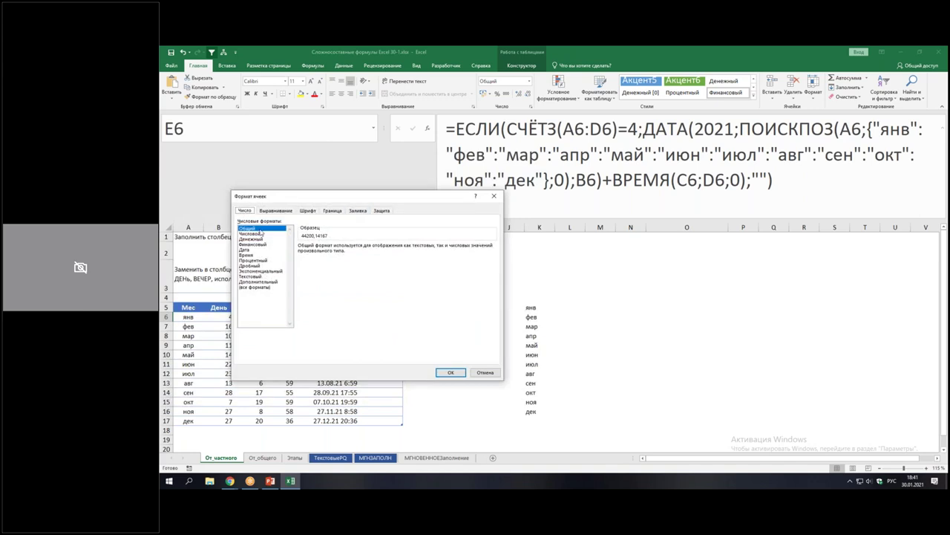
{"action": "left_click", "coordinate": [251, 251]}
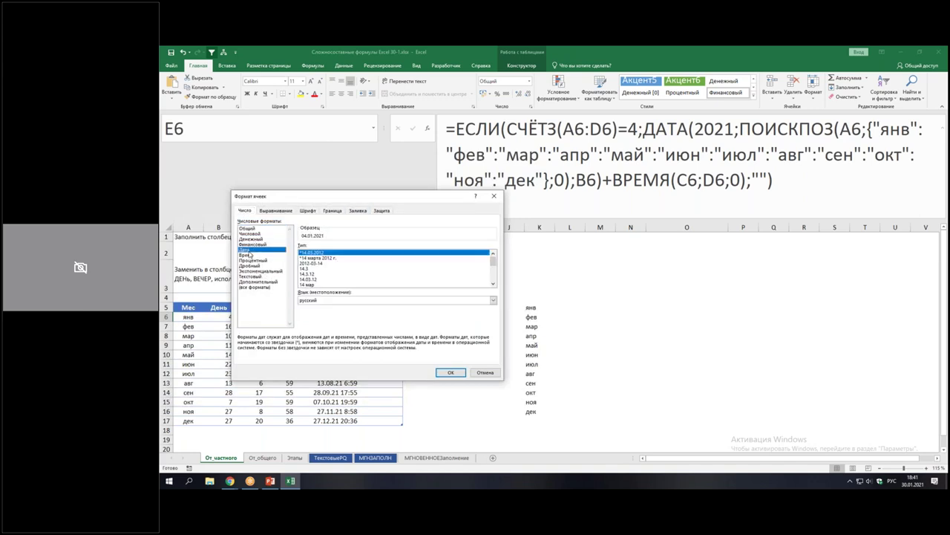
{"action": "left_click", "coordinate": [337, 258]}
{"action": "scroll", "coordinate": [338, 260], "scroll_direction": "down", "scroll_amount": 3}
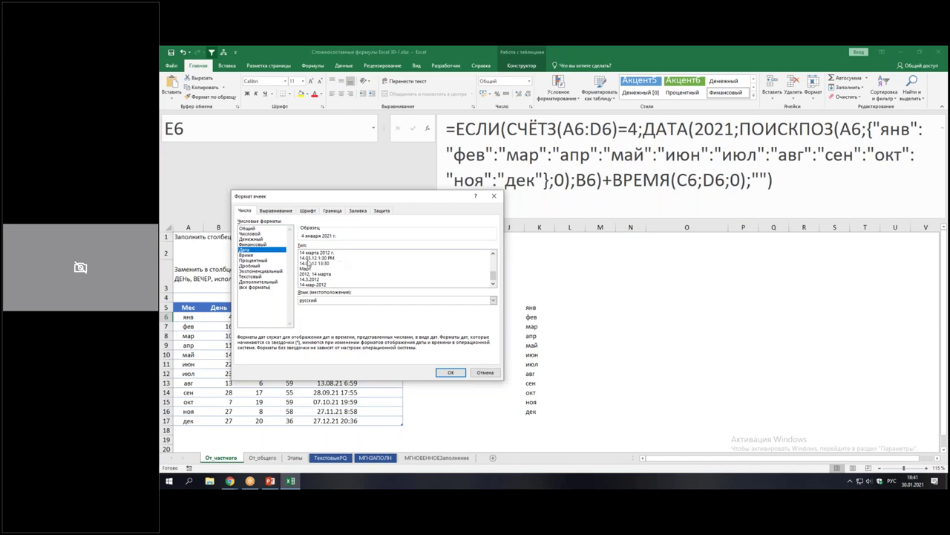
{"action": "left_click", "coordinate": [309, 262]}
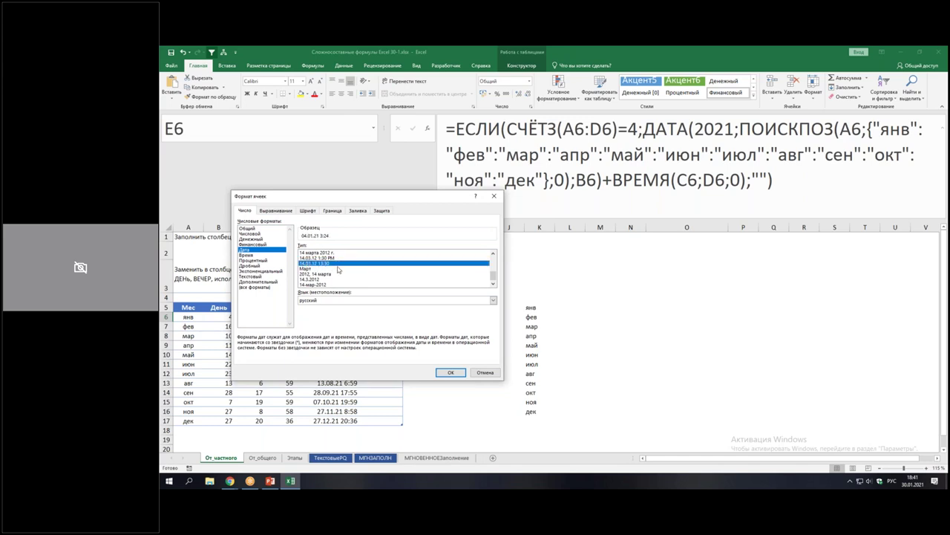
{"action": "left_click", "coordinate": [450, 373]}
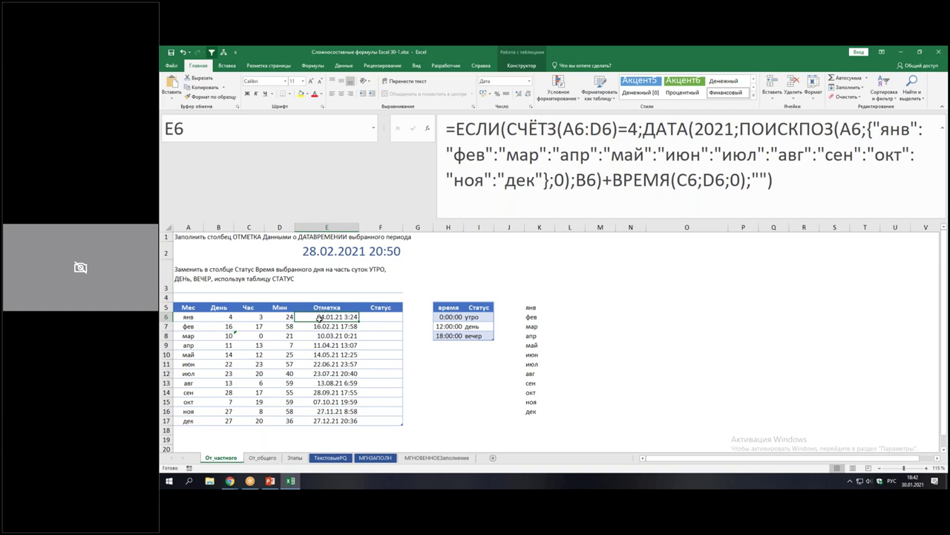
{"action": "left_click_drag", "start_coordinate": [319, 319], "coordinate": [312, 420]}
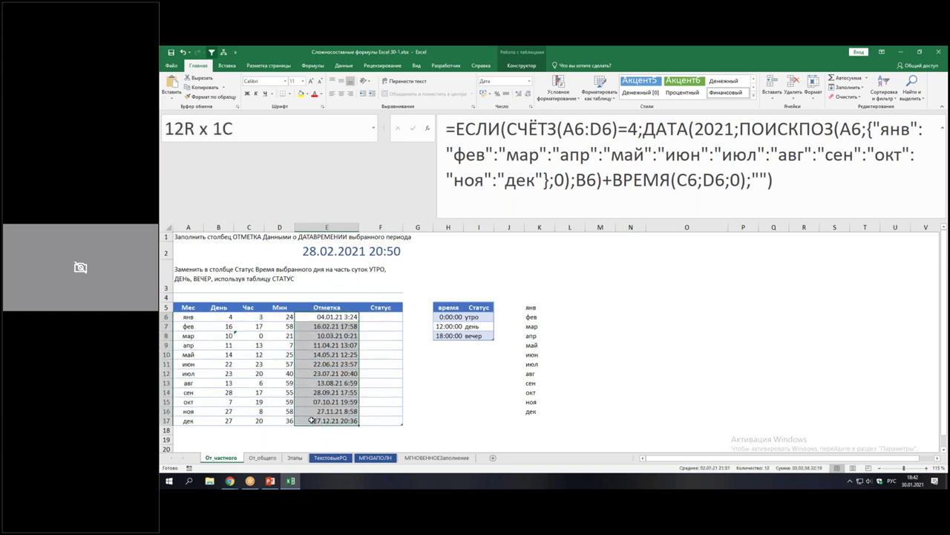
{"action": "key", "text": "Delete"}
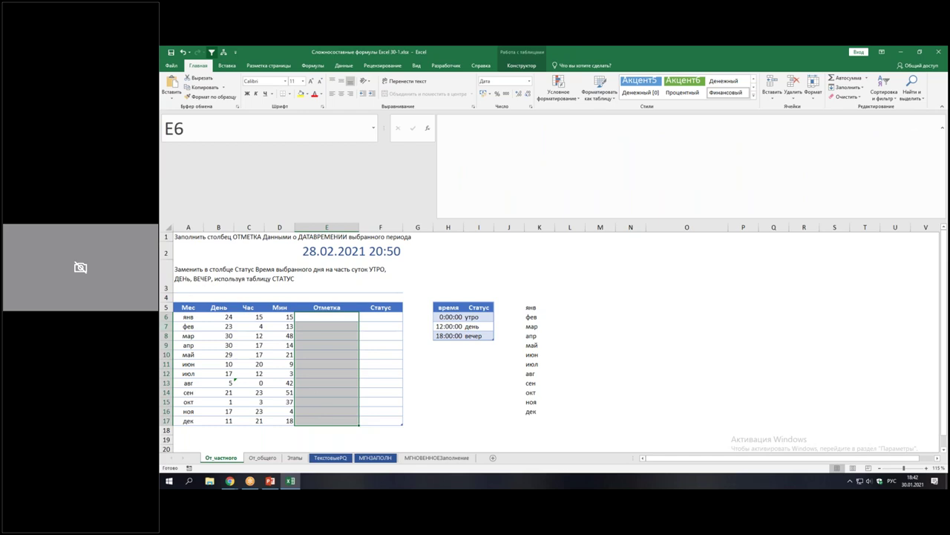
{"action": "left_click", "coordinate": [232, 329]}
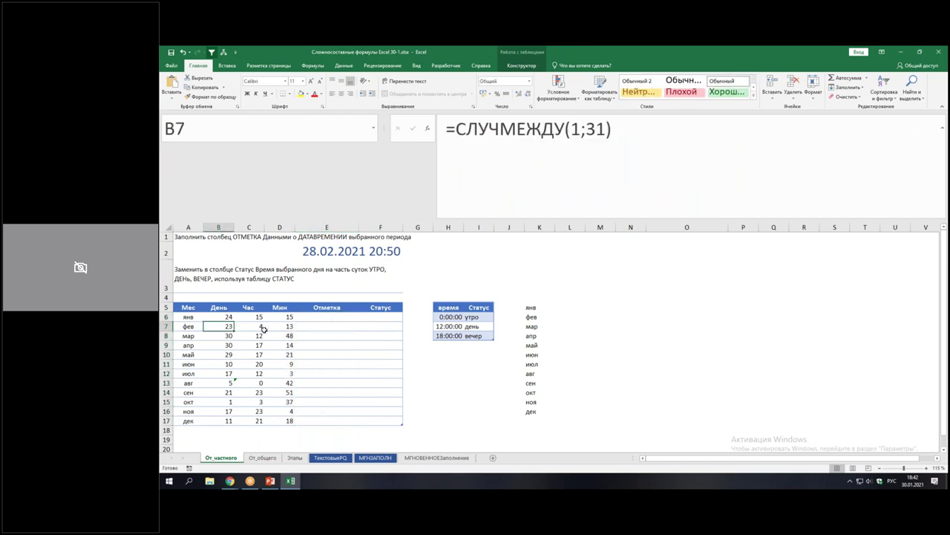
{"action": "left_click", "coordinate": [262, 329]}
{"action": "left_click", "coordinate": [287, 326]}
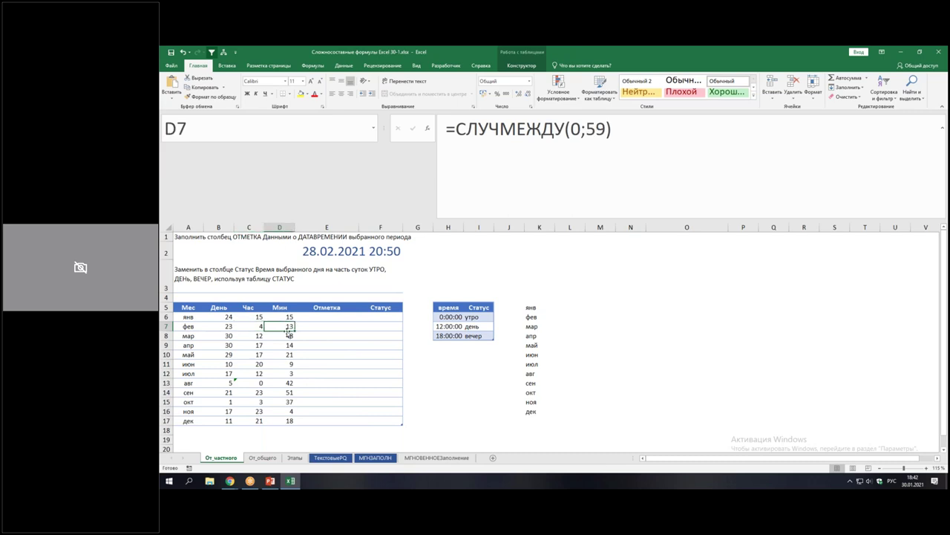
{"action": "left_click", "coordinate": [288, 337]}
{"action": "left_click", "coordinate": [254, 352]}
{"action": "left_click", "coordinate": [278, 363]}
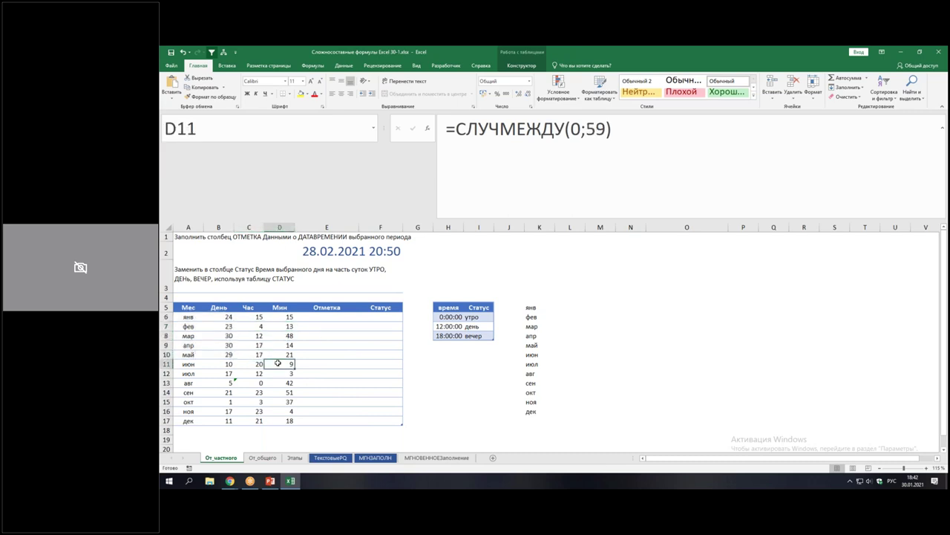
{"action": "left_click", "coordinate": [249, 334]}
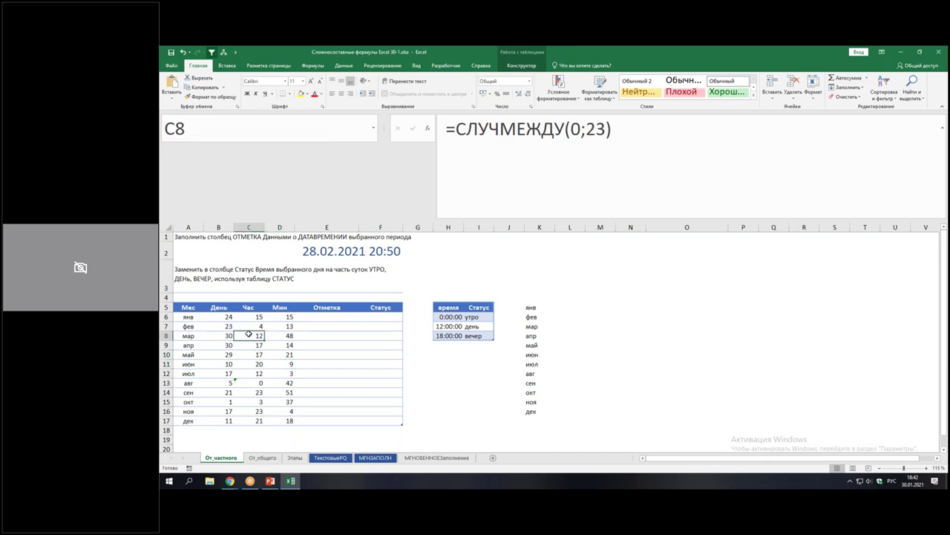
{"action": "left_click", "coordinate": [229, 335]}
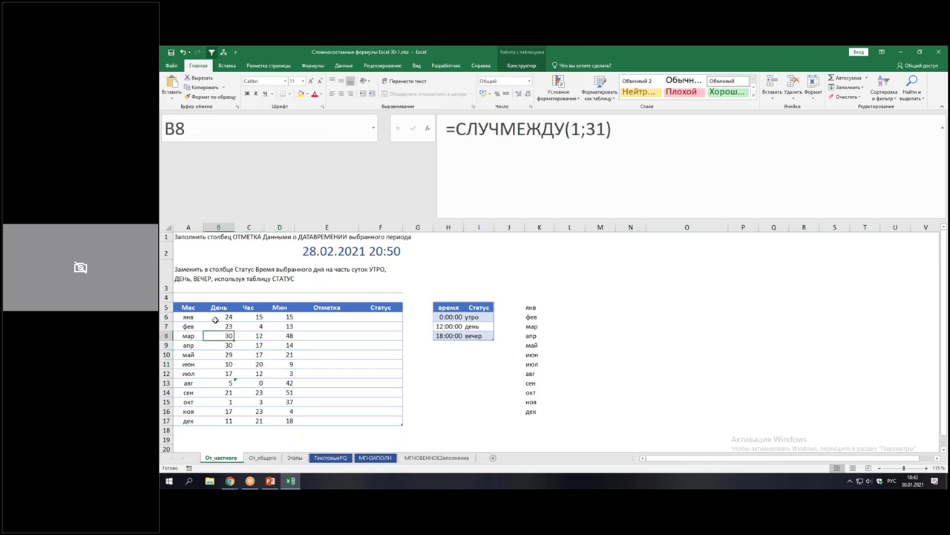
{"action": "left_click", "coordinate": [183, 346]}
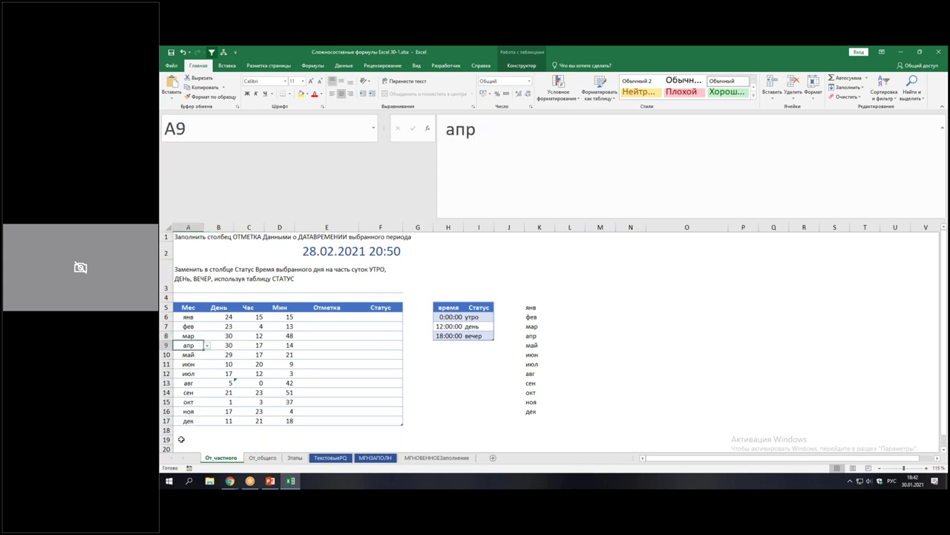
{"action": "left_click", "coordinate": [227, 325]}
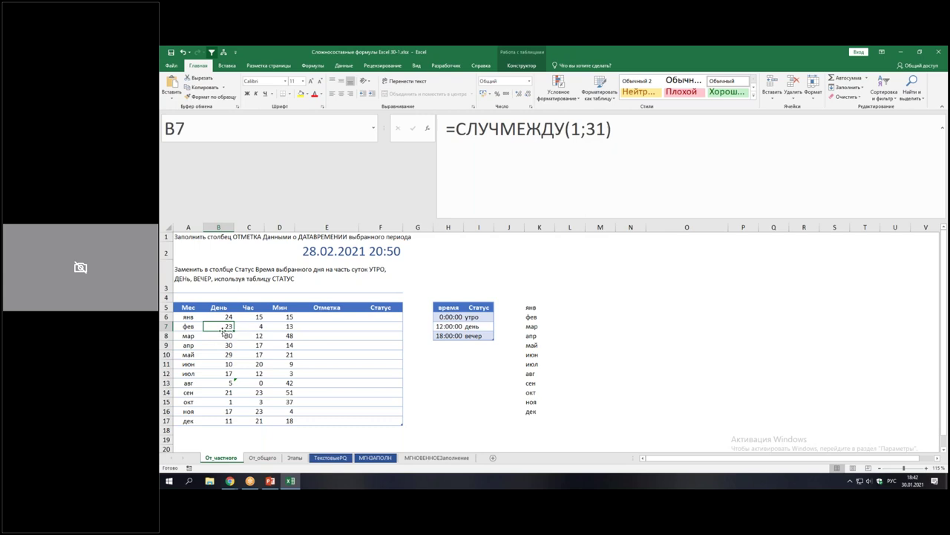
{"action": "left_click", "coordinate": [270, 481]}
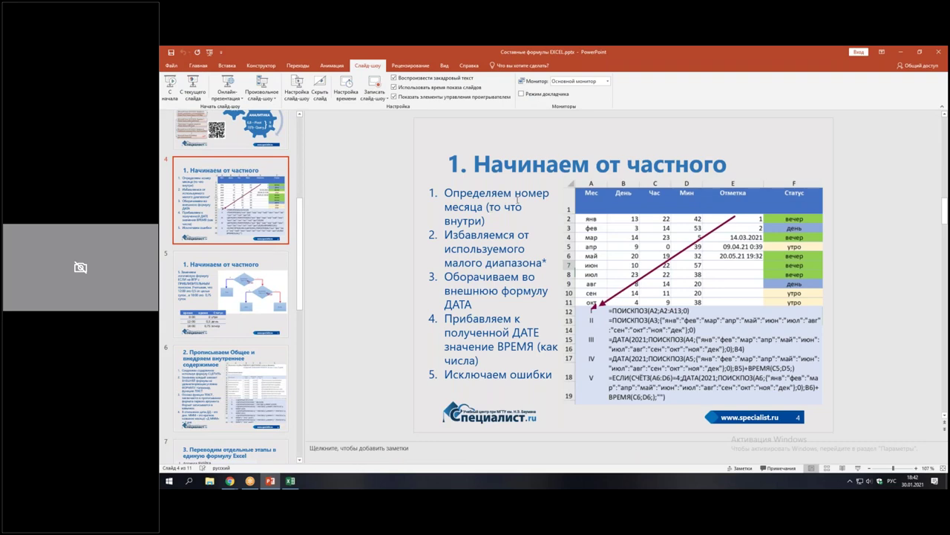
Ink-outline the янв cell and the staged ПОИСКПОЗ, ДАТА and ВРЕМЯ(C5;D5;) formulas on the slide
{"action": "scroll", "coordinate": [517, 198], "scroll_direction": "up", "scroll_amount": 4}
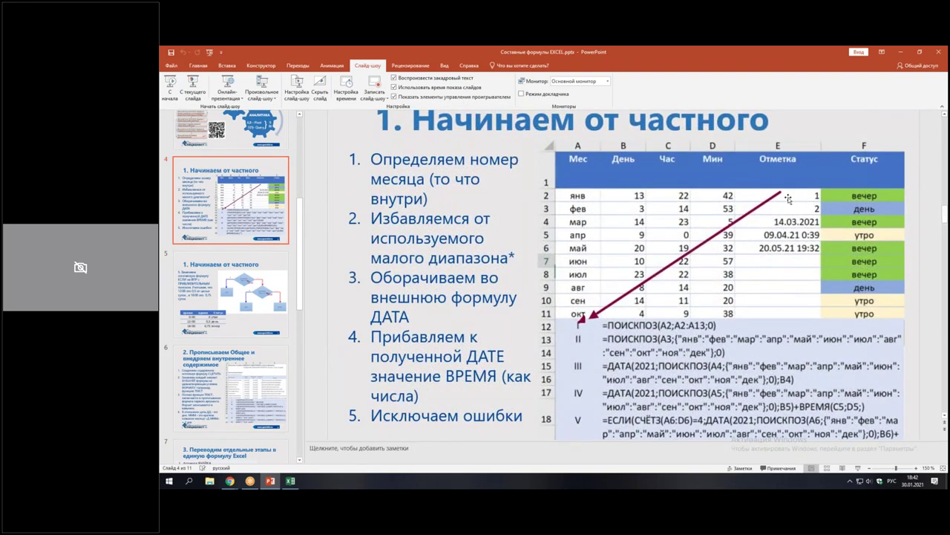
{"action": "mouse_move", "coordinate": [560, 191]}
{"action": "left_mouse_down"}
{"action": "mouse_move", "coordinate": [592, 202]}
{"action": "mouse_move", "coordinate": [600, 322]}
{"action": "left_mouse_up"}
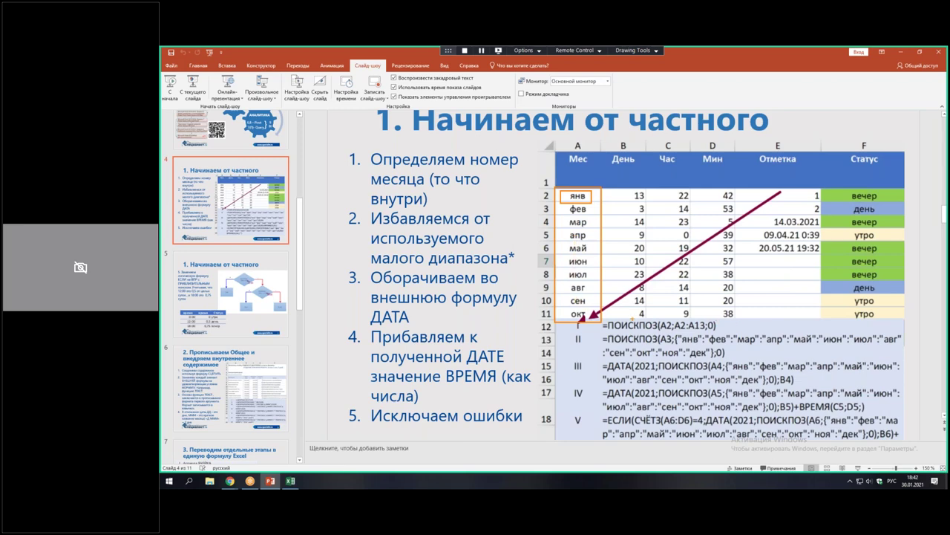
{"action": "left_click_drag", "start_coordinate": [603, 322], "coordinate": [718, 331]}
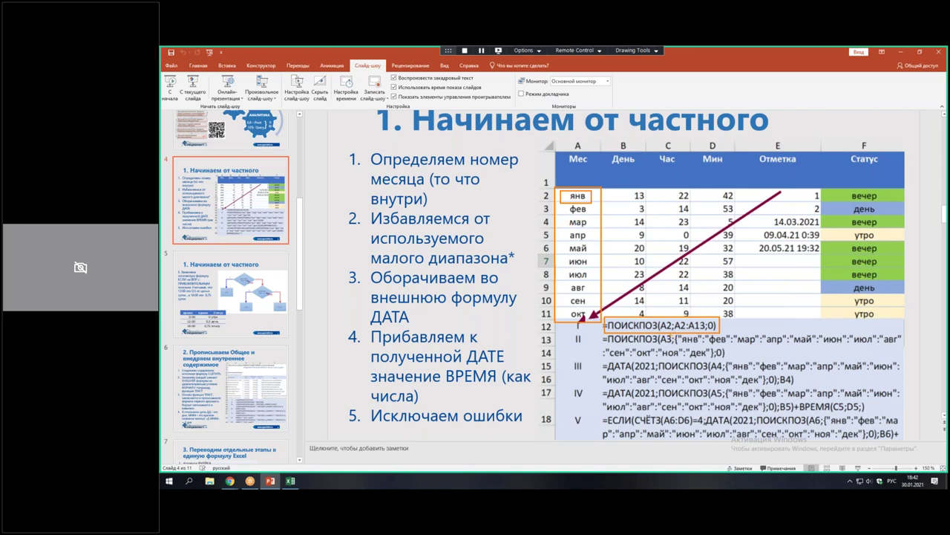
{"action": "left_click_drag", "start_coordinate": [598, 336], "coordinate": [778, 355]}
{"action": "key", "text": "e"}
{"action": "mouse_move", "coordinate": [594, 362]}
{"action": "left_mouse_down"}
{"action": "mouse_move", "coordinate": [596, 386]}
{"action": "mouse_move", "coordinate": [900, 364]}
{"action": "mouse_move", "coordinate": [597, 385]}
{"action": "left_mouse_up"}
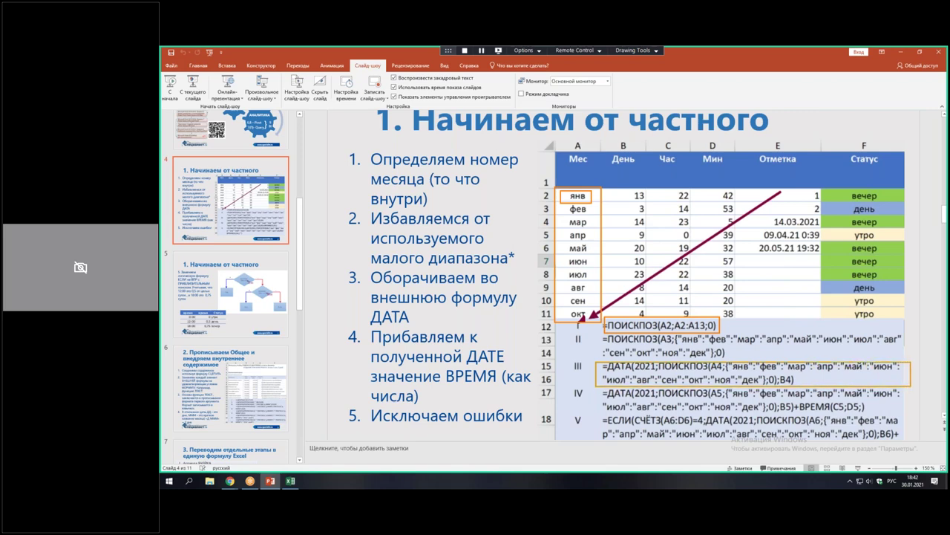
{"action": "mouse_move", "coordinate": [797, 395]}
{"action": "left_mouse_down"}
{"action": "mouse_move", "coordinate": [873, 409]}
{"action": "mouse_move", "coordinate": [798, 407]}
{"action": "left_mouse_up"}
Mark the day, hour and minute values in row 4, clear the ink, and return to Excel's cell E6
{"action": "left_click_drag", "start_coordinate": [622, 223], "coordinate": [692, 220]}
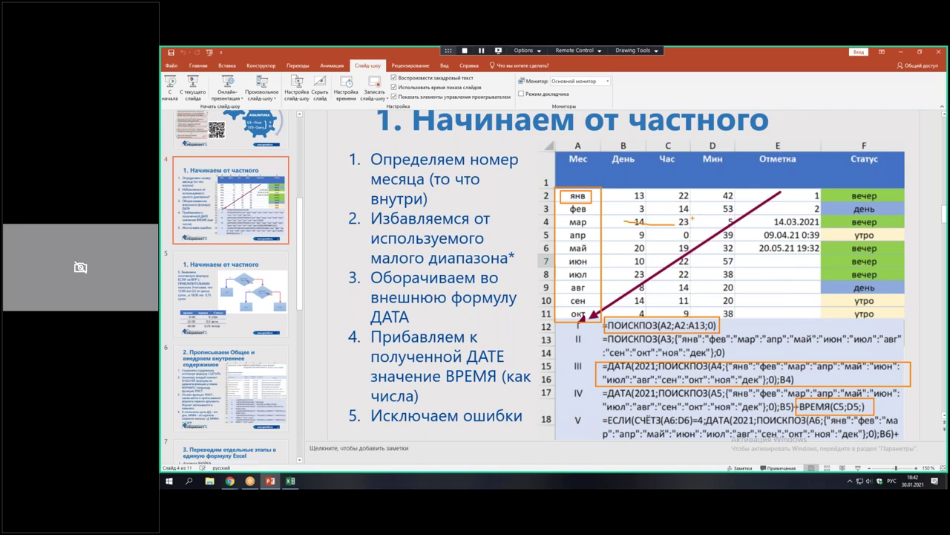
{"action": "mouse_move", "coordinate": [661, 218]}
{"action": "left_mouse_down"}
{"action": "mouse_move", "coordinate": [687, 234]}
{"action": "mouse_move", "coordinate": [663, 234]}
{"action": "left_mouse_up"}
{"action": "key", "text": "Escape"}
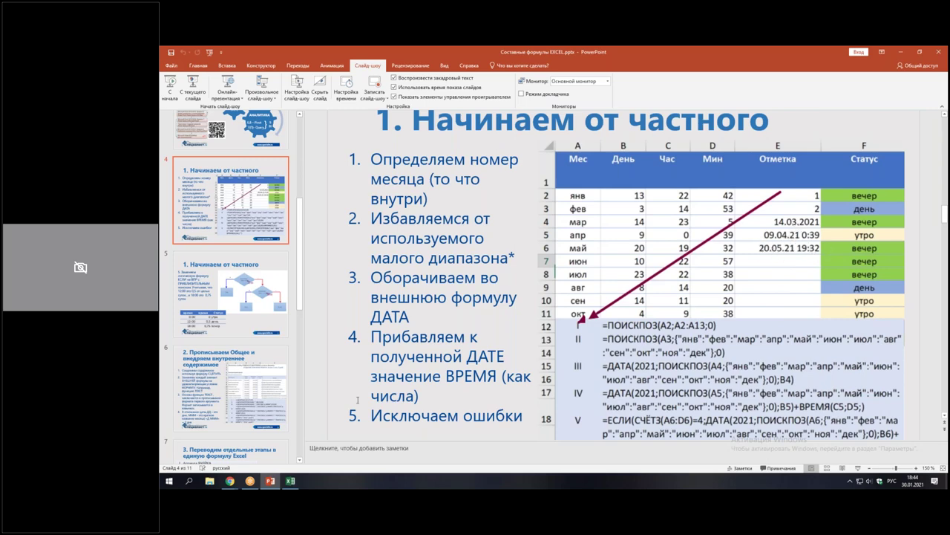
{"action": "left_click", "coordinate": [290, 481]}
{"action": "left_click", "coordinate": [355, 317]}
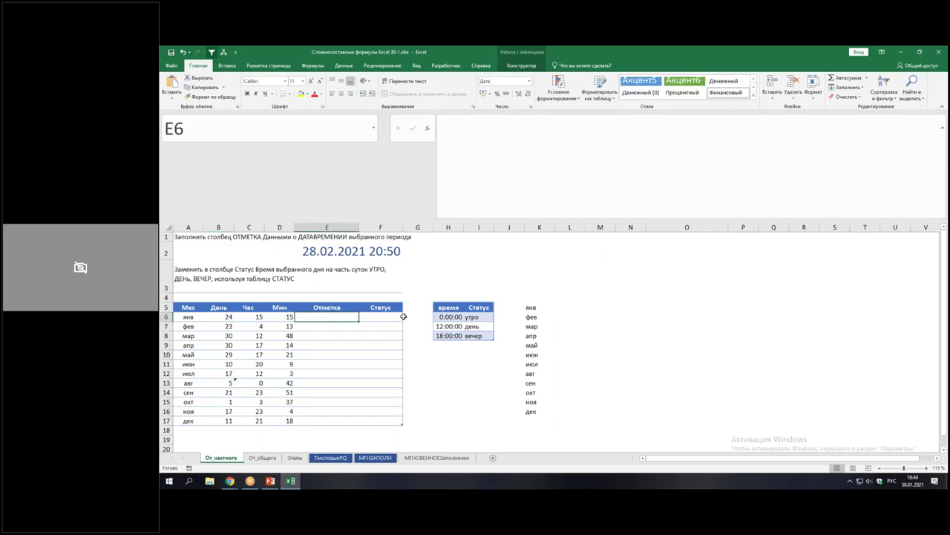
Start a =ПОИСКПОЗ( formula in E6 using the function autocomplete
{"action": "type", "text": "="}
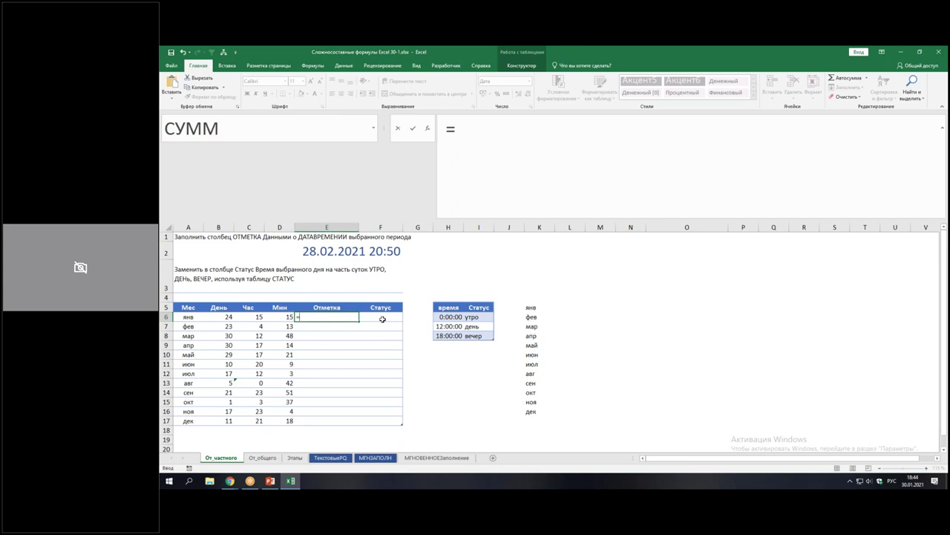
{"action": "type", "text": "поиск"}
{"action": "key", "text": "Down"}
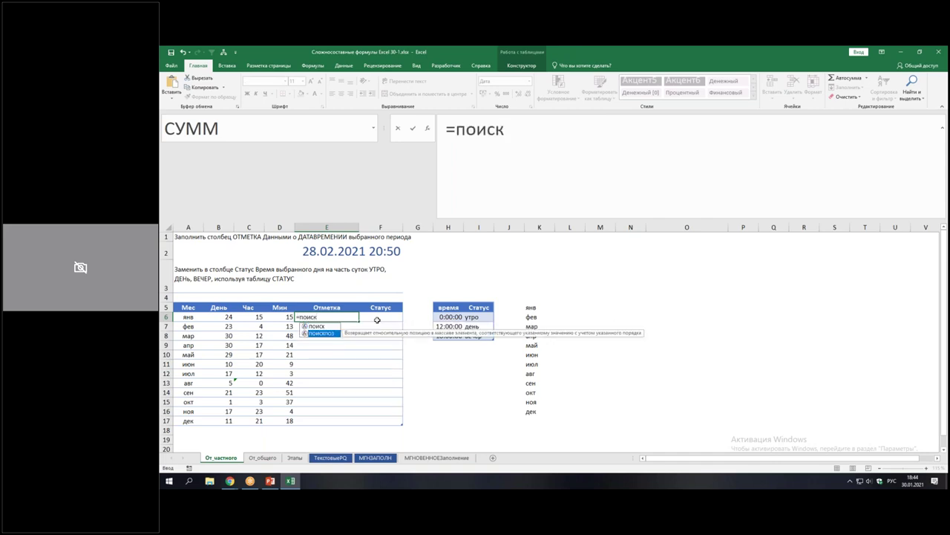
{"action": "key", "text": "Tab"}
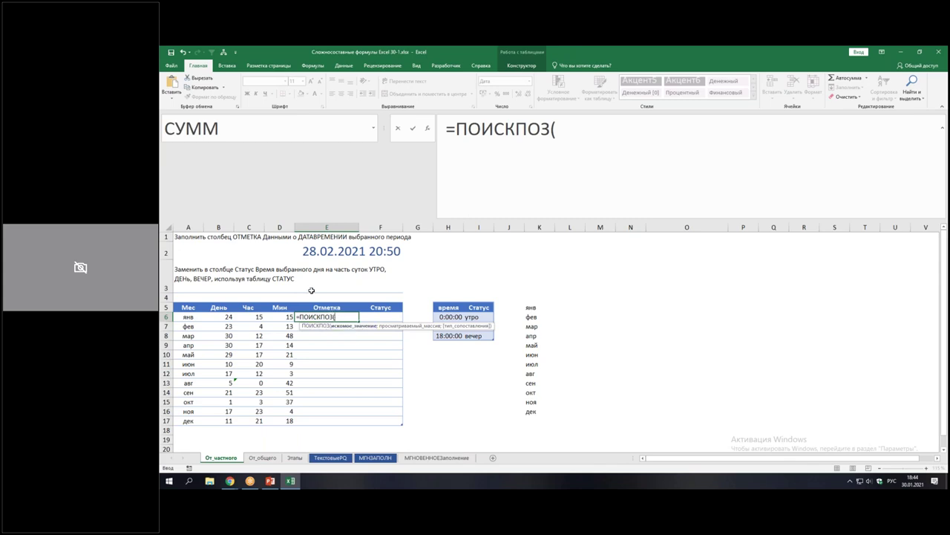
{"action": "key", "text": "BackSpace"}
{"action": "key", "text": "BackSpace"}
{"action": "key", "text": "BackSpace"}
{"action": "key", "text": "BackSpace"}
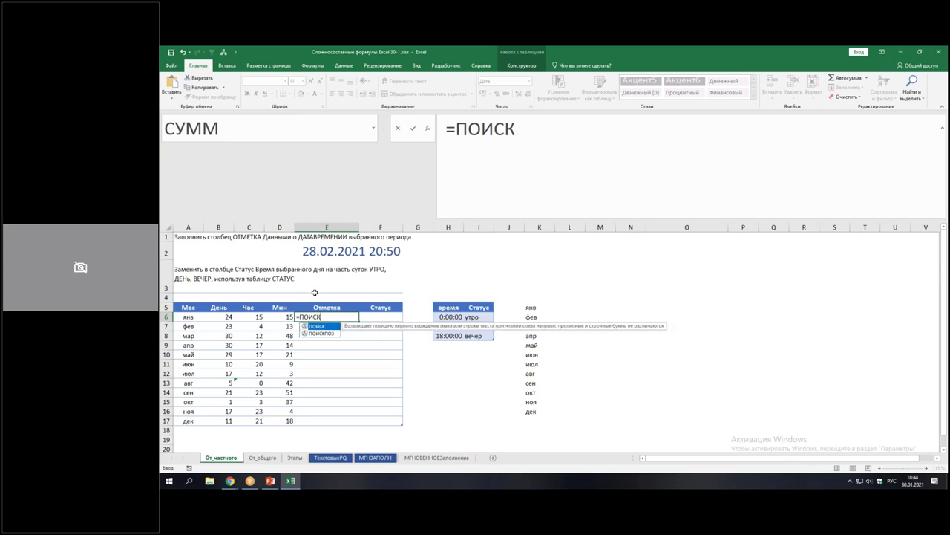
{"action": "key", "text": "Down"}
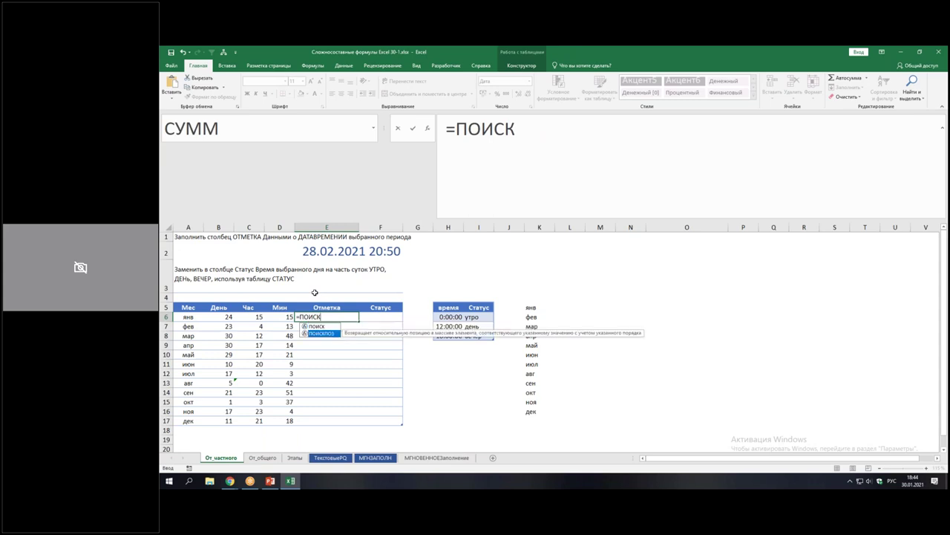
{"action": "key", "text": "Up"}
{"action": "key", "text": "Down"}
{"action": "key", "text": "Tab"}
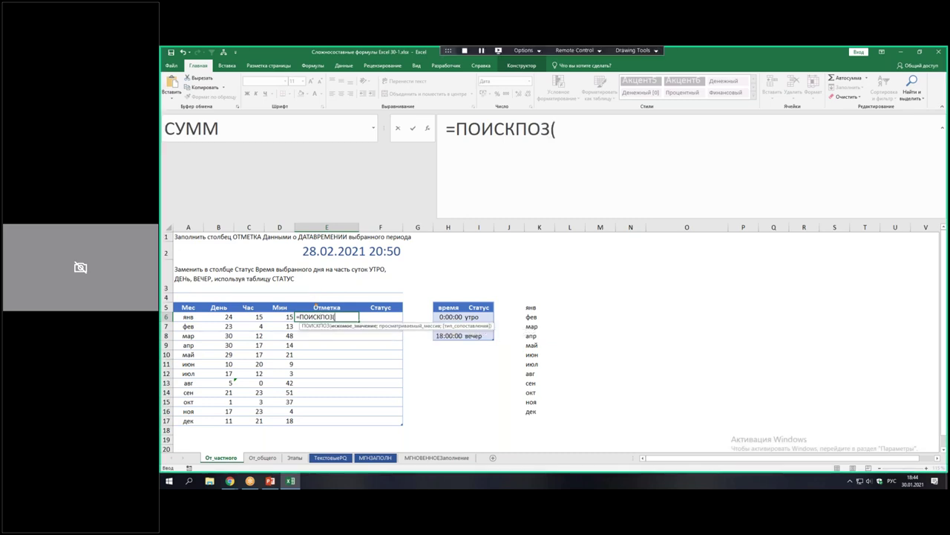
Add A6 as the lookup value, then cancel the unfinished ПОИСКПОЗ formula
{"action": "left_click_drag", "start_coordinate": [329, 320], "coordinate": [376, 334]}
{"action": "mouse_move", "coordinate": [179, 310]}
{"action": "left_mouse_down"}
{"action": "mouse_move", "coordinate": [213, 324]}
{"action": "mouse_move", "coordinate": [330, 333]}
{"action": "left_mouse_up"}
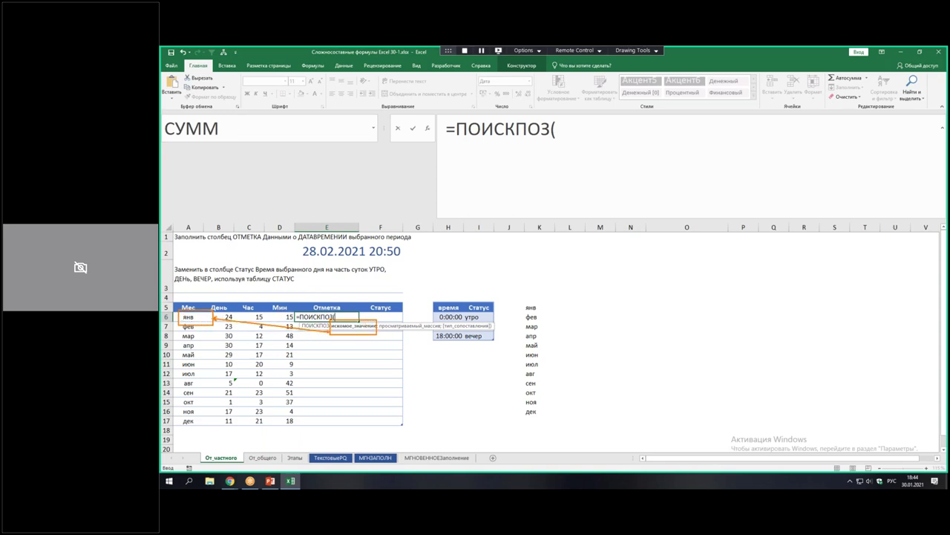
{"action": "left_click", "coordinate": [189, 318]}
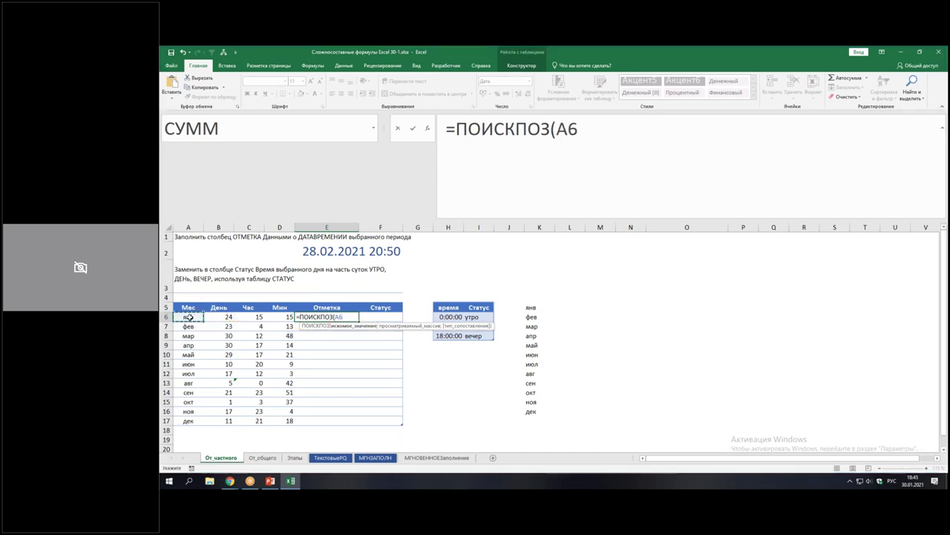
{"action": "type", "text": ";"}
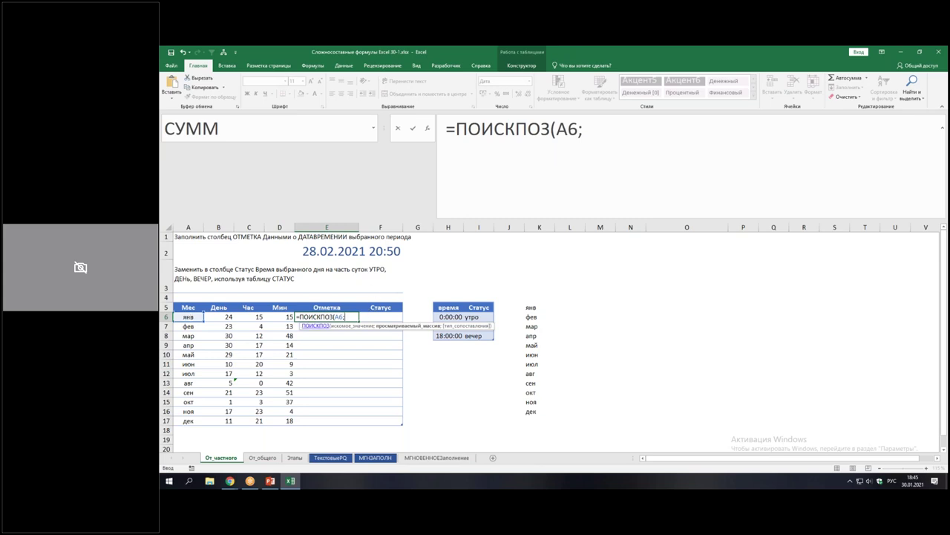
{"action": "key", "text": "Escape"}
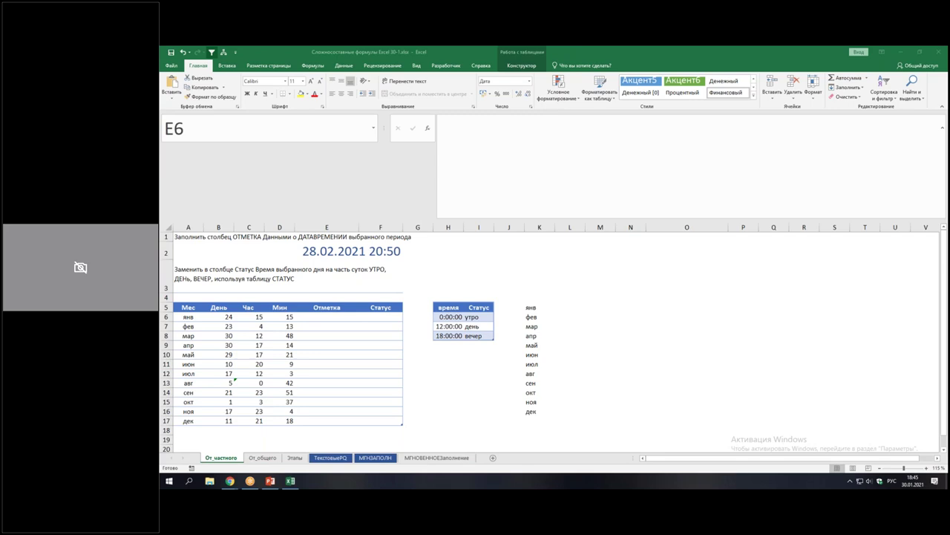
Select E6 and begin the formula by typing =поиск
{"action": "left_click", "coordinate": [317, 318]}
{"action": "scroll", "coordinate": [408, 341], "scroll_direction": "down", "scroll_amount": 4}
{"action": "scroll", "coordinate": [386, 335], "scroll_direction": "up", "scroll_amount": 4}
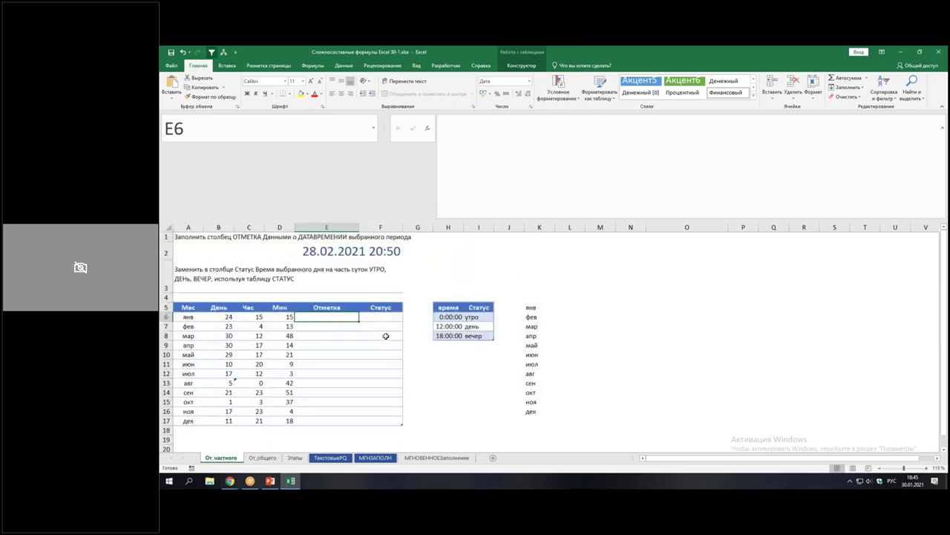
{"action": "type", "text": "="}
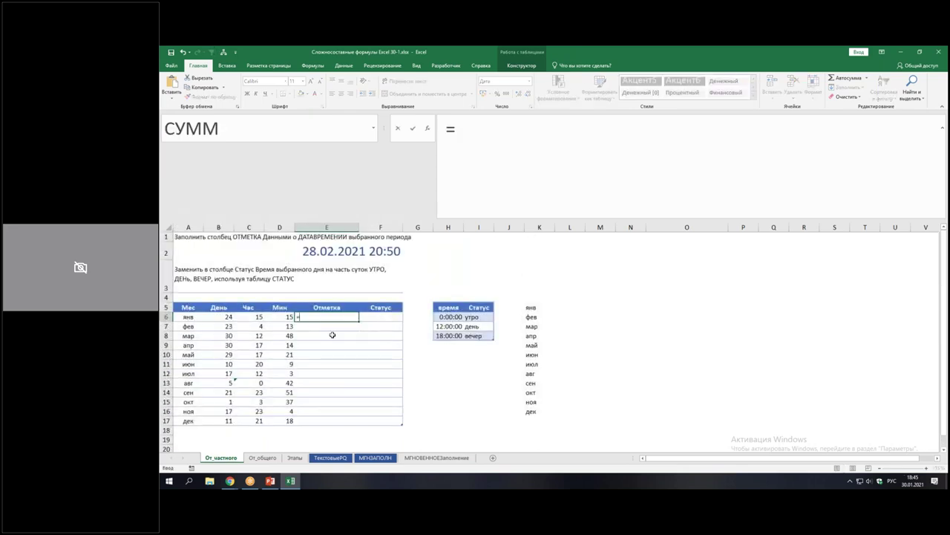
{"action": "type", "text": "поиск"}
Build =ПОИСКПОЗ(A6; in E6 and take the month list K5:K16 as the lookup range
{"action": "key", "text": "Down"}
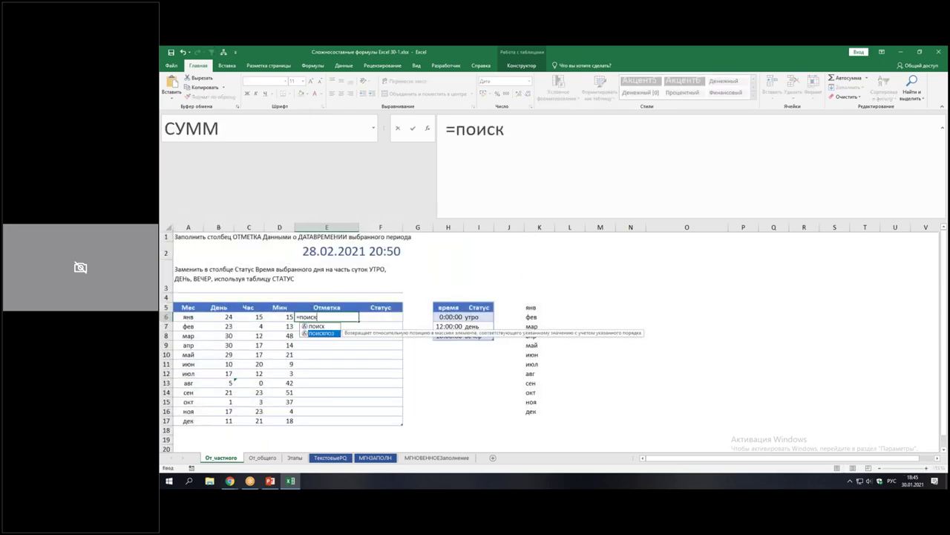
{"action": "key", "text": "Tab"}
{"action": "left_click", "coordinate": [199, 317]}
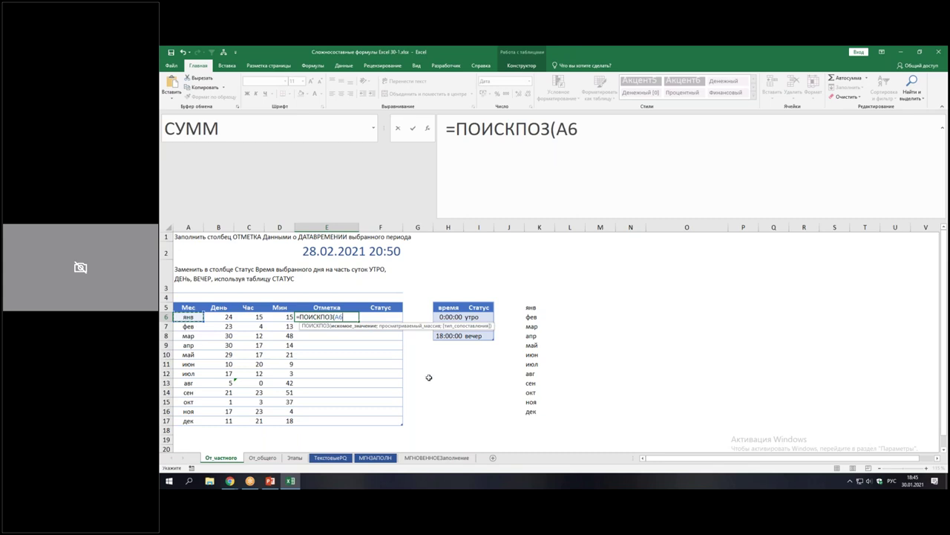
{"action": "left_click_drag", "start_coordinate": [318, 420], "coordinate": [319, 324]}
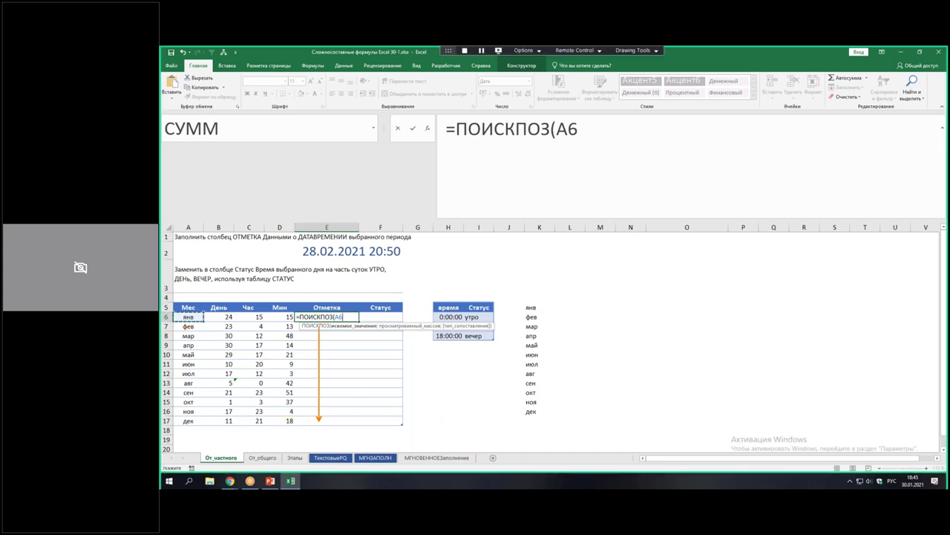
{"action": "mouse_move", "coordinate": [182, 322]}
{"action": "left_mouse_down"}
{"action": "mouse_move", "coordinate": [201, 331]}
{"action": "mouse_move", "coordinate": [202, 365]}
{"action": "left_mouse_up"}
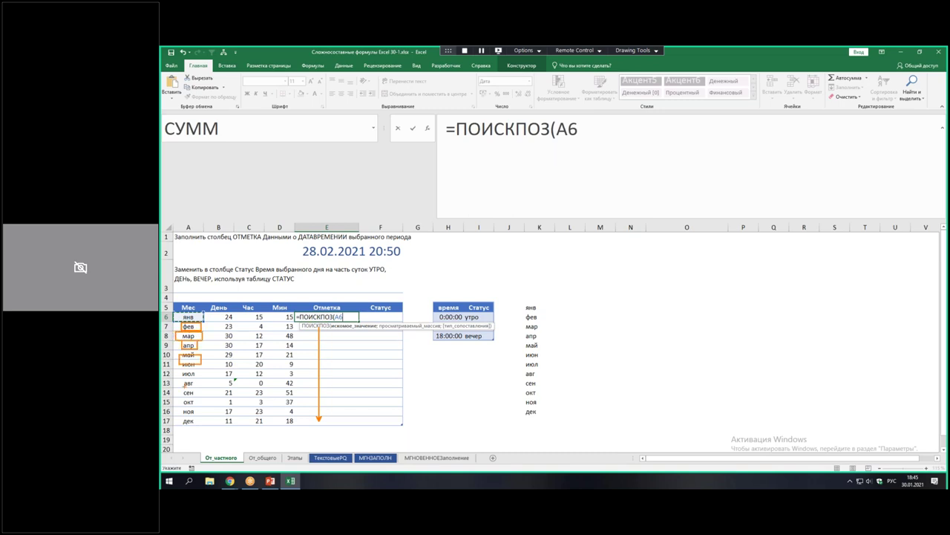
{"action": "key", "text": "Escape"}
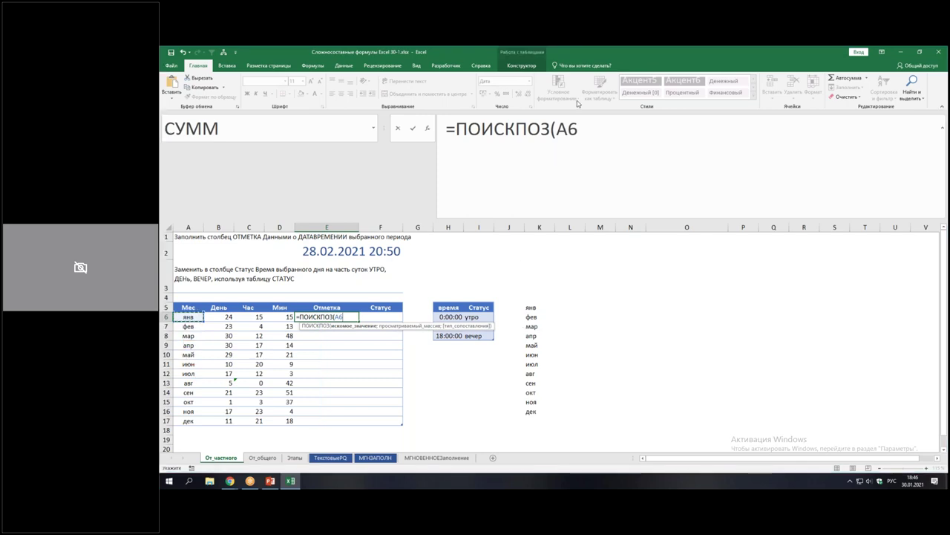
{"action": "type", "text": ";"}
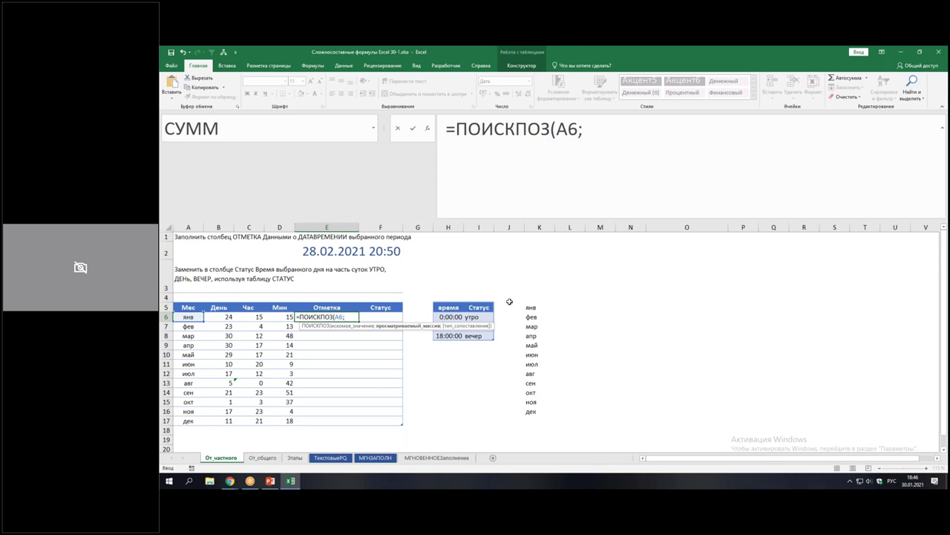
{"action": "left_click_drag", "start_coordinate": [530, 307], "coordinate": [535, 411]}
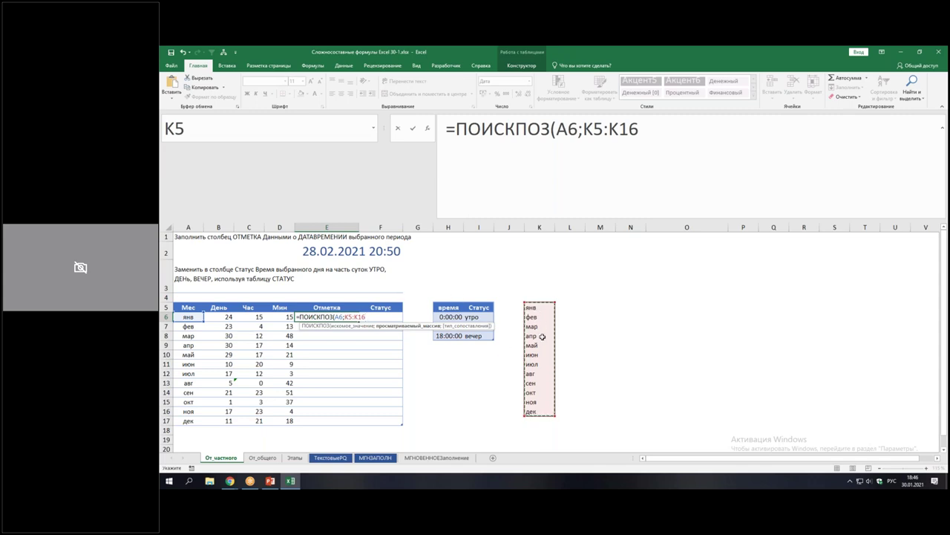
Complete =ПОИСКПОЗ(A6;K5:K16;0) with exact match and commit it to fill E6:E17
{"action": "type", "text": ";"}
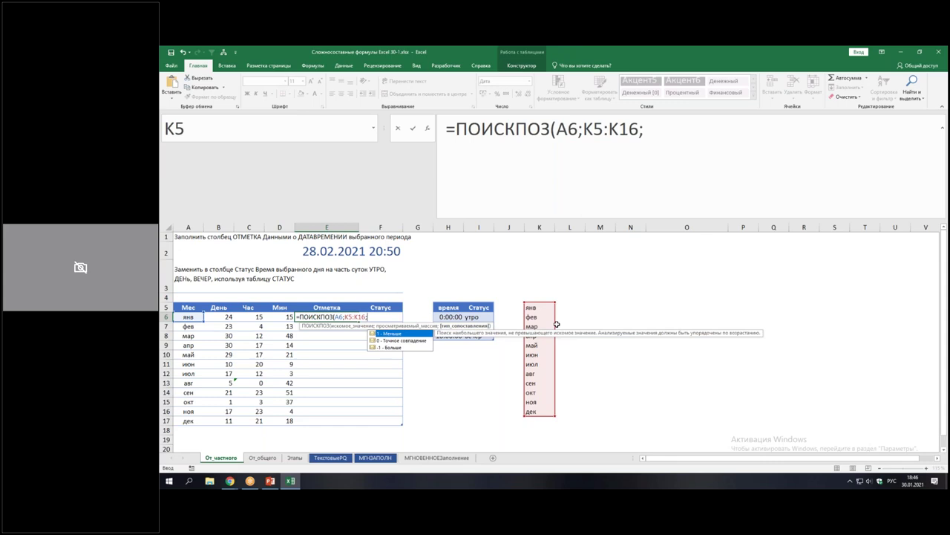
{"action": "type", "text": "0"}
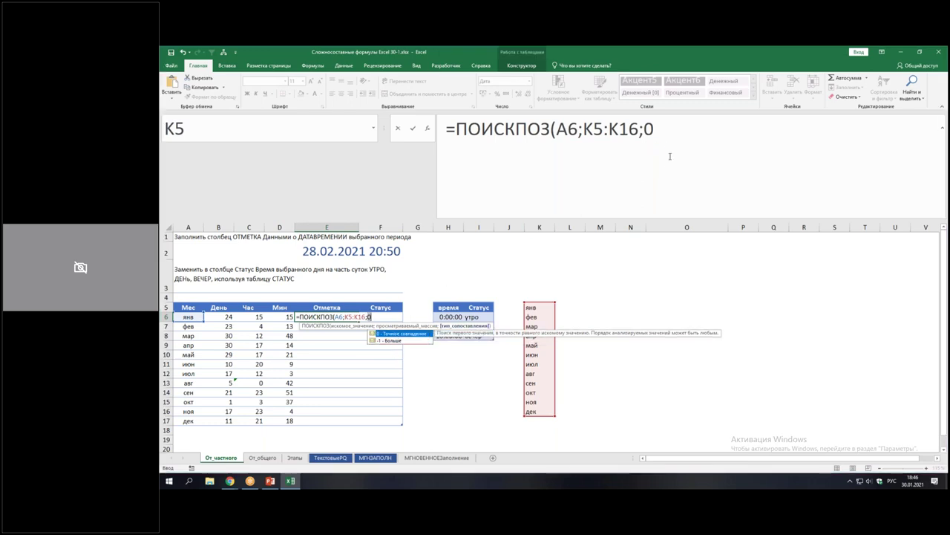
{"action": "key", "text": "BackSpace"}
{"action": "type", "text": ")"}
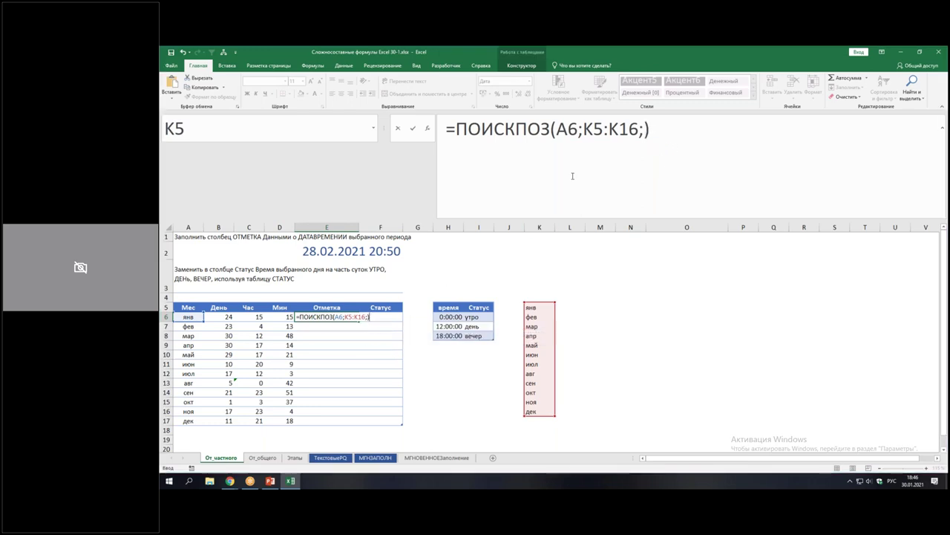
{"action": "key", "text": "BackSpace"}
{"action": "type", "text": "0)"}
{"action": "key", "text": "Return"}
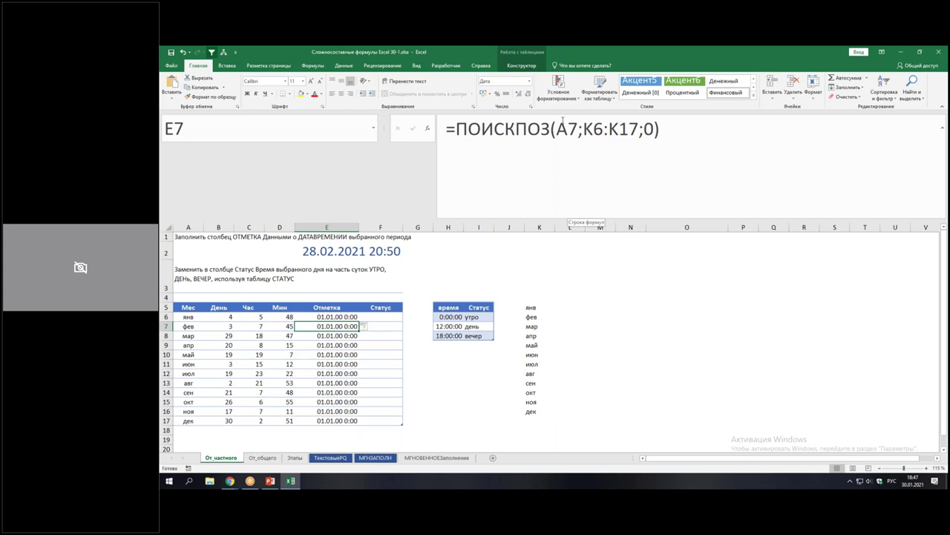
Format E6:E17 as General so each shows 1, then inspect the formulas in E6 and E15
{"action": "left_click_drag", "start_coordinate": [338, 316], "coordinate": [337, 421]}
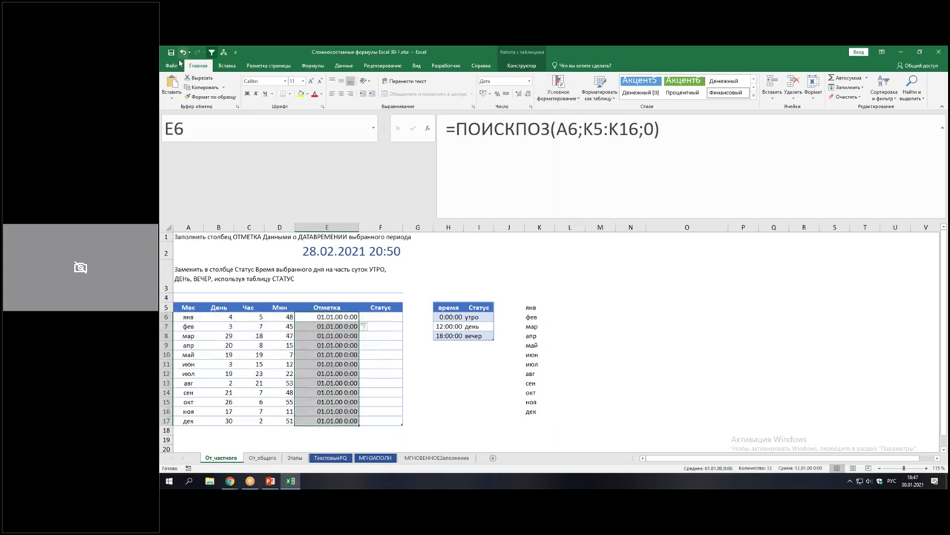
{"action": "left_click", "coordinate": [530, 80]}
{"action": "left_click", "coordinate": [508, 99]}
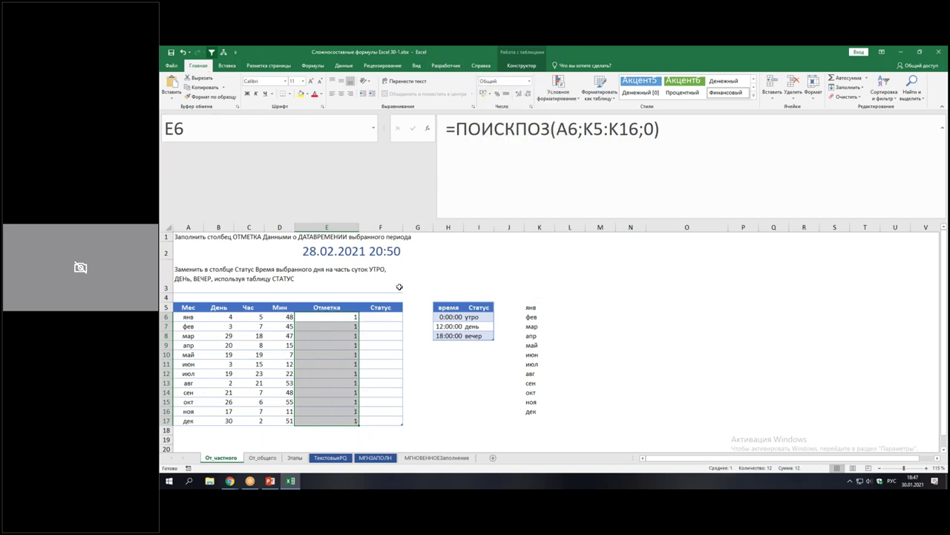
{"action": "left_click", "coordinate": [327, 319]}
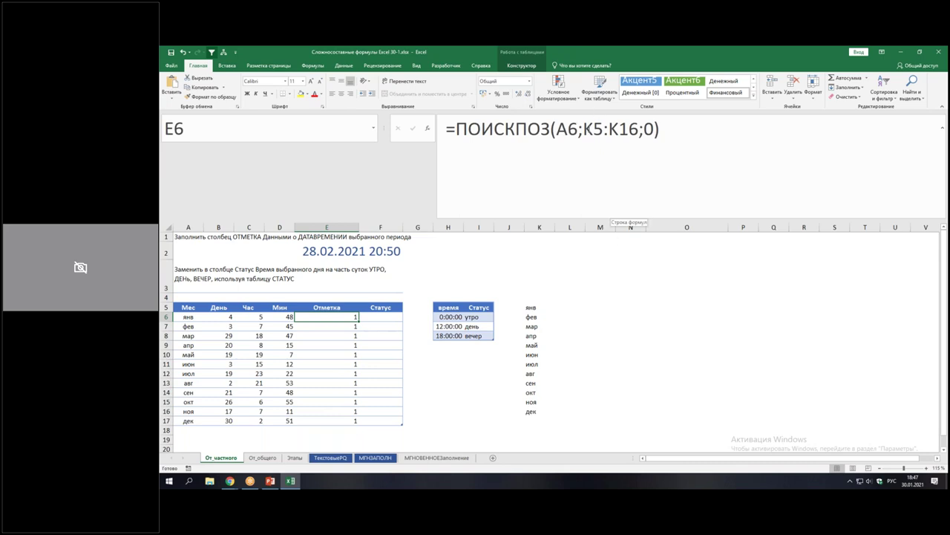
{"action": "key", "text": "Down"}
{"action": "left_click", "coordinate": [327, 402]}
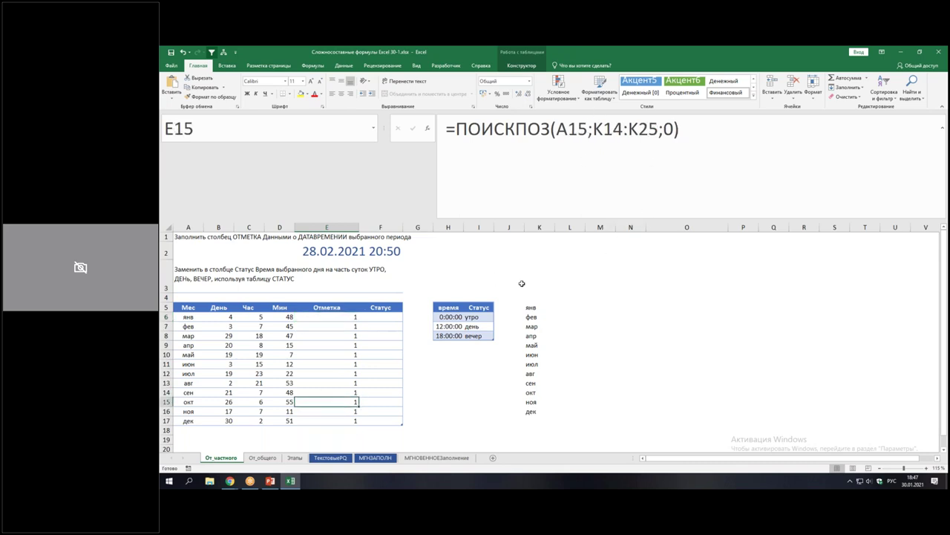
{"action": "left_click", "coordinate": [757, 138]}
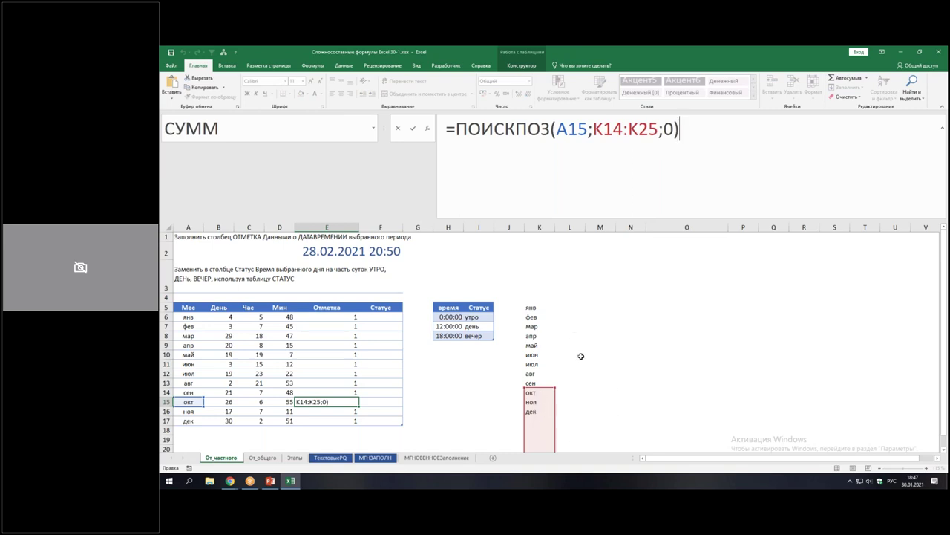
{"action": "key", "text": "Return"}
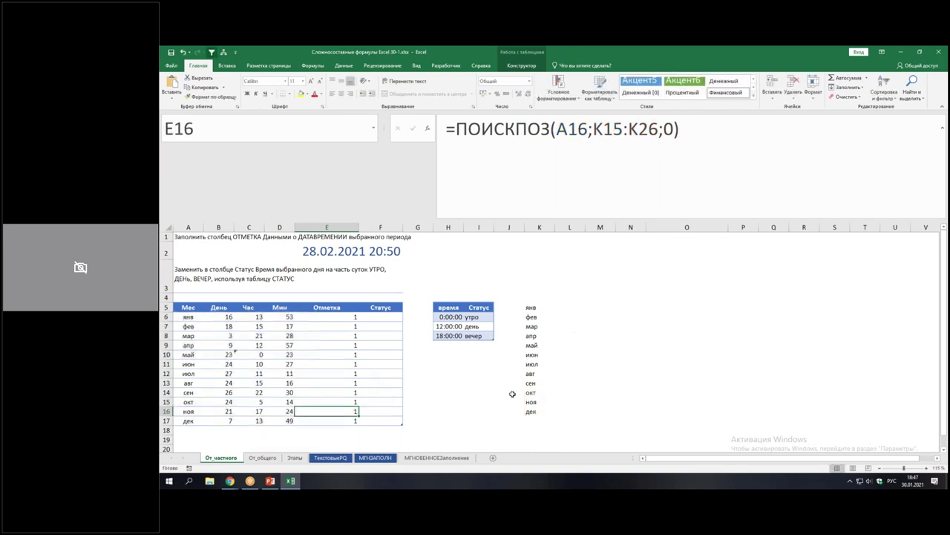
{"action": "left_click", "coordinate": [712, 374]}
{"action": "left_click", "coordinate": [326, 373]}
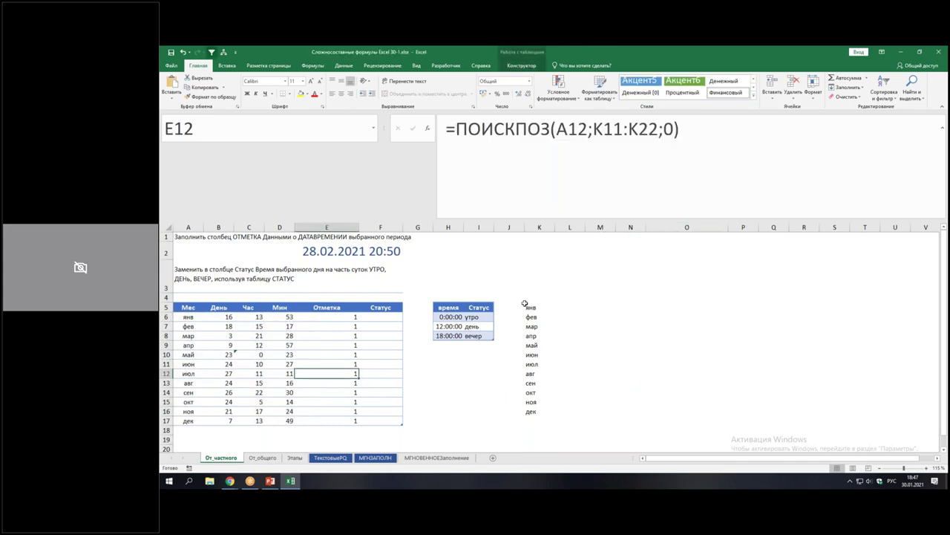
{"action": "left_click", "coordinate": [729, 132]}
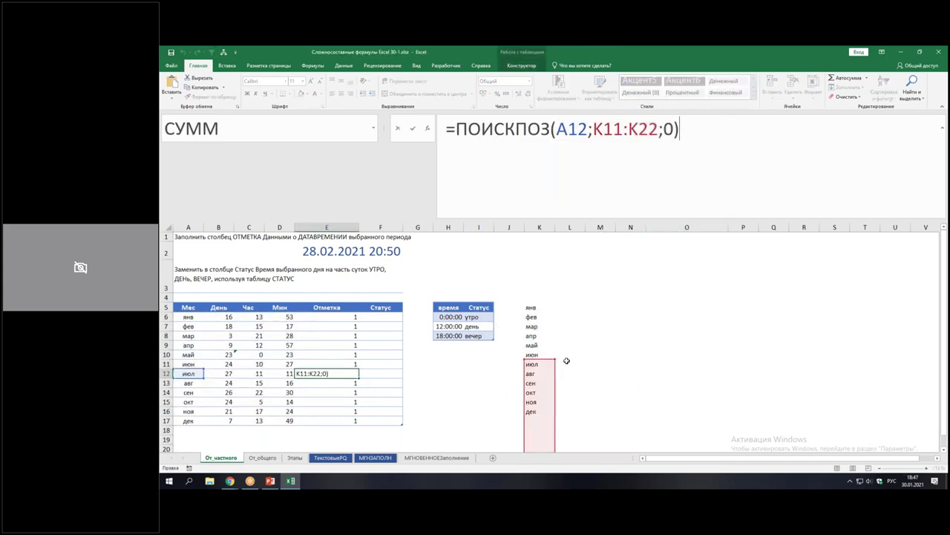
{"action": "key", "text": "Return"}
{"action": "left_click", "coordinate": [342, 316]}
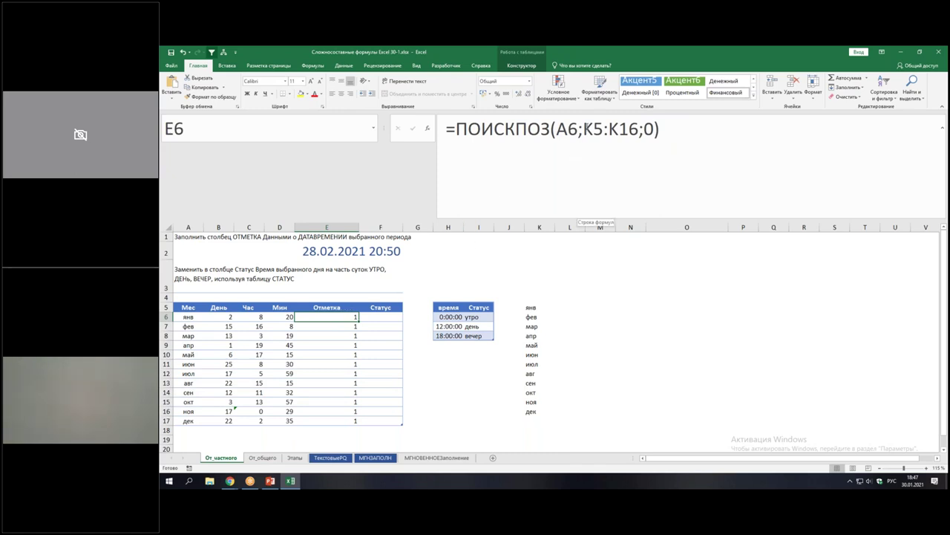
Try converting the K5:K16 reference in E6's formula to its values with F9, then cancel the edit
{"action": "left_click_drag", "start_coordinate": [584, 129], "coordinate": [639, 129]}
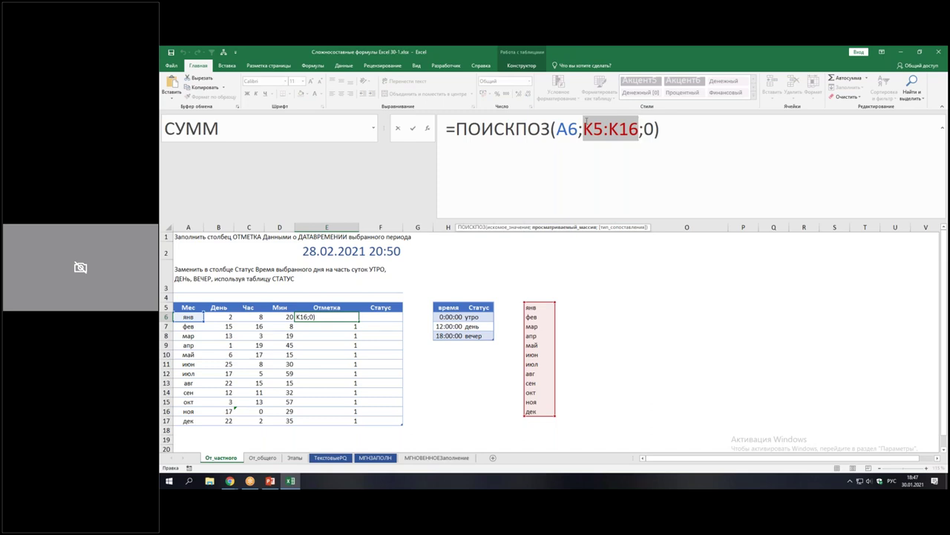
{"action": "left_click_drag", "start_coordinate": [584, 128], "coordinate": [638, 131]}
{"action": "key", "text": "F9"}
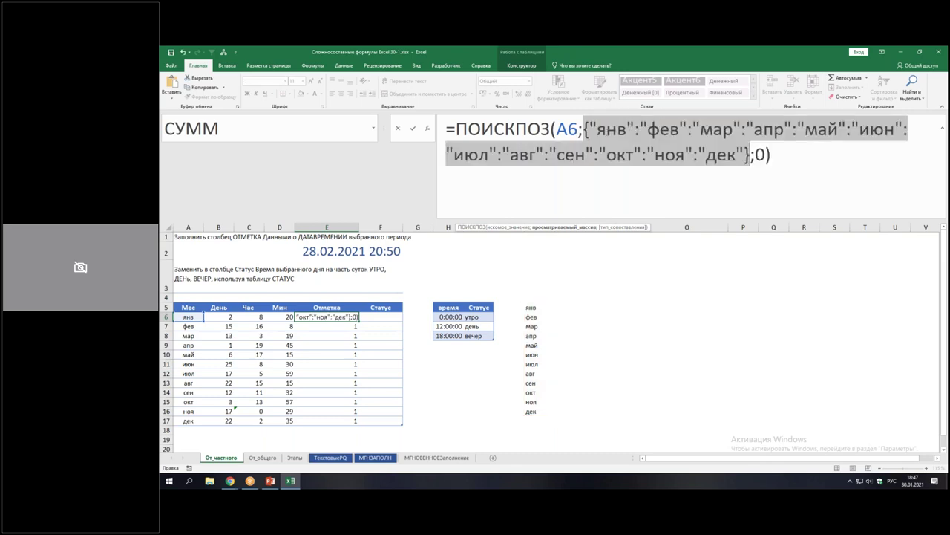
{"action": "left_click", "coordinate": [787, 159]}
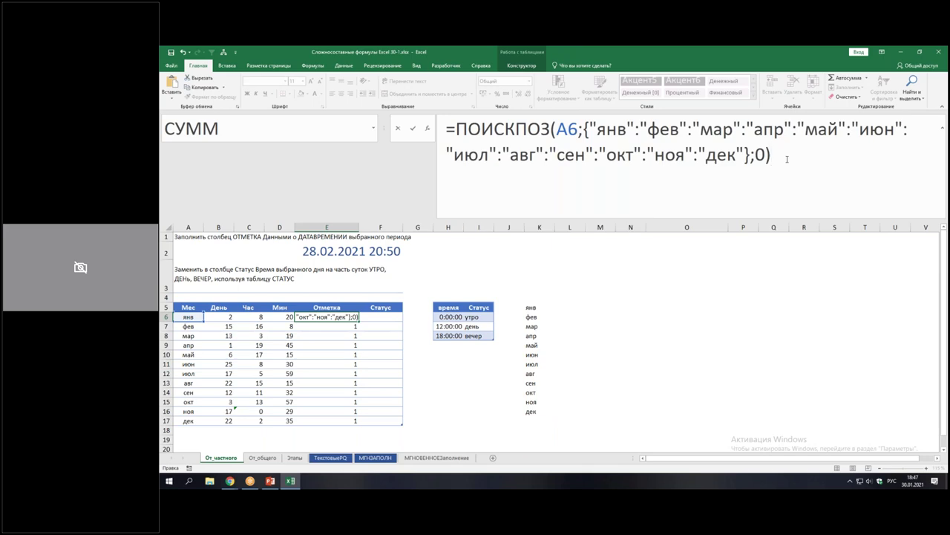
{"action": "key", "text": "Escape"}
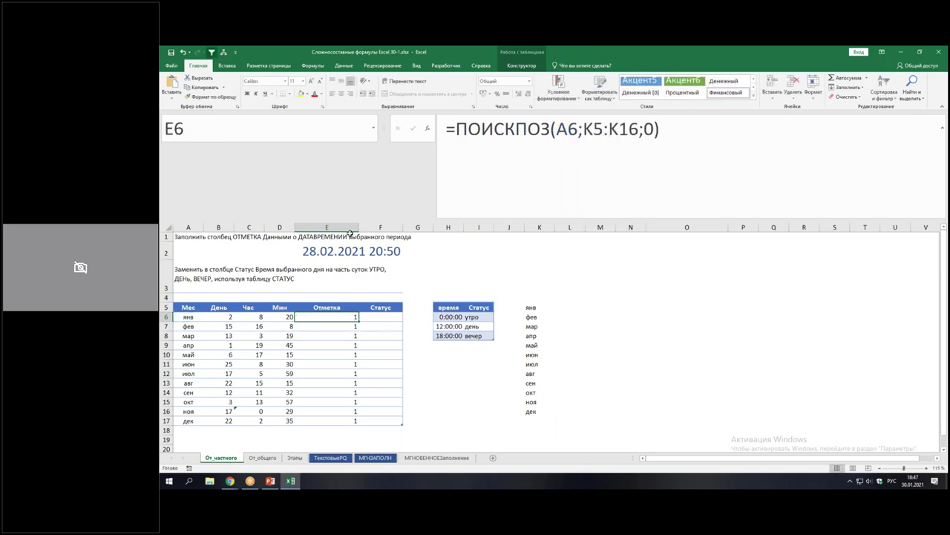
Turn K5:K16 into an embedded month array constant, commit, and delete the K5:K16 helper list
{"action": "left_click_drag", "start_coordinate": [584, 129], "coordinate": [639, 129]}
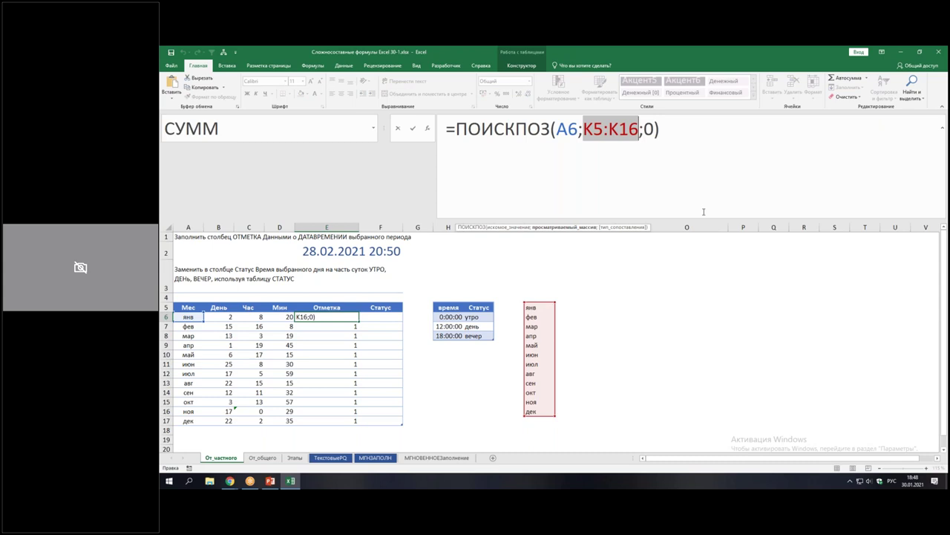
{"action": "key", "text": "F9"}
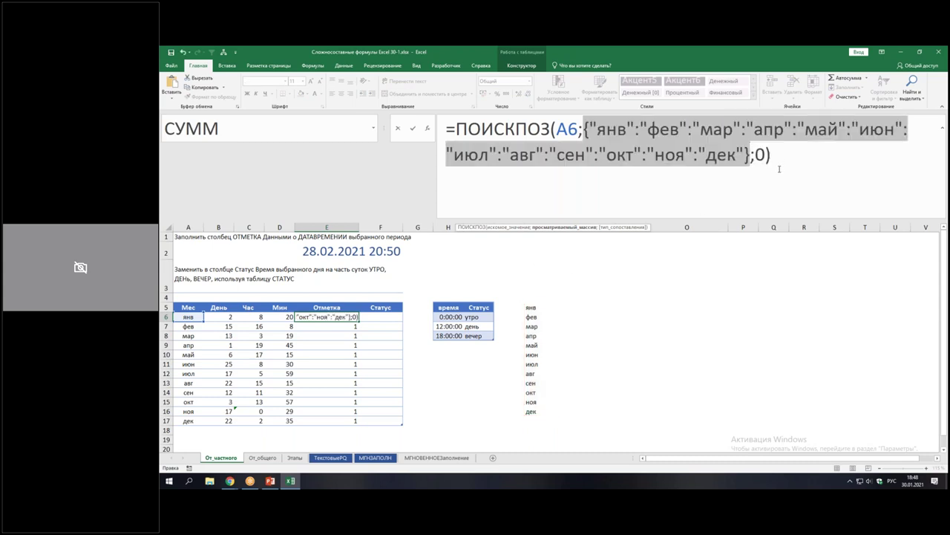
{"action": "left_click", "coordinate": [780, 162]}
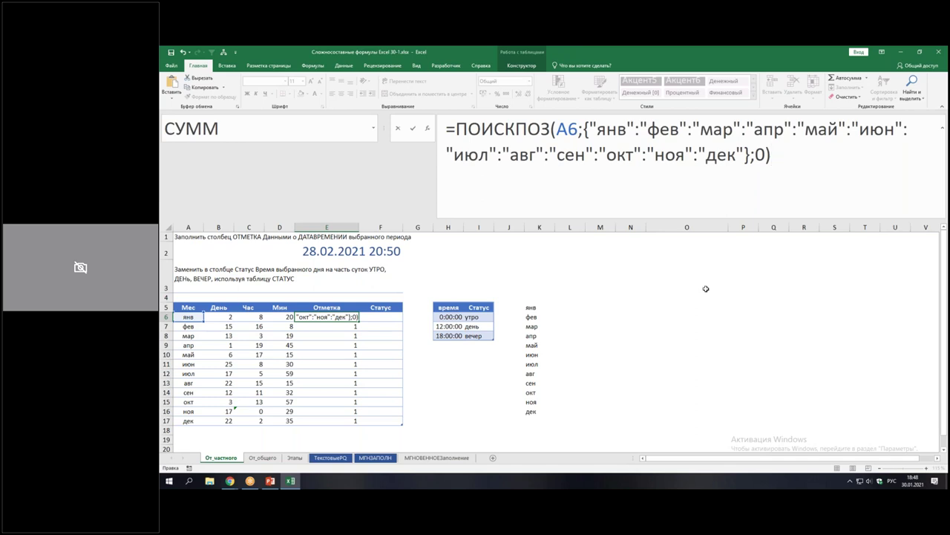
{"action": "key", "text": "Return"}
{"action": "left_click_drag", "start_coordinate": [525, 307], "coordinate": [525, 413]}
{"action": "key", "text": "Delete"}
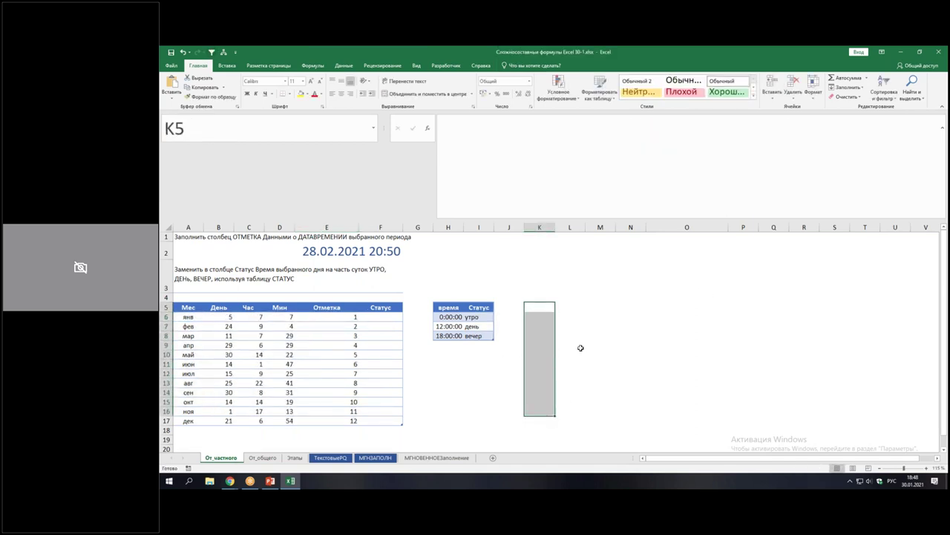
Switch A7's month through янв to май from its dropdown and check that E7 shows 5
{"action": "left_click", "coordinate": [338, 318]}
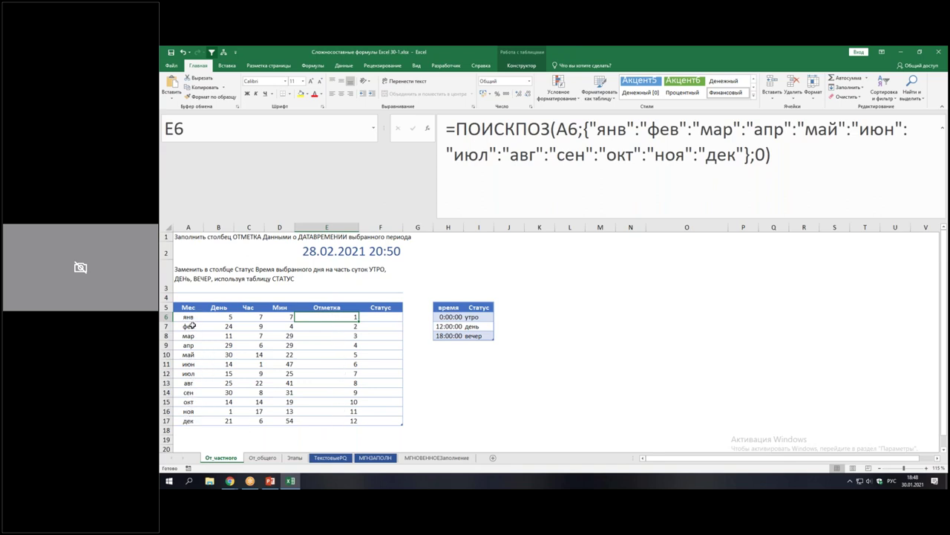
{"action": "left_click", "coordinate": [192, 326]}
{"action": "left_click", "coordinate": [207, 327]}
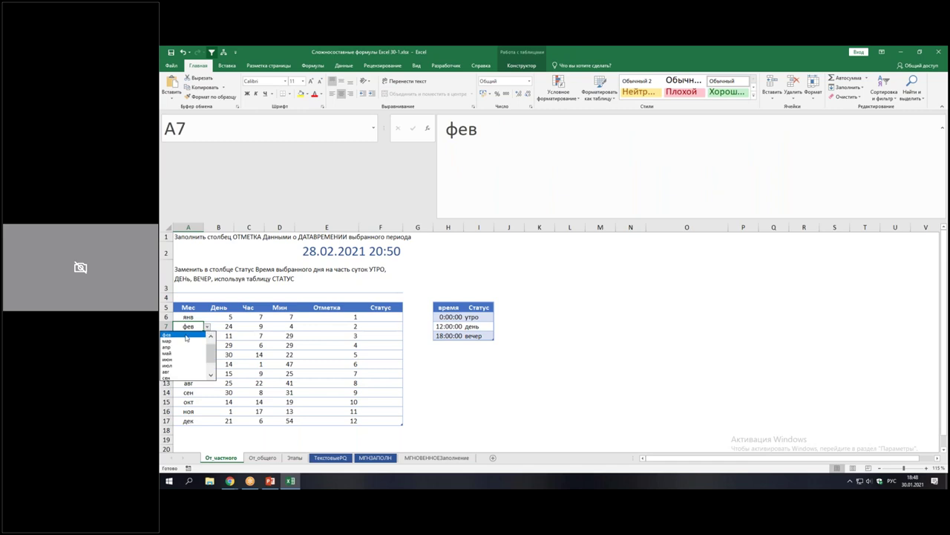
{"action": "scroll", "coordinate": [182, 338], "scroll_direction": "up", "scroll_amount": 1}
{"action": "left_click", "coordinate": [178, 334]}
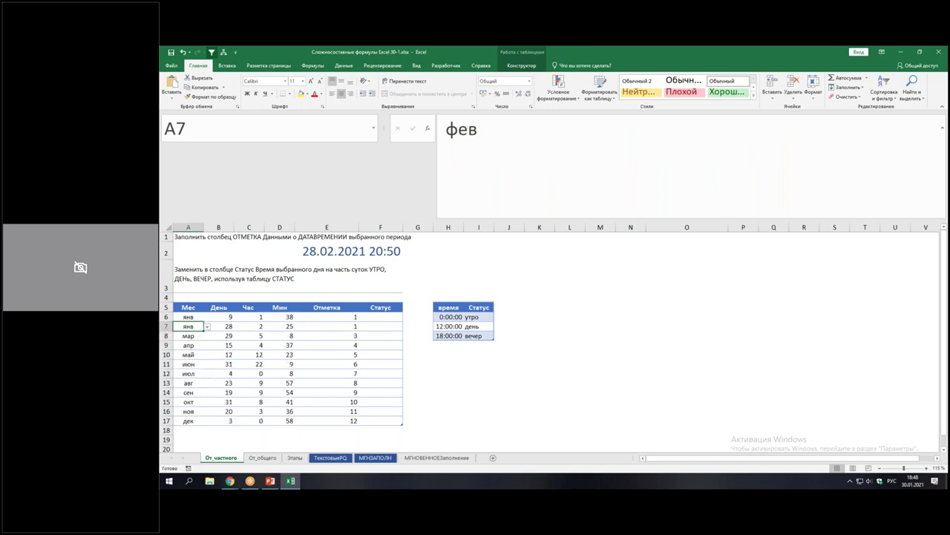
{"action": "left_click", "coordinate": [208, 326]}
{"action": "left_click", "coordinate": [182, 364]}
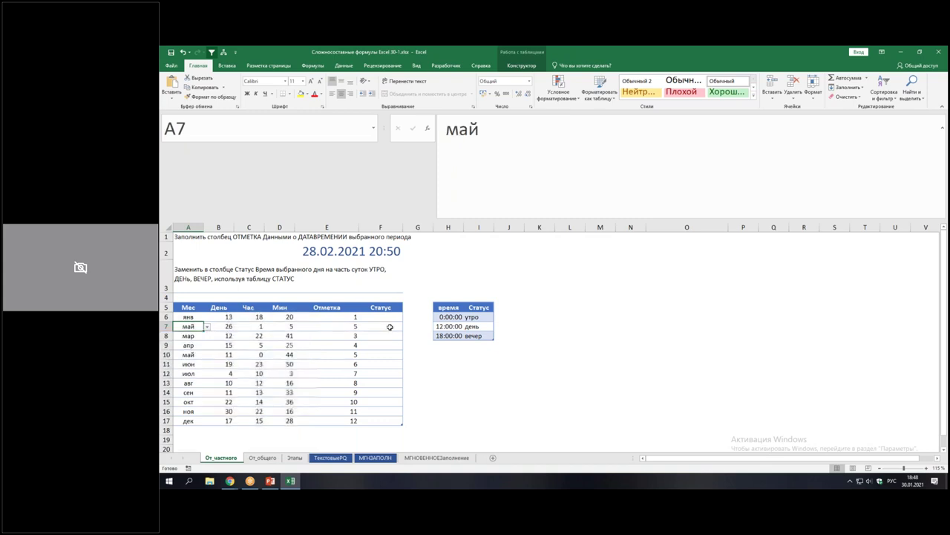
{"action": "left_click_drag", "start_coordinate": [343, 317], "coordinate": [327, 420]}
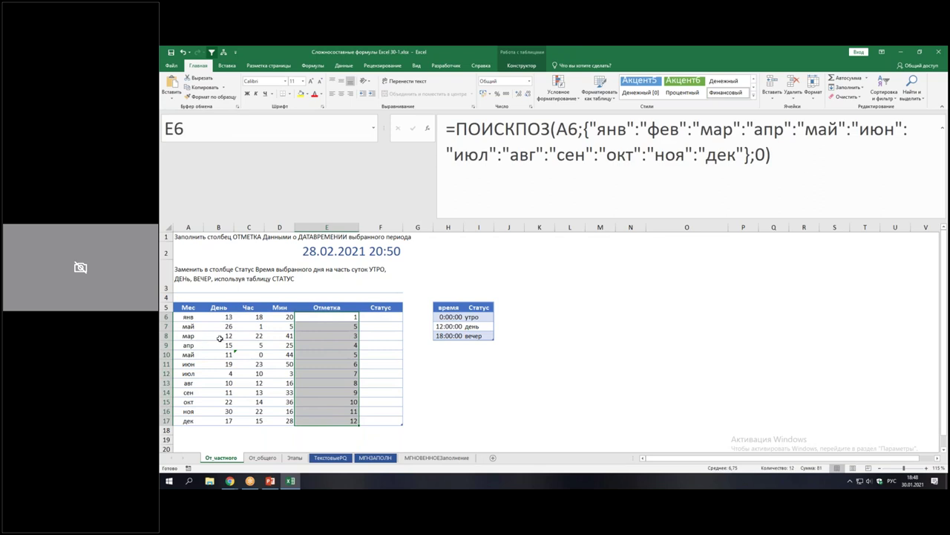
{"action": "left_click", "coordinate": [330, 315]}
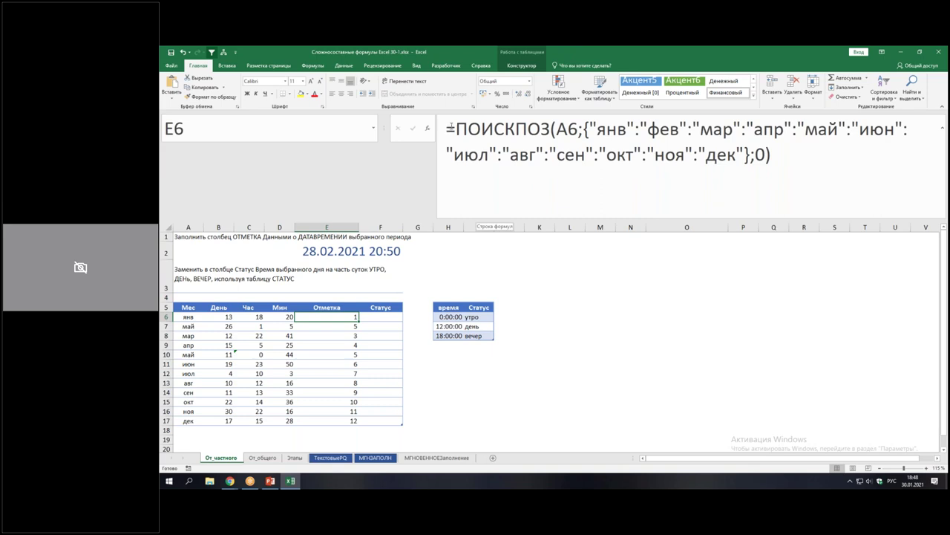
Insert ДАТА(2021; at the front of E6's formula as the year argument
{"action": "left_click", "coordinate": [452, 128]}
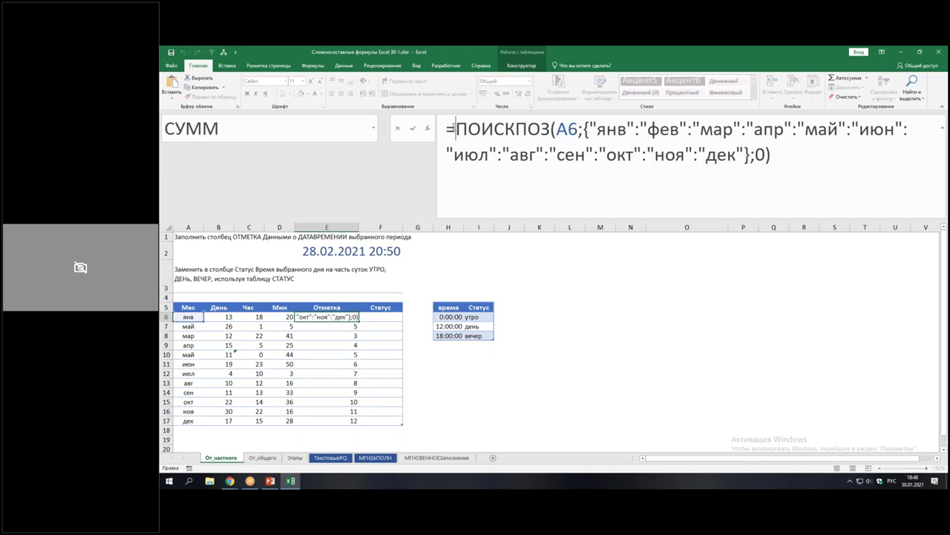
{"action": "left_click", "coordinate": [454, 128]}
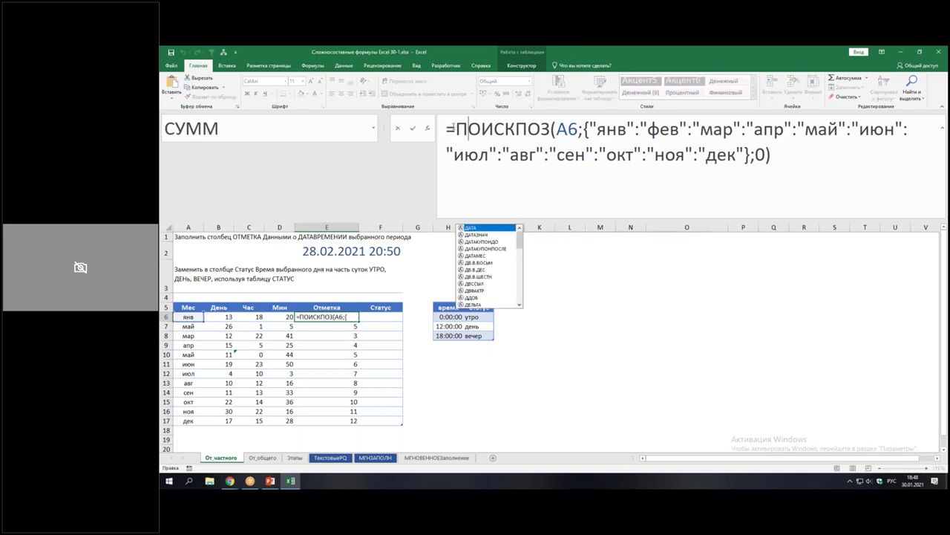
{"action": "type", "text": "ДАта"}
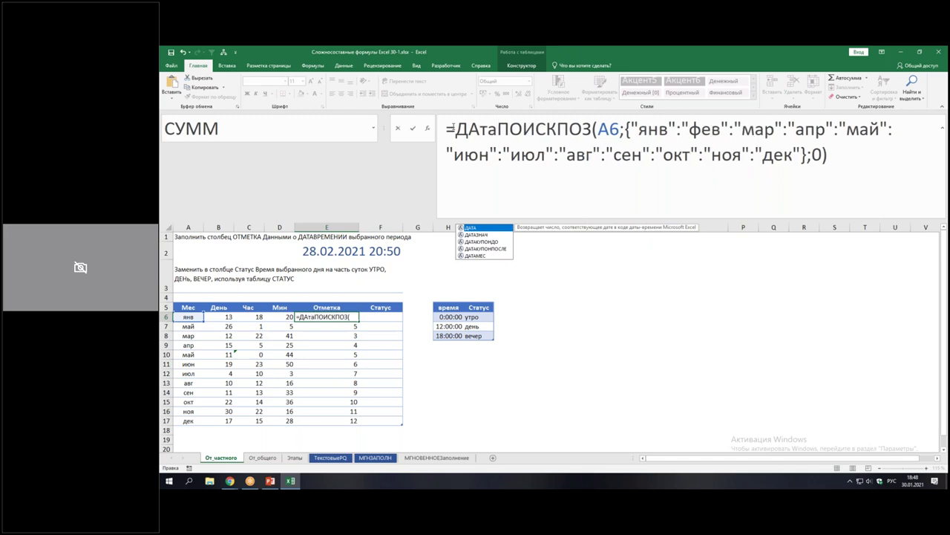
{"action": "key", "text": "Tab"}
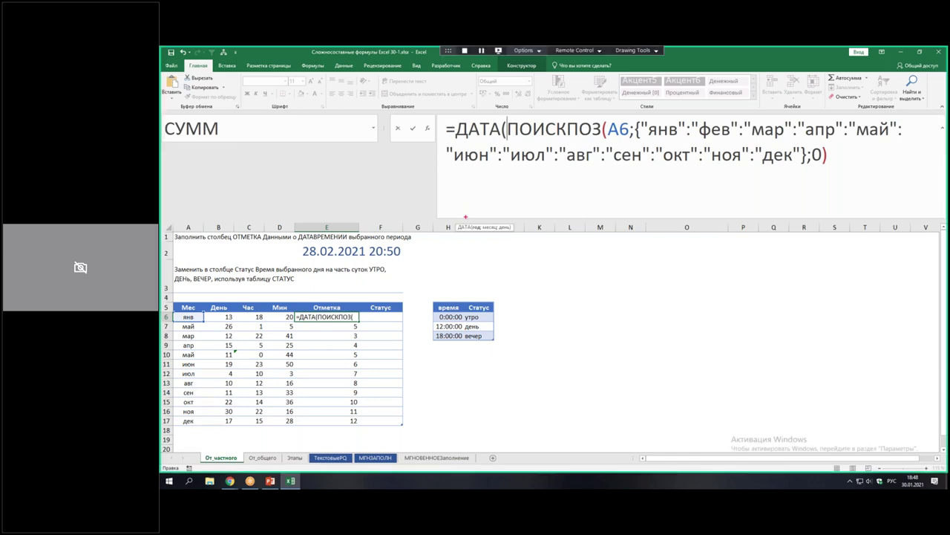
{"action": "left_click_drag", "start_coordinate": [469, 220], "coordinate": [482, 232]}
{"action": "type", "text": "2021"}
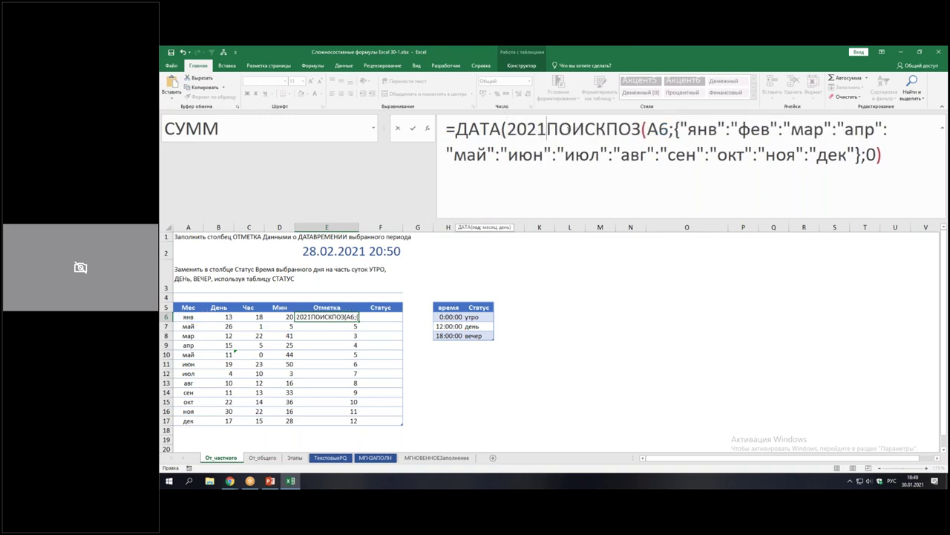
{"action": "type", "text": ";"}
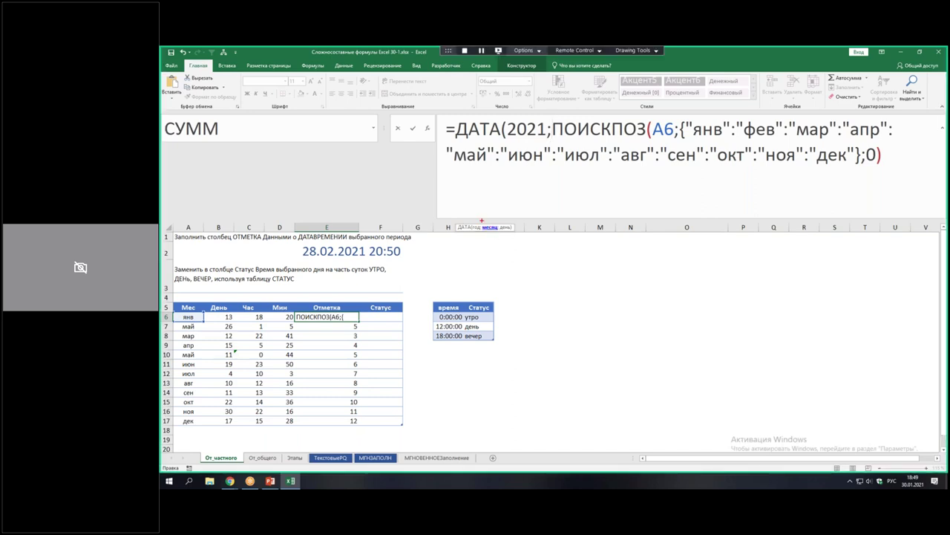
Keep the ПОИСКПОЗ lookup as the month, add B6 as the day, close and commit the ДАТА formula
{"action": "left_click_drag", "start_coordinate": [482, 221], "coordinate": [500, 235]}
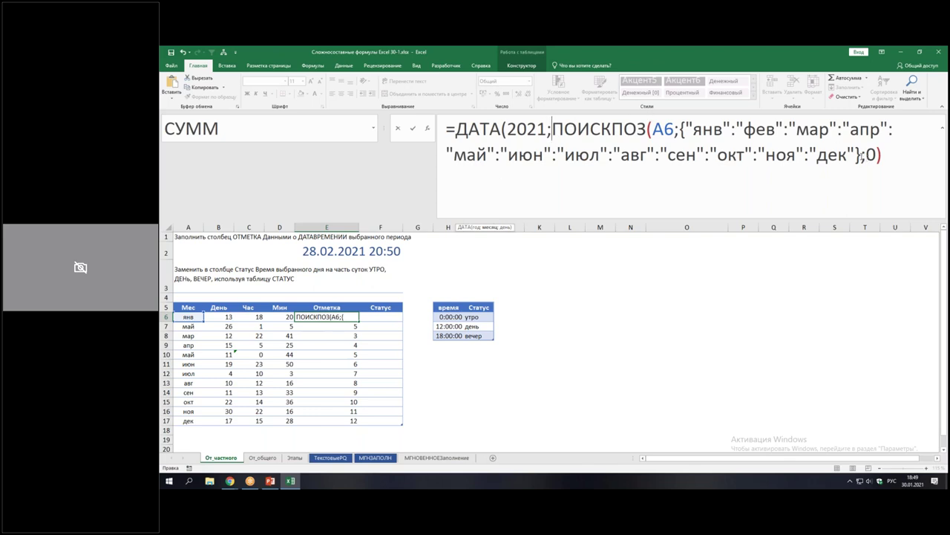
{"action": "left_click", "coordinate": [548, 119]}
{"action": "left_click_drag", "start_coordinate": [551, 129], "coordinate": [913, 155]}
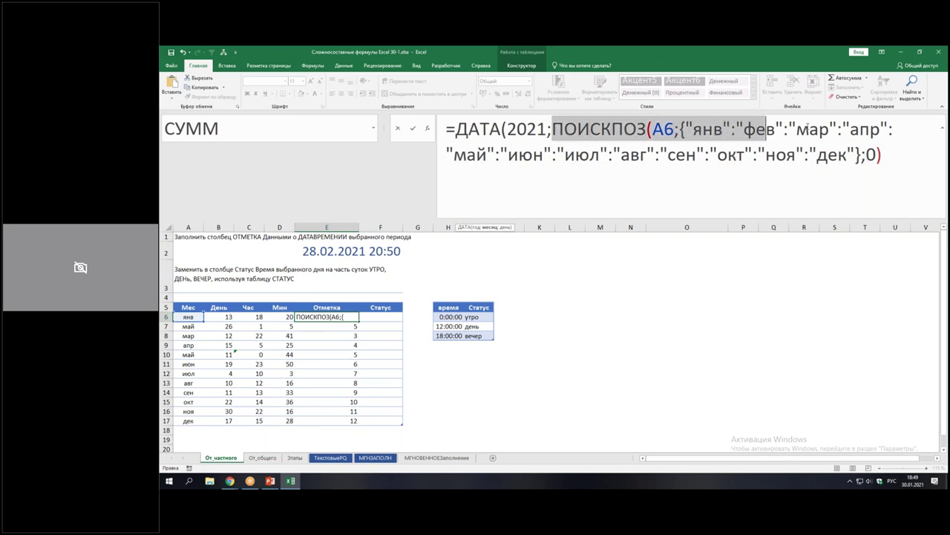
{"action": "left_click", "coordinate": [898, 157]}
{"action": "type", "text": ";"}
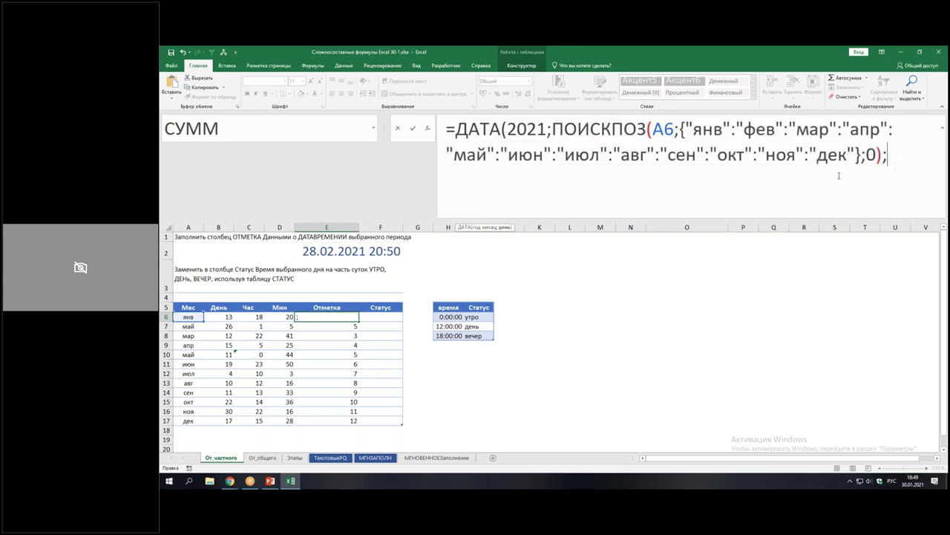
{"action": "left_click", "coordinate": [220, 318]}
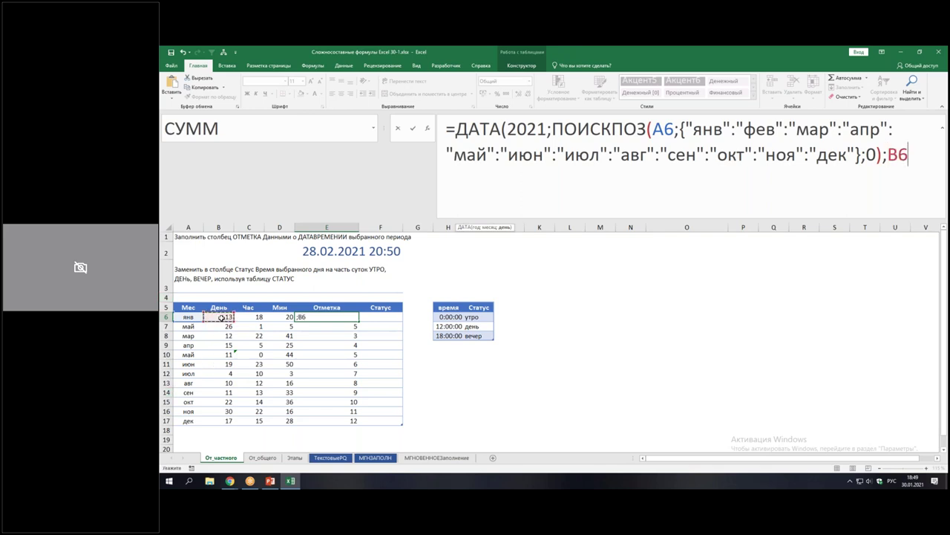
{"action": "type", "text": ")"}
{"action": "key", "text": "Return"}
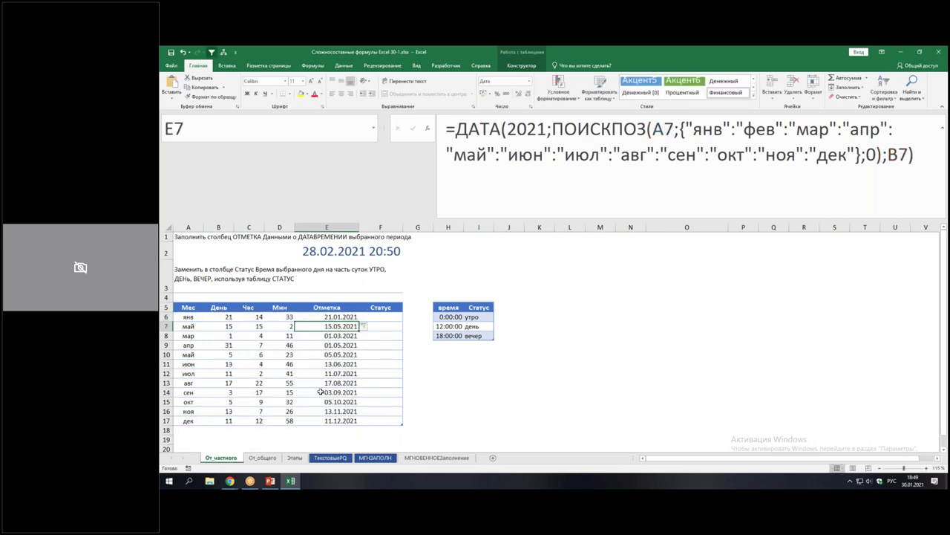
Double-click E6's fill handle to copy the date formula down to E17, then select E6's formula text
{"action": "left_click", "coordinate": [328, 318]}
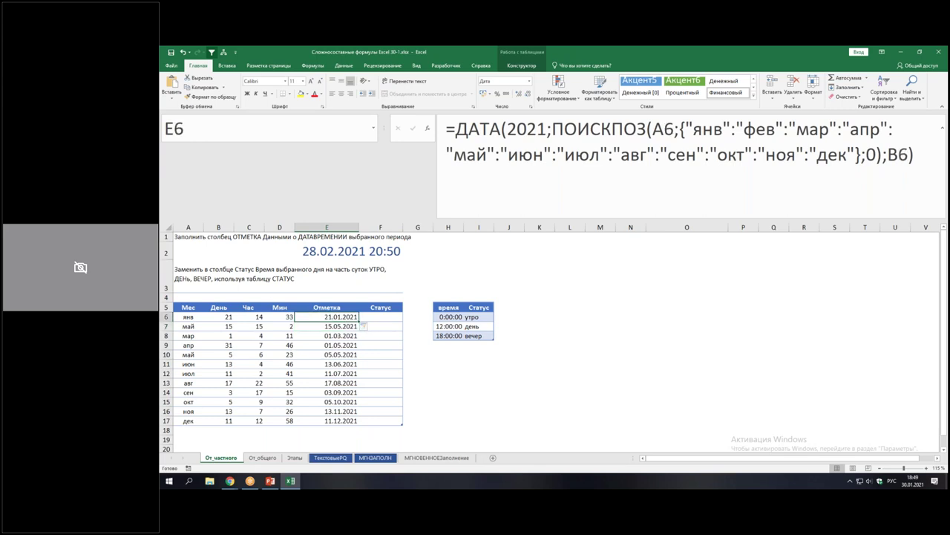
{"action": "double_click", "coordinate": [359, 317]}
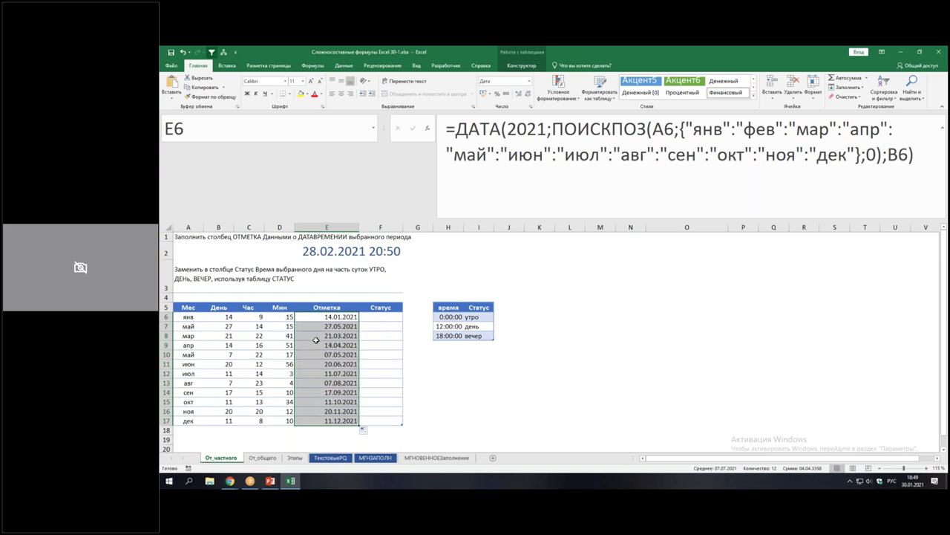
{"action": "left_click", "coordinate": [331, 318]}
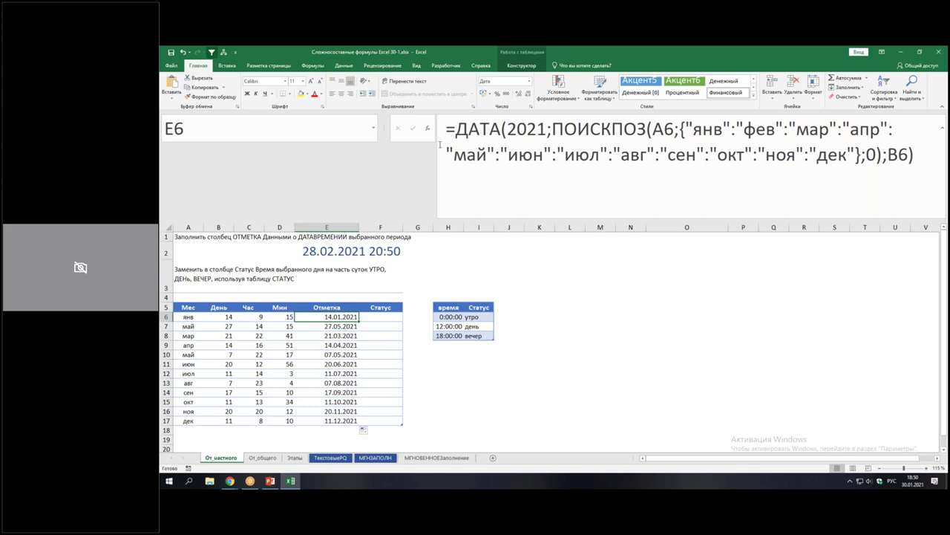
{"action": "left_click_drag", "start_coordinate": [455, 129], "coordinate": [940, 152]}
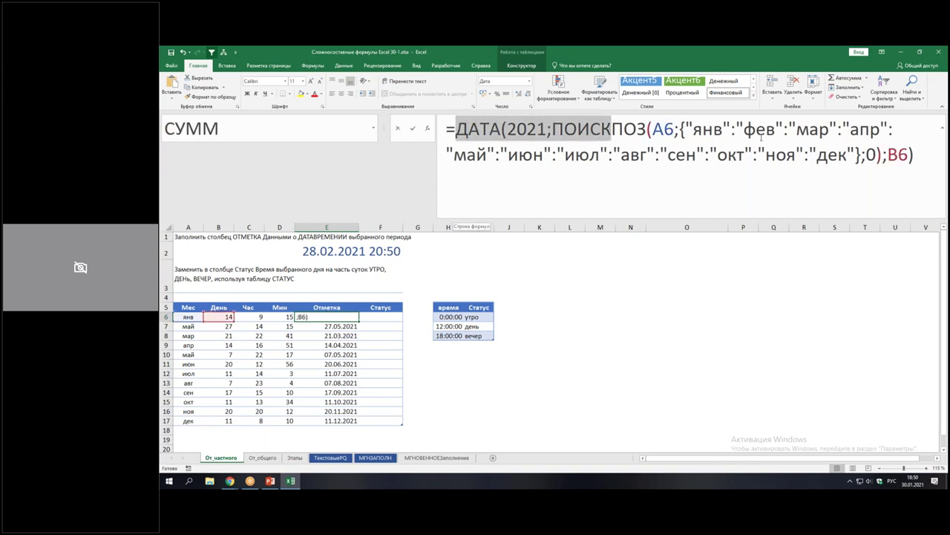
Append +ВРЕМЯ(C6;D6;0) to the E6 Отметка formula so each date includes its hour and minutes
{"action": "left_click", "coordinate": [932, 151]}
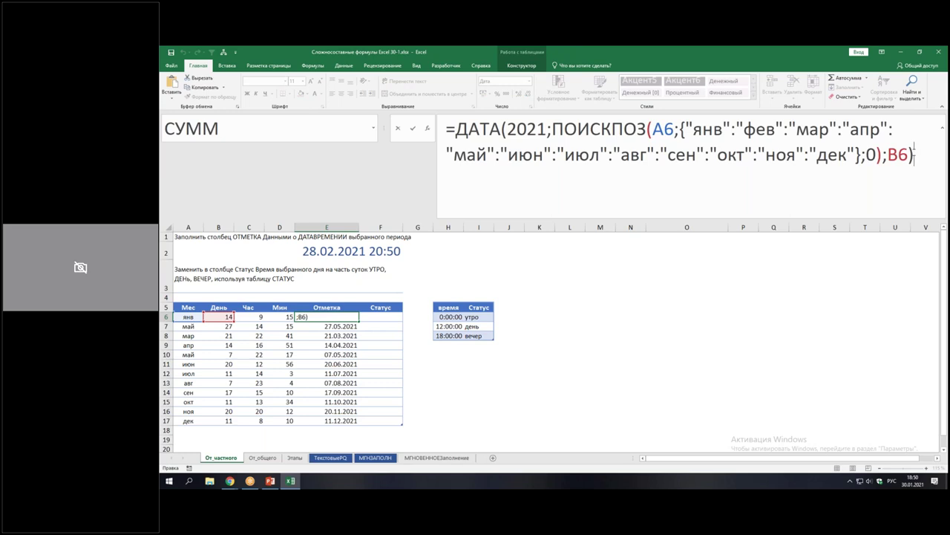
{"action": "type", "text": "+"}
{"action": "type", "text": "врем"}
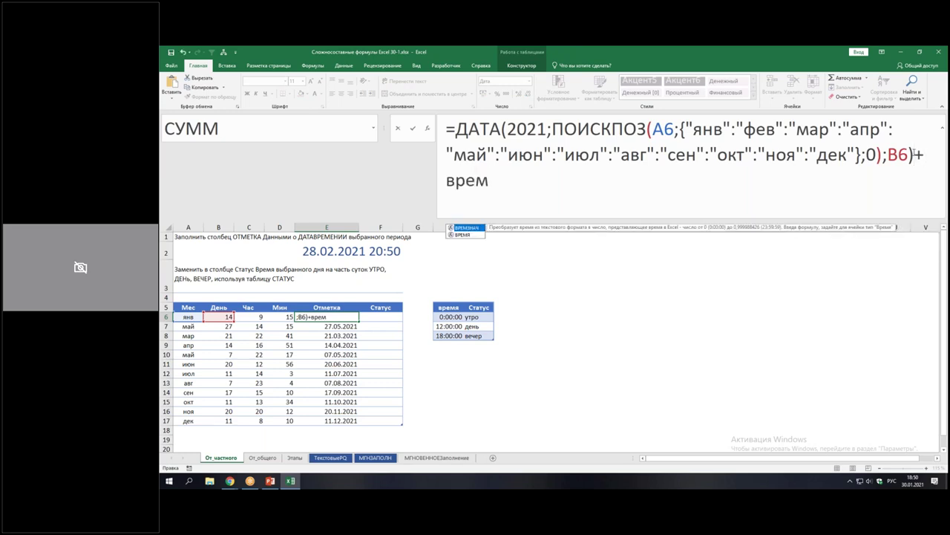
{"action": "key", "text": "Down"}
{"action": "key", "text": "Tab"}
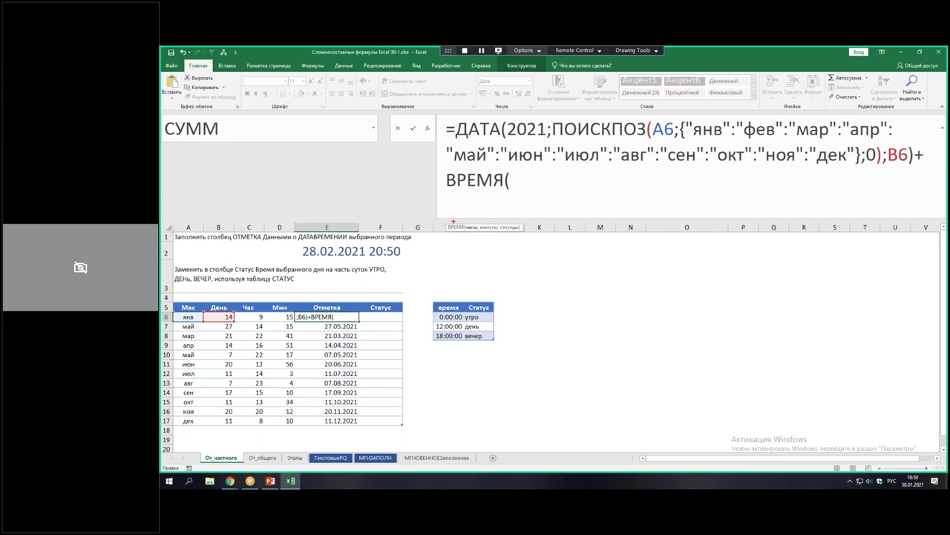
{"action": "left_click_drag", "start_coordinate": [463, 221], "coordinate": [526, 236]}
{"action": "left_click", "coordinate": [248, 319]}
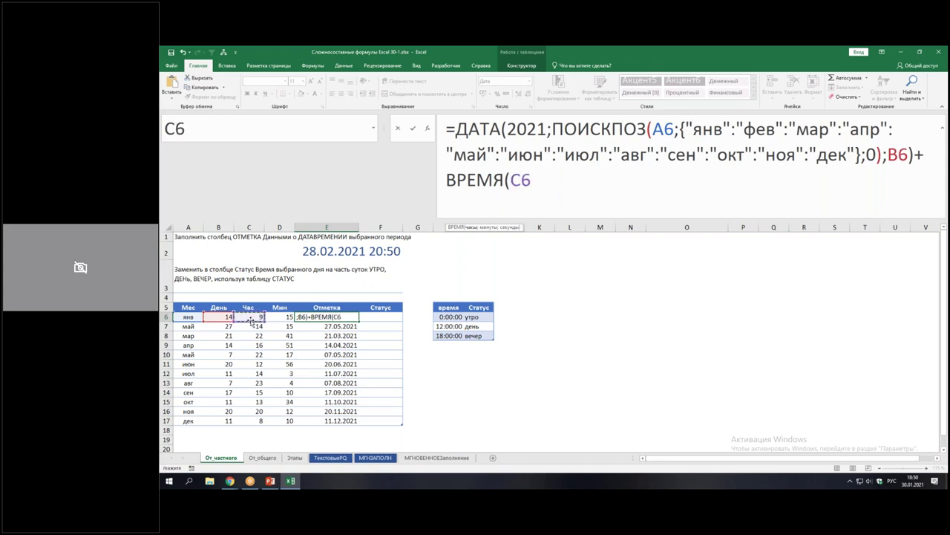
{"action": "type", "text": ";"}
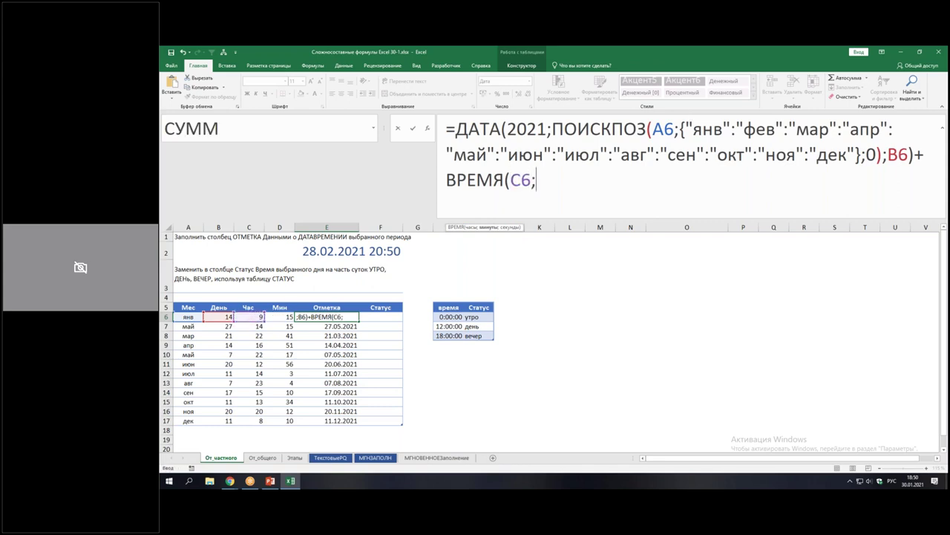
{"action": "left_click", "coordinate": [282, 315]}
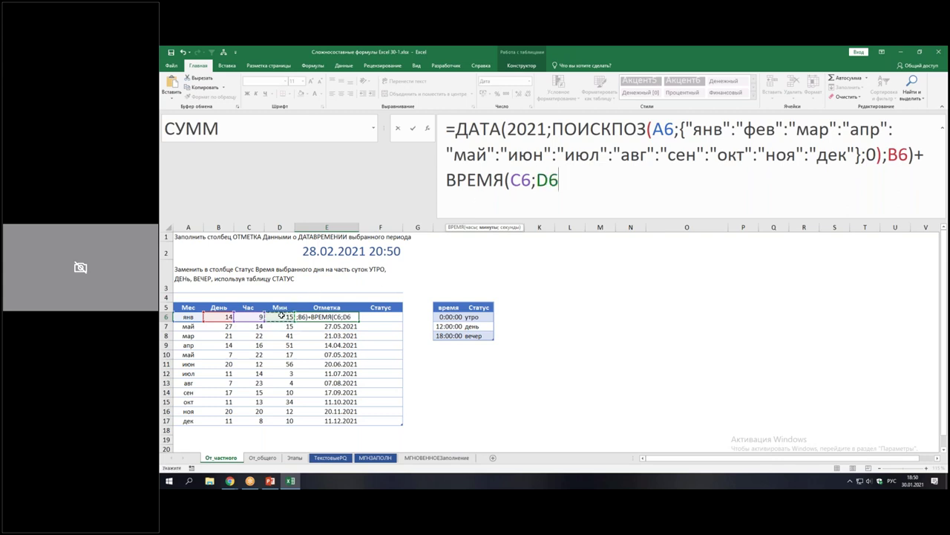
{"action": "type", "text": ";"}
{"action": "type", "text": "0"}
{"action": "type", "text": ")"}
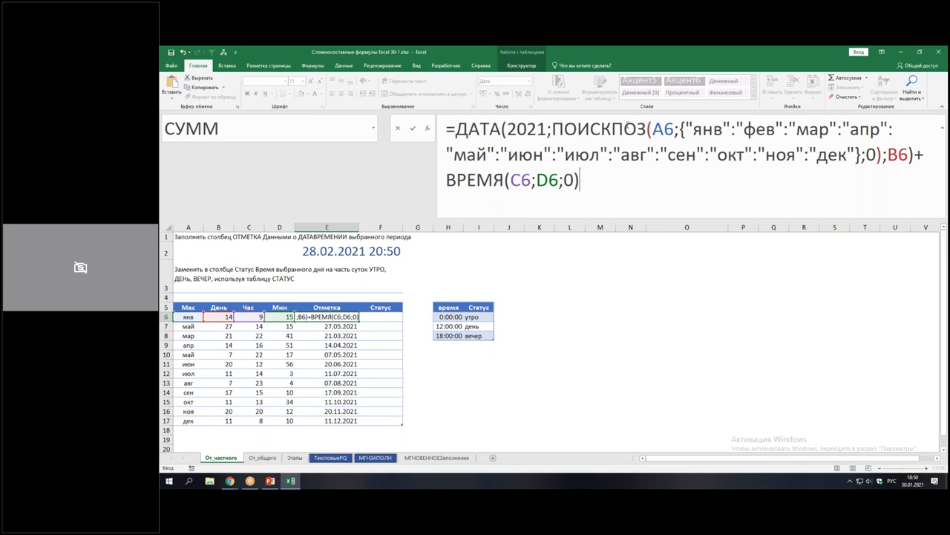
{"action": "key", "text": "Return"}
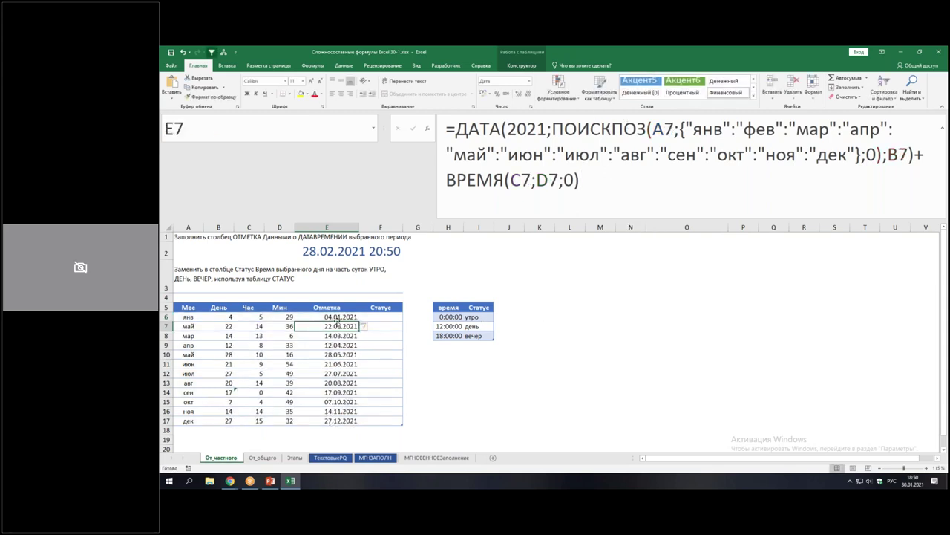
Format E6:E17 with the 14.03.12 13:30 date-time type, showing values like 04.01.21 5:29
{"action": "left_click_drag", "start_coordinate": [334, 316], "coordinate": [330, 421]}
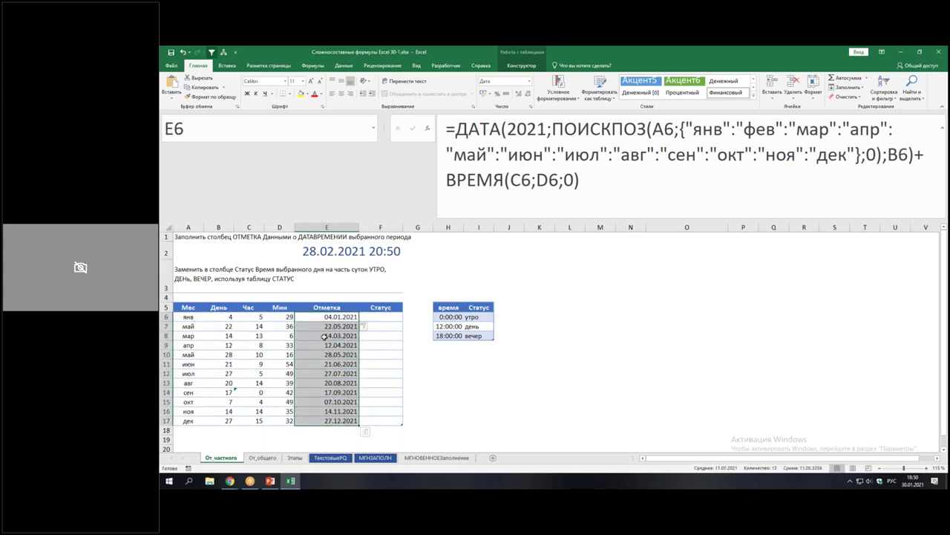
{"action": "right_click", "coordinate": [325, 318]}
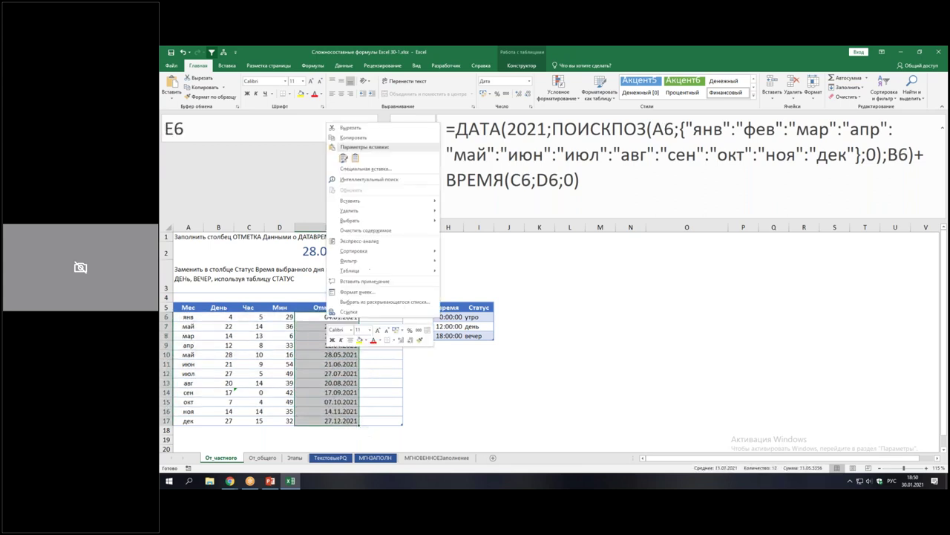
{"action": "left_click", "coordinate": [346, 297]}
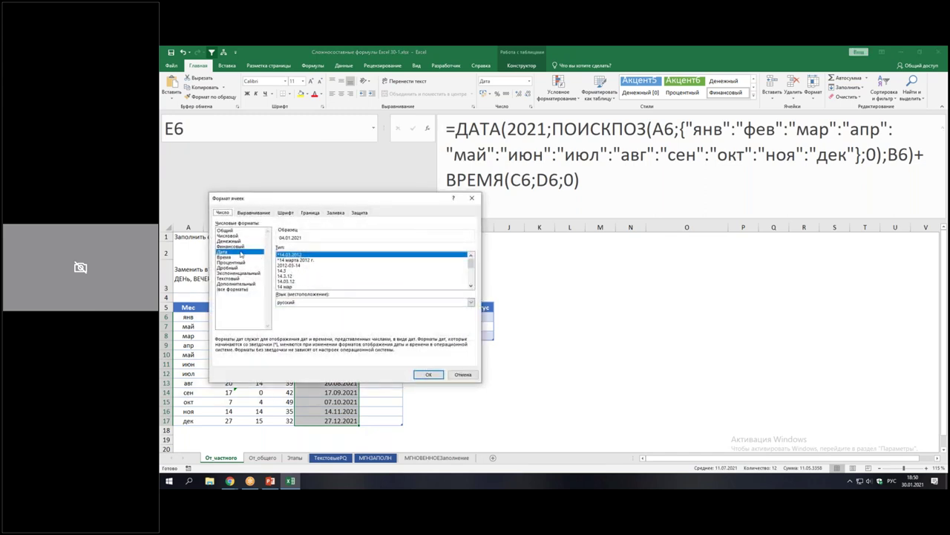
{"action": "scroll", "coordinate": [312, 276], "scroll_direction": "down", "scroll_amount": 5}
{"action": "left_click", "coordinate": [305, 276]}
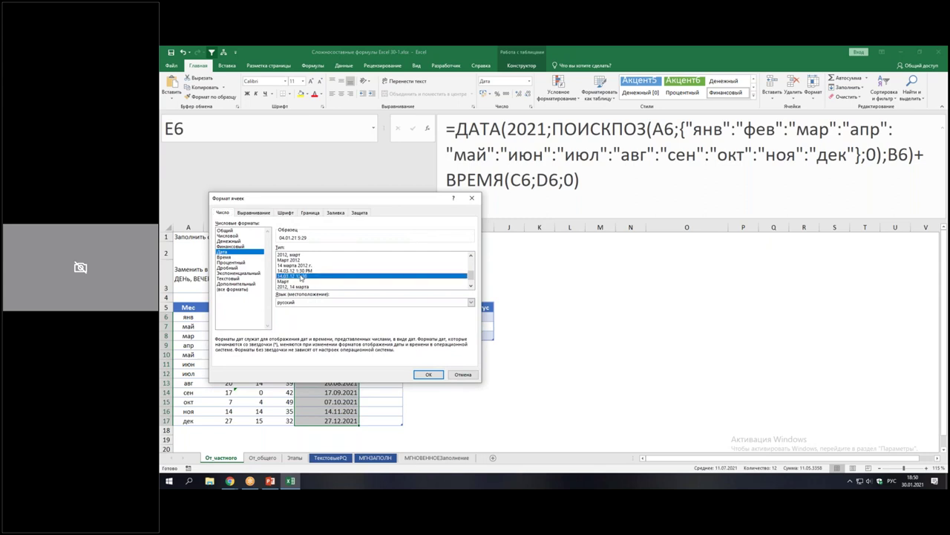
{"action": "left_click", "coordinate": [427, 374]}
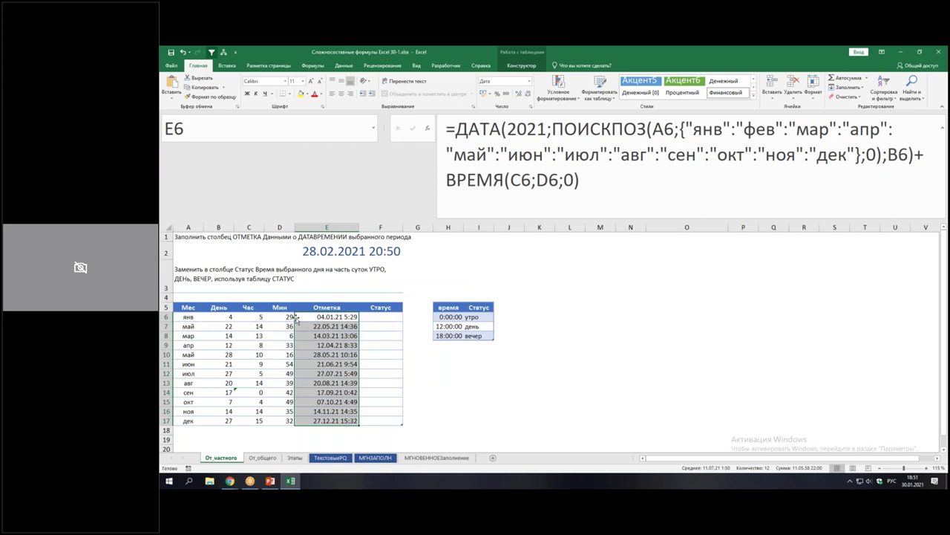
Review the Отметка date-time formulas in rows 6 through 17
{"action": "left_click", "coordinate": [347, 317]}
{"action": "left_click", "coordinate": [339, 326]}
{"action": "left_click", "coordinate": [337, 336]}
{"action": "left_click", "coordinate": [335, 363]}
{"action": "left_click", "coordinate": [330, 382]}
{"action": "left_click", "coordinate": [325, 410]}
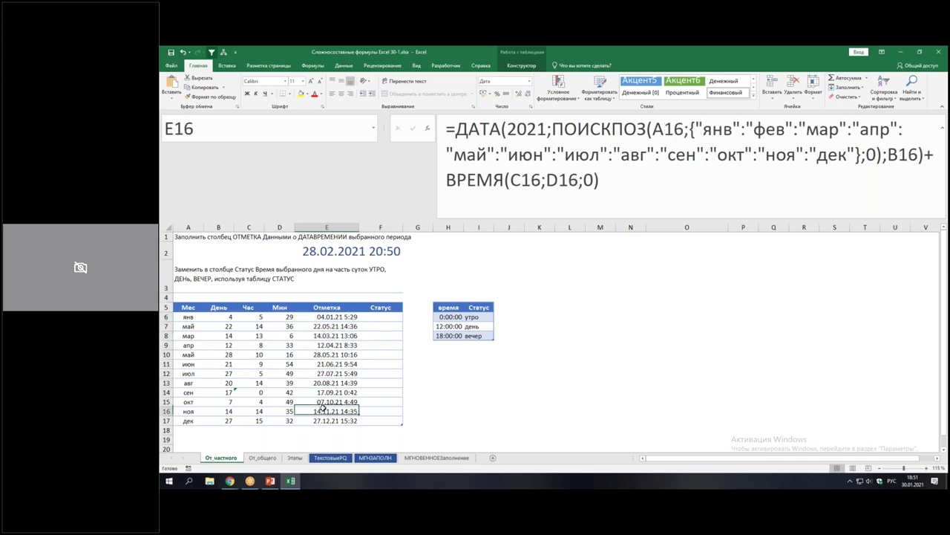
{"action": "left_click", "coordinate": [320, 421]}
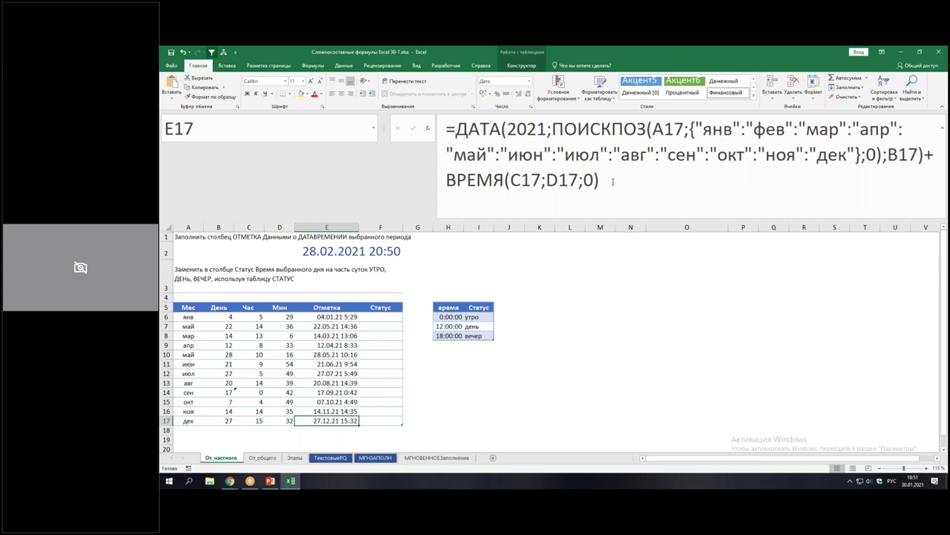
Commit the December formula in E17, showing 27.12.21 15:32, and select Статус cell F6
{"action": "left_click_drag", "start_coordinate": [612, 181], "coordinate": [446, 129]}
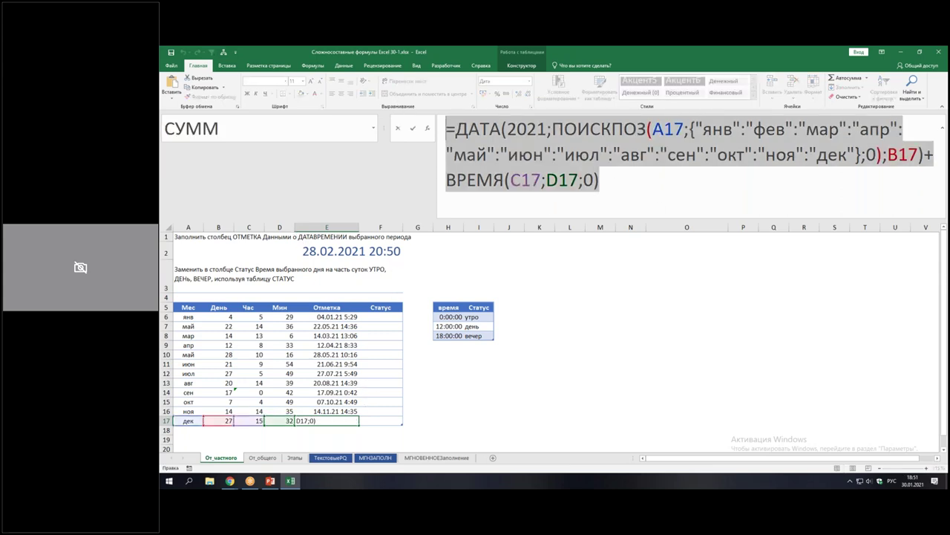
{"action": "key", "text": "alt+Tab"}
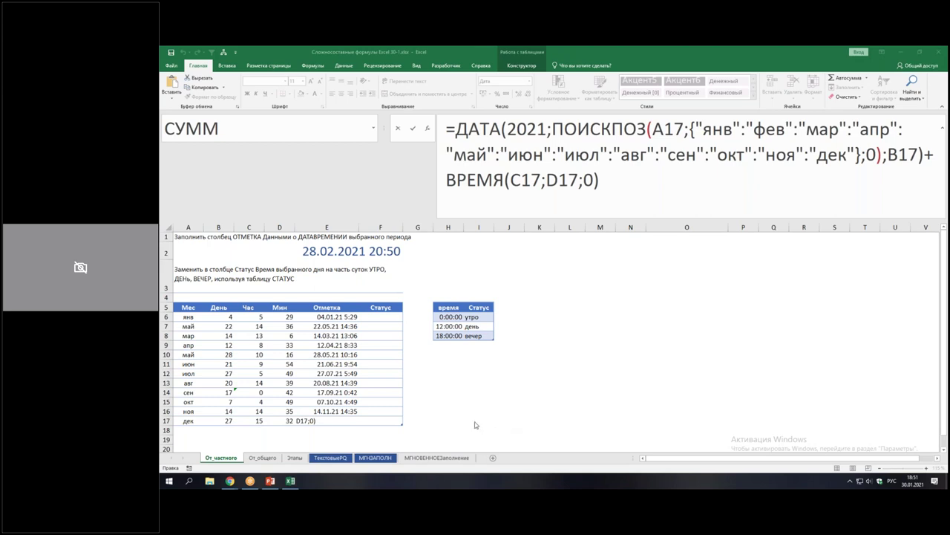
{"action": "key", "text": "alt+Tab"}
{"action": "key", "text": "ctrl+Return"}
{"action": "left_click", "coordinate": [511, 374]}
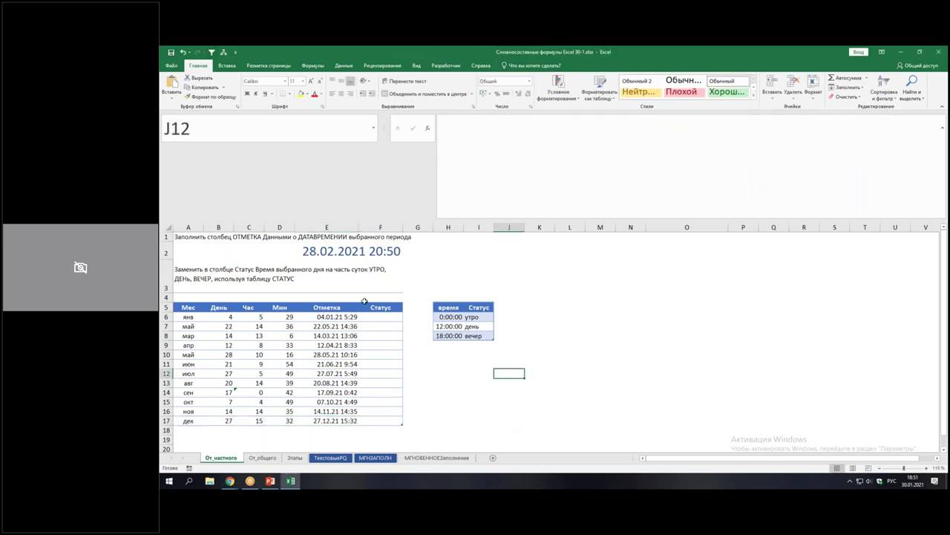
{"action": "left_click_drag", "start_coordinate": [384, 313], "coordinate": [381, 334]}
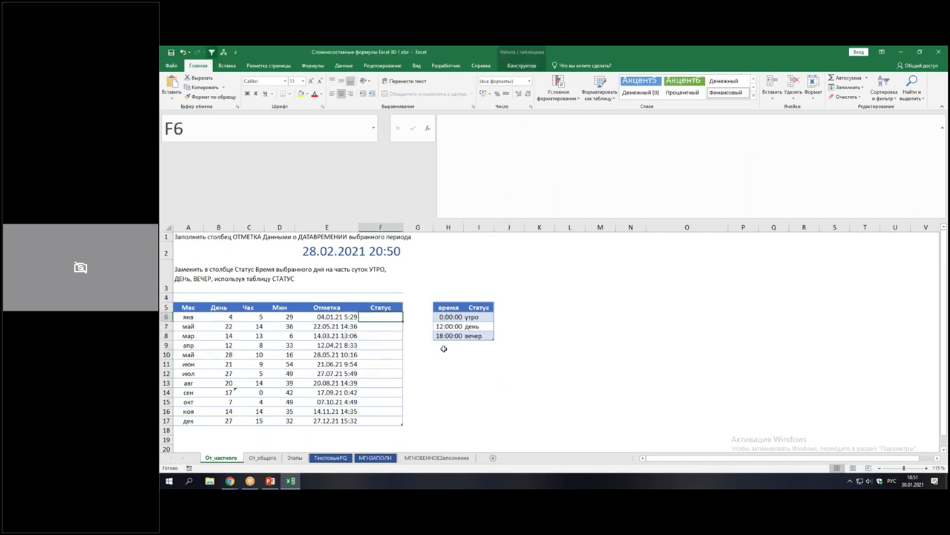
{"action": "left_click", "coordinate": [270, 481]}
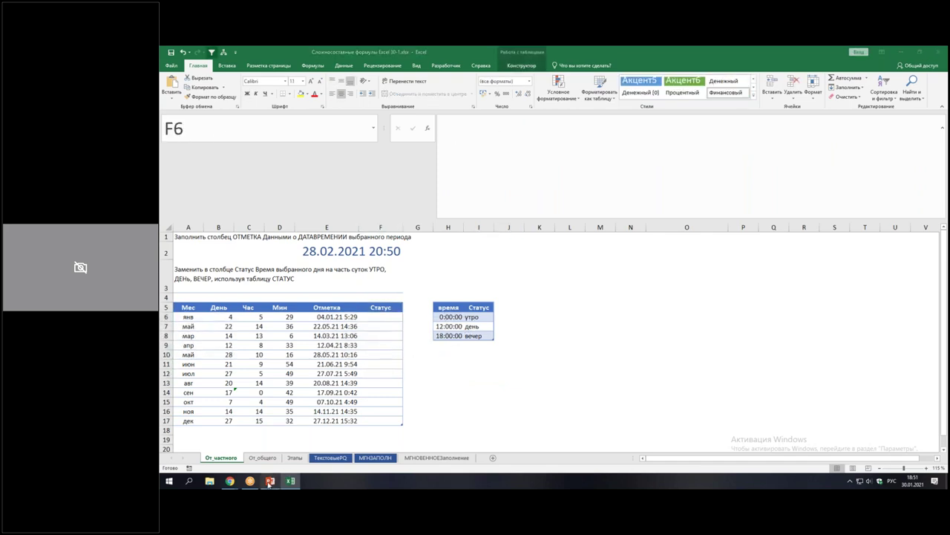
Show slide 5 and outline the flowchart about replacing ЕСЛИ with an approximate ВПР
{"action": "left_click", "coordinate": [236, 320]}
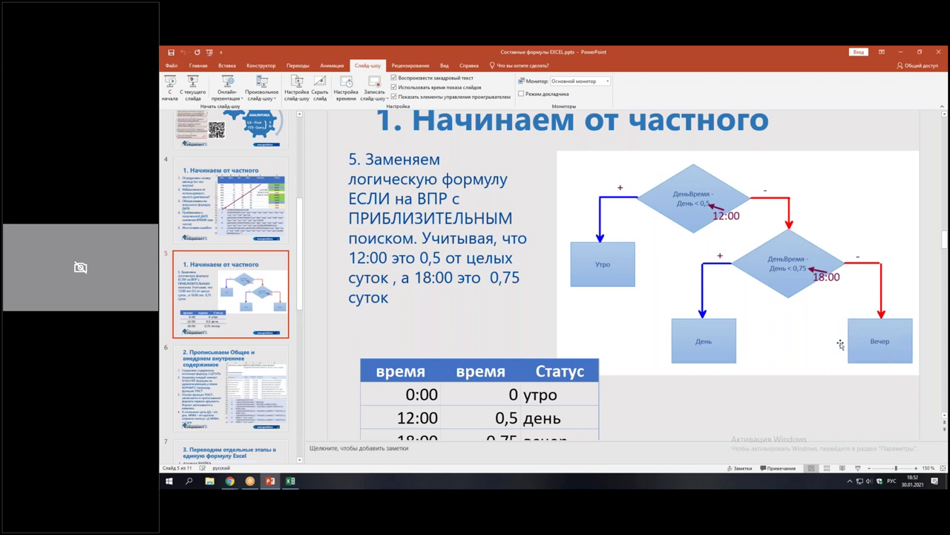
{"action": "scroll", "coordinate": [741, 343], "scroll_direction": "down", "scroll_amount": 2}
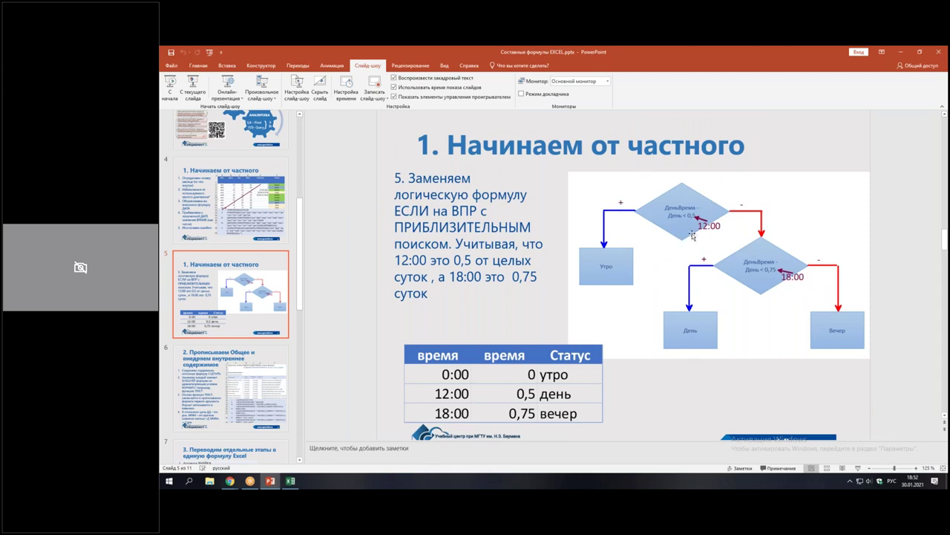
{"action": "left_click_drag", "start_coordinate": [662, 247], "coordinate": [865, 353]}
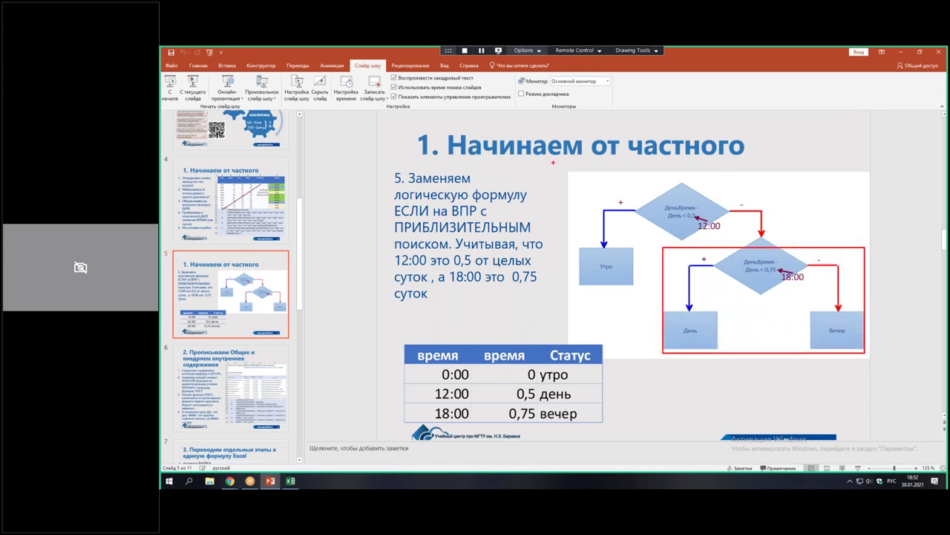
{"action": "left_click_drag", "start_coordinate": [572, 169], "coordinate": [871, 359]}
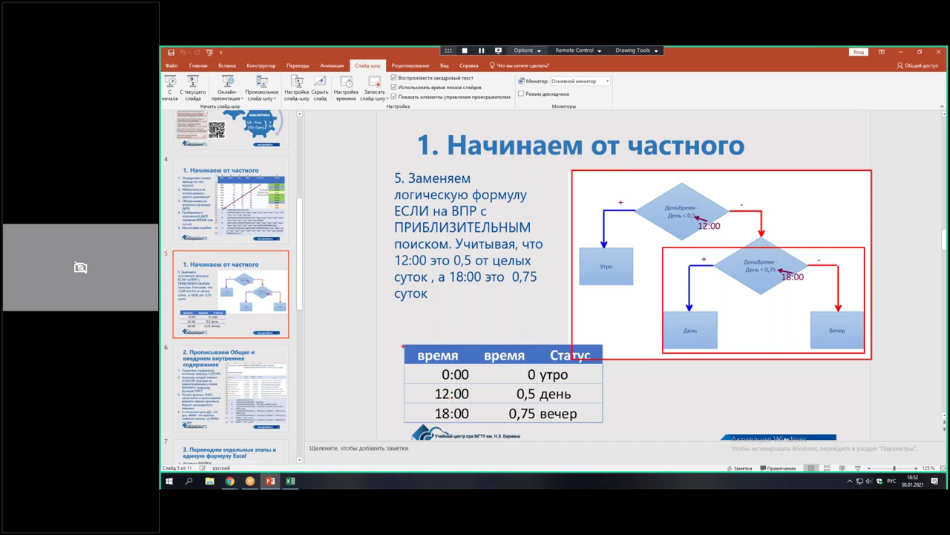
Mark up the slide's время/Статус table rows, then clear all ink from the slide
{"action": "left_click_drag", "start_coordinate": [404, 344], "coordinate": [605, 423]}
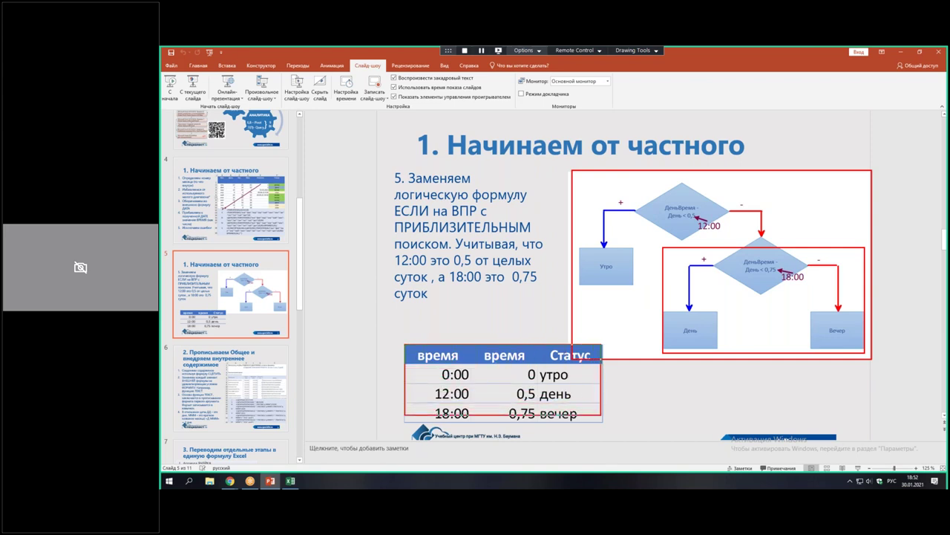
{"action": "left_click_drag", "start_coordinate": [605, 422], "coordinate": [602, 422]}
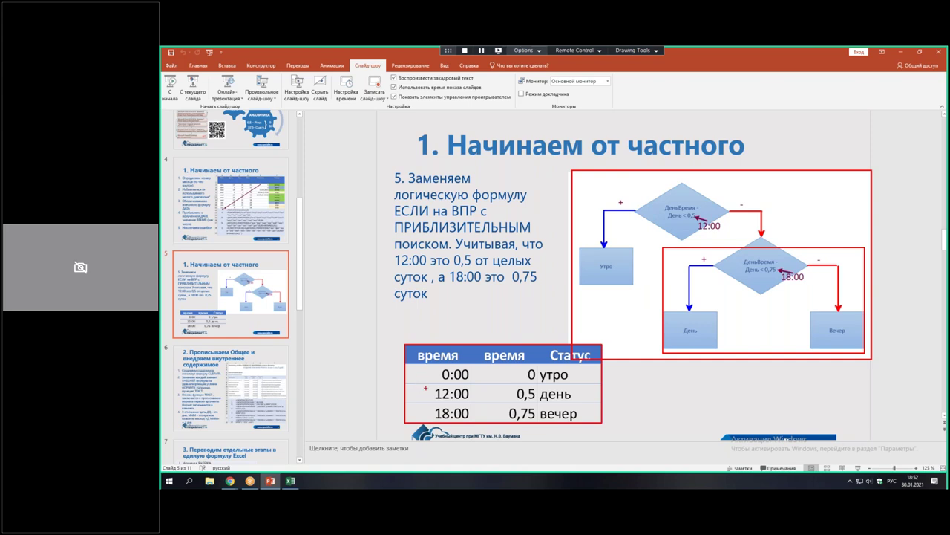
{"action": "left_click_drag", "start_coordinate": [418, 373], "coordinate": [416, 395]}
{"action": "mouse_move", "coordinate": [423, 404]}
{"action": "left_mouse_down"}
{"action": "mouse_move", "coordinate": [586, 428]}
{"action": "mouse_move", "coordinate": [435, 436]}
{"action": "left_mouse_up"}
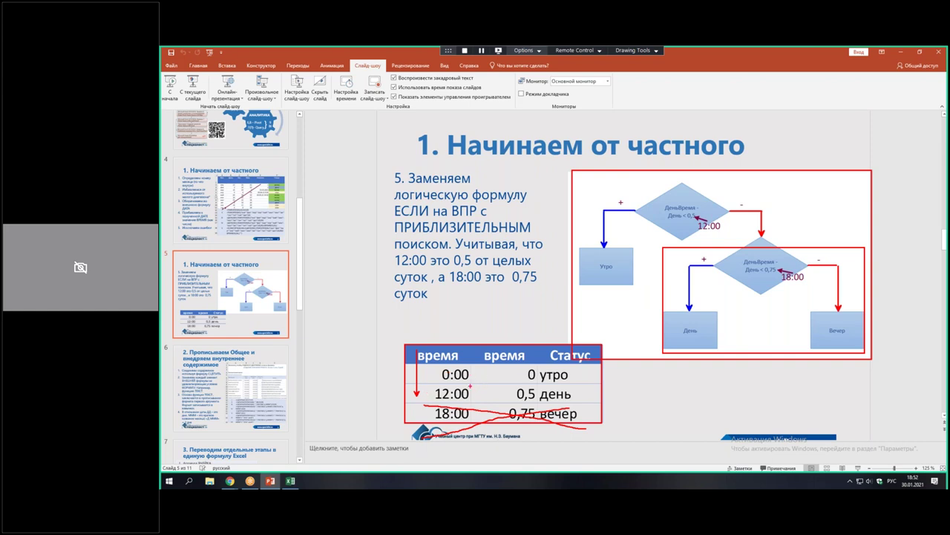
{"action": "left_click_drag", "start_coordinate": [432, 392], "coordinate": [431, 369]}
{"action": "left_click_drag", "start_coordinate": [563, 375], "coordinate": [444, 373]}
{"action": "key", "text": "Escape"}
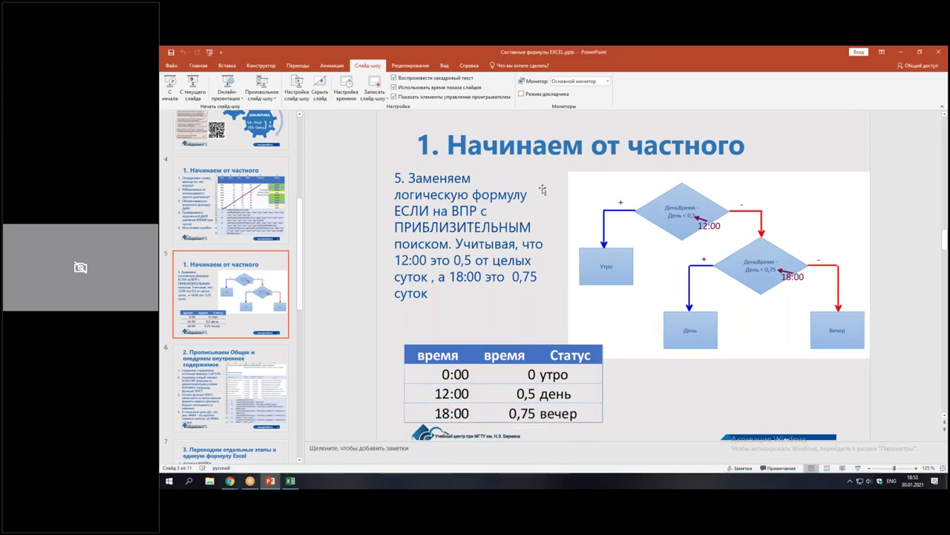
{"action": "key", "text": "alt+Tab"}
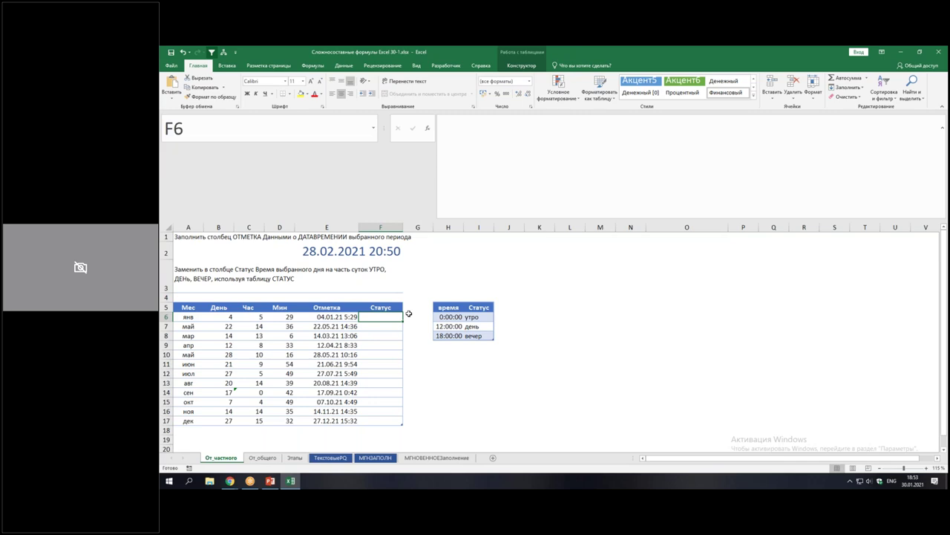
Enter =ВРЕМЯ(C6;D6;0) in F6 so Статус F6:F17 fills with times like 7:29:00
{"action": "type", "text": "="}
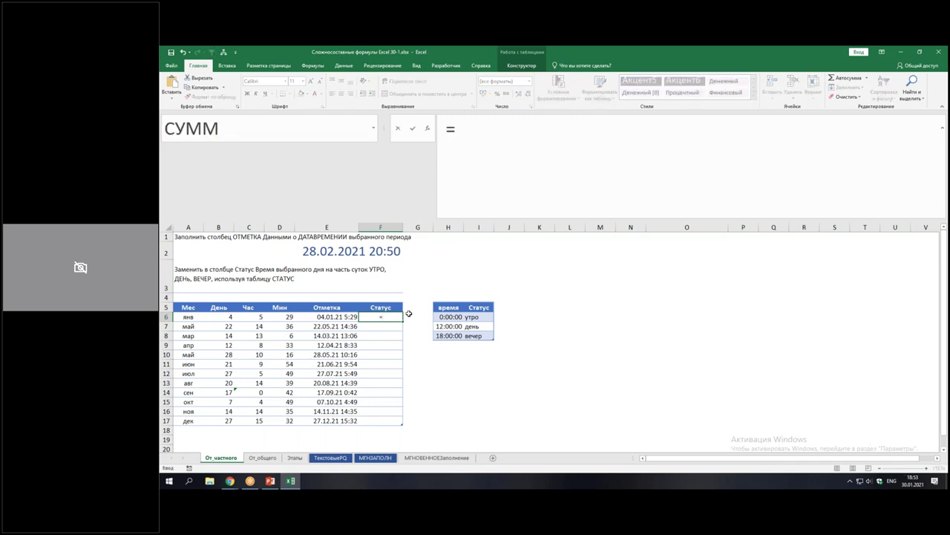
{"action": "key", "text": "Escape"}
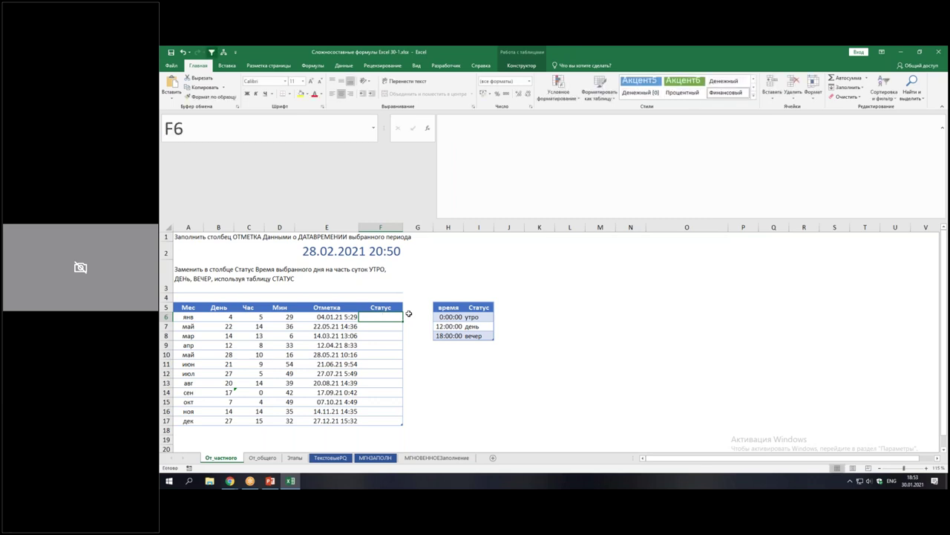
{"action": "type", "text": "=dhtv"}
{"action": "key", "text": "BackSpace"}
{"action": "key", "text": "BackSpace"}
{"action": "key", "text": "BackSpace"}
{"action": "key", "text": "BackSpace"}
{"action": "type", "text": "врем"}
{"action": "key", "text": "Down"}
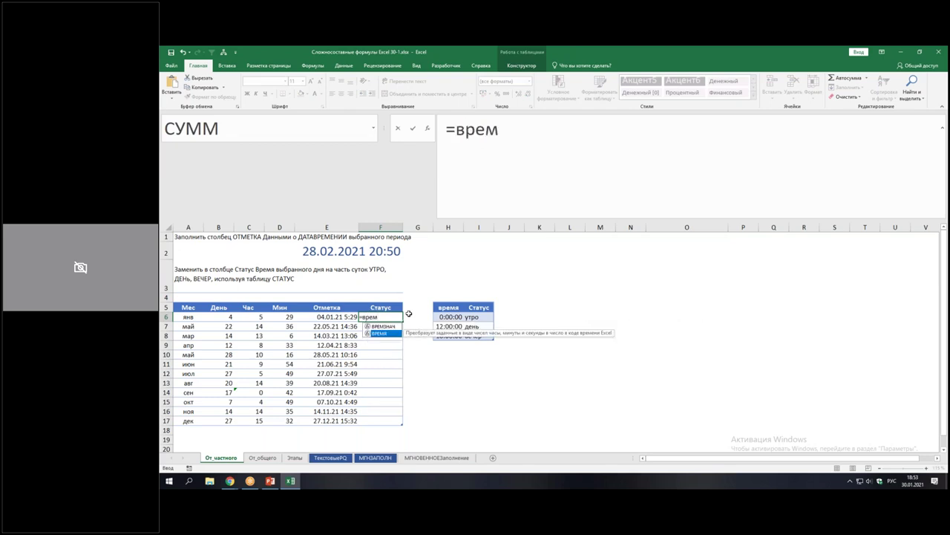
{"action": "key", "text": "Tab"}
{"action": "left_click", "coordinate": [256, 316]}
{"action": "type", "text": ";"}
{"action": "left_click", "coordinate": [280, 316]}
{"action": "type", "text": ";"}
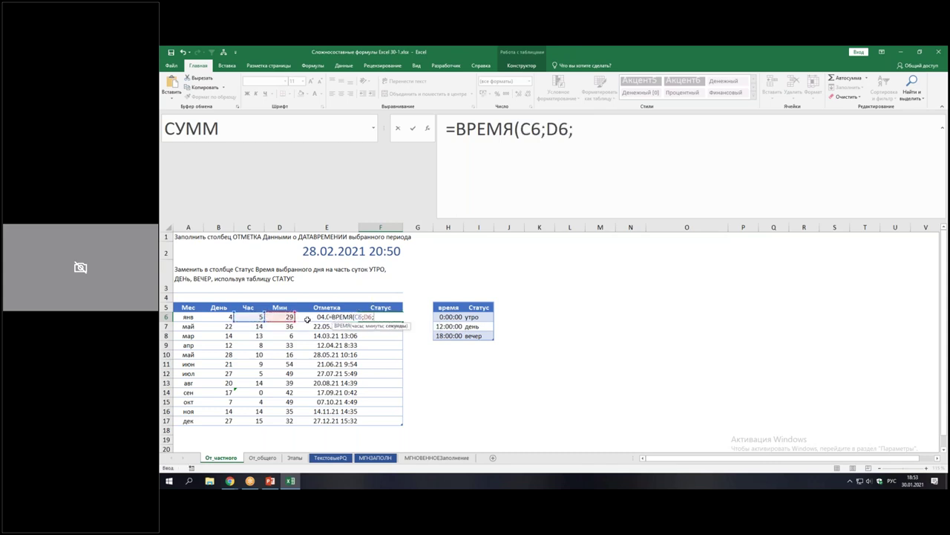
{"action": "type", "text": "0"}
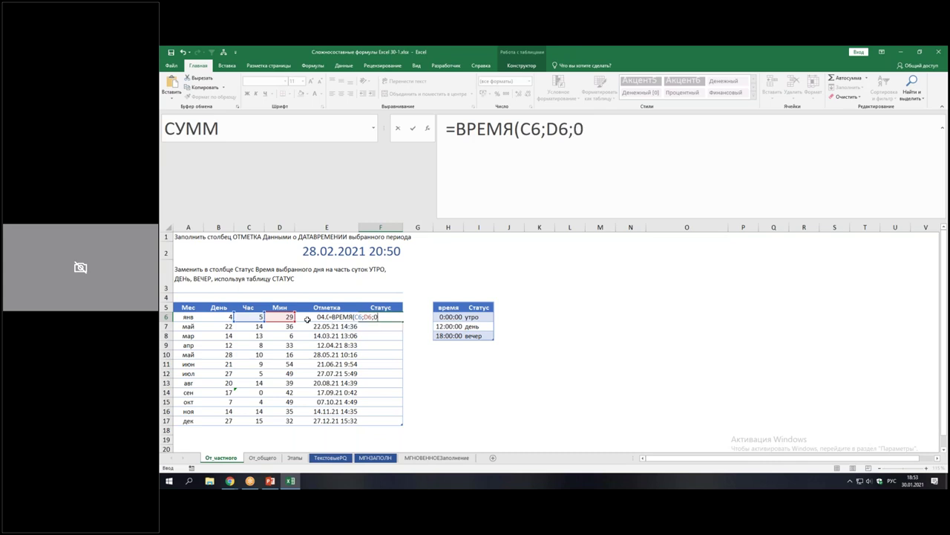
{"action": "key", "text": "Return"}
{"action": "left_click_drag", "start_coordinate": [381, 317], "coordinate": [385, 423]}
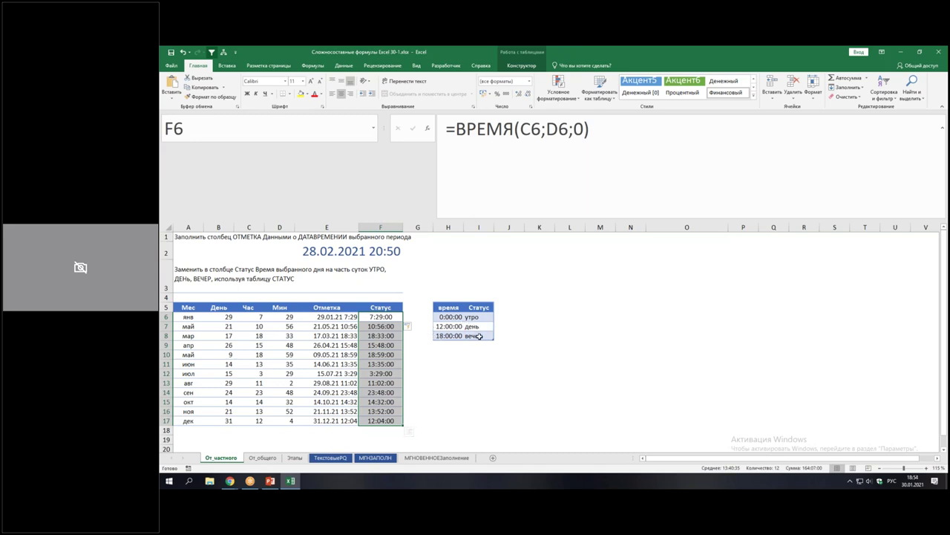
{"action": "left_click", "coordinate": [388, 317]}
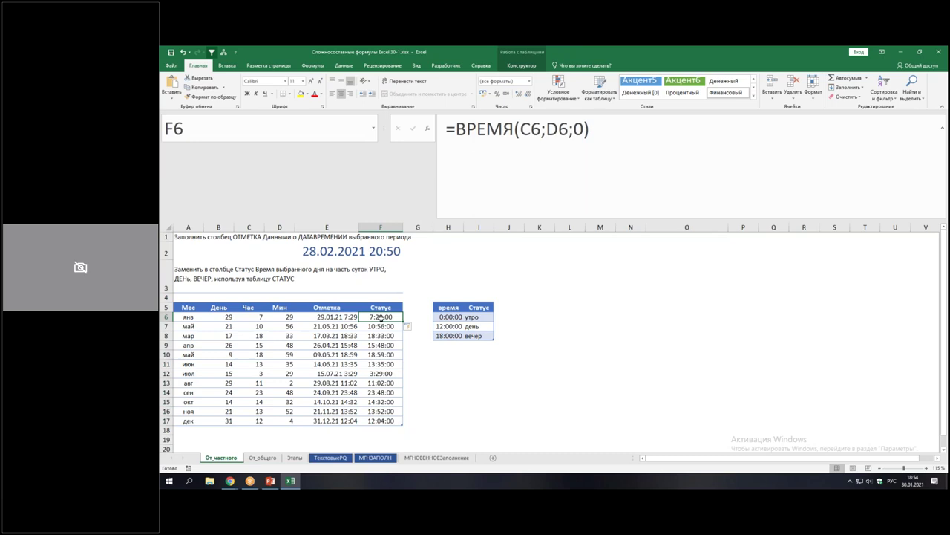
Wrap the F6 formula in ВПР, using ВРЕМЯ(C6;D6;0) as the lookup value
{"action": "left_click", "coordinate": [475, 148]}
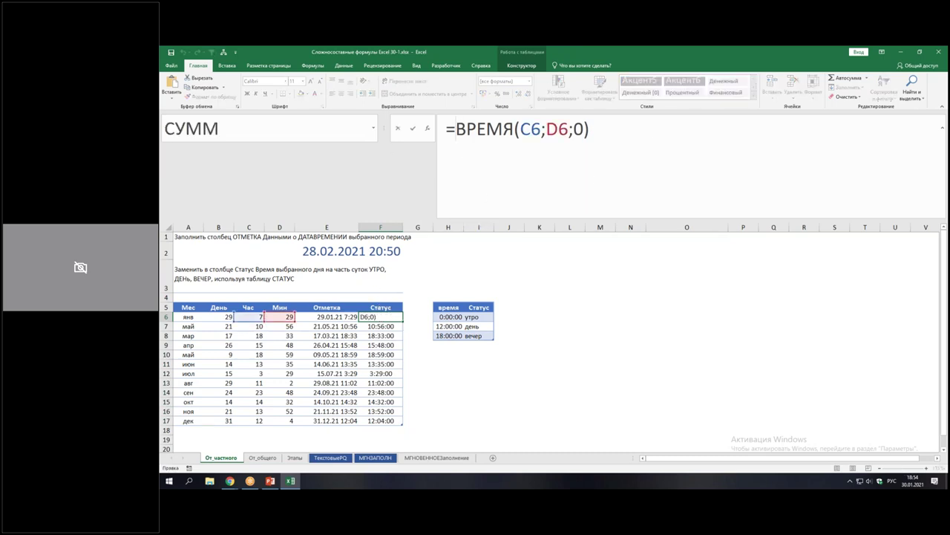
{"action": "type", "text": "впр"}
{"action": "key", "text": "Tab"}
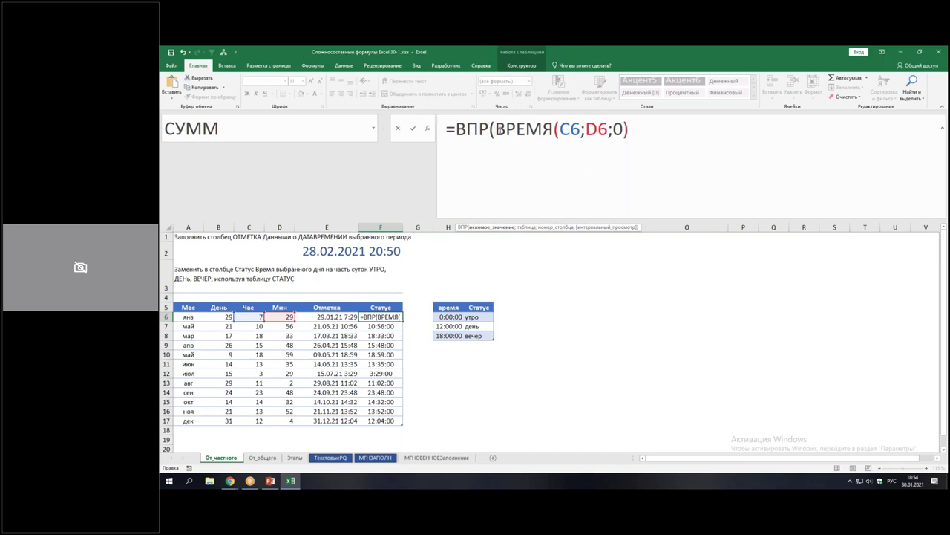
{"action": "left_click_drag", "start_coordinate": [496, 129], "coordinate": [629, 129]}
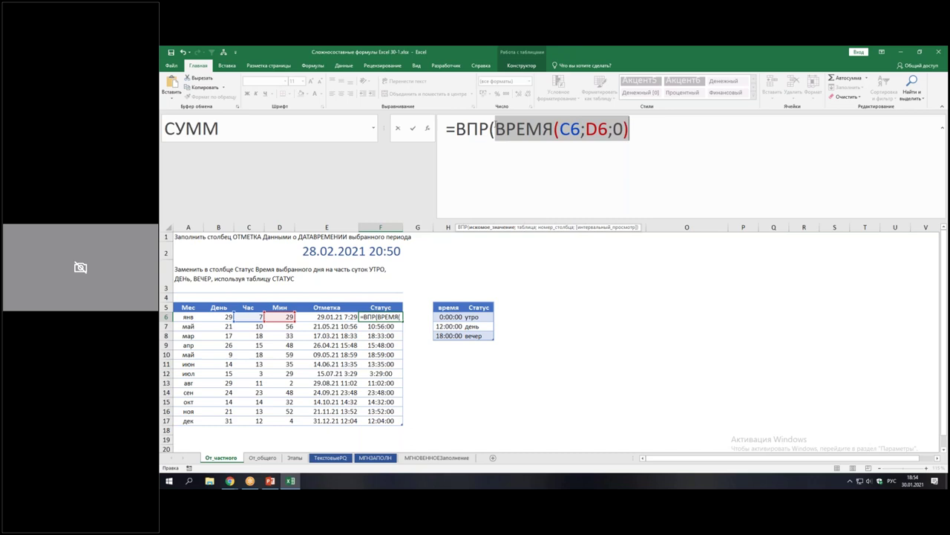
{"action": "left_click", "coordinate": [637, 128]}
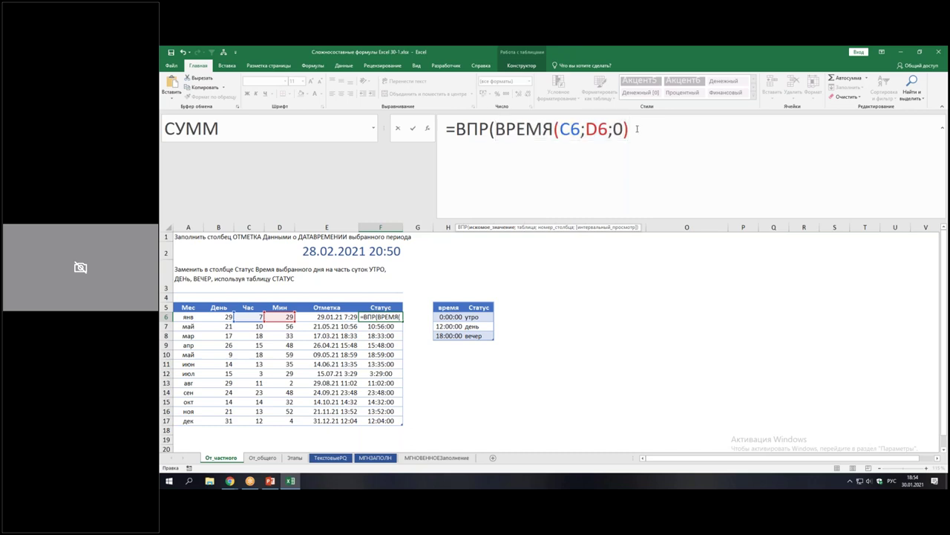
{"action": "type", "text": ";"}
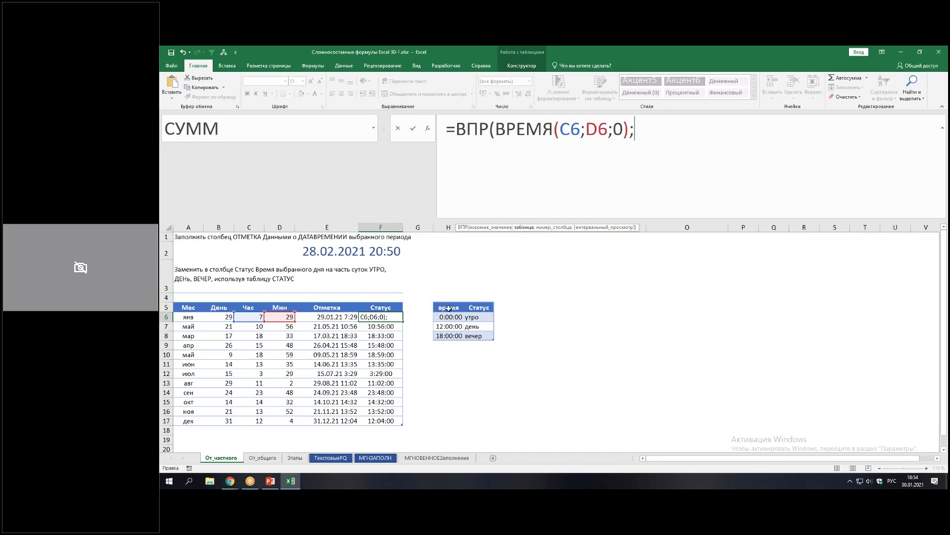
Add the absolute $H$5:$I$8 table range, column index 2 and match type 0
{"action": "left_click_drag", "start_coordinate": [448, 307], "coordinate": [473, 336]}
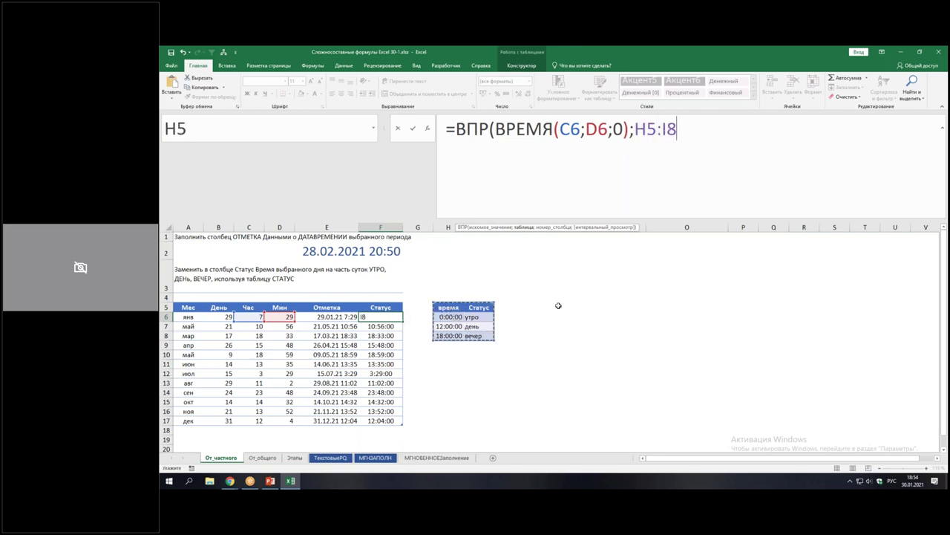
{"action": "key", "text": "F4"}
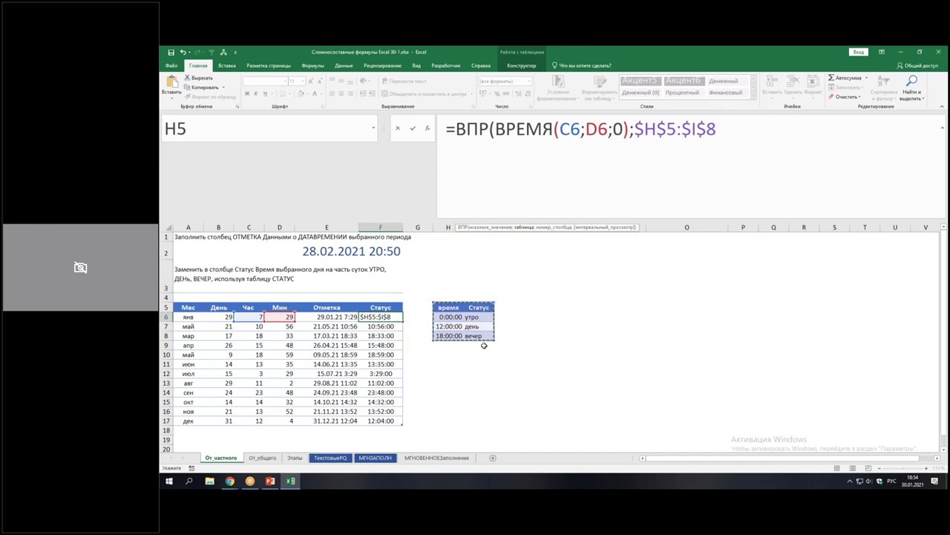
{"action": "left_click_drag", "start_coordinate": [474, 343], "coordinate": [477, 333]}
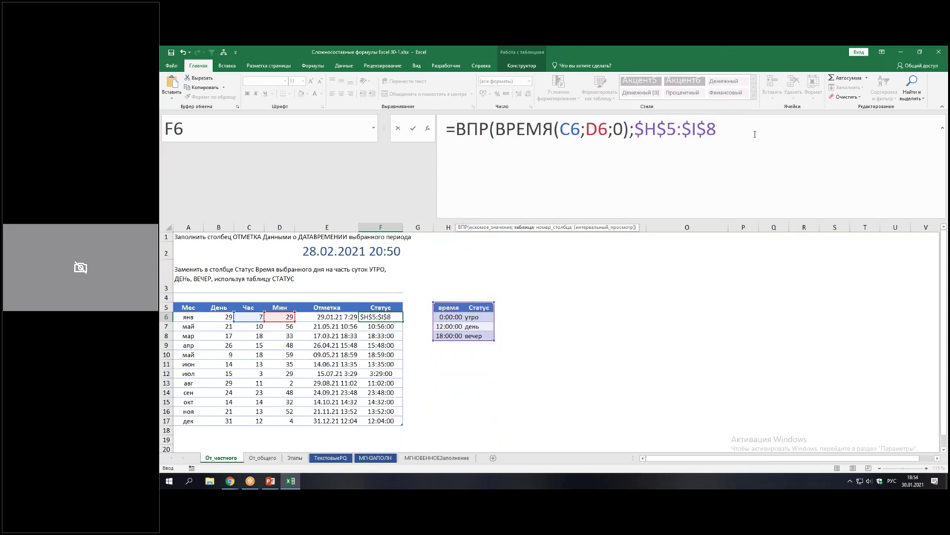
{"action": "type", "text": ";"}
{"action": "left_click_drag", "start_coordinate": [533, 221], "coordinate": [574, 236]}
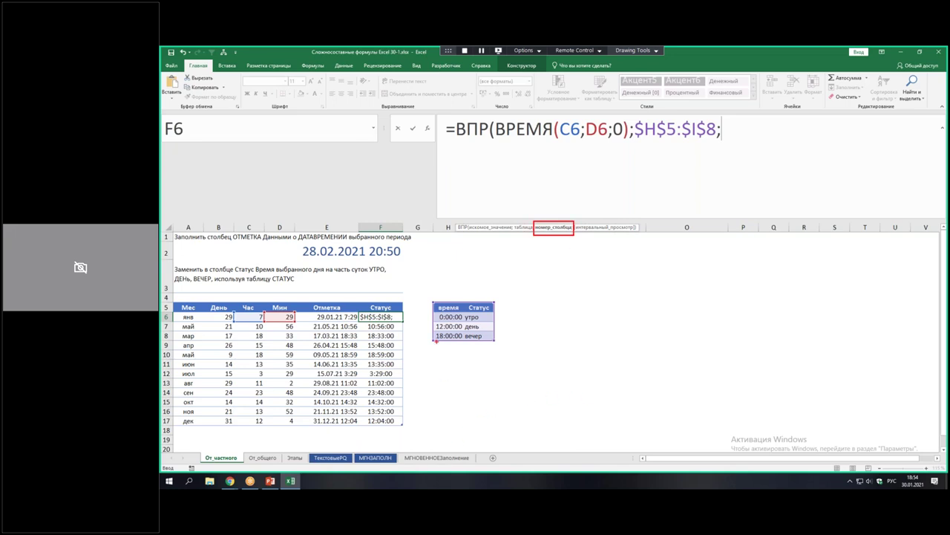
{"action": "mouse_move", "coordinate": [453, 336]}
{"action": "left_mouse_down"}
{"action": "mouse_move", "coordinate": [453, 316]}
{"action": "mouse_move", "coordinate": [469, 331]}
{"action": "left_mouse_up"}
{"action": "type", "text": "2"}
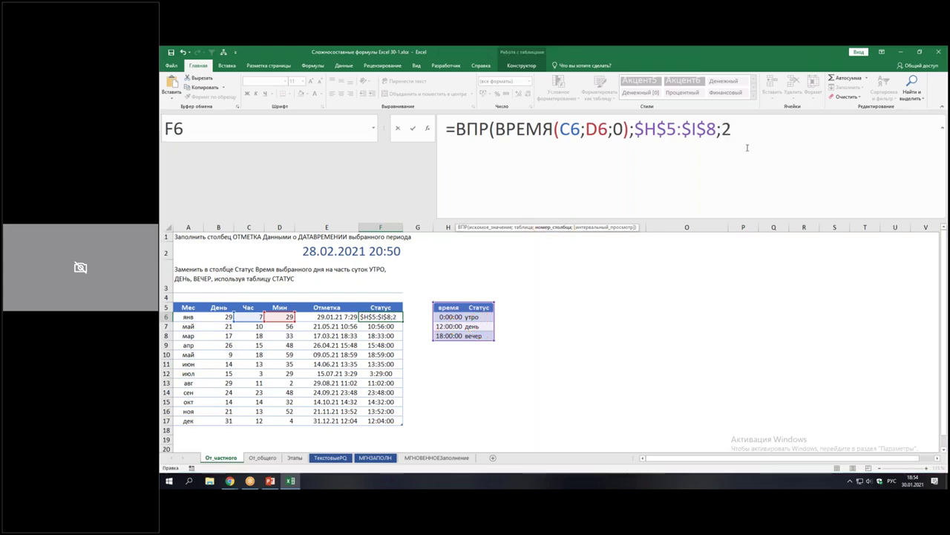
{"action": "type", "text": ";"}
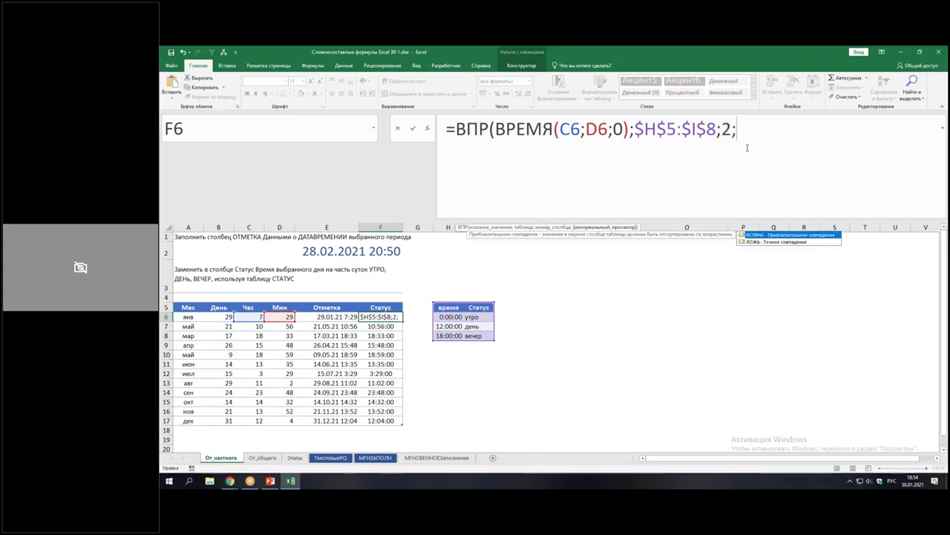
{"action": "type", "text": "0"}
{"action": "type", "text": ")"}
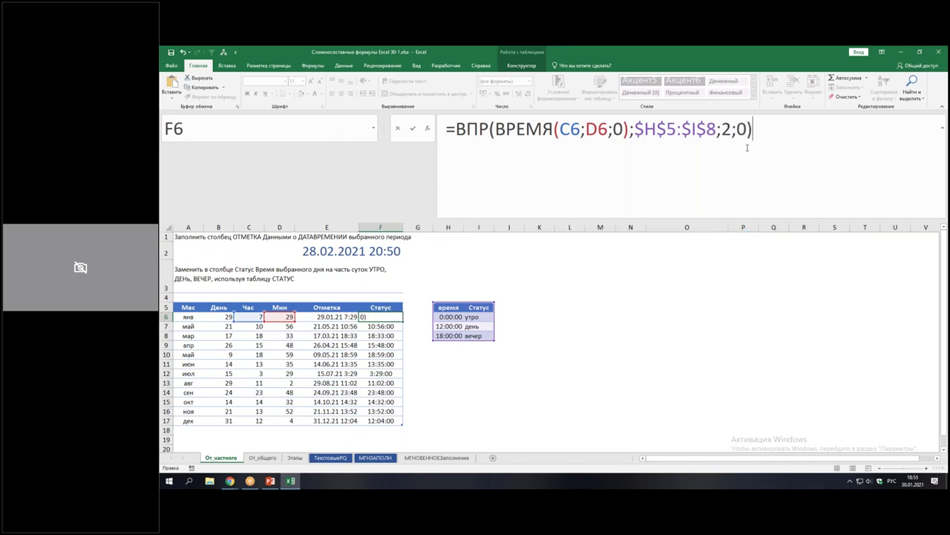
Re-enter exact match 0 and commit, leaving #Н/Д everywhere except row 14's 12:00 день
{"action": "key", "text": "BackSpace"}
{"action": "key", "text": "BackSpace"}
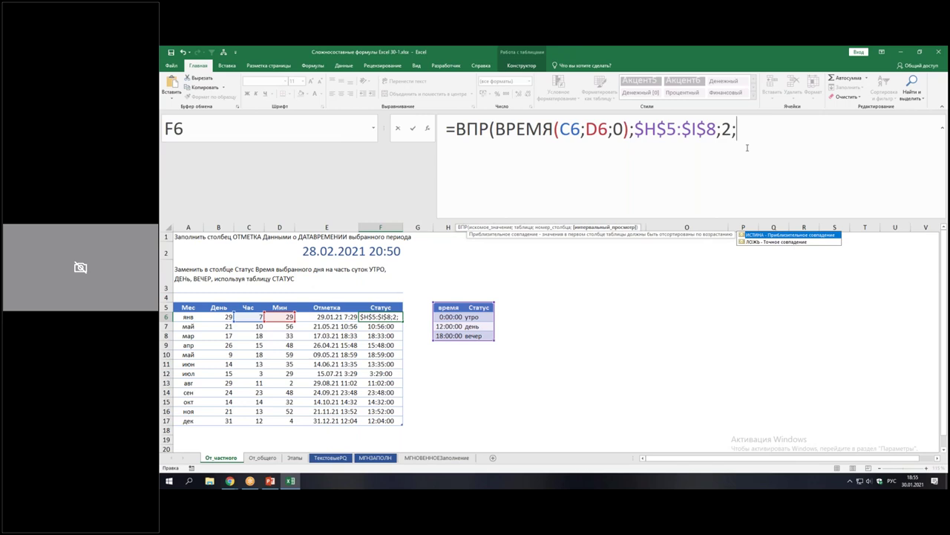
{"action": "key", "text": "Down"}
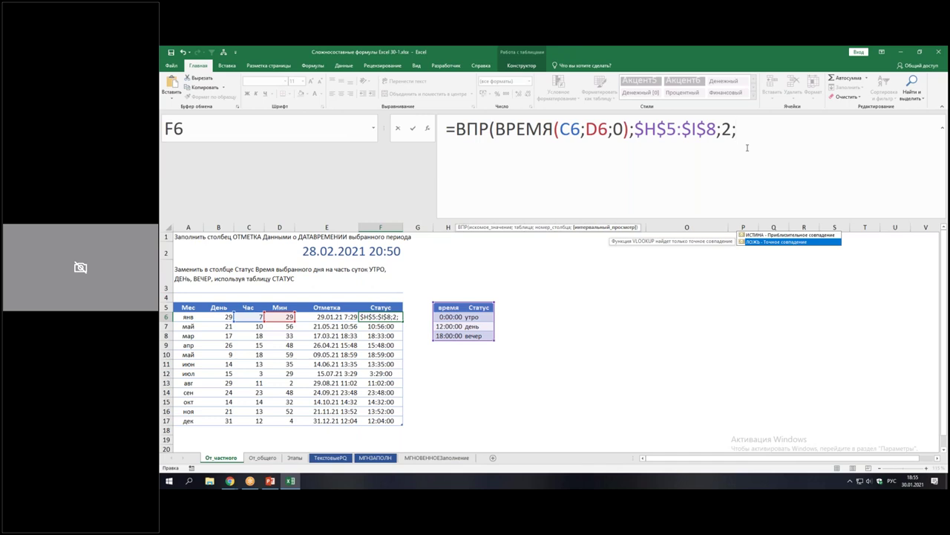
{"action": "type", "text": "0"}
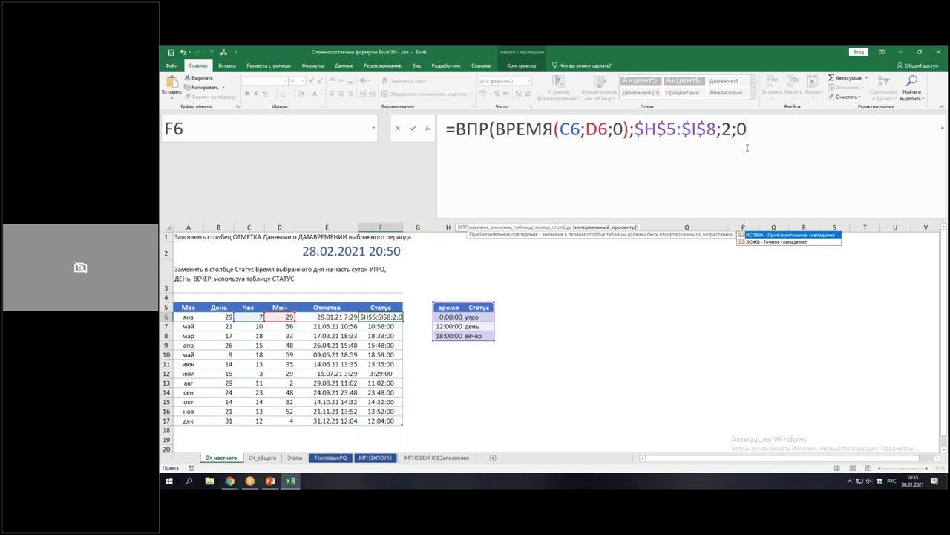
{"action": "type", "text": ")"}
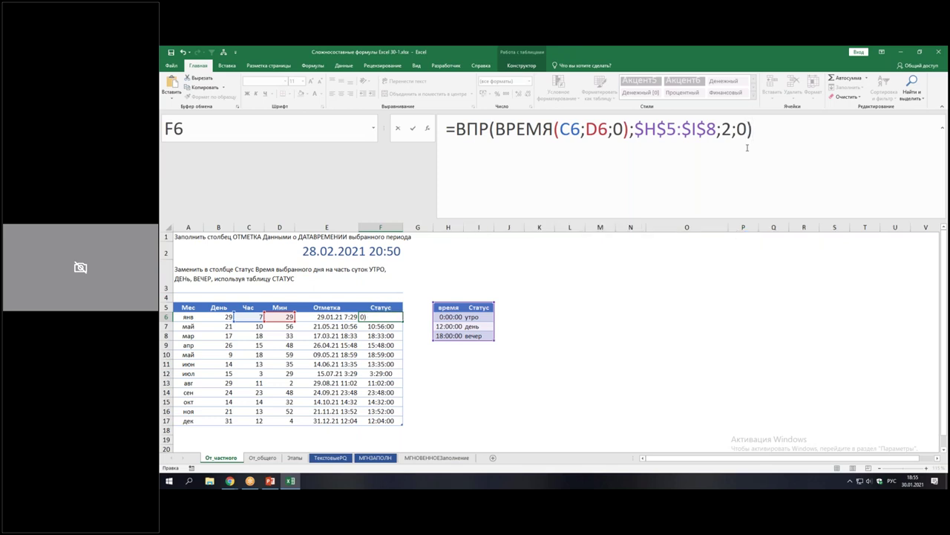
{"action": "key", "text": "Return"}
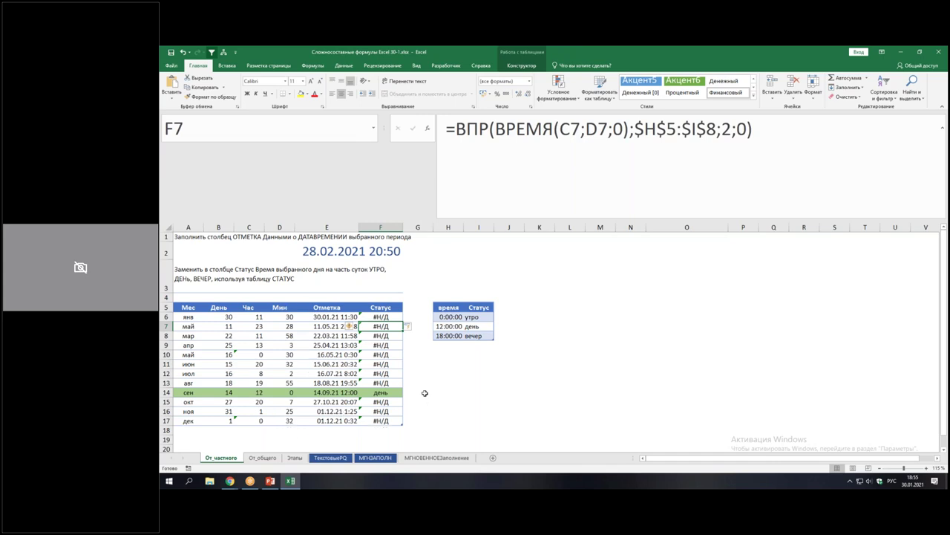
{"action": "left_click", "coordinate": [390, 316]}
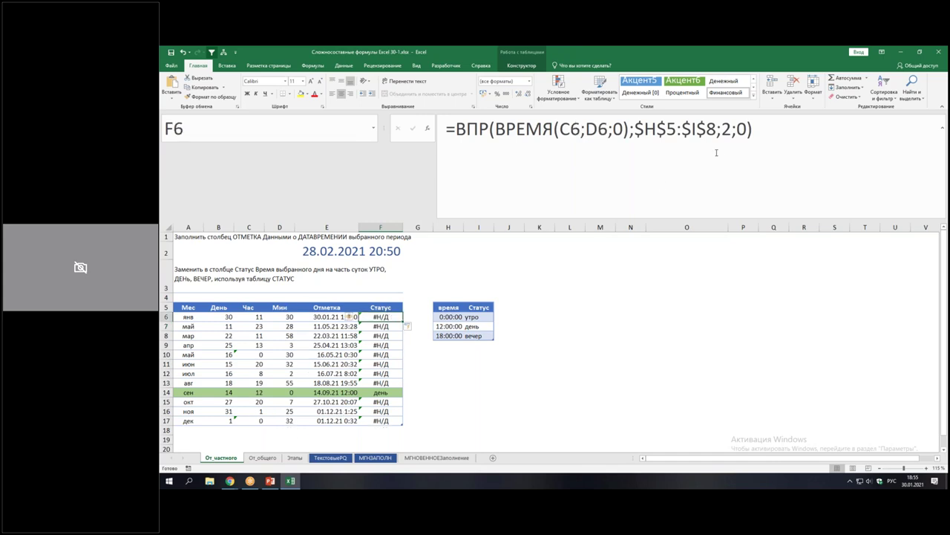
Change the ВПР match argument from 0 to 1, filling every row with утро, день or вечер
{"action": "double_click", "coordinate": [741, 130]}
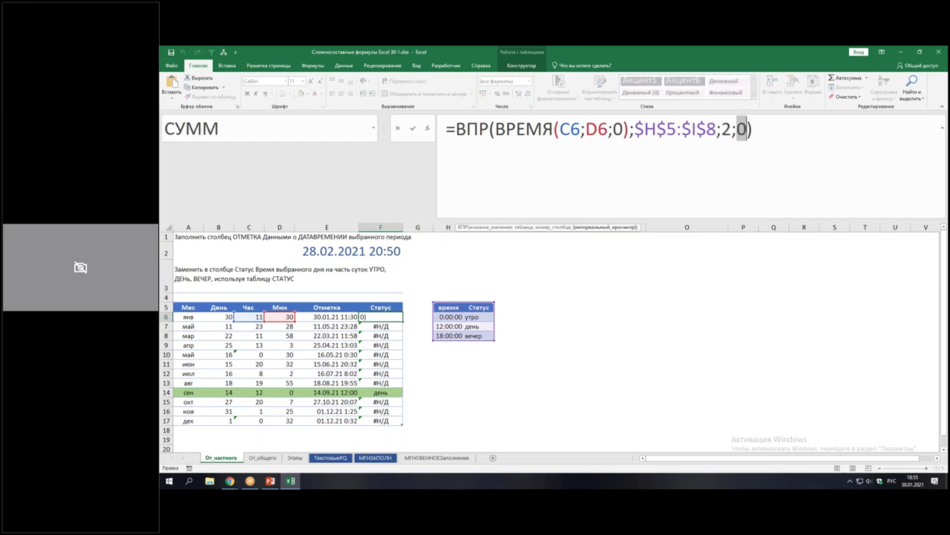
{"action": "type", "text": "1"}
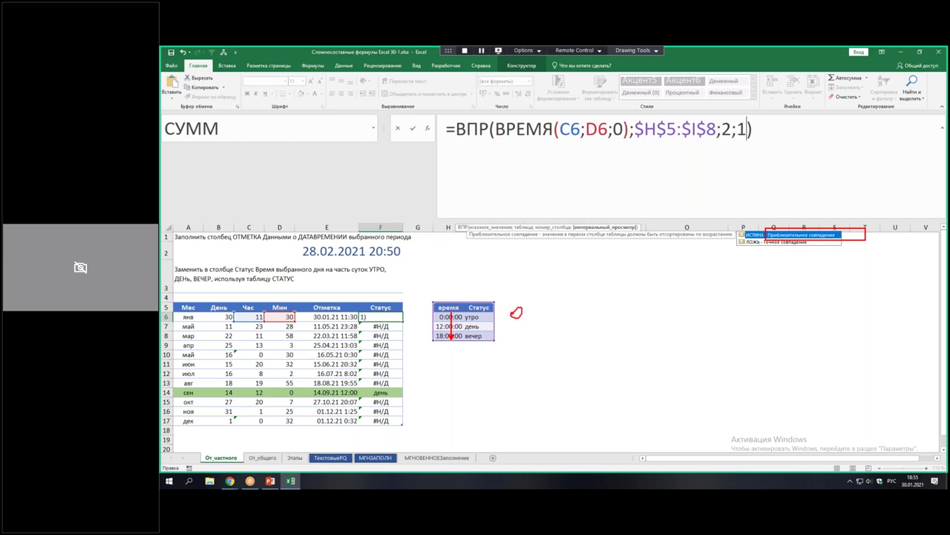
{"action": "mouse_move", "coordinate": [509, 374]}
{"action": "left_mouse_down"}
{"action": "mouse_move", "coordinate": [515, 355]}
{"action": "mouse_move", "coordinate": [512, 386]}
{"action": "left_mouse_up"}
{"action": "key", "text": "Escape"}
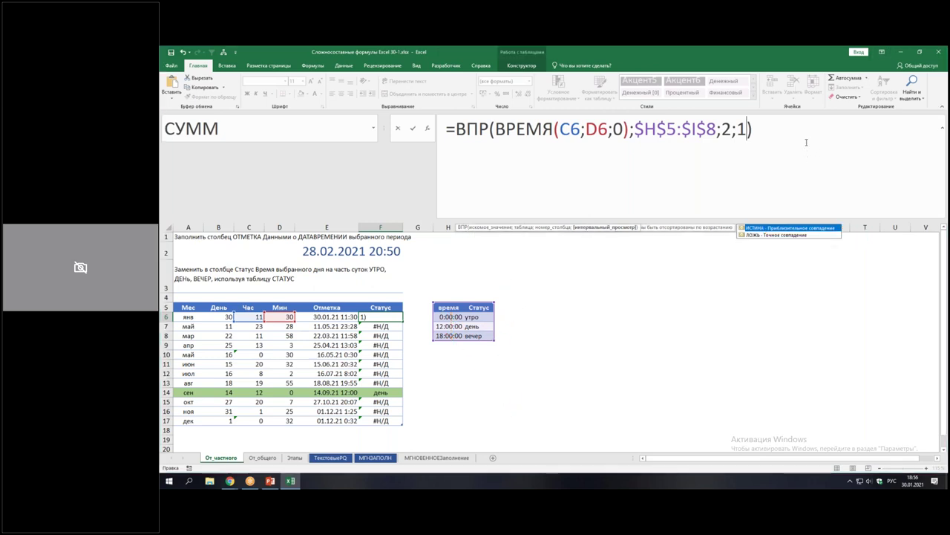
{"action": "left_click", "coordinate": [801, 142]}
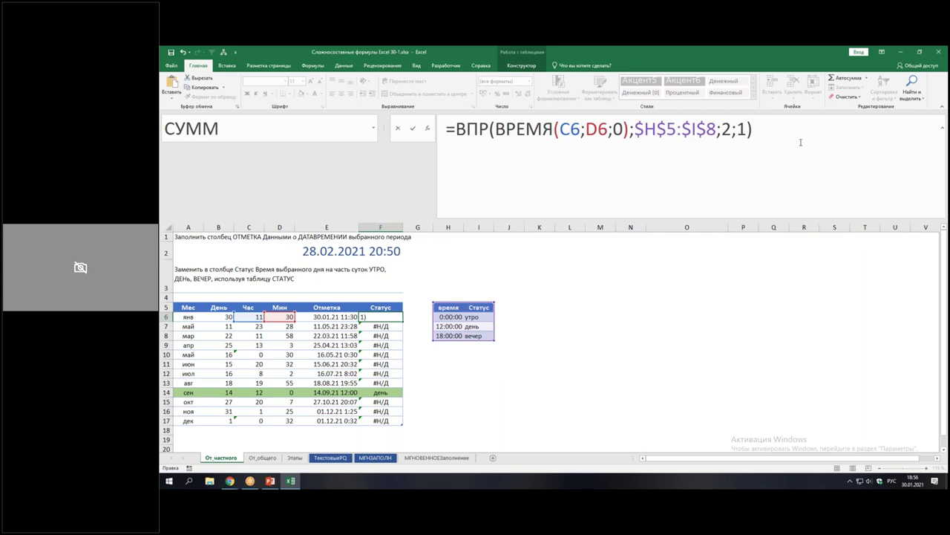
{"action": "key", "text": "Return"}
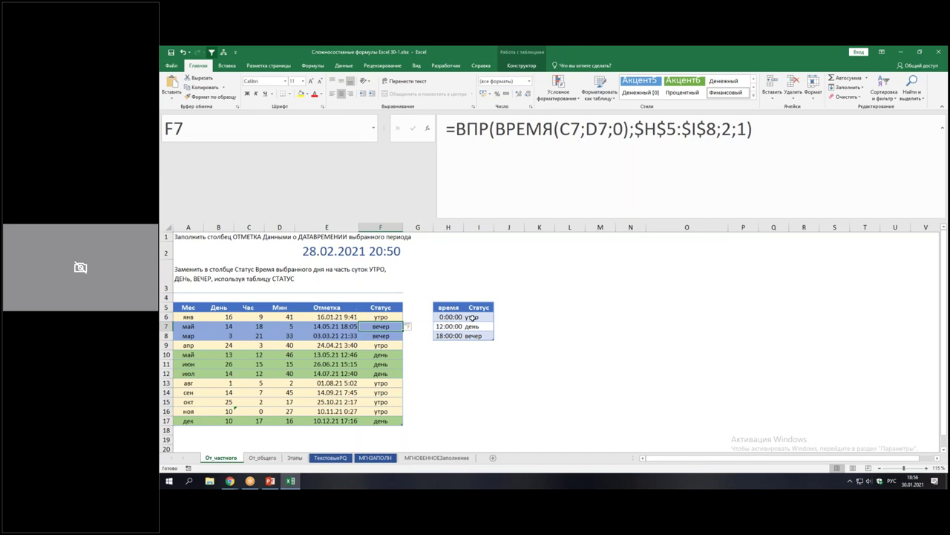
{"action": "left_click", "coordinate": [482, 318]}
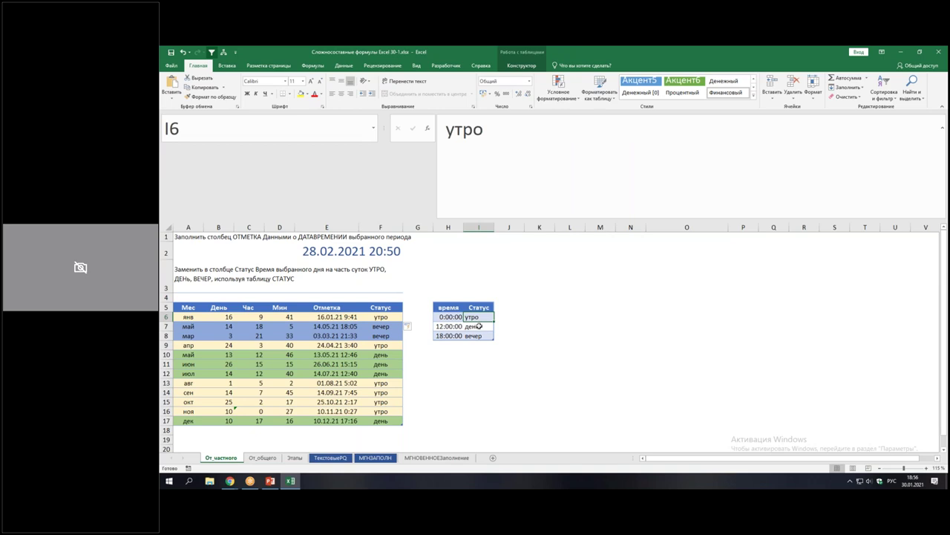
{"action": "left_click", "coordinate": [482, 327]}
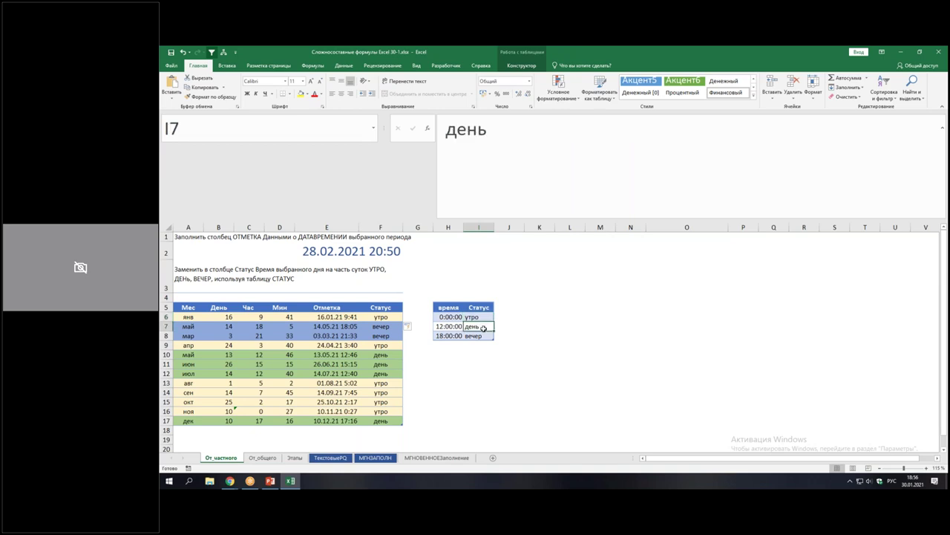
{"action": "left_click", "coordinate": [381, 316]}
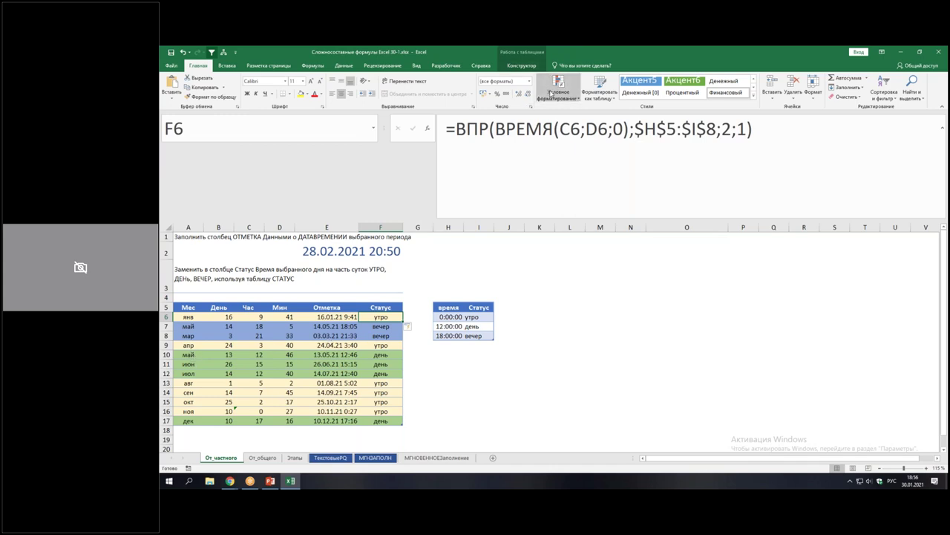
{"action": "left_click", "coordinate": [558, 89]}
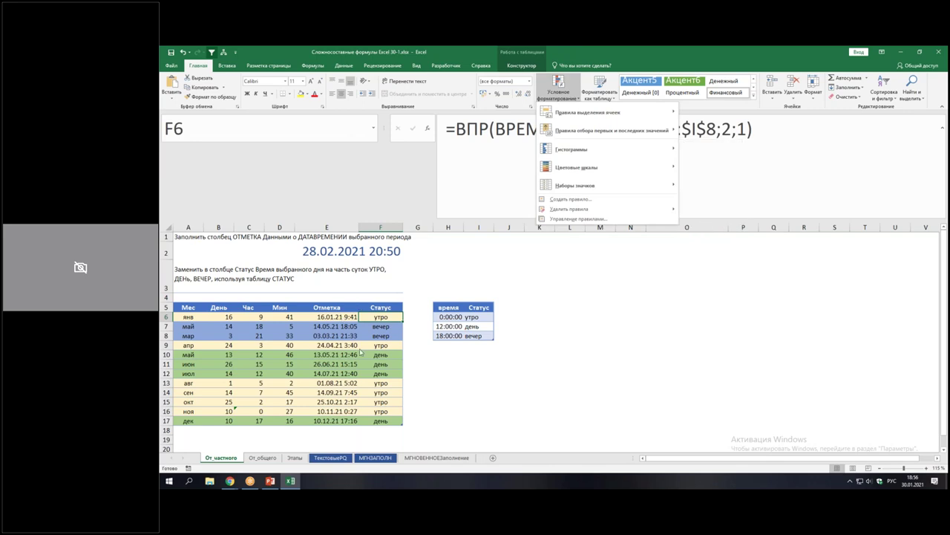
{"action": "left_click", "coordinate": [370, 359]}
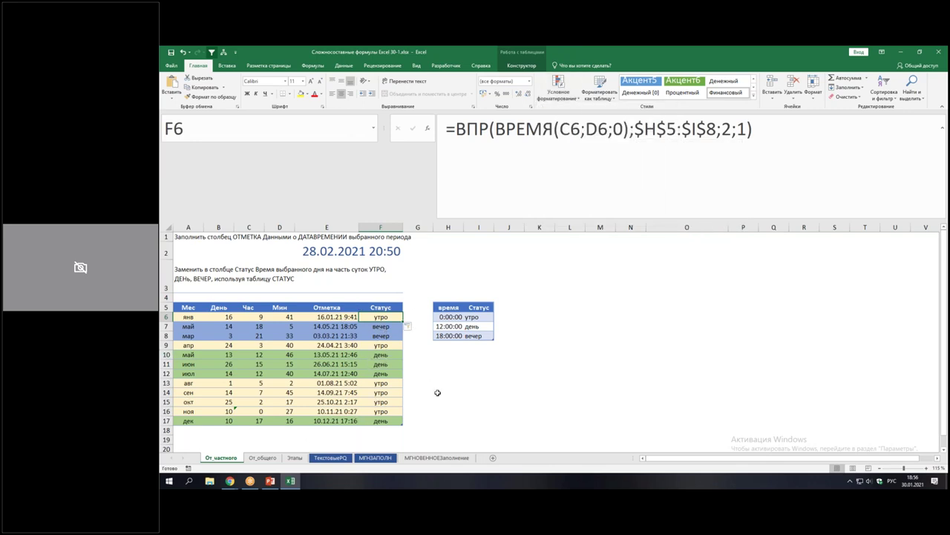
{"action": "left_click", "coordinate": [478, 420]}
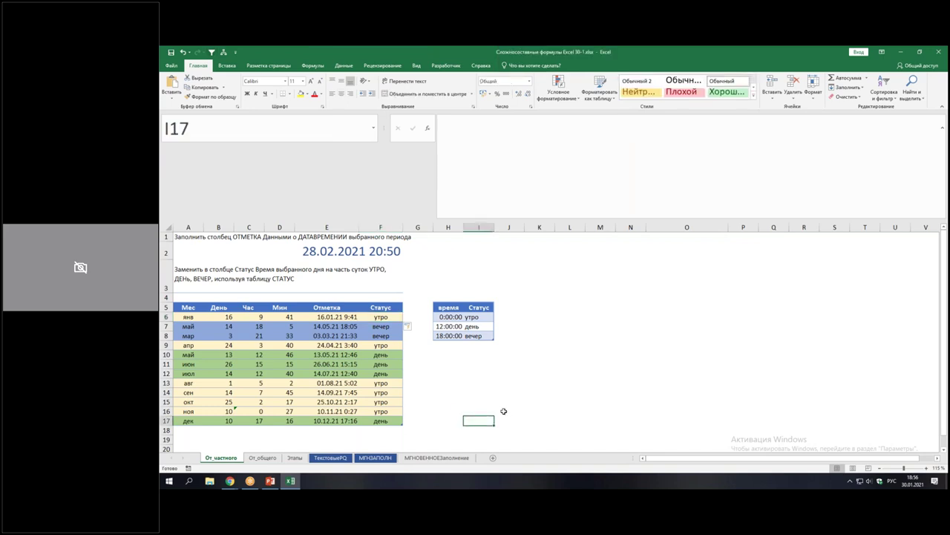
{"action": "left_click", "coordinate": [223, 354]}
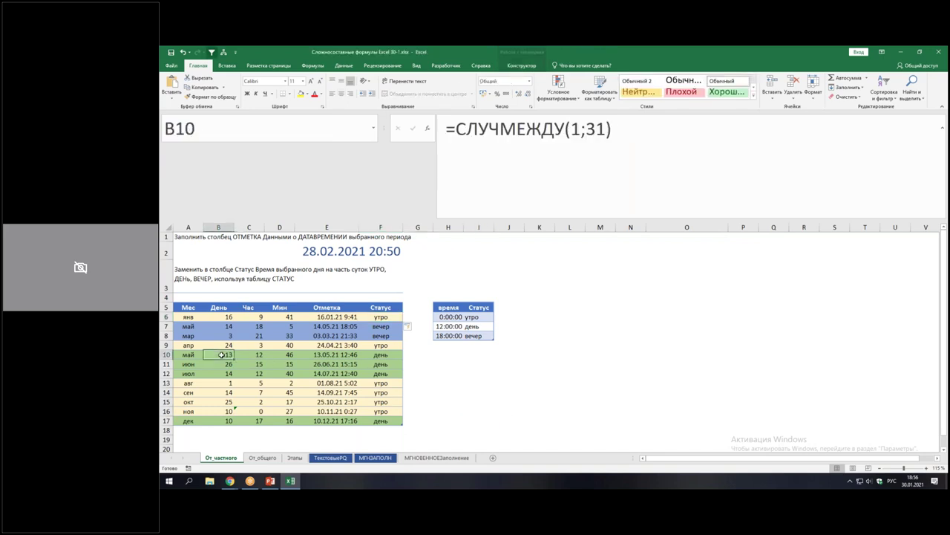
Inspect the СЛУЧМЕЖДУ random hour and minute formulas in C10, D10 and D7
{"action": "left_click", "coordinate": [256, 354]}
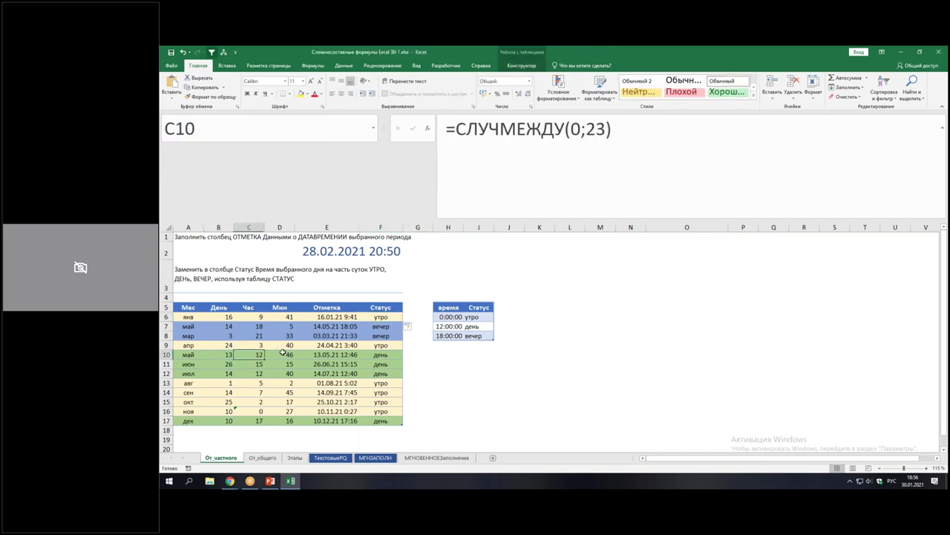
{"action": "left_click", "coordinate": [283, 352]}
{"action": "left_click", "coordinate": [286, 344]}
{"action": "left_click", "coordinate": [287, 335]}
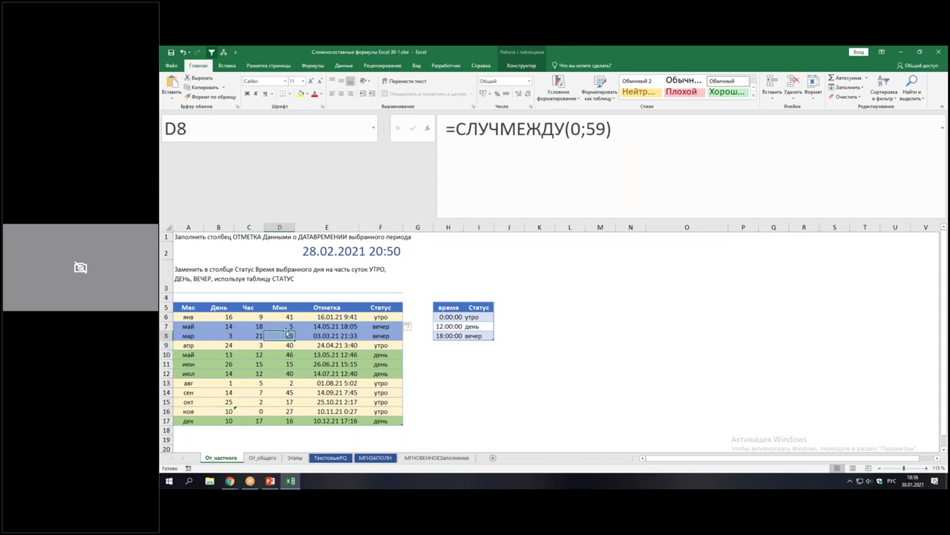
{"action": "left_click", "coordinate": [287, 326]}
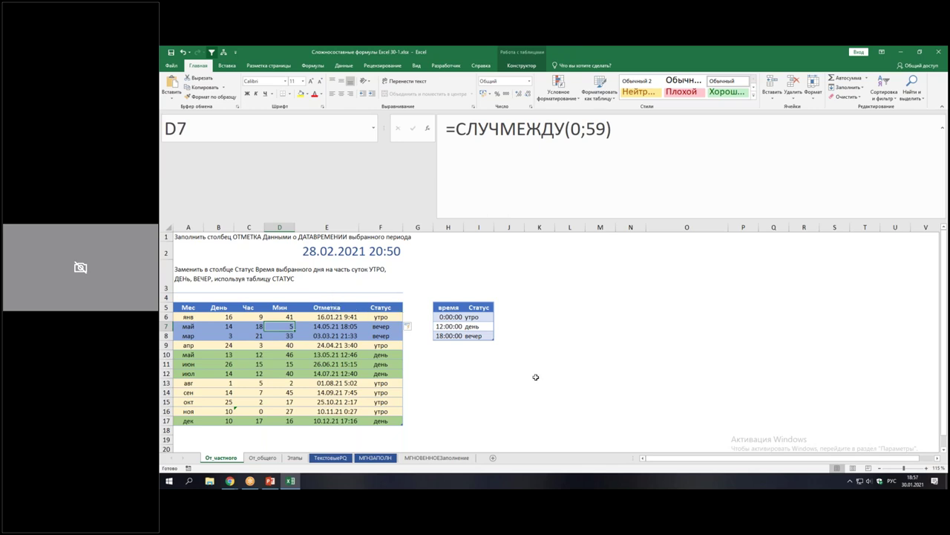
Recalculate the random values four times with F9, checking that Статус labels follow
{"action": "key", "text": "F9"}
{"action": "key", "text": "F9"}
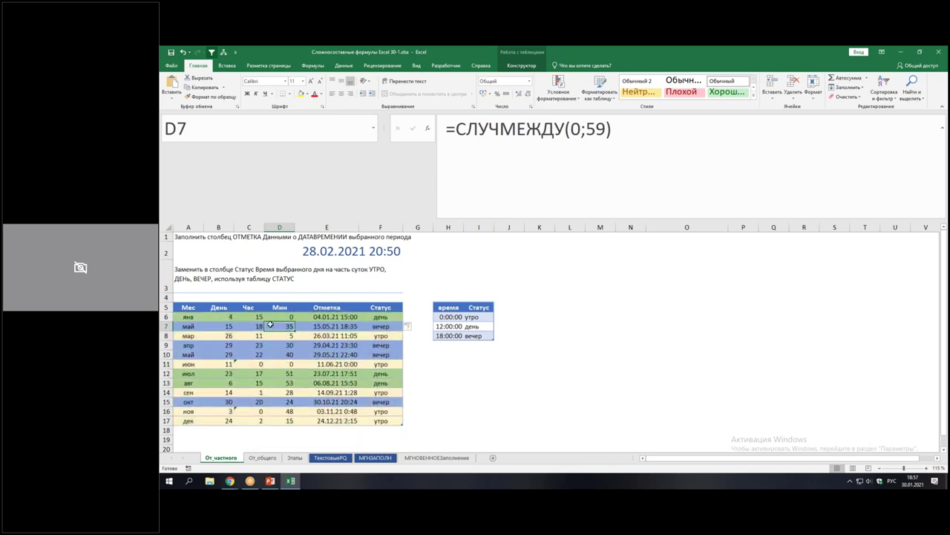
{"action": "key", "text": "F9"}
{"action": "key", "text": "F9"}
{"action": "key", "text": "F9"}
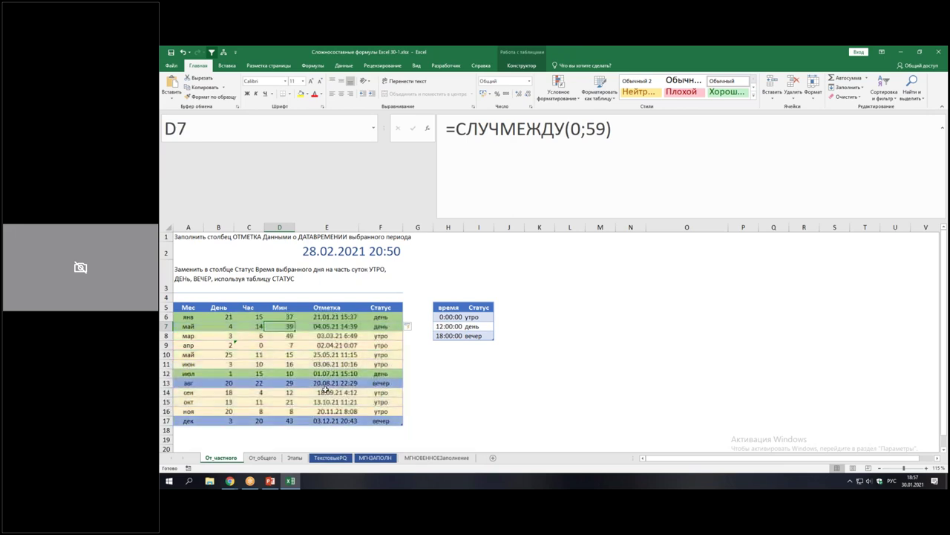
{"action": "key", "text": "F9"}
{"action": "key", "text": "F9"}
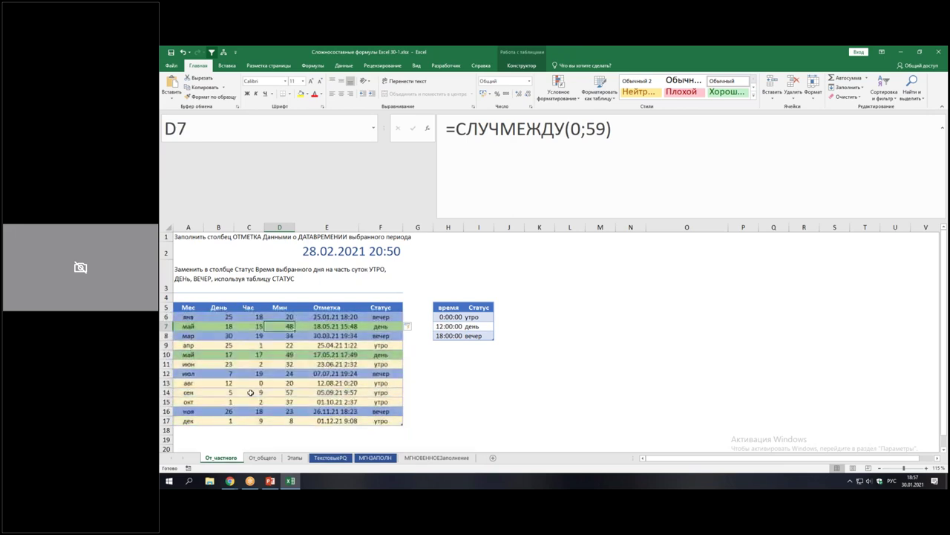
{"action": "key", "text": "F9"}
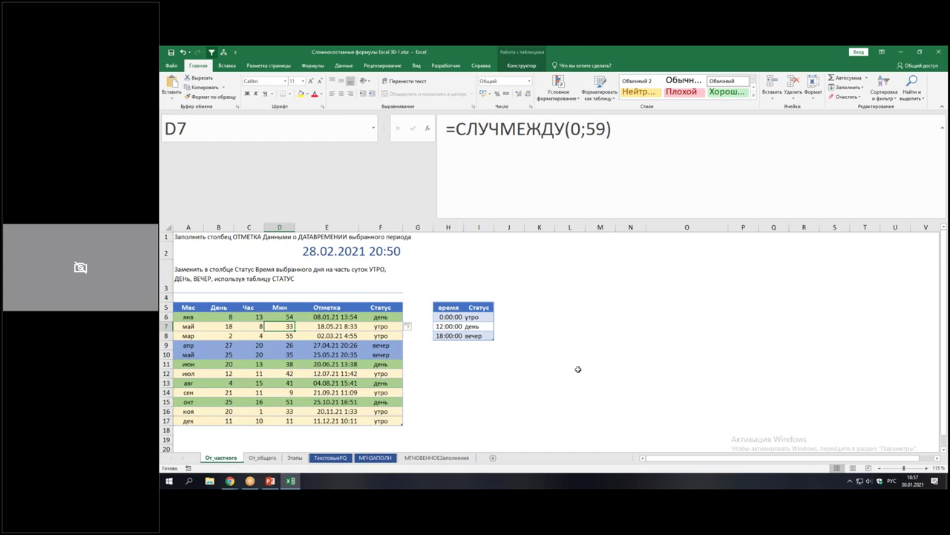
{"action": "left_click", "coordinate": [442, 375]}
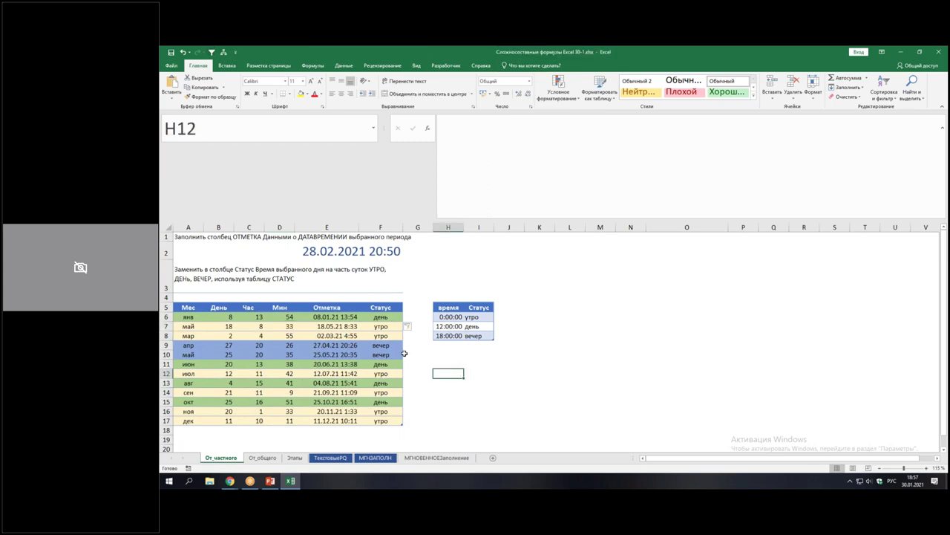
Convert $H$5:$I$8 in the F6 ВПР formula into an embedded array constant with F9
{"action": "left_click", "coordinate": [374, 317]}
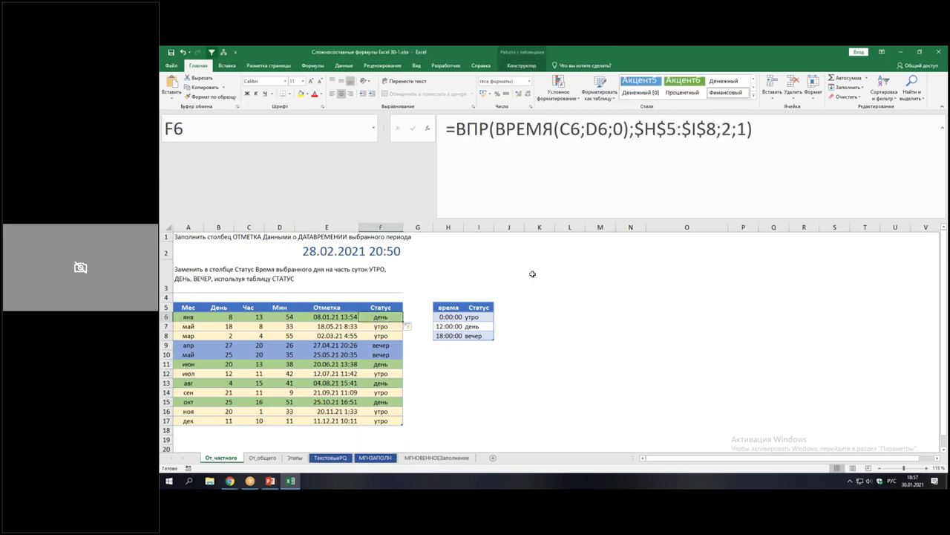
{"action": "left_click_drag", "start_coordinate": [636, 128], "coordinate": [717, 129]}
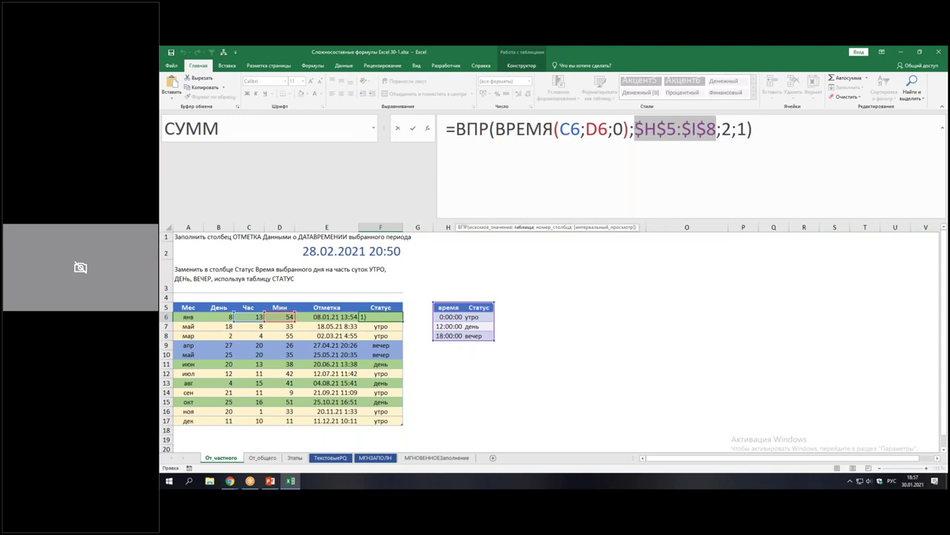
{"action": "key", "text": "Right"}
{"action": "key", "text": "shift+Right"}
{"action": "key", "text": "shift+Right"}
{"action": "key", "text": "shift+Right"}
{"action": "key", "text": "shift+Right"}
{"action": "key", "text": "shift+Right"}
{"action": "key", "text": "shift+Right"}
{"action": "key", "text": "F9"}
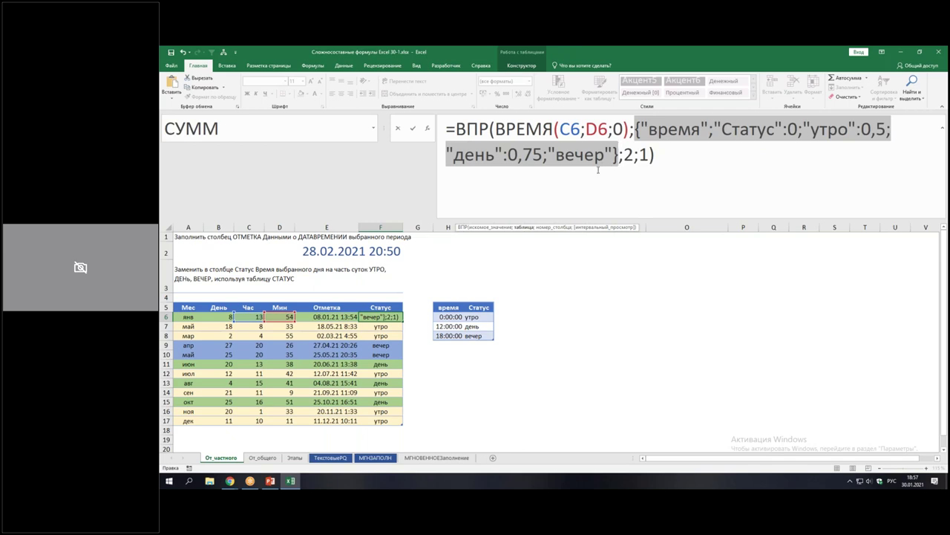
{"action": "key", "text": "Return"}
{"action": "left_click", "coordinate": [435, 296]}
{"action": "left_click_drag", "start_coordinate": [434, 296], "coordinate": [486, 346]}
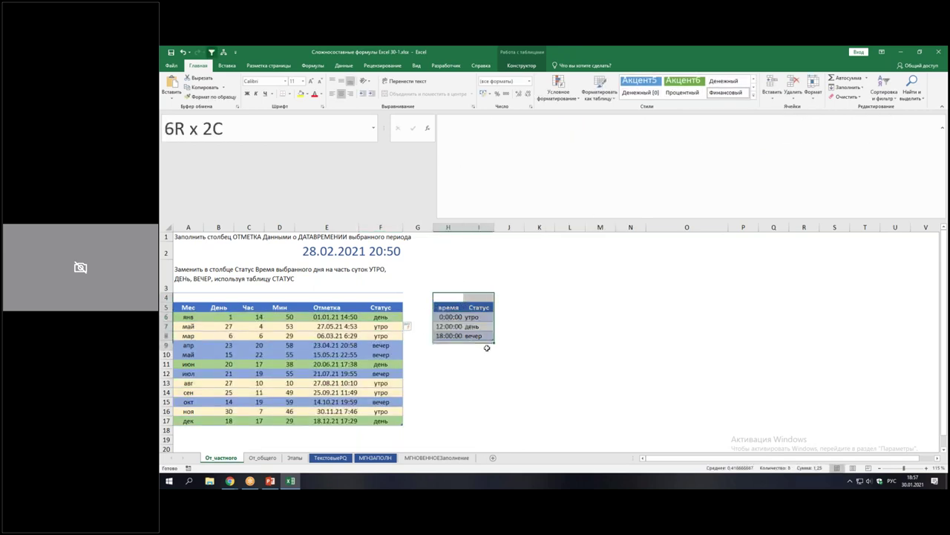
Delete the время/Статус helper table in H3:J10 along with its leftover formatting
{"action": "left_click", "coordinate": [382, 335]}
{"action": "left_click", "coordinate": [385, 355]}
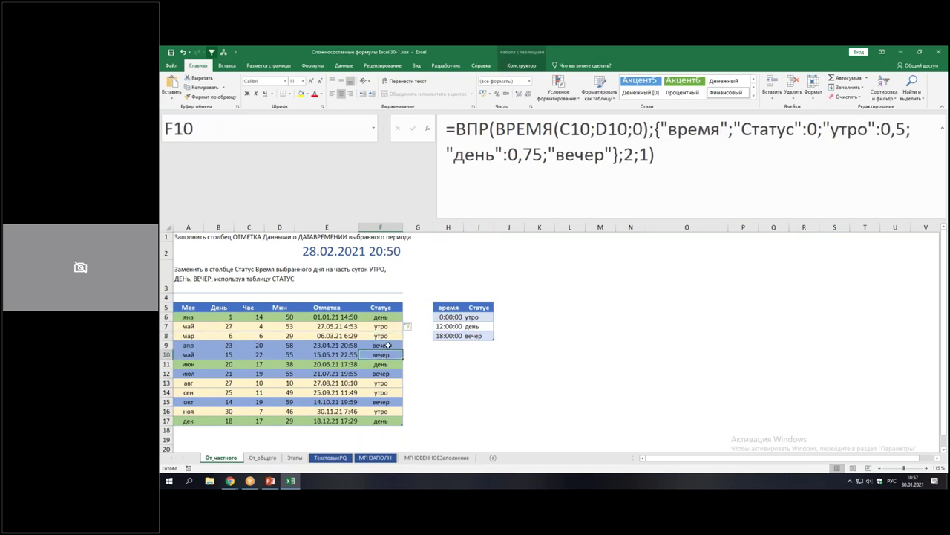
{"action": "left_click", "coordinate": [439, 292]}
{"action": "left_click_drag", "start_coordinate": [439, 293], "coordinate": [496, 357]}
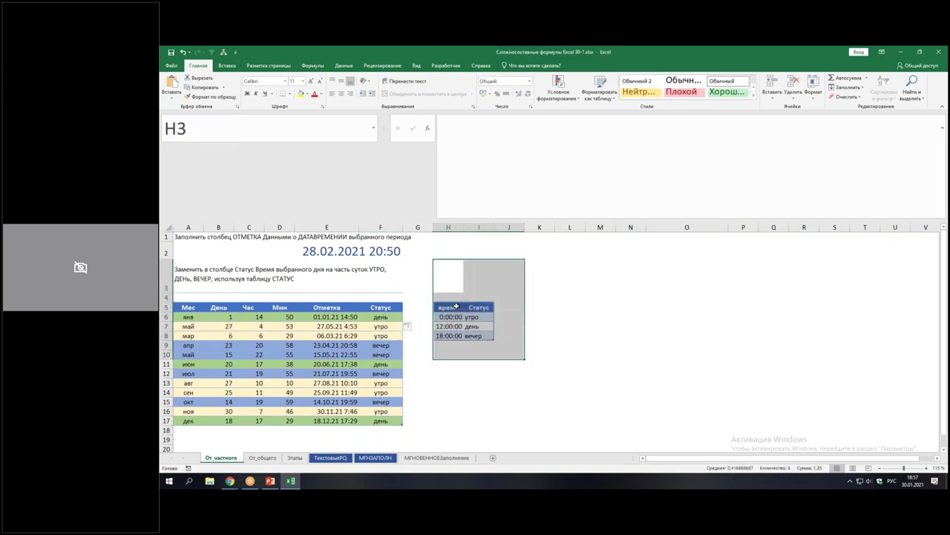
{"action": "key", "text": "Delete"}
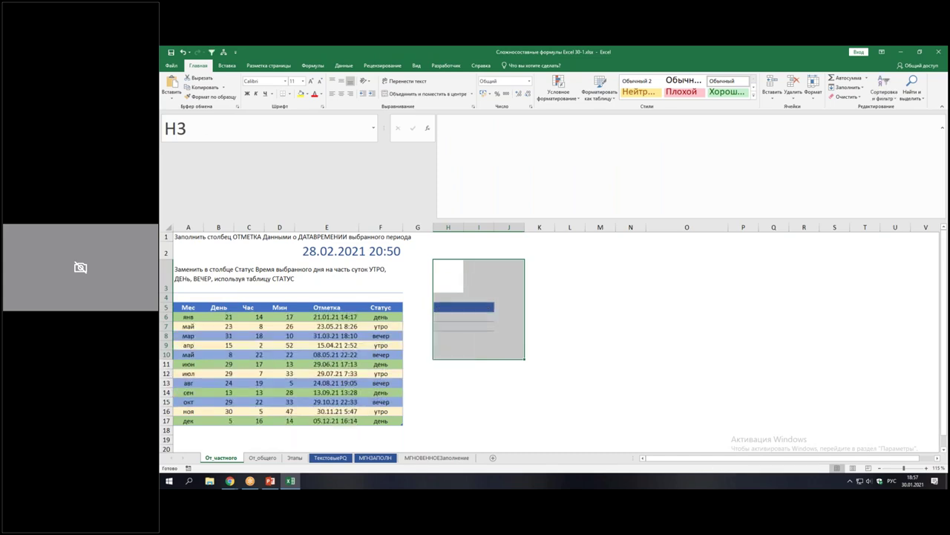
{"action": "mouse_move", "coordinate": [456, 300]}
{"action": "left_mouse_down"}
{"action": "mouse_move", "coordinate": [520, 300]}
{"action": "mouse_move", "coordinate": [518, 365]}
{"action": "left_mouse_up"}
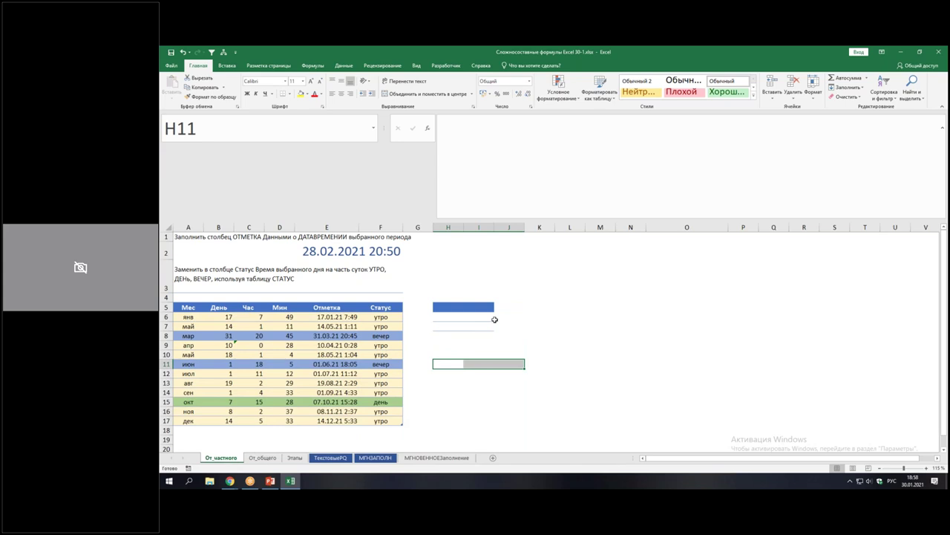
{"action": "key", "text": "ctrl+z"}
{"action": "left_click_drag", "start_coordinate": [449, 297], "coordinate": [524, 366]}
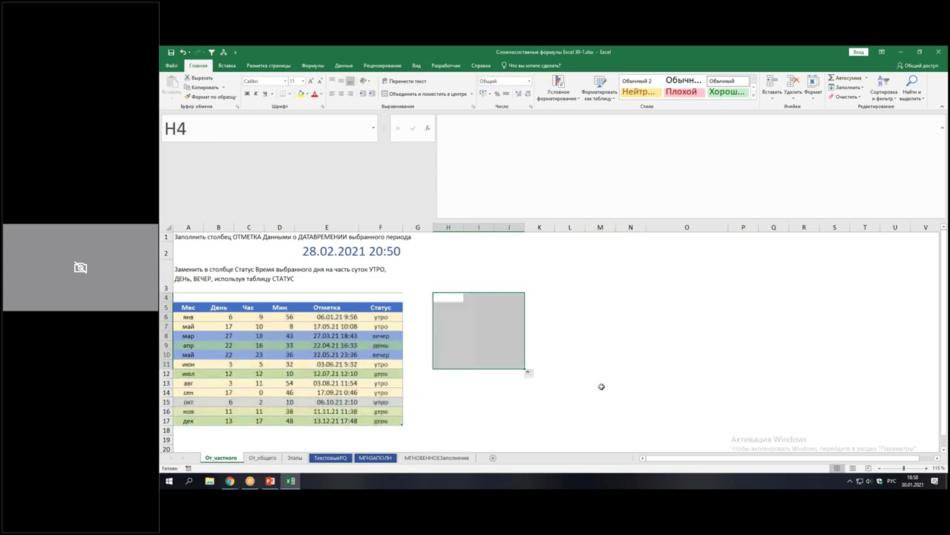
{"action": "left_click", "coordinate": [599, 345]}
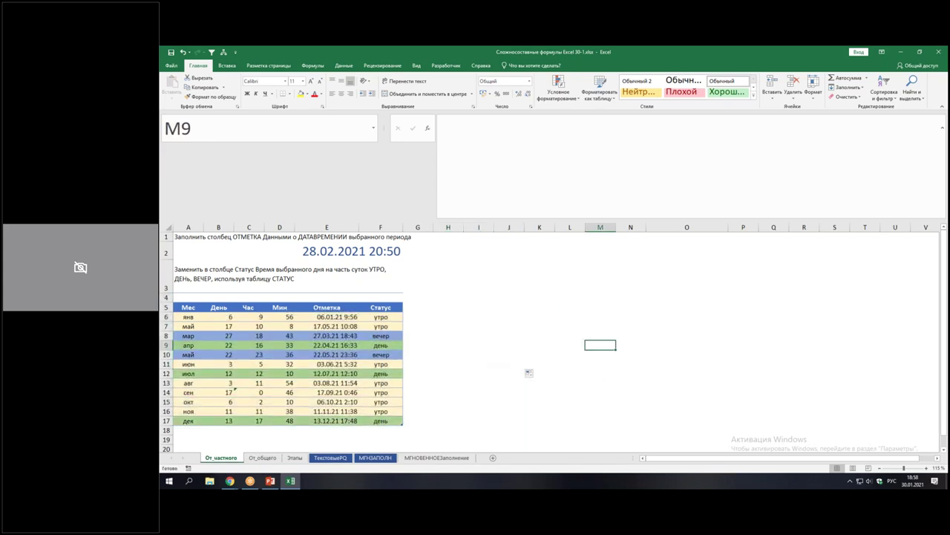
Check that the ВПР formulas in Статус and the ДАТА formulas in Отметка still work
{"action": "left_click", "coordinate": [351, 317]}
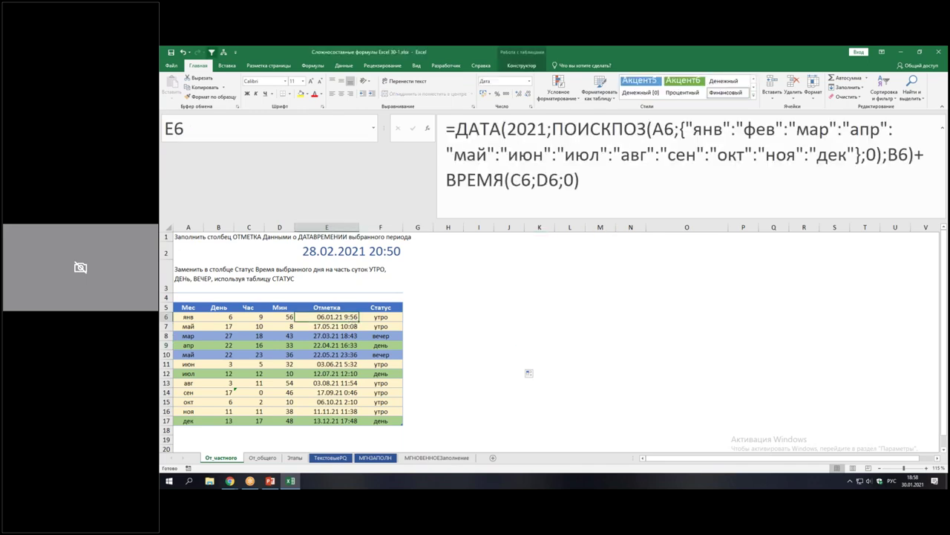
{"action": "left_click", "coordinate": [377, 326]}
{"action": "left_click", "coordinate": [376, 384]}
{"action": "left_click", "coordinate": [337, 402]}
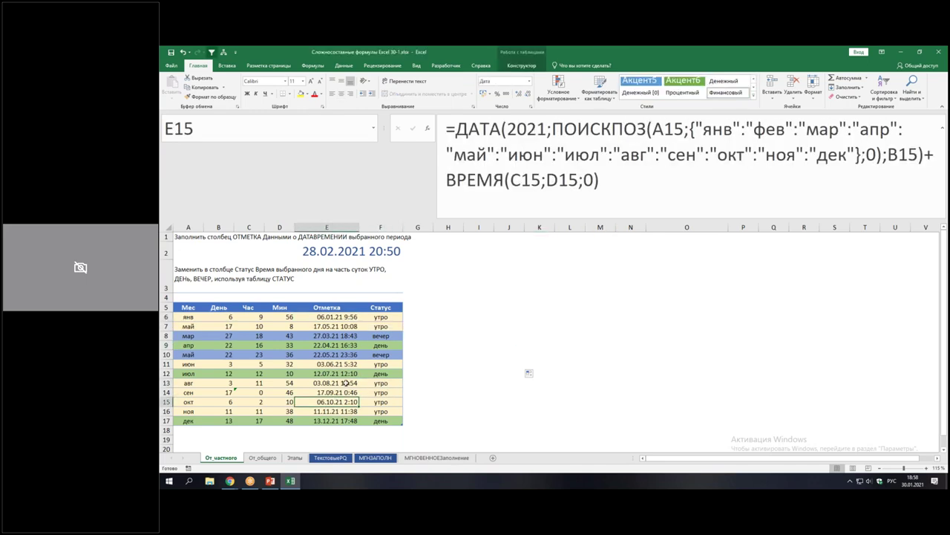
{"action": "left_click", "coordinate": [392, 317]}
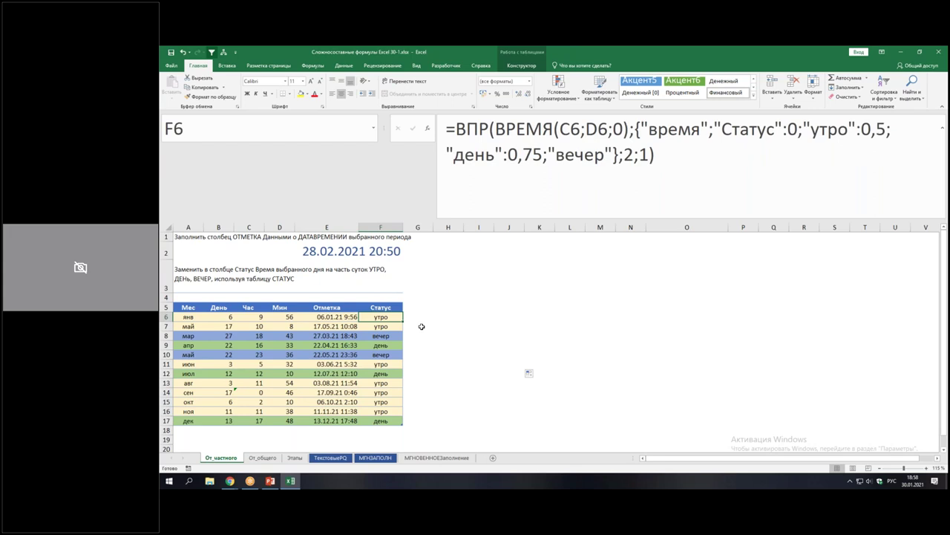
{"action": "left_click", "coordinate": [324, 319]}
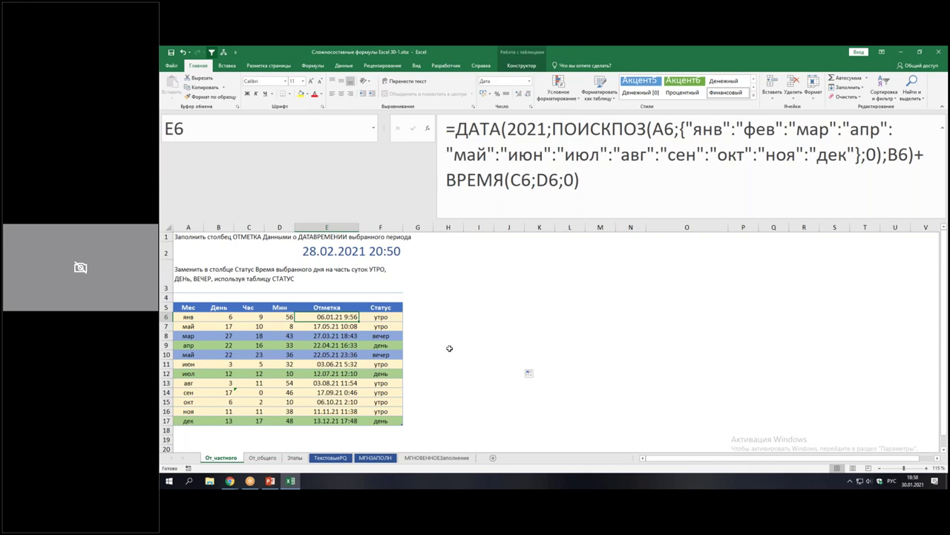
On the От_общего sheet, shift the Gantt chart left, widen it slightly, and select E7's Период formula
{"action": "left_click", "coordinate": [261, 459]}
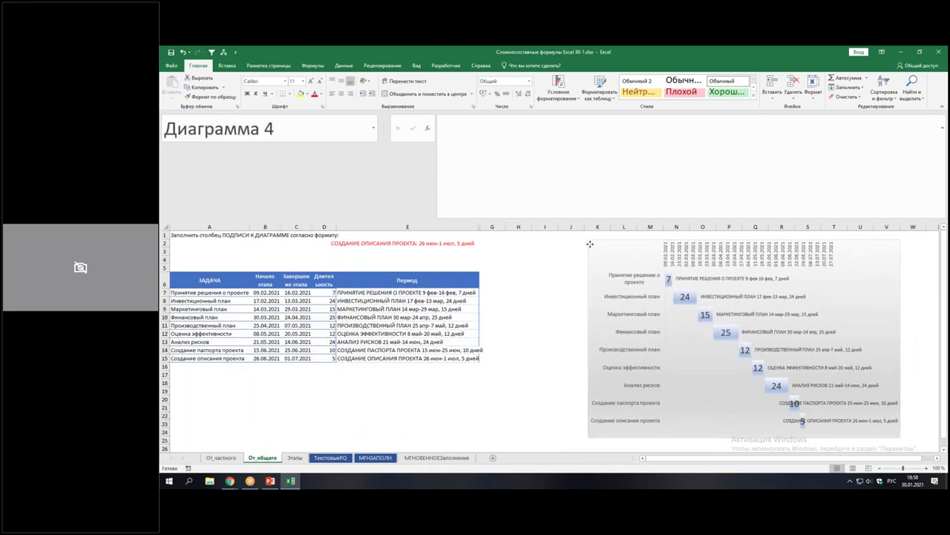
{"action": "left_click_drag", "start_coordinate": [613, 244], "coordinate": [522, 242]}
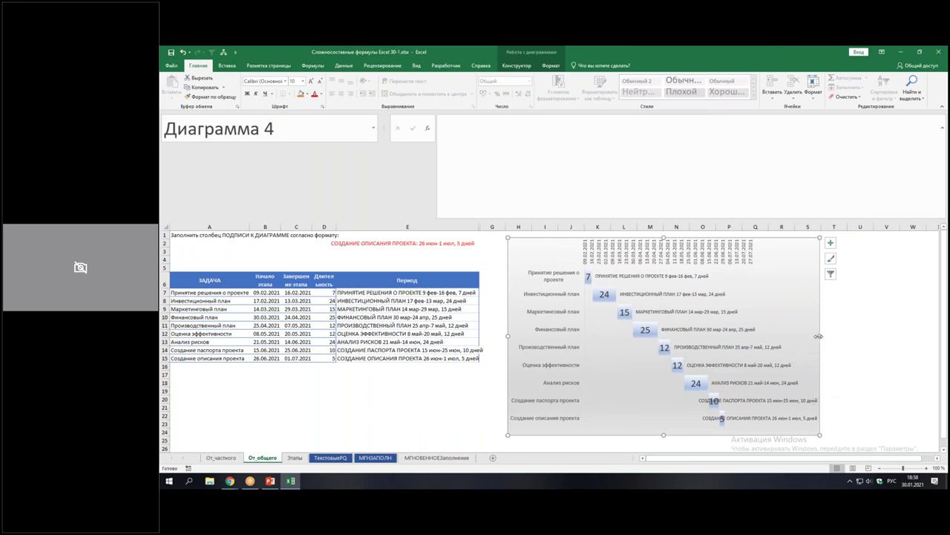
{"action": "left_click_drag", "start_coordinate": [818, 337], "coordinate": [840, 346]}
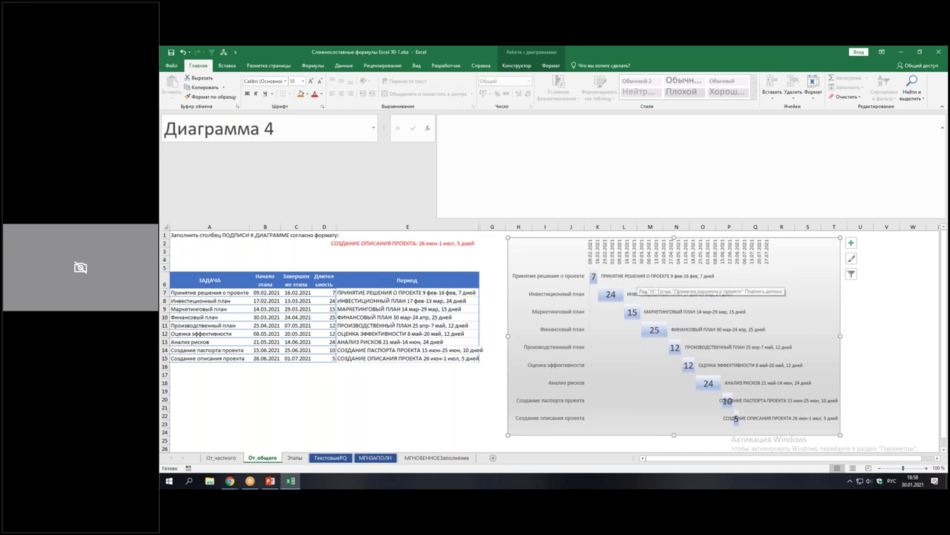
{"action": "left_click_drag", "start_coordinate": [596, 270], "coordinate": [736, 282]}
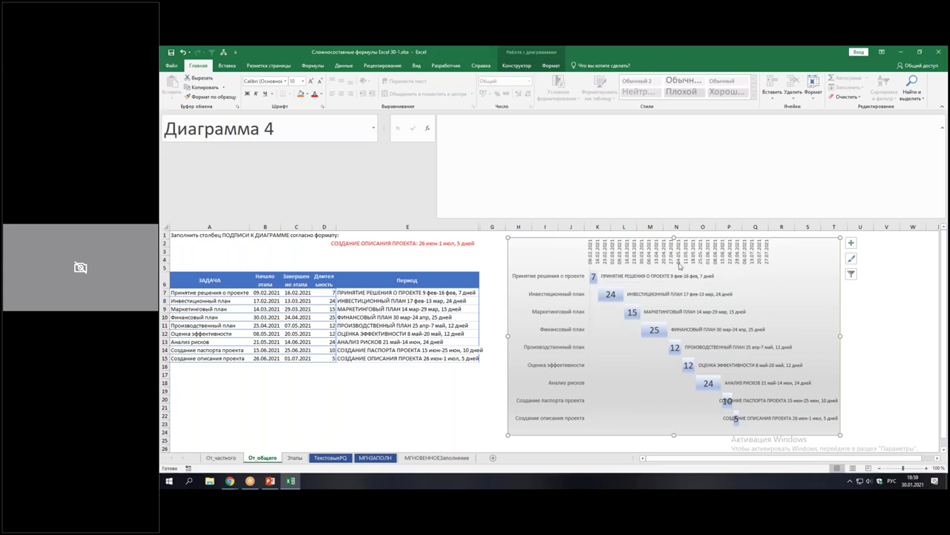
{"action": "left_click", "coordinate": [444, 294]}
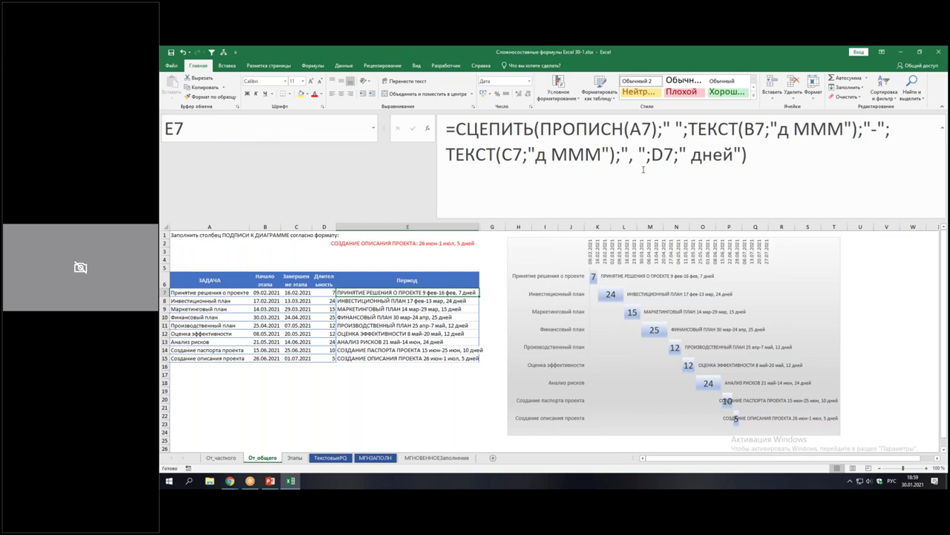
Clear E11:E15 and fill E7's СЦЕПИТЬ Период formula down to E15
{"action": "left_click_drag", "start_coordinate": [414, 302], "coordinate": [407, 359]}
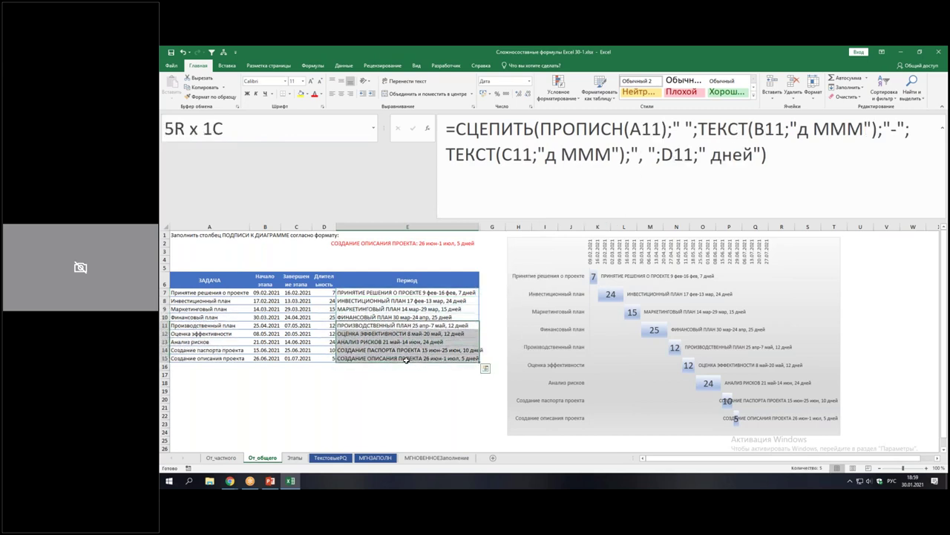
{"action": "key", "text": "Delete"}
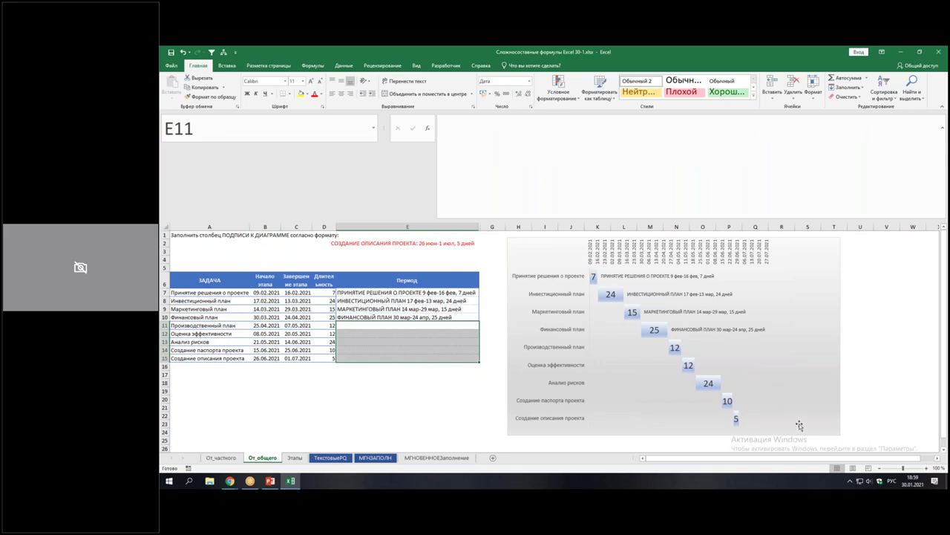
{"action": "left_click", "coordinate": [408, 295]}
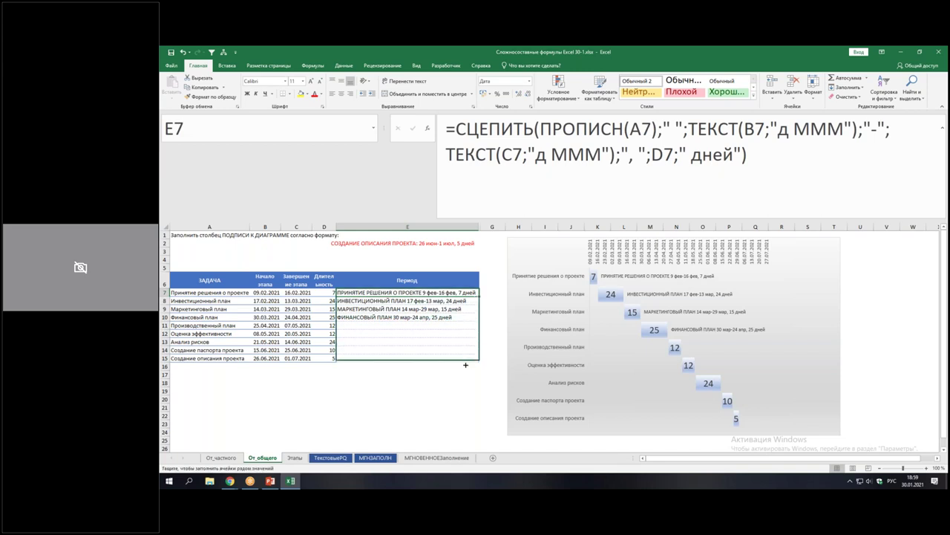
{"action": "left_click_drag", "start_coordinate": [479, 297], "coordinate": [466, 361]}
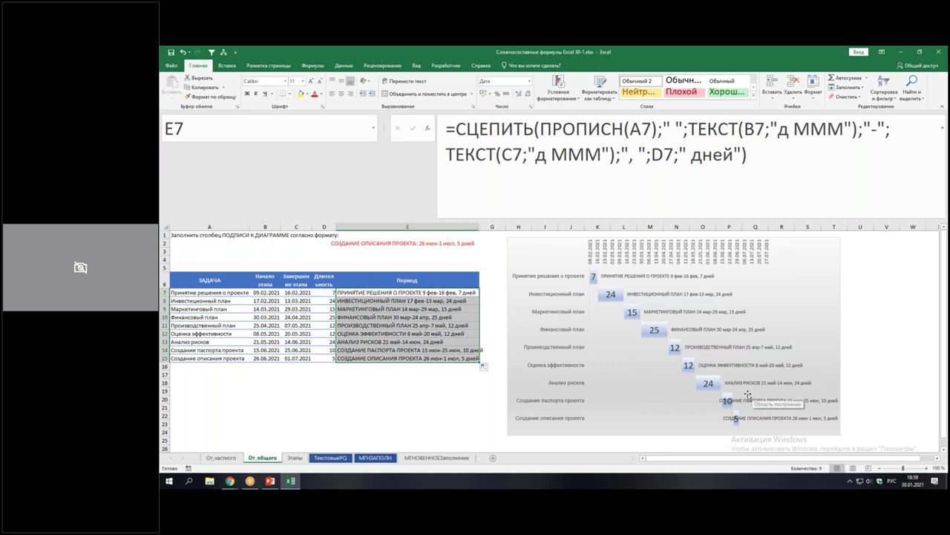
{"action": "left_click", "coordinate": [373, 293]}
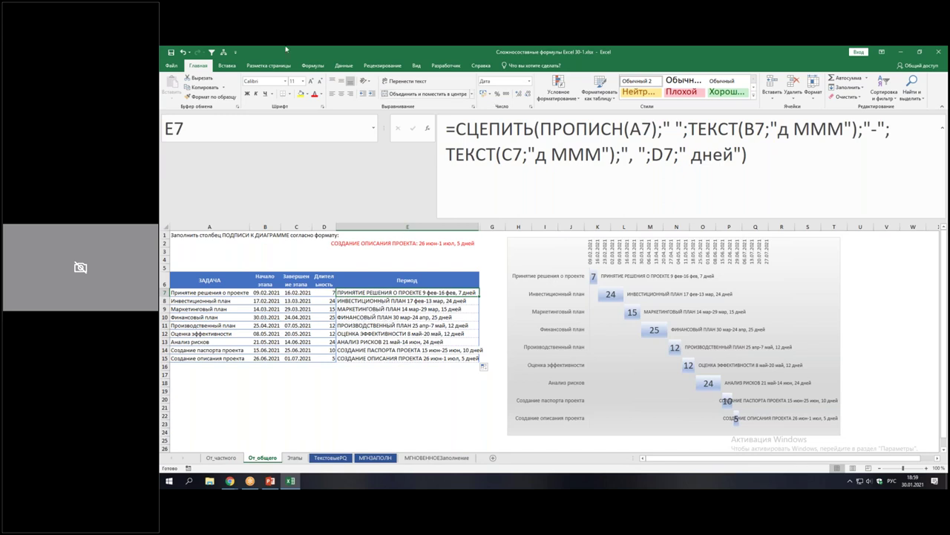
Evaluate E7's formula step by step until ПРОПИСН(A7) becomes 'ПРИНЯТИЕ РЕШЕНИЯ О ПРОЕКТЕ'
{"action": "left_click", "coordinate": [307, 68]}
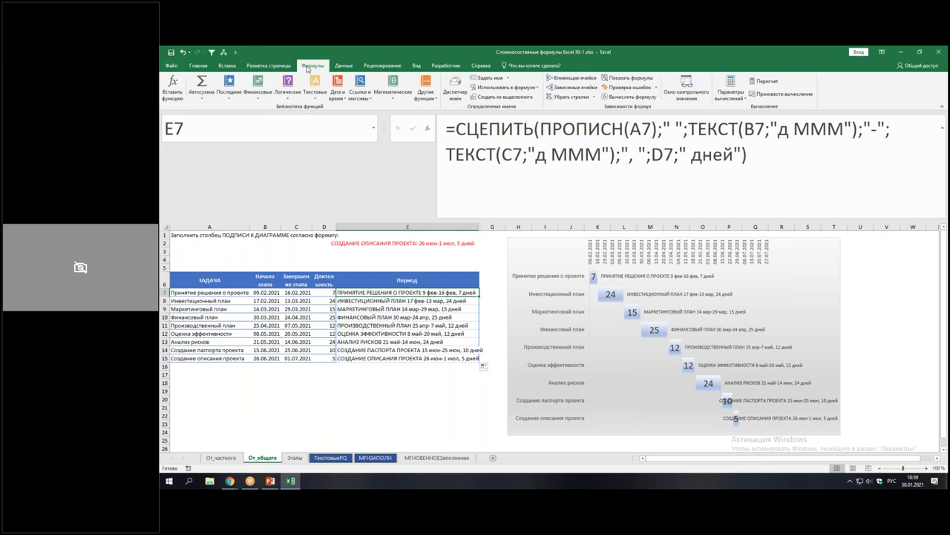
{"action": "left_click", "coordinate": [632, 97]}
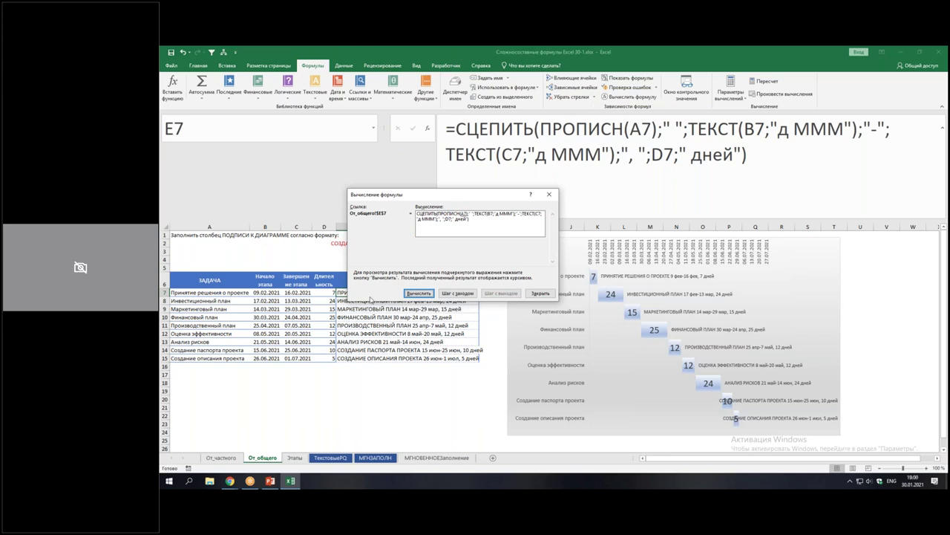
{"action": "left_click", "coordinate": [416, 294]}
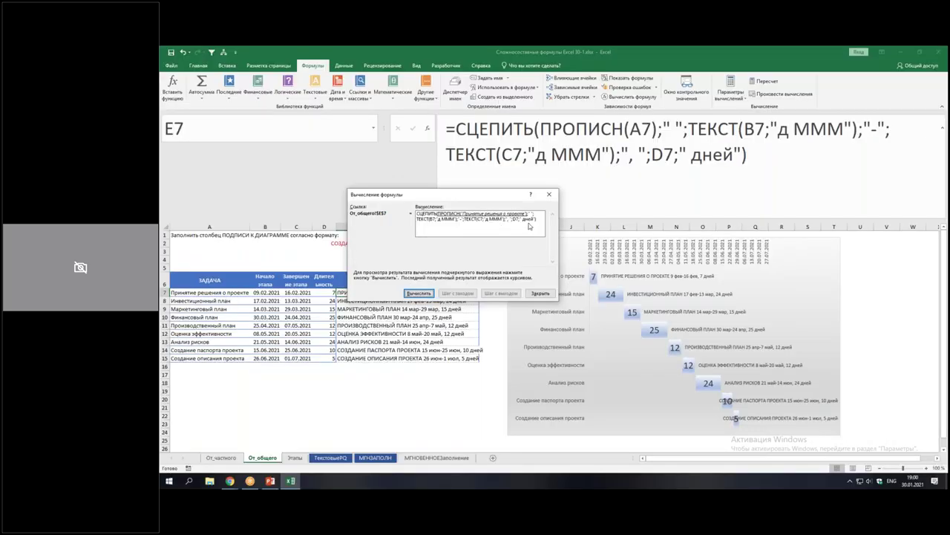
{"action": "left_click", "coordinate": [413, 294]}
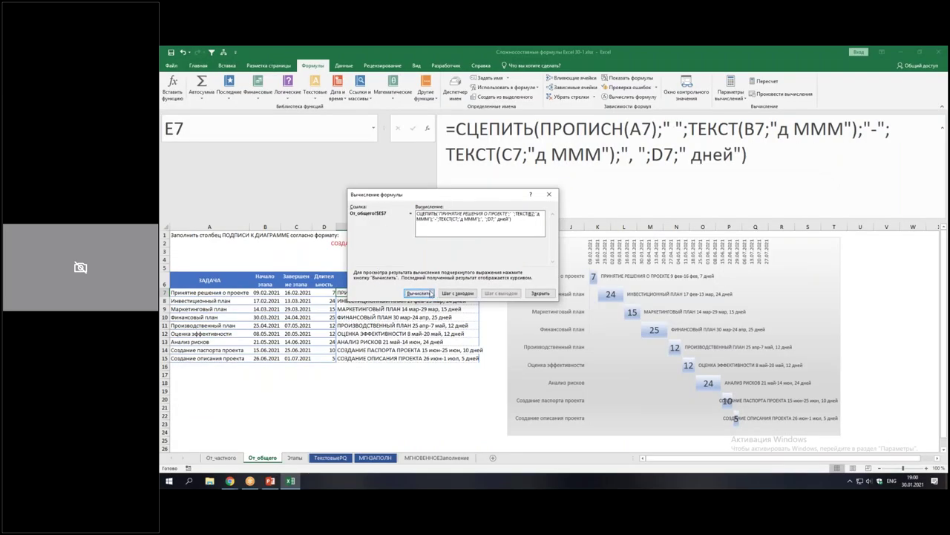
Evaluate E7's Period formula step by step to its final text, close it, and select E7:E15
{"action": "left_click", "coordinate": [428, 293]}
{"action": "left_click", "coordinate": [429, 293]}
{"action": "left_click", "coordinate": [429, 294]}
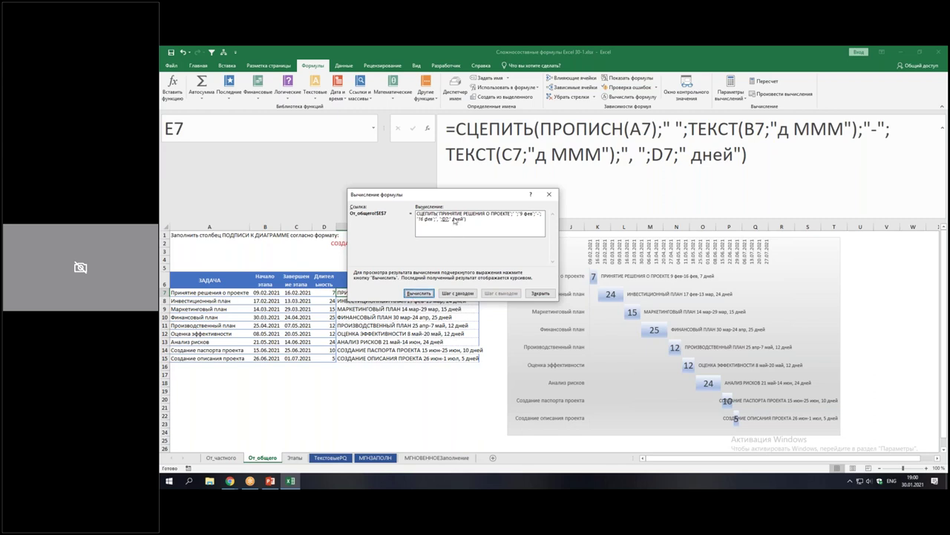
{"action": "left_click", "coordinate": [418, 294]}
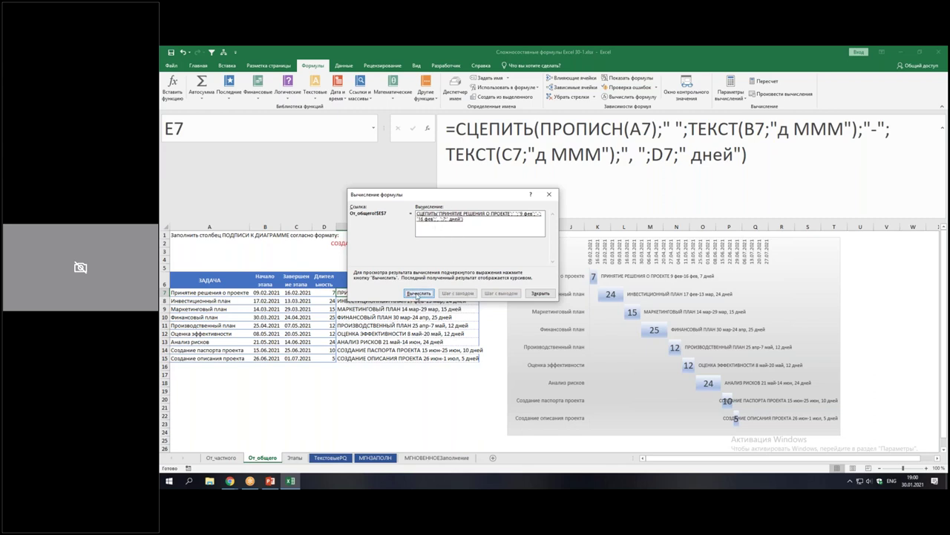
{"action": "left_click", "coordinate": [418, 294]}
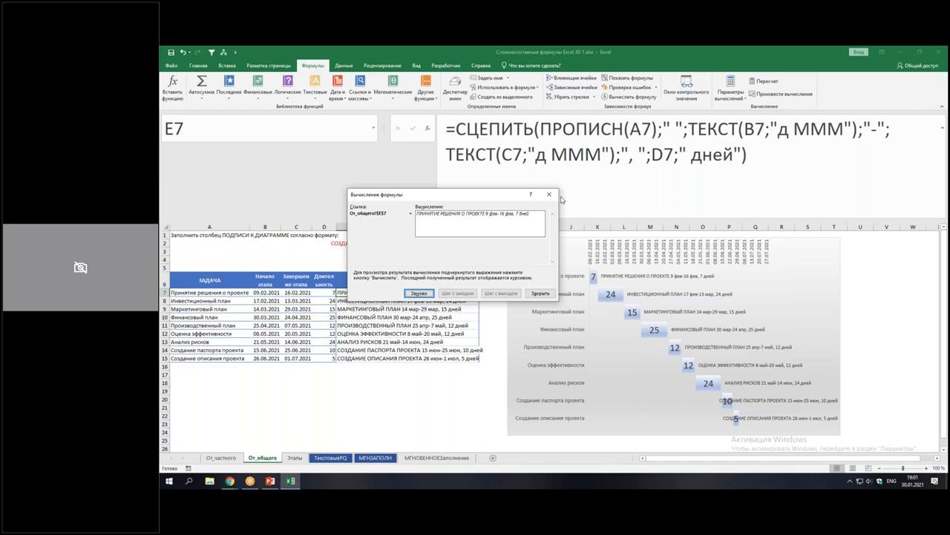
{"action": "left_click", "coordinate": [549, 194]}
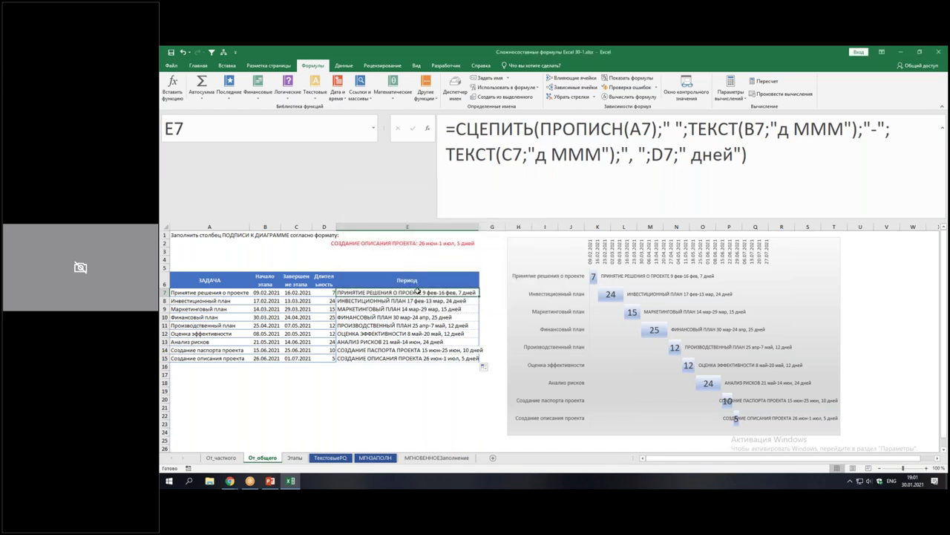
{"action": "left_click_drag", "start_coordinate": [407, 292], "coordinate": [416, 358]}
Clear E7:E15 and start a СЦЕПИТЬ formula in E7
{"action": "key", "text": "Delete"}
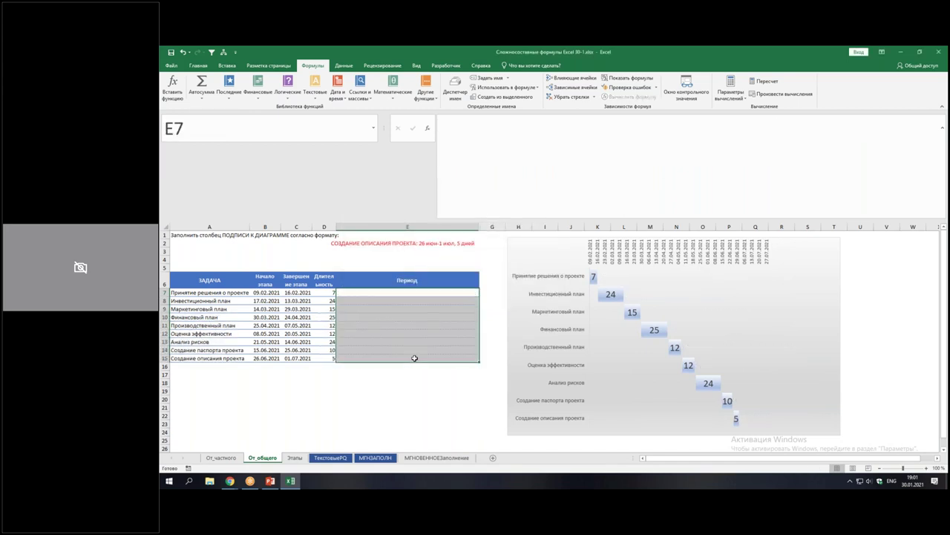
{"action": "left_click", "coordinate": [374, 293]}
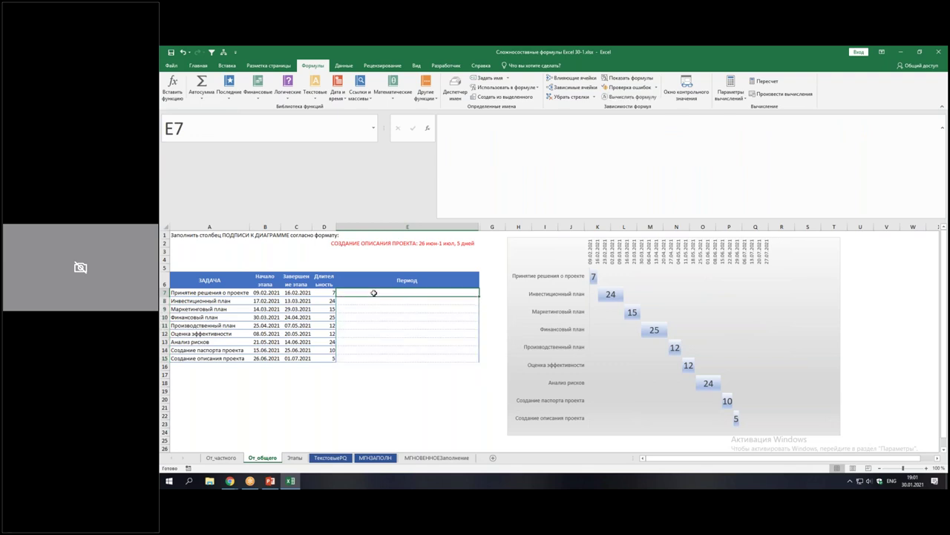
{"action": "type", "text": "=cwtg"}
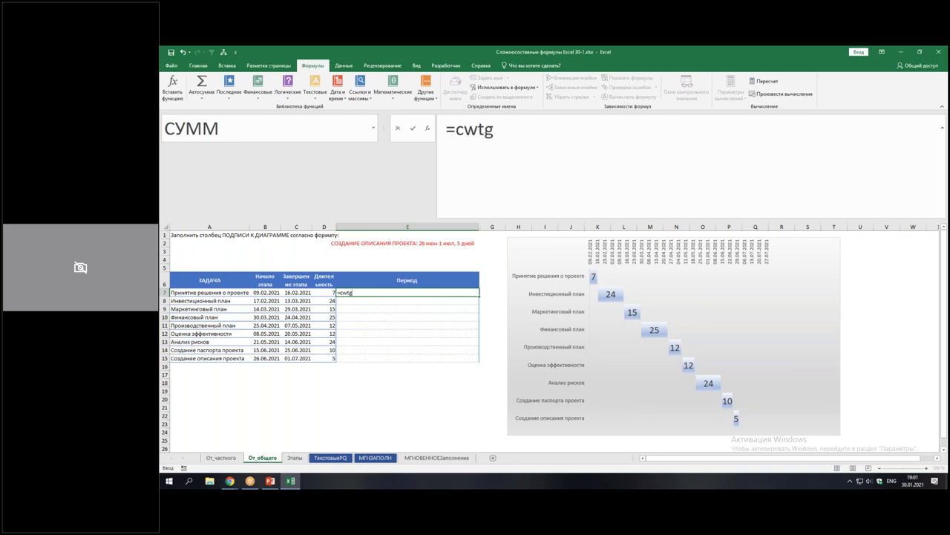
{"action": "key", "text": "BackSpace"}
{"action": "key", "text": "BackSpace"}
{"action": "key", "text": "BackSpace"}
{"action": "key", "text": "BackSpace"}
{"action": "key", "text": "alt+shift"}
{"action": "type", "text": "Сце"}
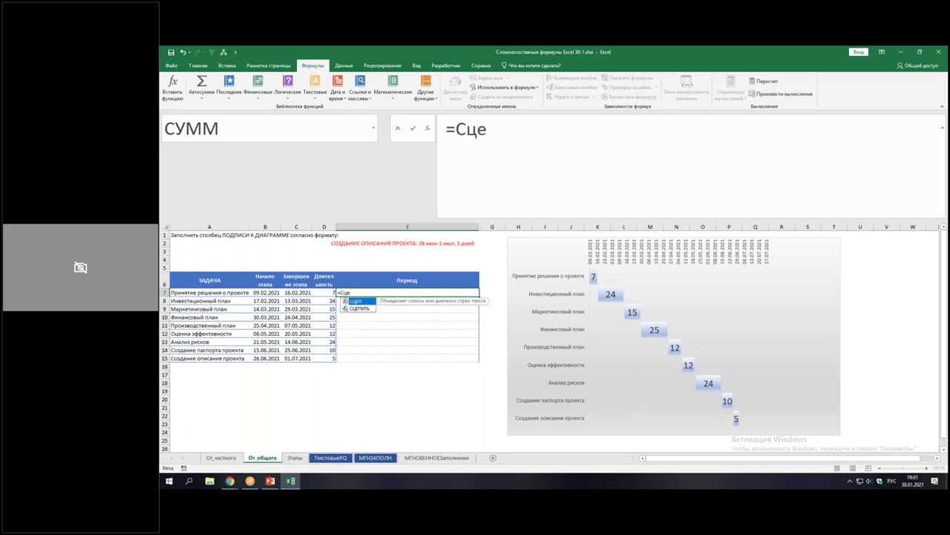
{"action": "key", "text": "Down"}
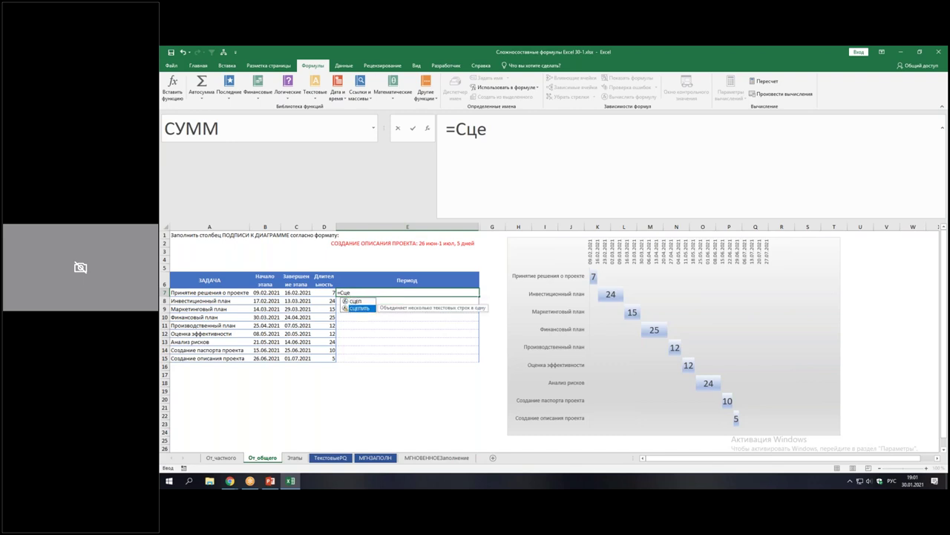
{"action": "key", "text": "Tab"}
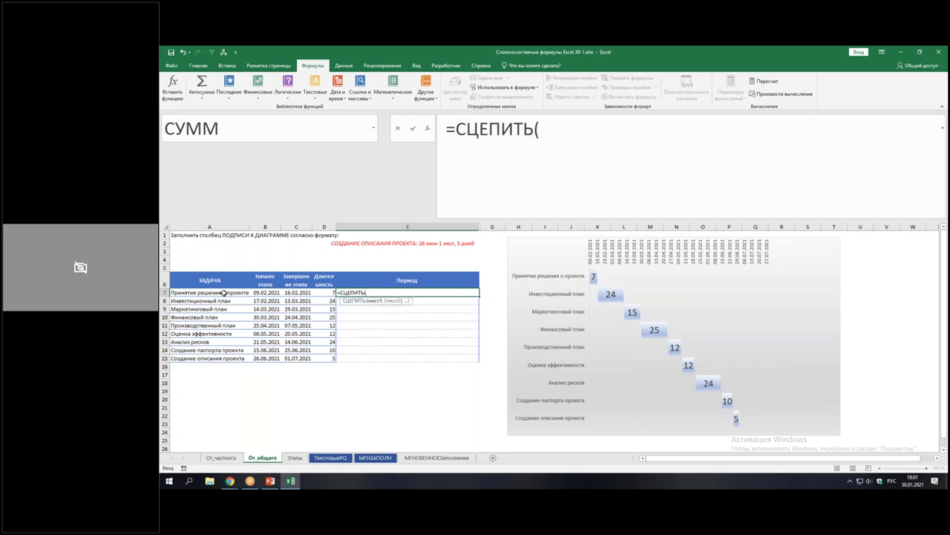
Give СЦЕПИТЬ the arguments A7;B7;C7;D7, close the bracket and enter it
{"action": "left_click", "coordinate": [223, 292]}
{"action": "type", "text": ";"}
{"action": "left_click", "coordinate": [257, 293]}
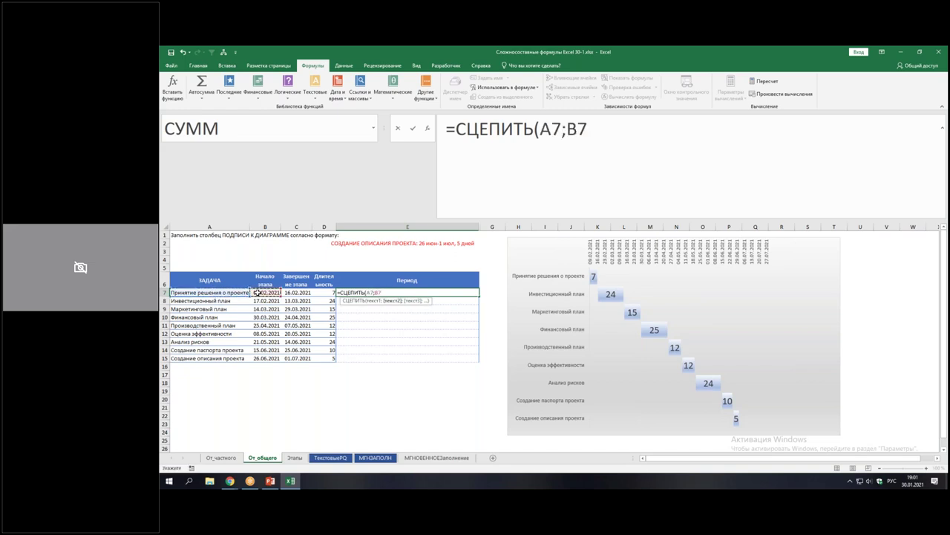
{"action": "type", "text": ";"}
{"action": "left_click", "coordinate": [298, 293]}
{"action": "type", "text": ";"}
{"action": "left_click", "coordinate": [319, 294]}
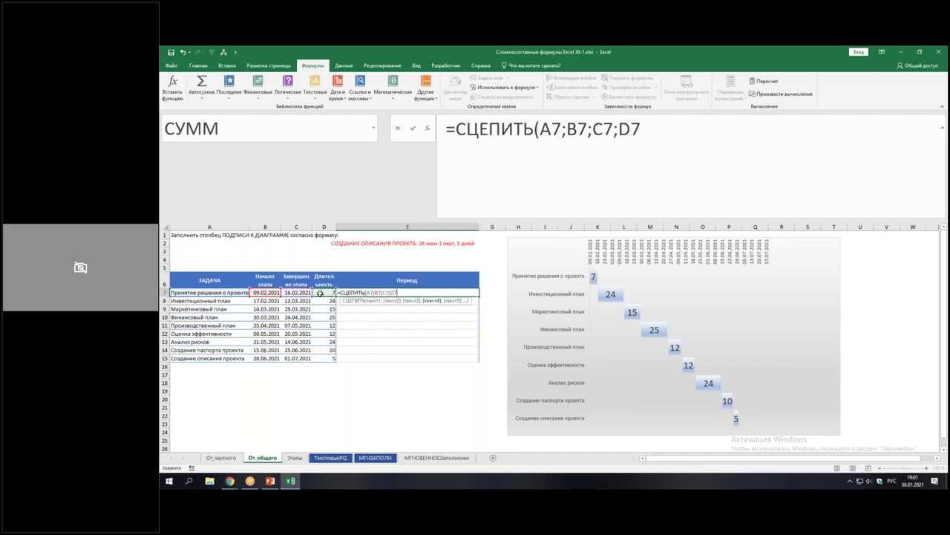
{"action": "type", "text": ")"}
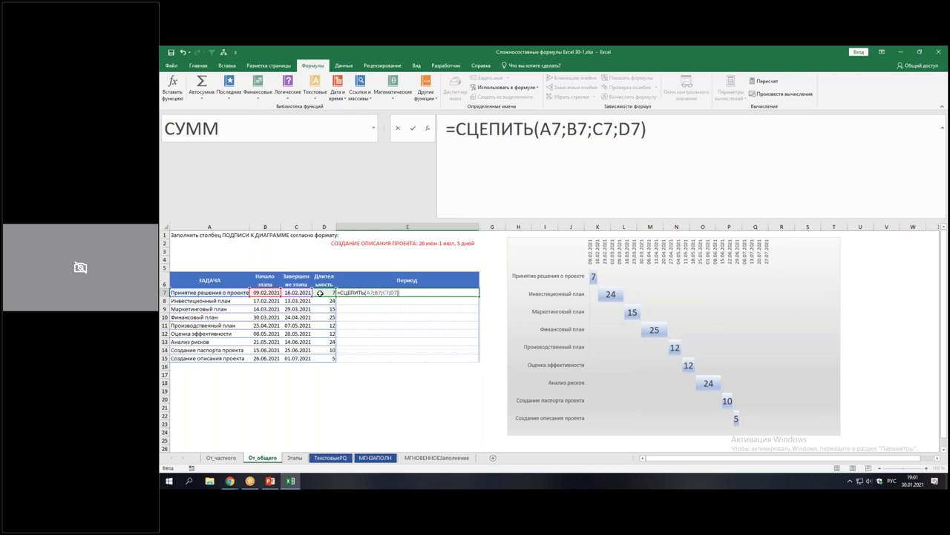
{"action": "key", "text": "Return"}
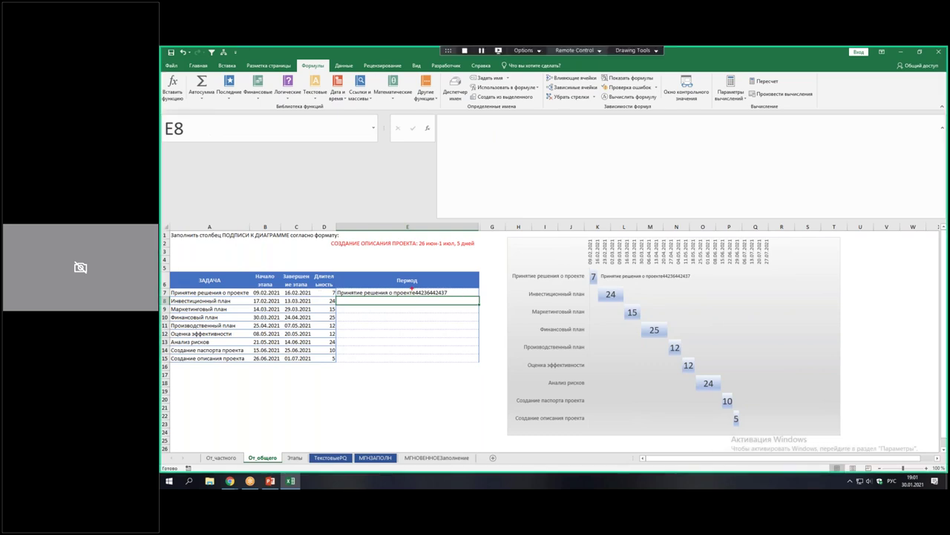
Review E7's label showing raw date serials 44236 and 44243, then reselect E7
{"action": "left_click_drag", "start_coordinate": [414, 290], "coordinate": [455, 299]}
{"action": "left_click_drag", "start_coordinate": [320, 289], "coordinate": [338, 300]}
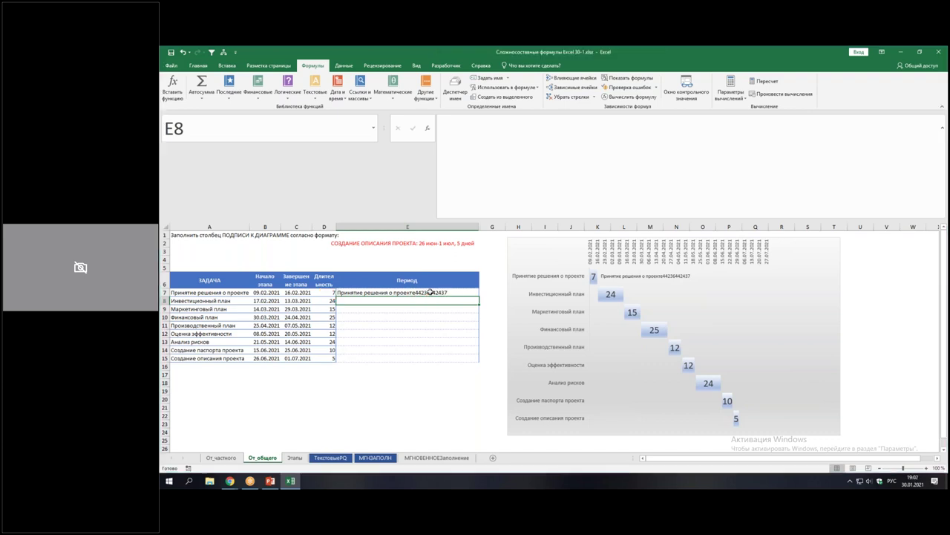
{"action": "left_click", "coordinate": [446, 293]}
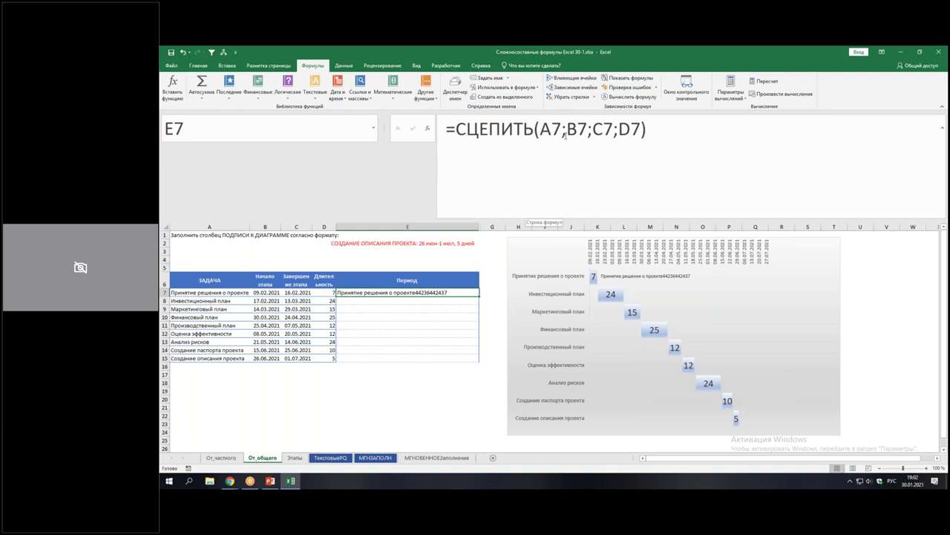
Wrap the B7 reference in E7's formula with the ТЕКСТ function
{"action": "left_click_drag", "start_coordinate": [566, 129], "coordinate": [588, 129]}
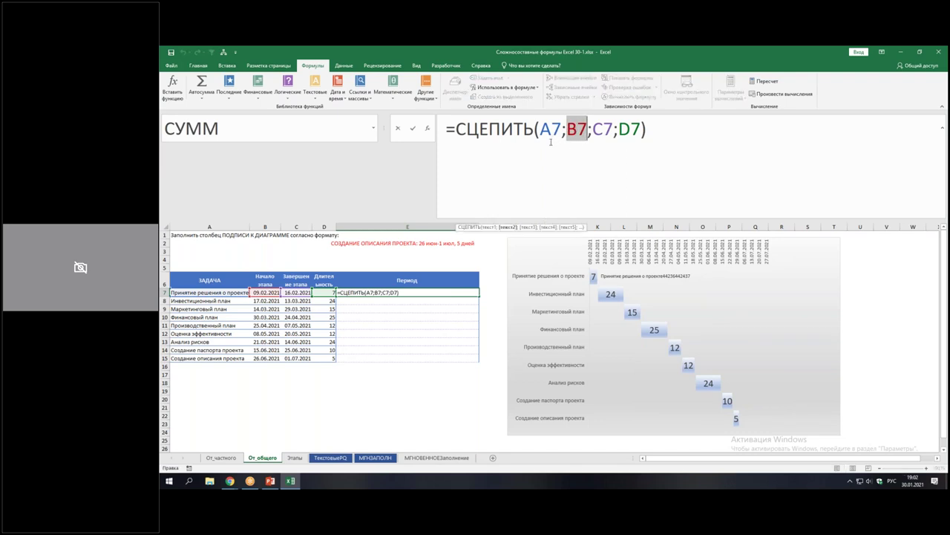
{"action": "key", "text": "Left"}
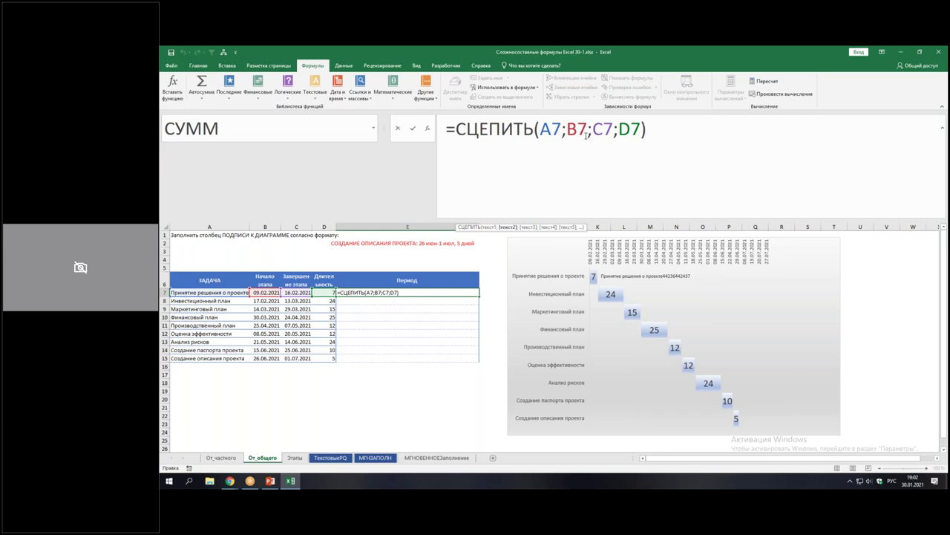
{"action": "type", "text": "Текст"}
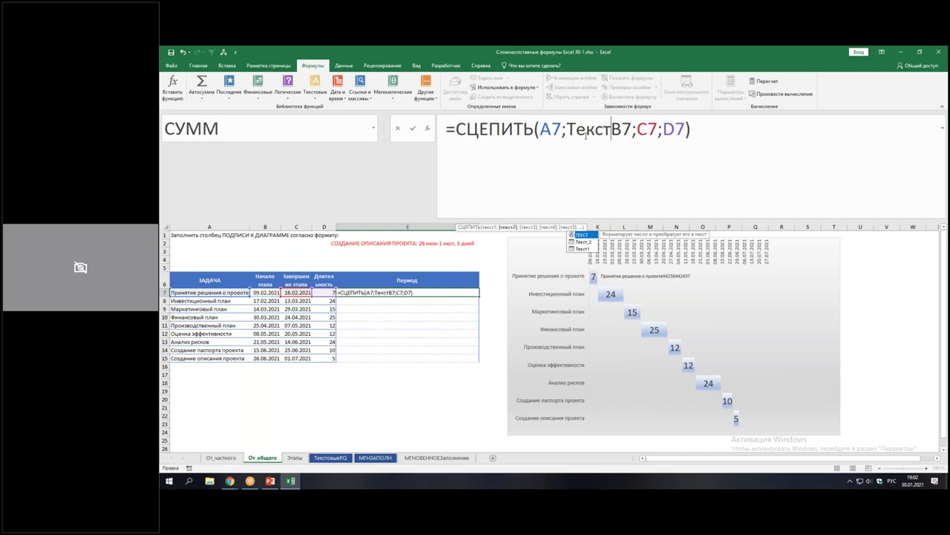
{"action": "key", "text": "Tab"}
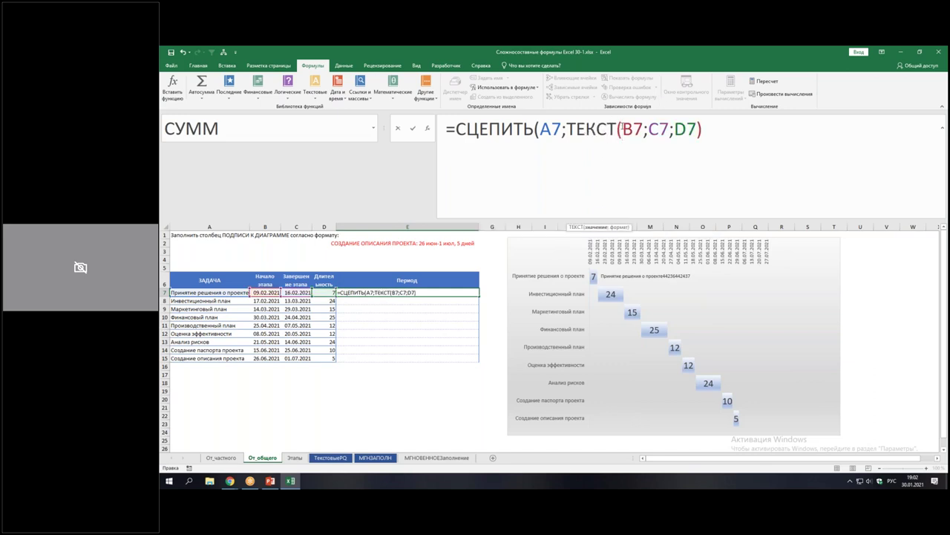
{"action": "left_click_drag", "start_coordinate": [622, 128], "coordinate": [566, 129]}
{"action": "type", "text": "тек"}
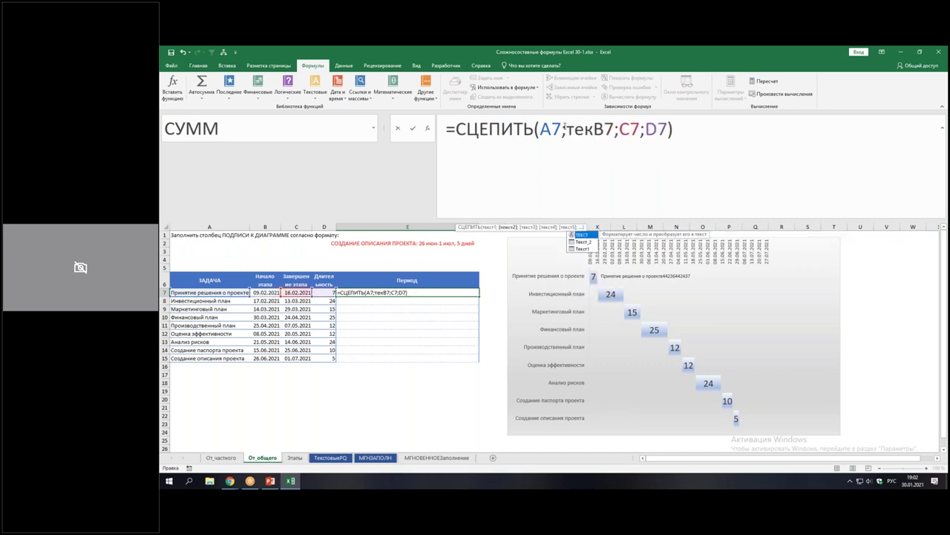
{"action": "key", "text": "Tab"}
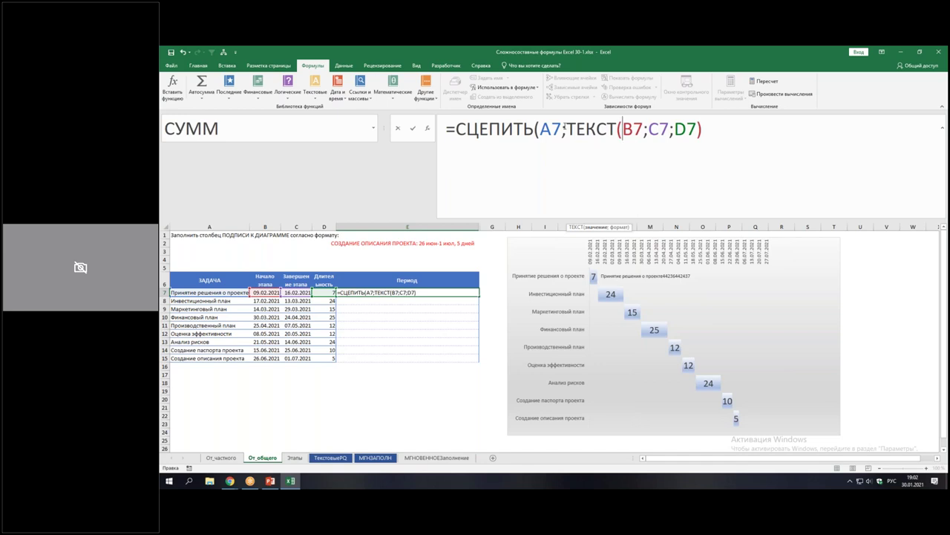
Give ТЕКСТ the "дд ммм" format argument and enter the formula
{"action": "key", "text": "Right"}
{"action": "type", "text": ";"}
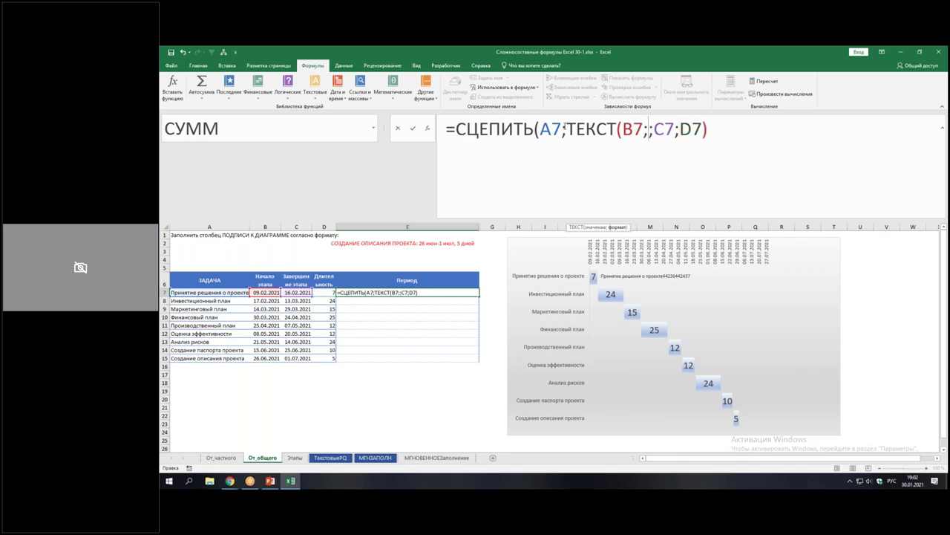
{"action": "type", "text": "\"\")"}
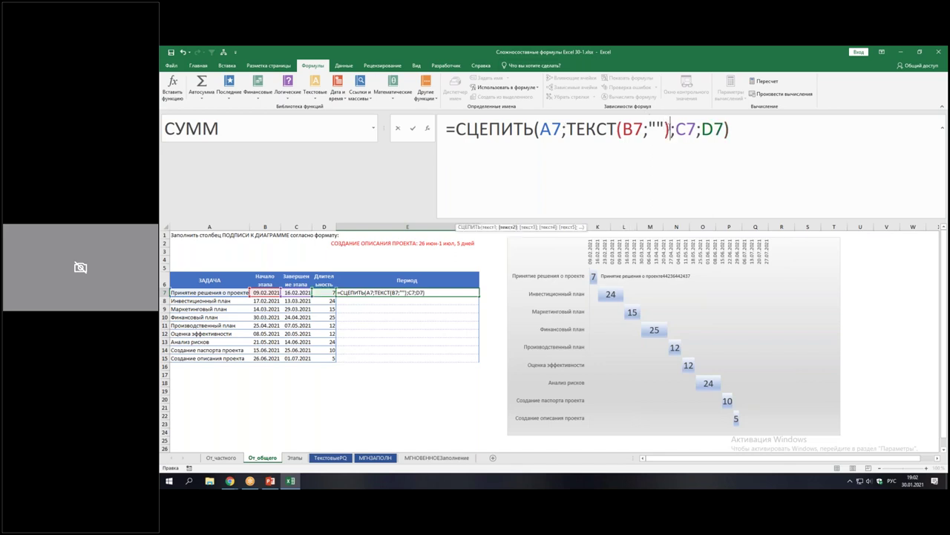
{"action": "left_click", "coordinate": [657, 128]}
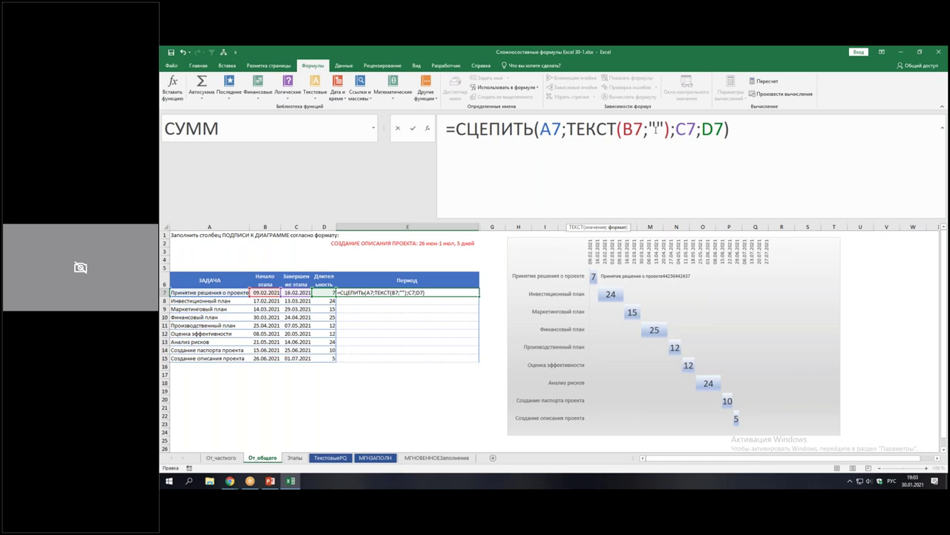
{"action": "type", "text": "дд"}
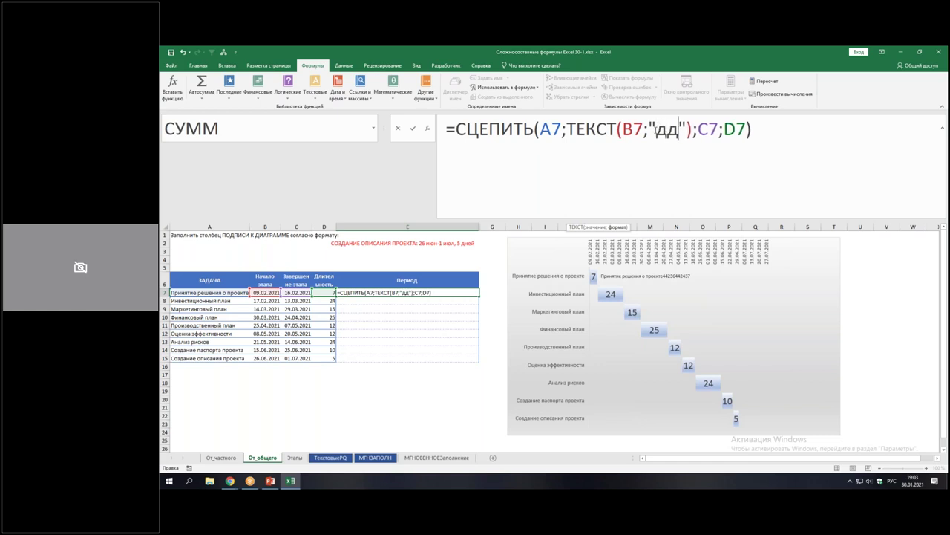
{"action": "type", "text": " мм"}
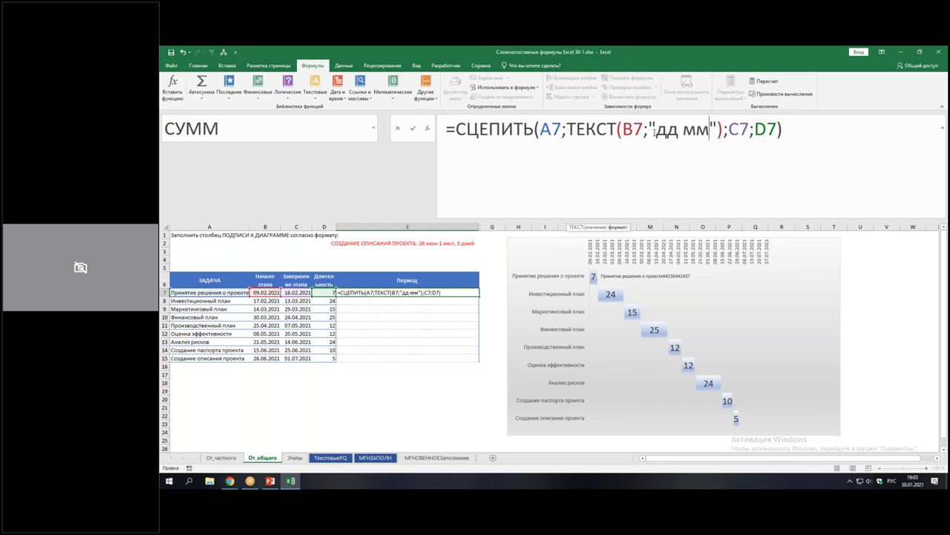
{"action": "type", "text": "м"}
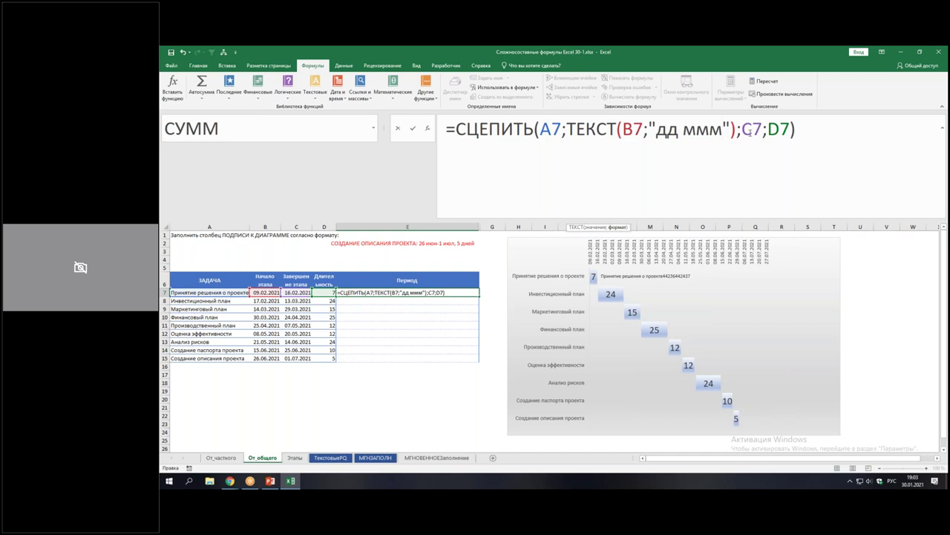
{"action": "key", "text": "Return"}
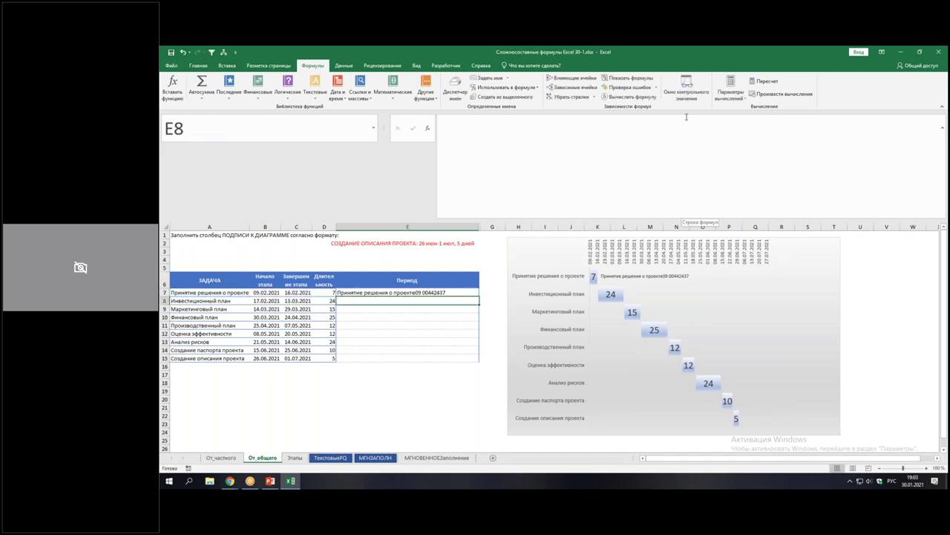
{"action": "left_click", "coordinate": [394, 293]}
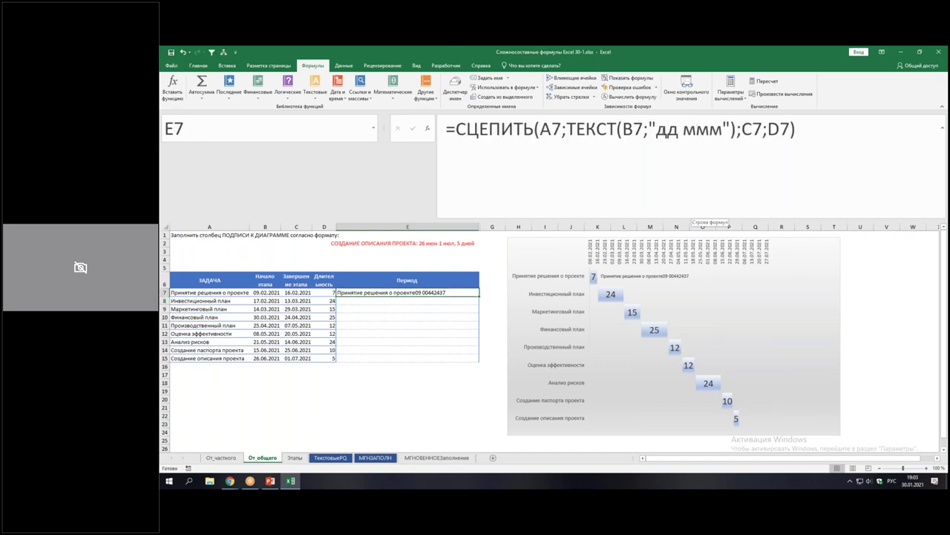
Change the start-date format code to "дд МММ" and enter it
{"action": "left_click_drag", "start_coordinate": [683, 129], "coordinate": [722, 131]}
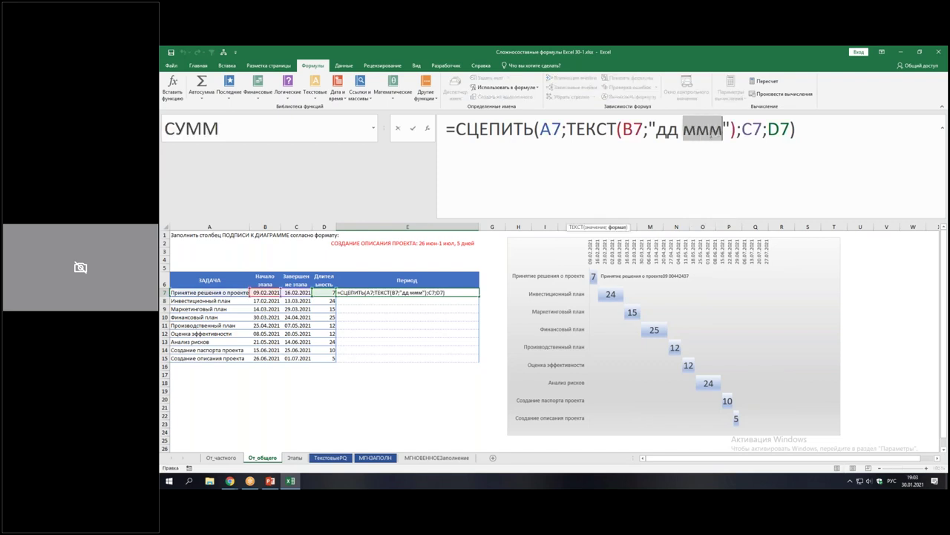
{"action": "type", "text": "МММ"}
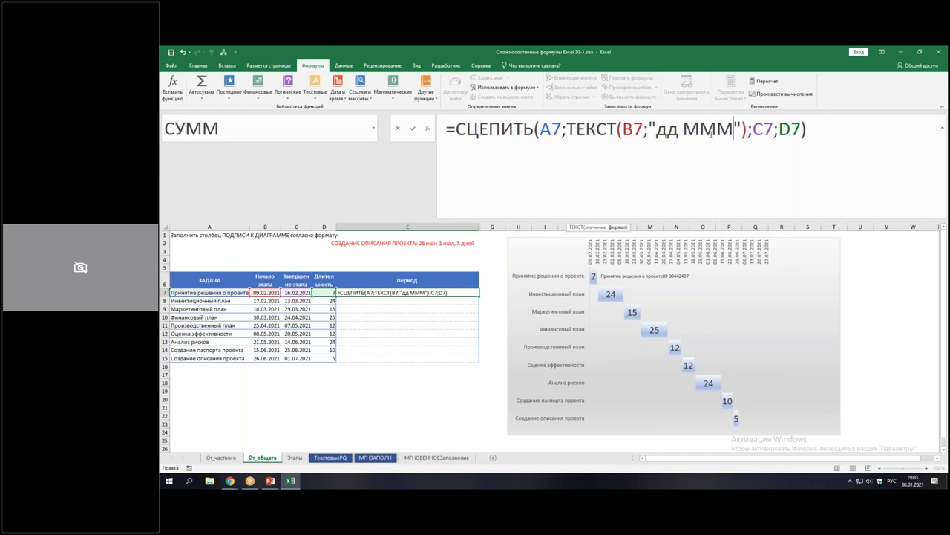
{"action": "key", "text": "Return"}
{"action": "left_click", "coordinate": [436, 294]}
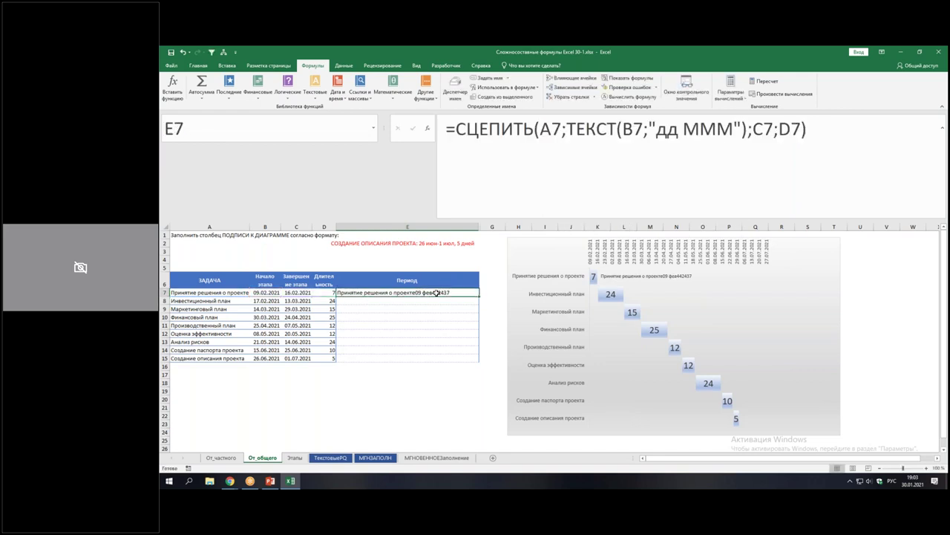
Extend the month code to "дд ММММ" so E7 shows 09 Февраль
{"action": "left_click_drag", "start_coordinate": [684, 130], "coordinate": [733, 131]}
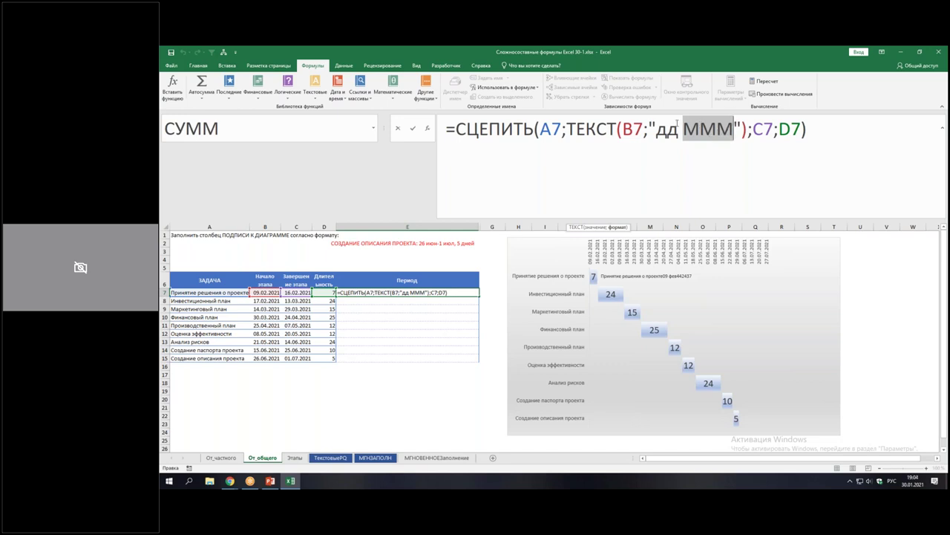
{"action": "key", "text": "Right"}
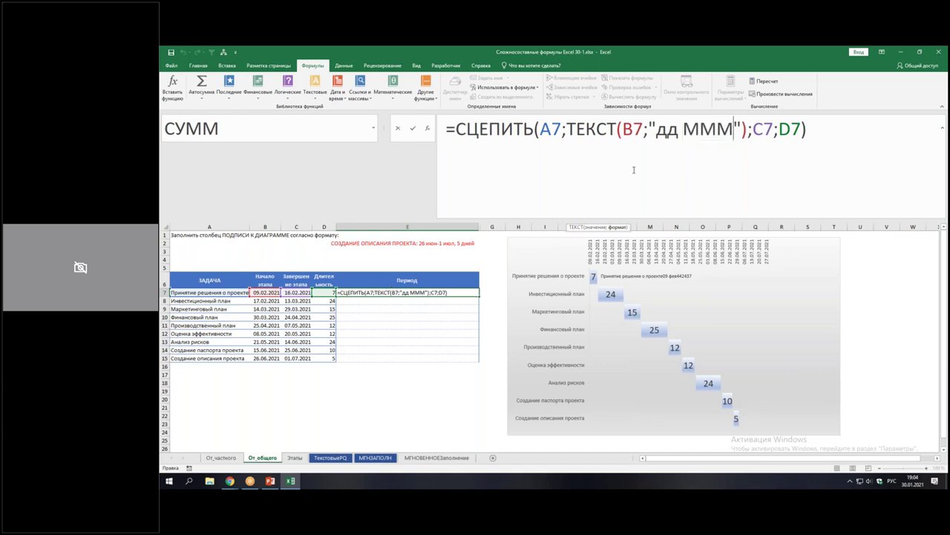
{"action": "type", "text": "М"}
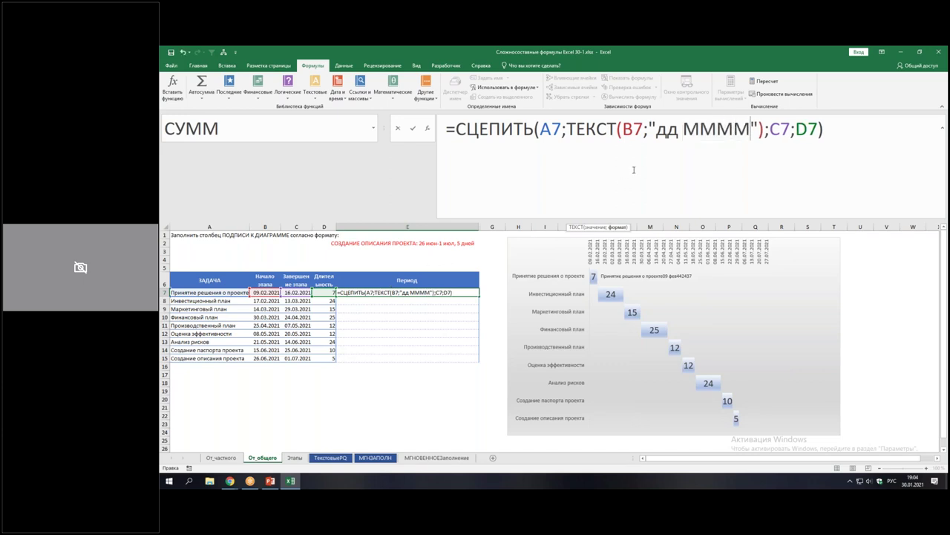
{"action": "key", "text": "Return"}
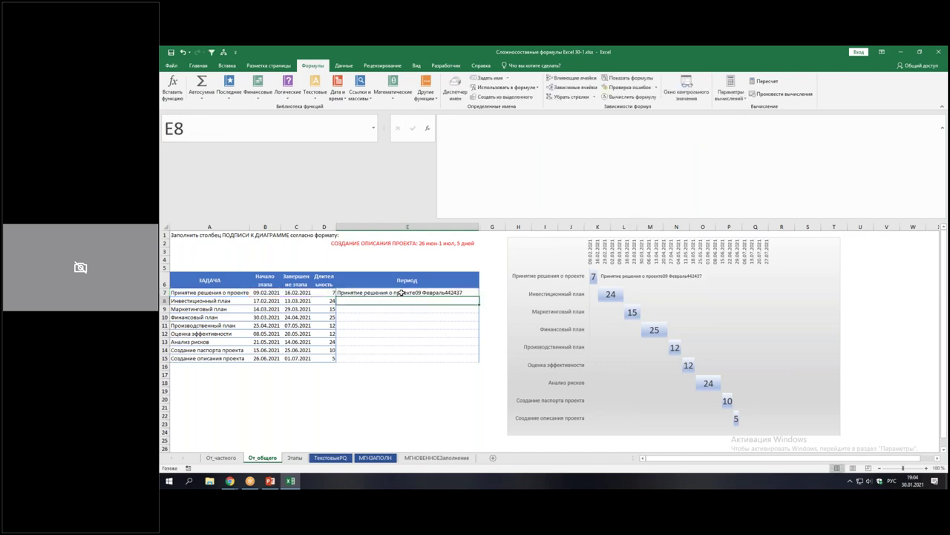
{"action": "left_click", "coordinate": [420, 292]}
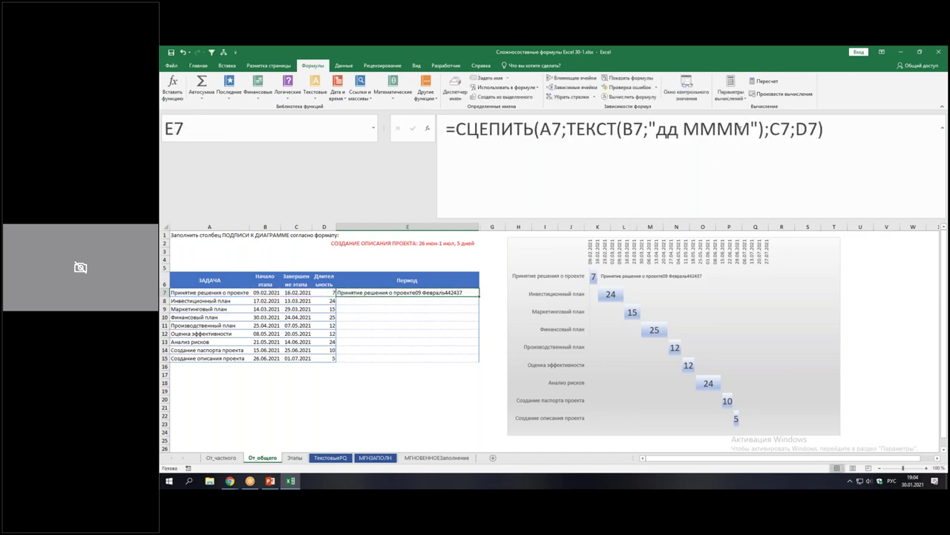
Restore the "дд МММ" start format and wrap C7 in ТЕКСТ with an empty format
{"action": "left_click", "coordinate": [743, 129]}
{"action": "key", "text": "BackSpace"}
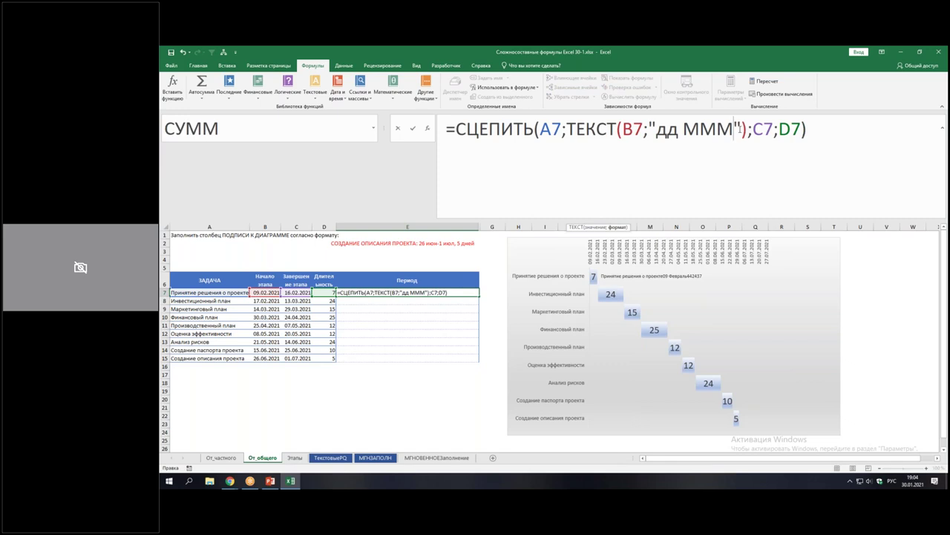
{"action": "left_click", "coordinate": [756, 129]}
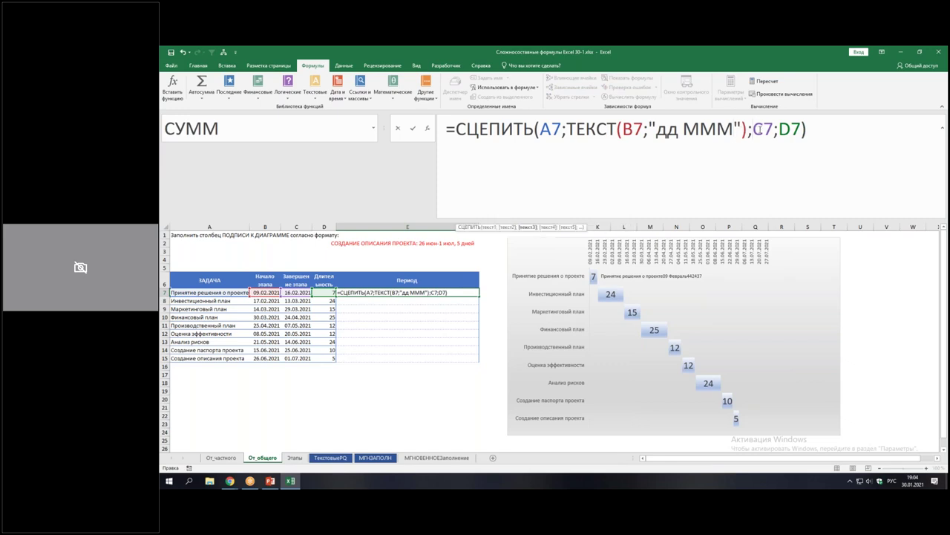
{"action": "type", "text": "Тек"}
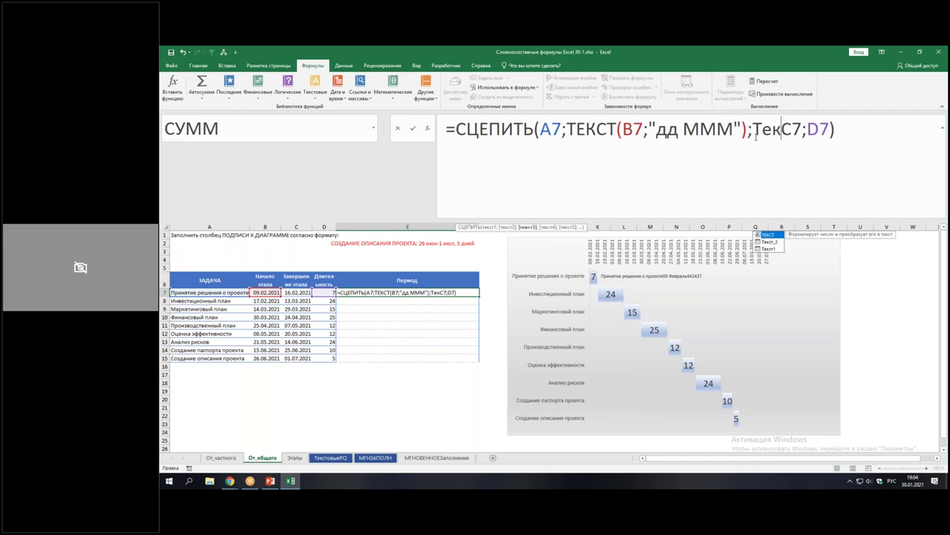
{"action": "key", "text": "Tab"}
{"action": "left_click", "coordinate": [828, 128]}
{"action": "type", "text": ";"}
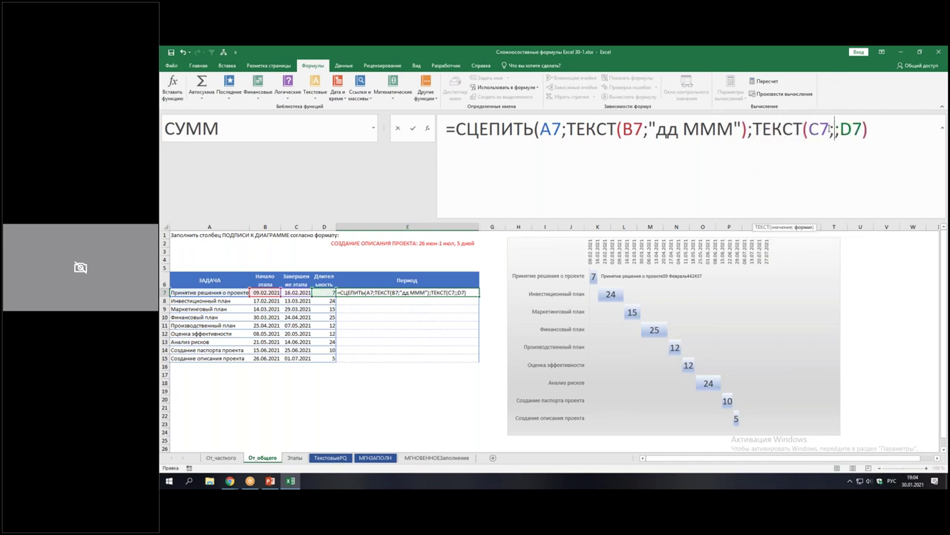
{"action": "type", "text": "\"\")"}
Paste "дд МММ" as C7's format and enter, giving 09 фев16 фев7
{"action": "left_click_drag", "start_coordinate": [655, 128], "coordinate": [733, 129]}
{"action": "key", "text": "ctrl+c"}
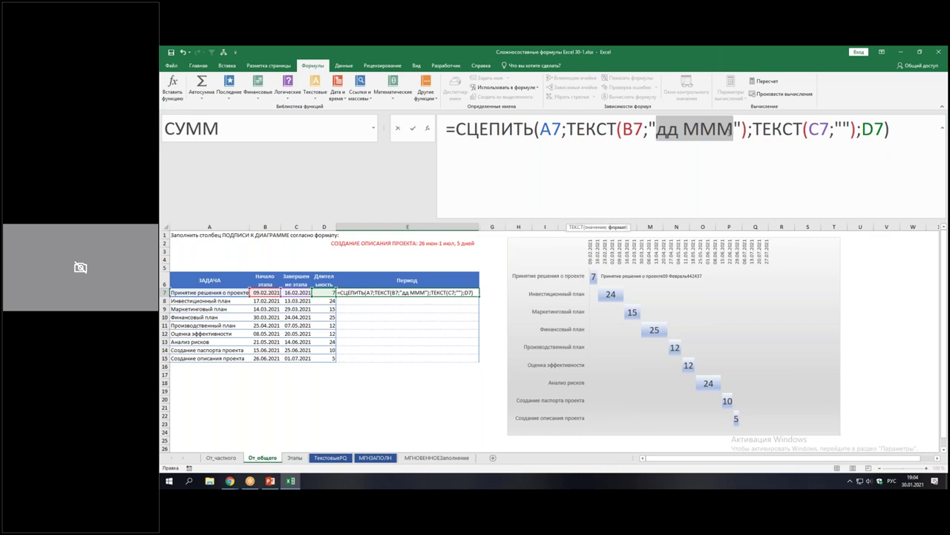
{"action": "left_click", "coordinate": [843, 128]}
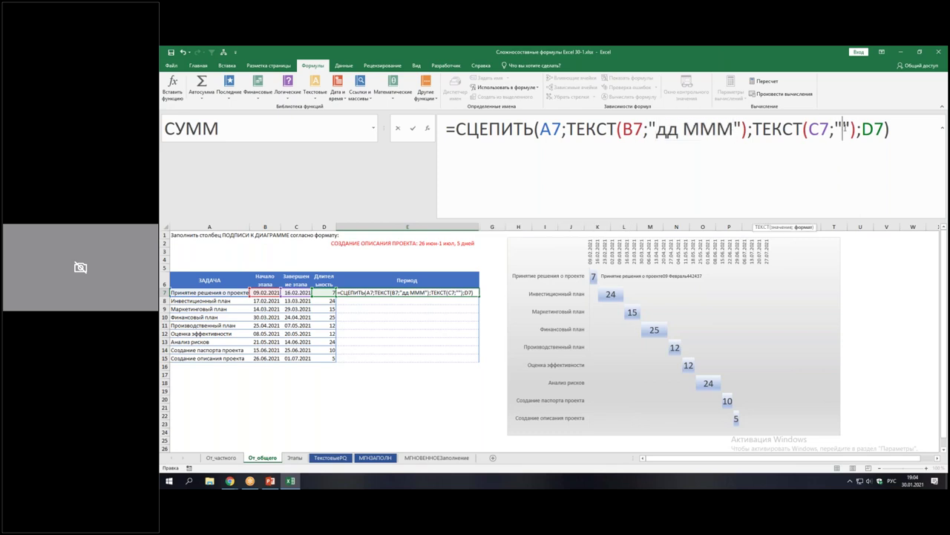
{"action": "key", "text": "ctrl+v"}
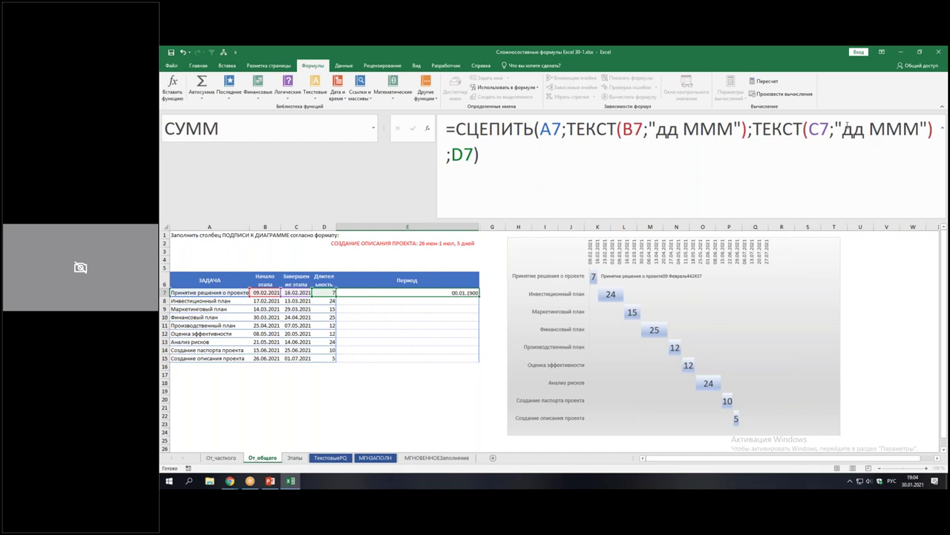
{"action": "key", "text": "Return"}
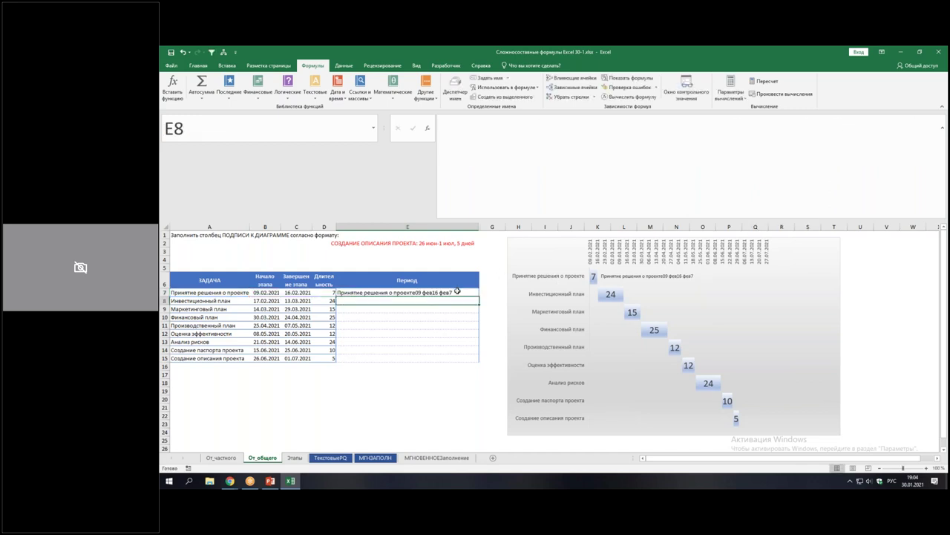
{"action": "left_click", "coordinate": [460, 292]}
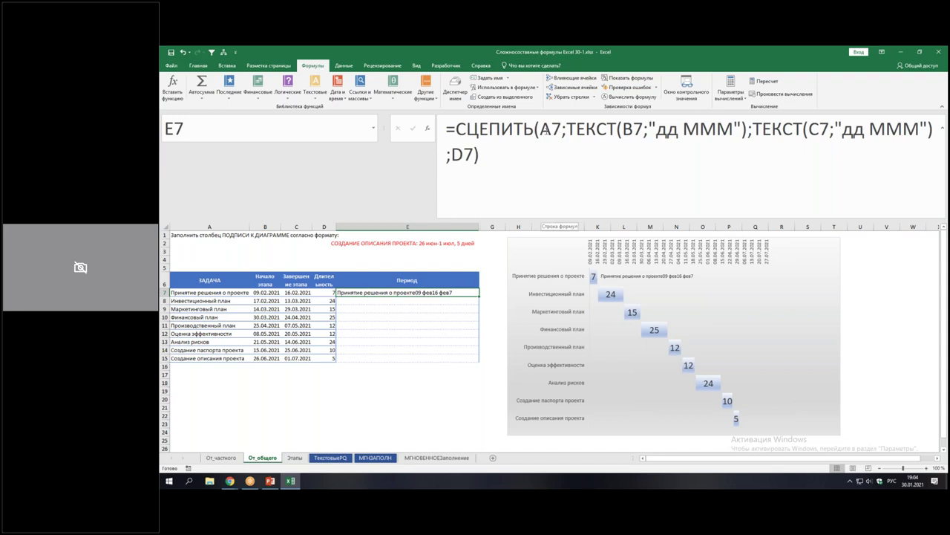
{"action": "left_click", "coordinate": [564, 129]}
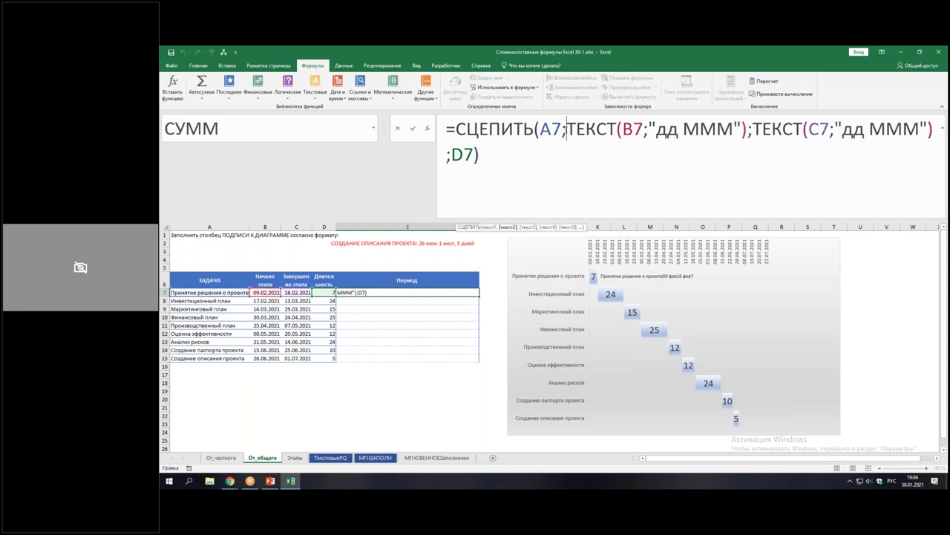
Insert " " arguments after A7, between the two dates and before D7 in E7's formula
{"action": "type", "text": "\" \";\""}
{"action": "key", "text": "BackSpace"}
{"action": "key", "text": "BackSpace"}
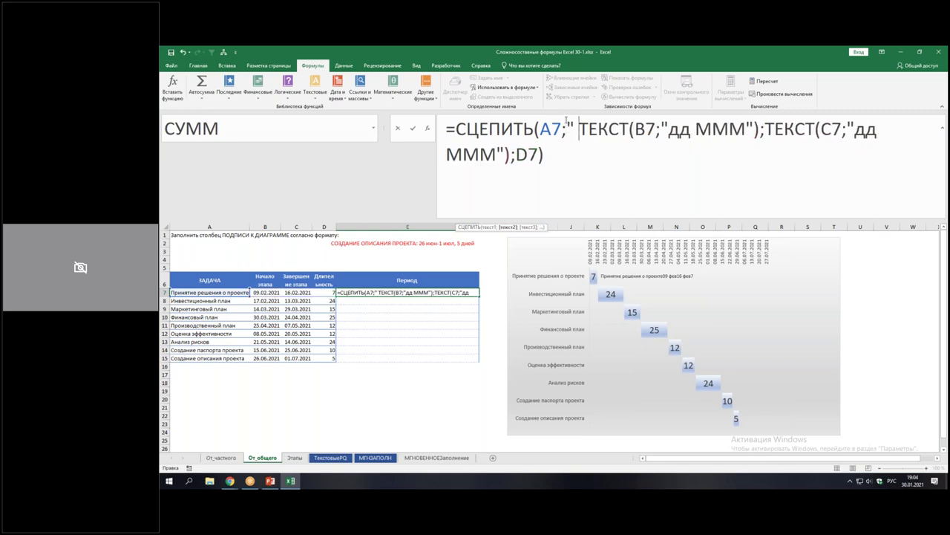
{"action": "type", "text": "\";"}
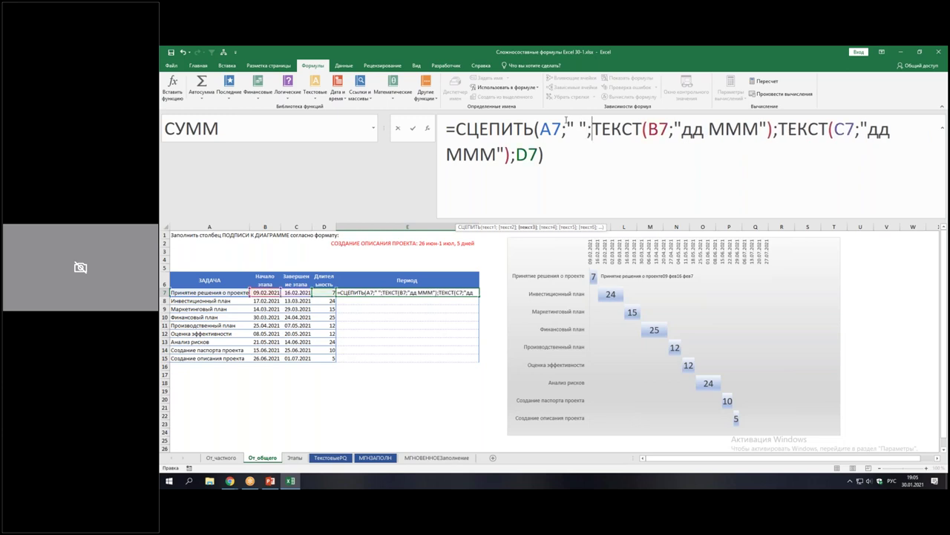
{"action": "left_click", "coordinate": [776, 130]}
{"action": "type", "text": ";\" \";"}
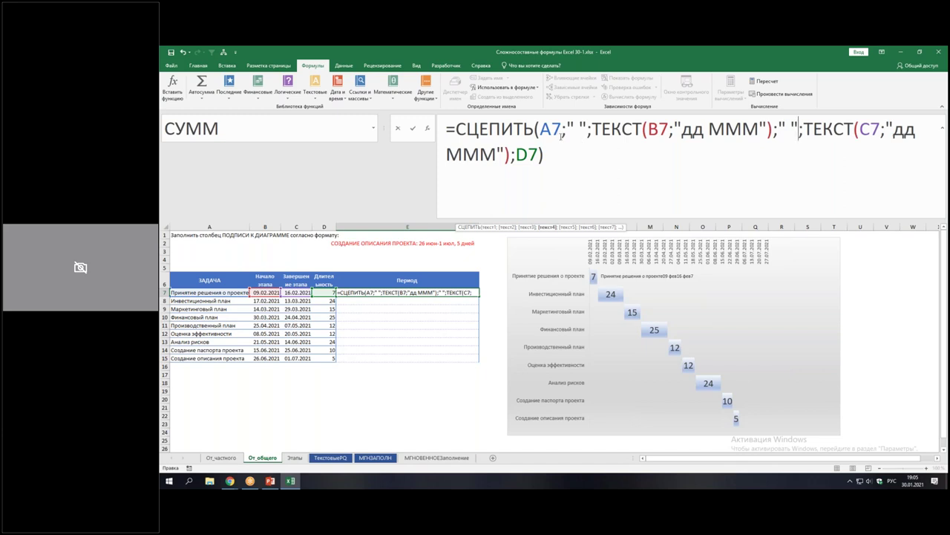
{"action": "mouse_move", "coordinate": [536, 119]}
{"action": "left_mouse_down"}
{"action": "mouse_move", "coordinate": [564, 139]}
{"action": "mouse_move", "coordinate": [773, 143]}
{"action": "left_mouse_up"}
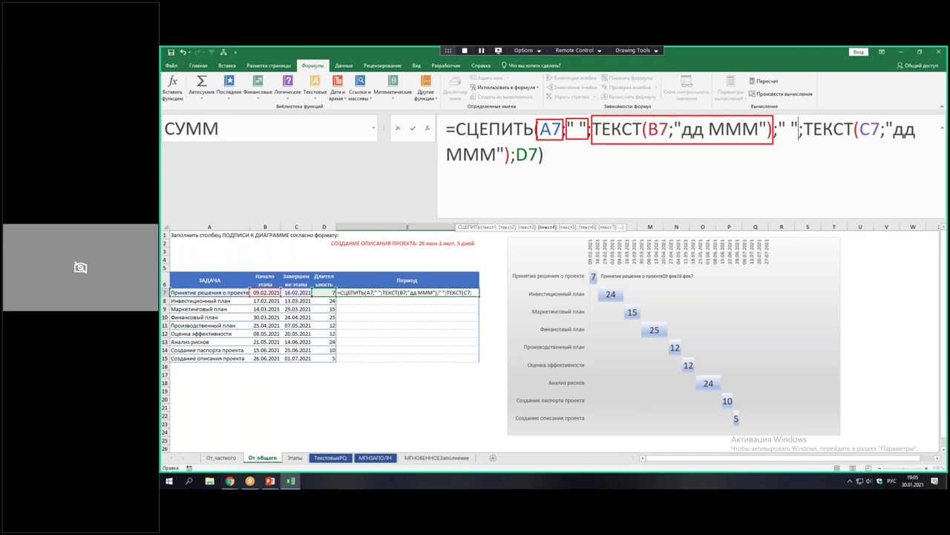
{"action": "left_click_drag", "start_coordinate": [779, 118], "coordinate": [799, 141]}
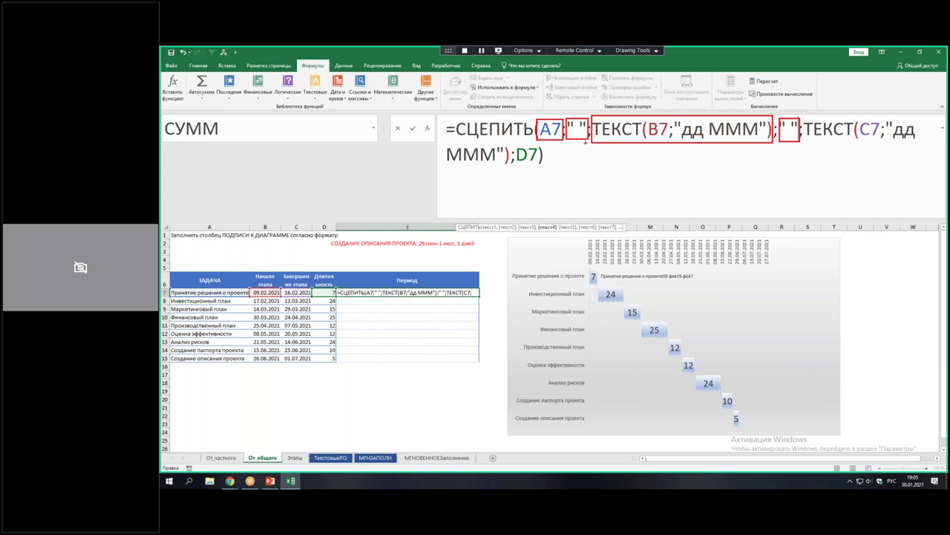
{"action": "left_click", "coordinate": [516, 154]}
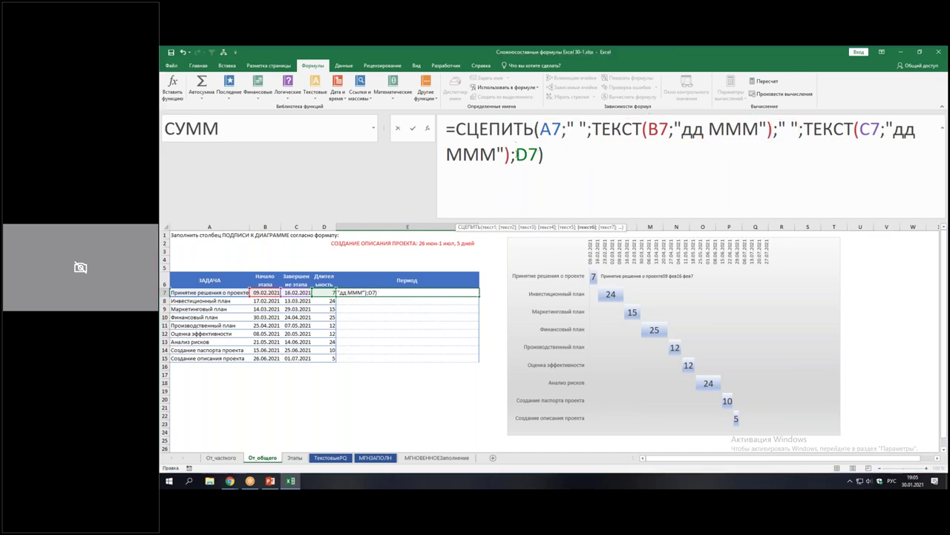
{"action": "type", "text": "\" \""}
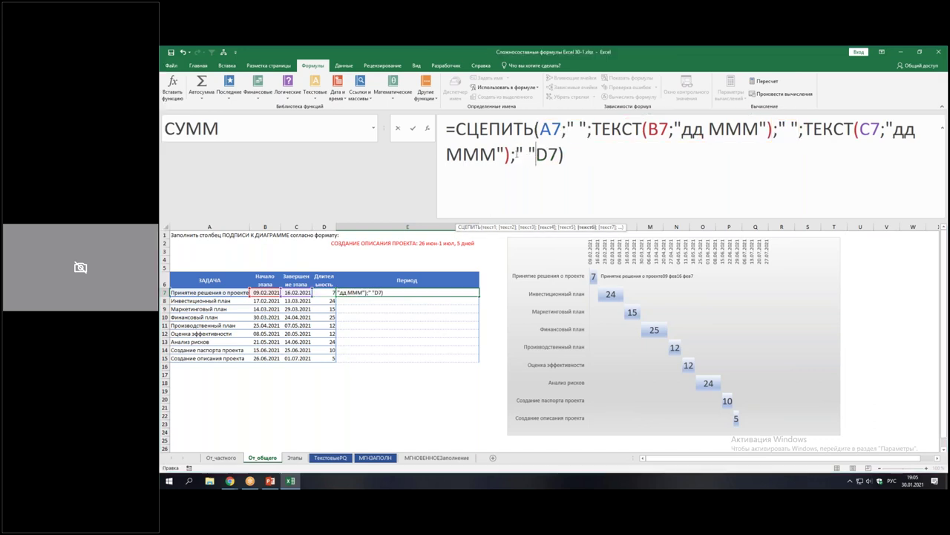
{"action": "type", "text": ";"}
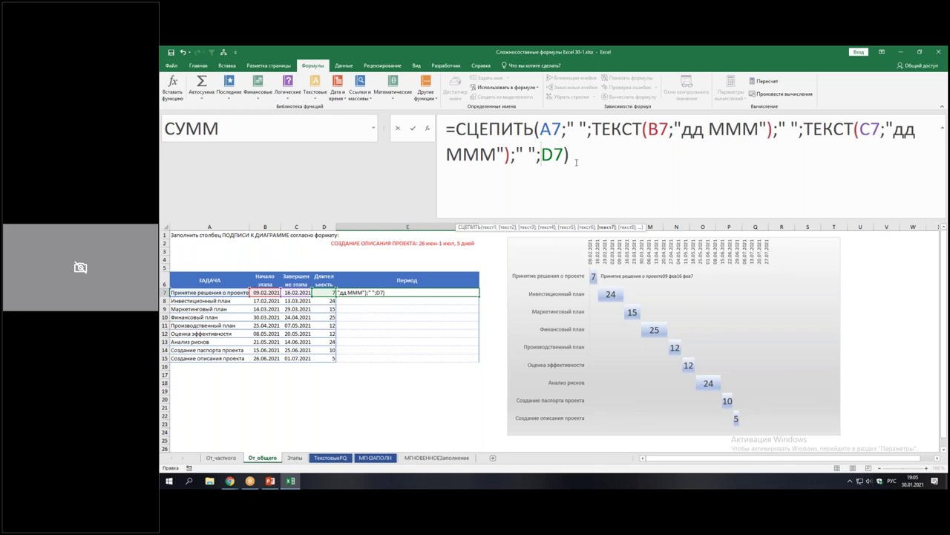
{"action": "key", "text": "Return"}
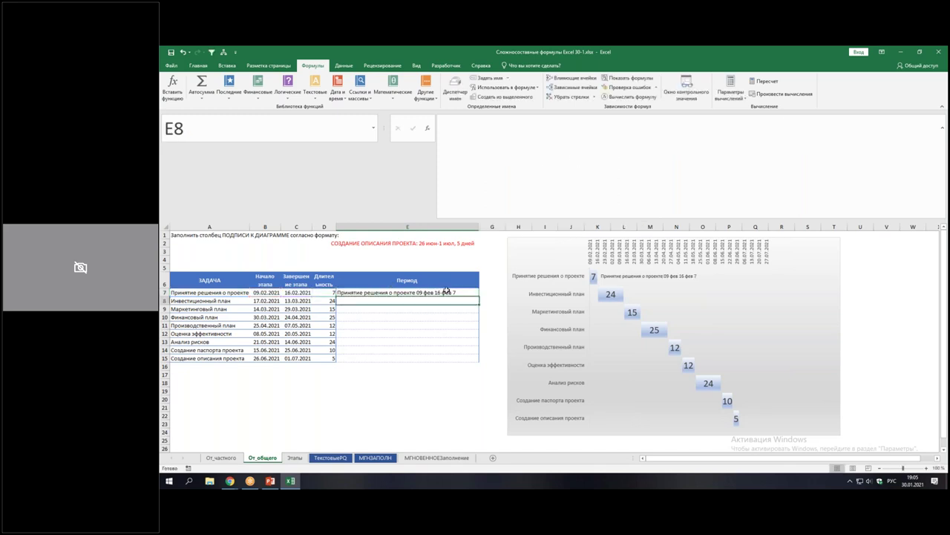
Replace the space between the two dates with "-" so E7 reads 09 фев-16 фев 7
{"action": "left_click", "coordinate": [445, 291]}
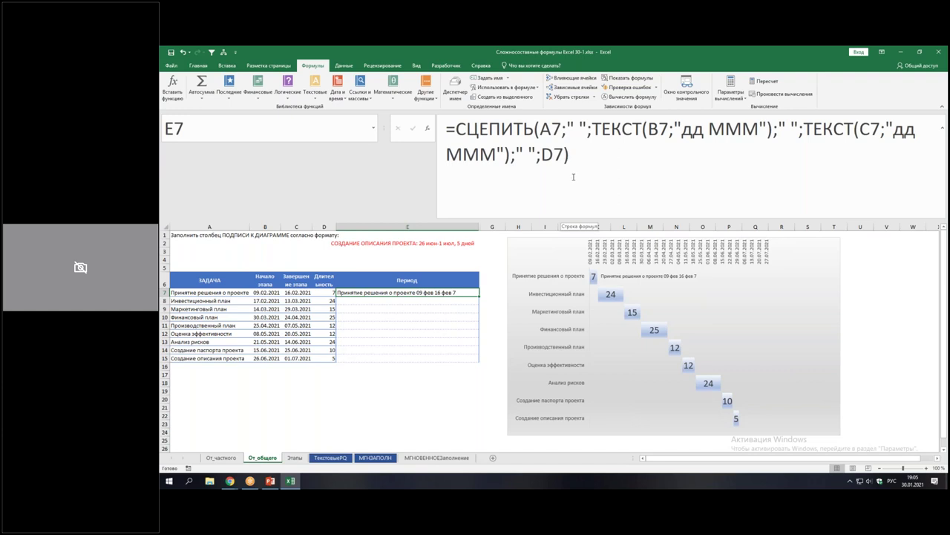
{"action": "left_click", "coordinate": [787, 126]}
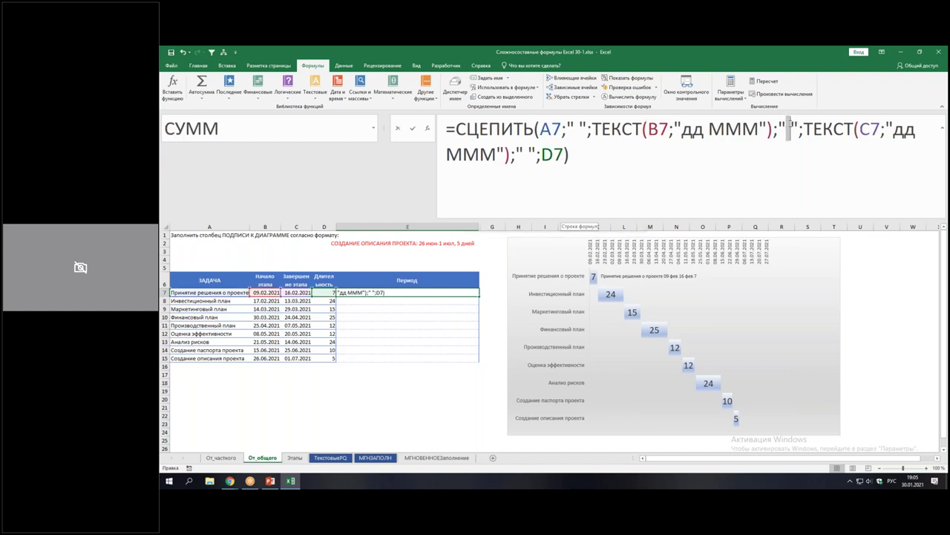
{"action": "type", "text": "-"}
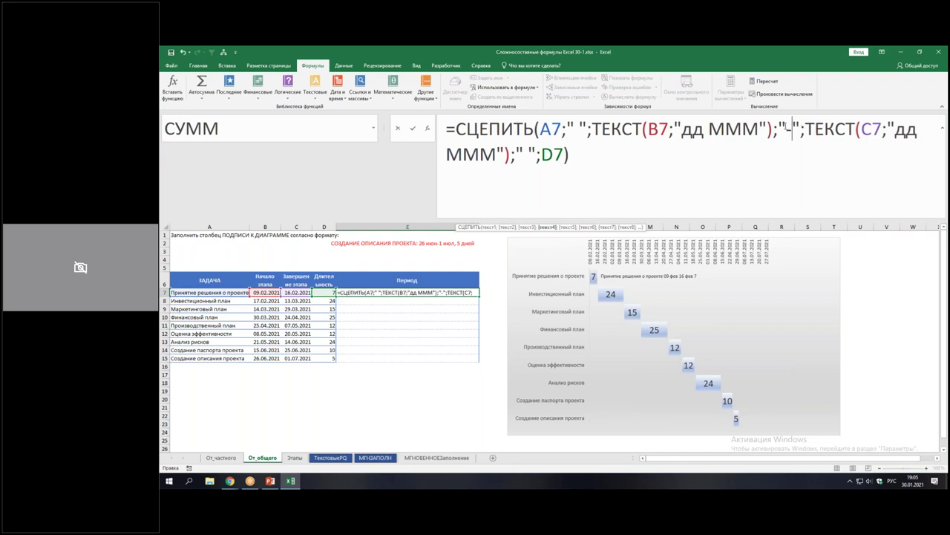
{"action": "key", "text": "Return"}
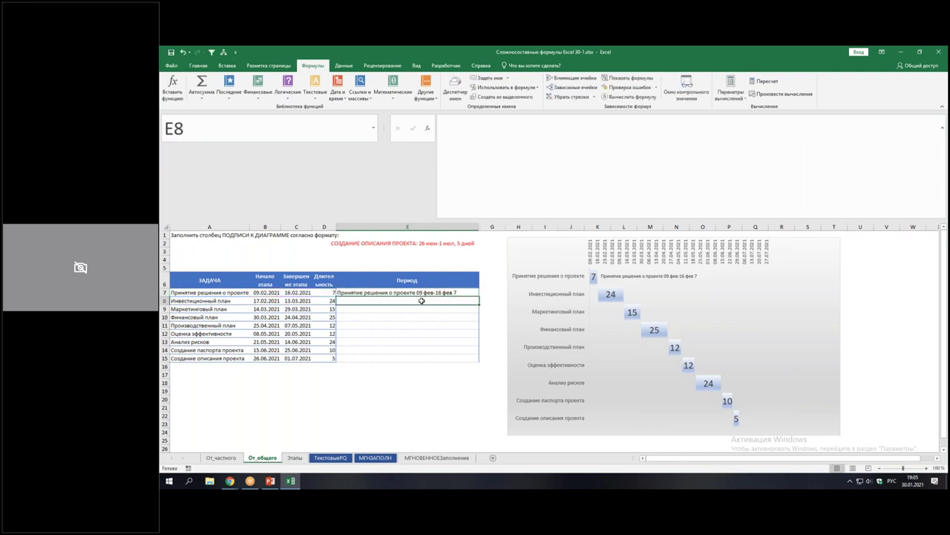
{"action": "left_click", "coordinate": [422, 292]}
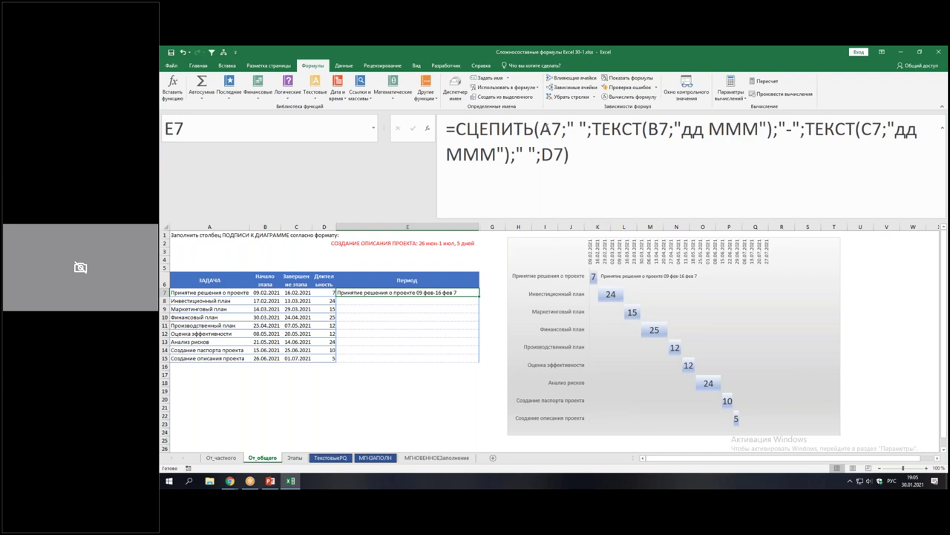
{"action": "left_click", "coordinate": [546, 126]}
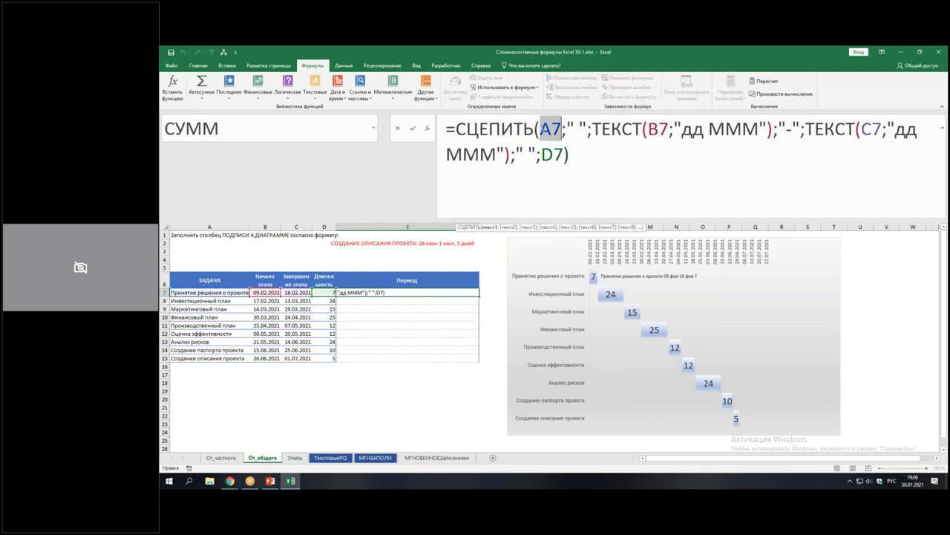
Wrap A7 in ПРОПИСН so the task name shows as ПРИНЯТИЕ РЕШЕНИЯ О ПРОЕКТЕ
{"action": "left_click", "coordinate": [540, 129]}
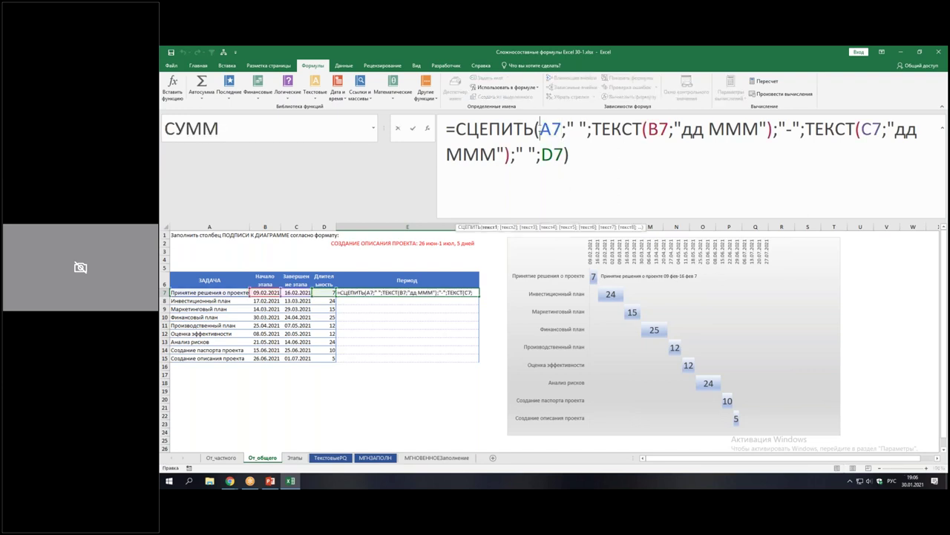
{"action": "type", "text": "Пр"}
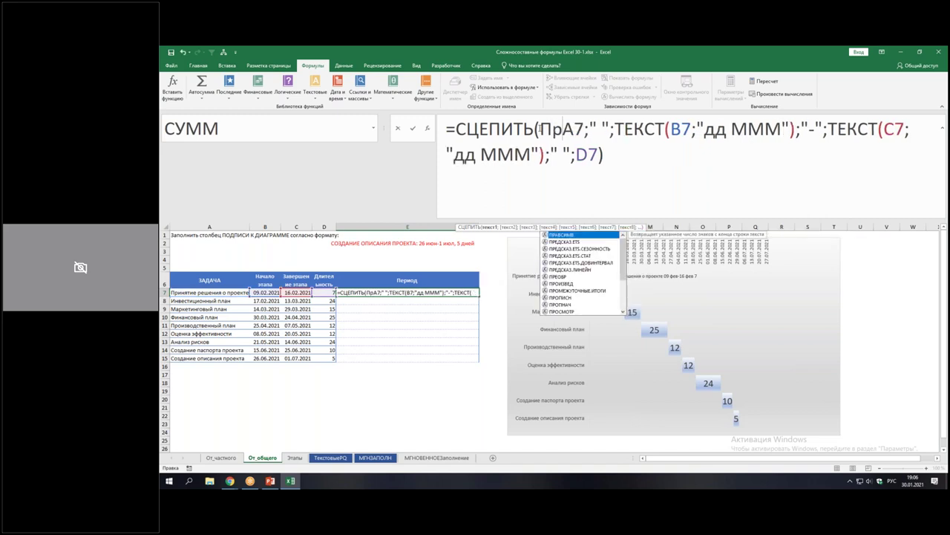
{"action": "type", "text": "опи"}
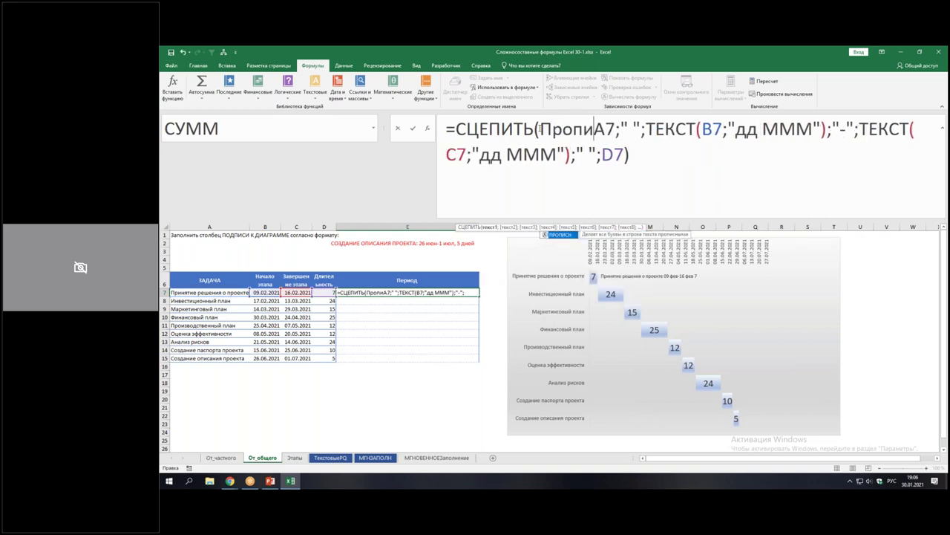
{"action": "key", "text": "Tab"}
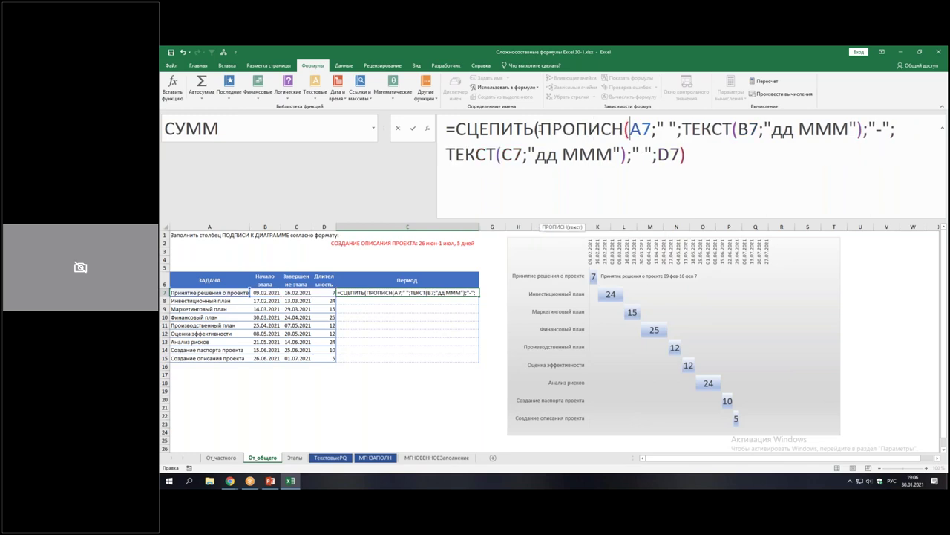
{"action": "left_click", "coordinate": [651, 128]}
{"action": "type", "text": ")"}
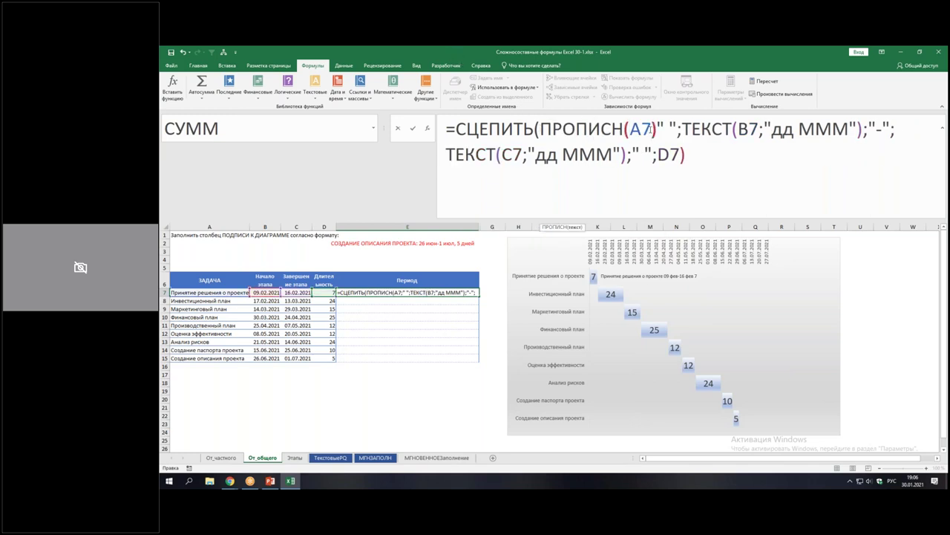
{"action": "type", "text": ";"}
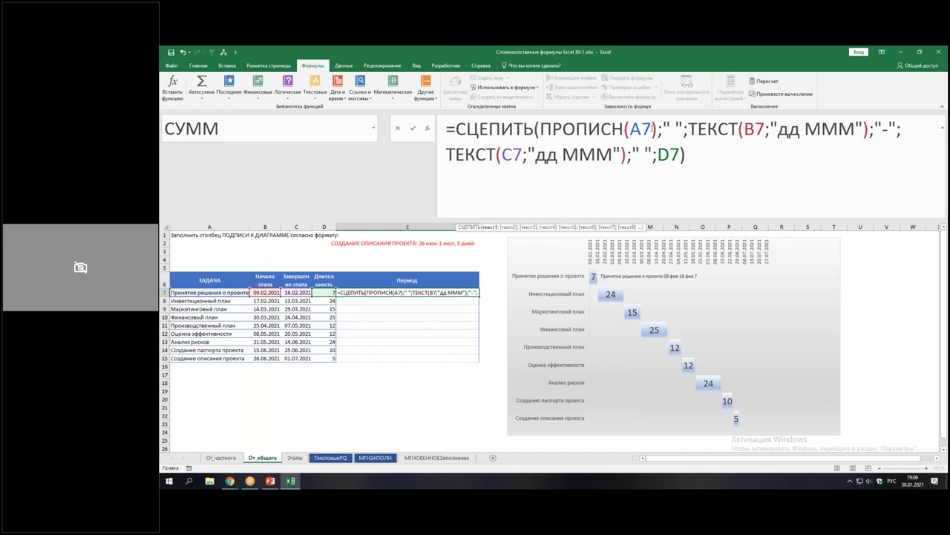
{"action": "left_click_drag", "start_coordinate": [642, 130], "coordinate": [630, 130]}
{"action": "key", "text": "Return"}
{"action": "key", "text": "Return"}
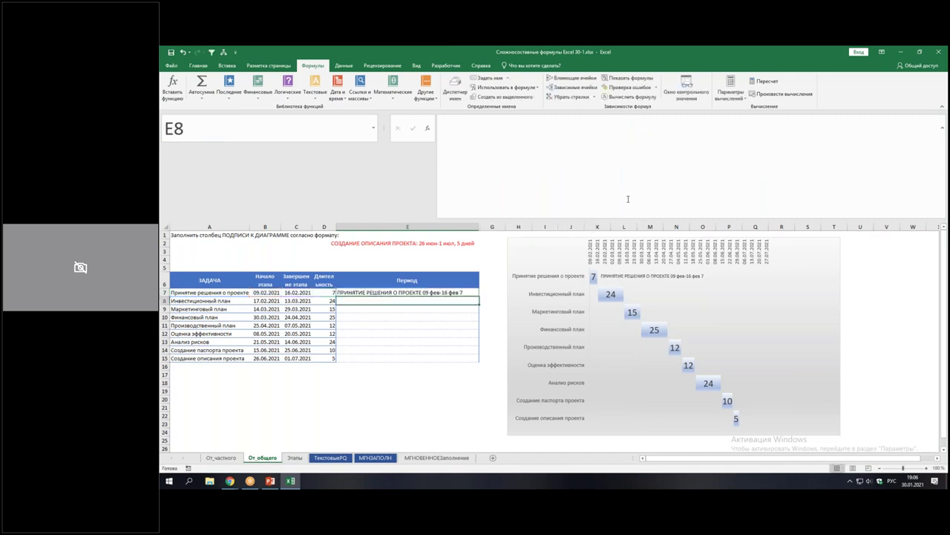
{"action": "left_click", "coordinate": [458, 293]}
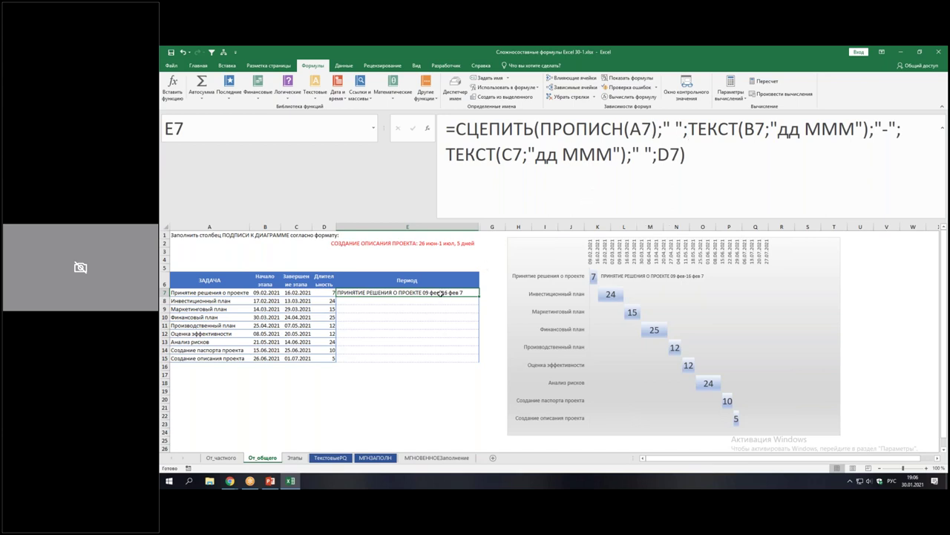
{"action": "left_click", "coordinate": [639, 152]}
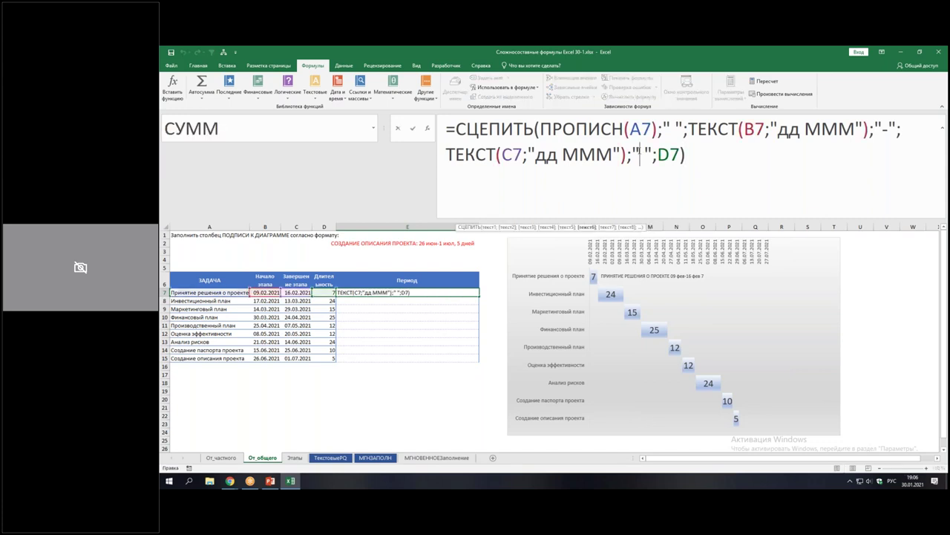
Add a comma before D7 and " дн." after it, then fill the formula down to E15
{"action": "type", "text": ", 7"}
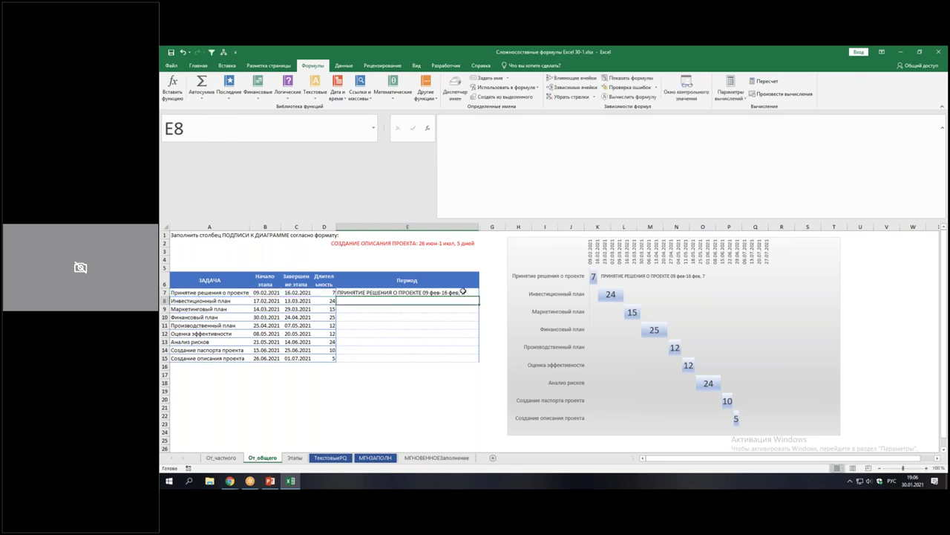
{"action": "left_click", "coordinate": [465, 292]}
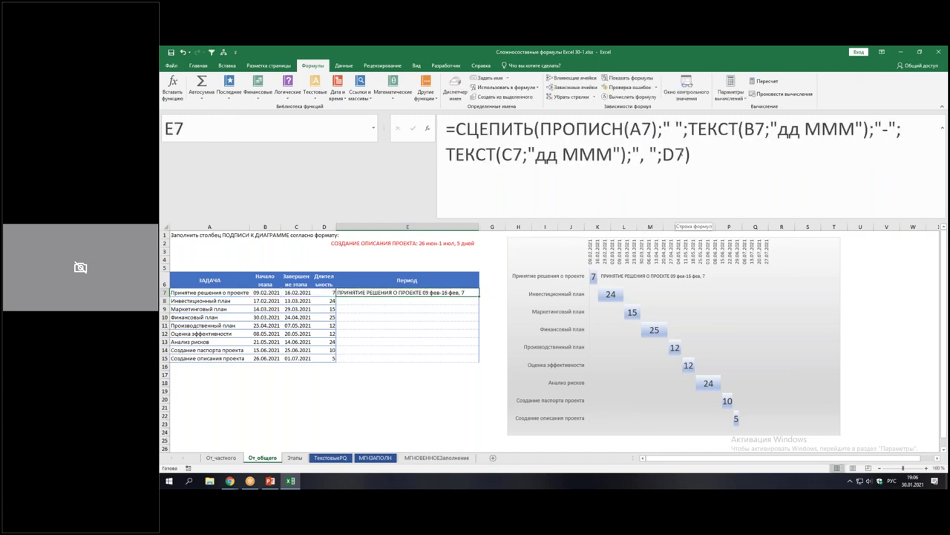
{"action": "left_click", "coordinate": [685, 154]}
{"action": "type", "text": ";"}
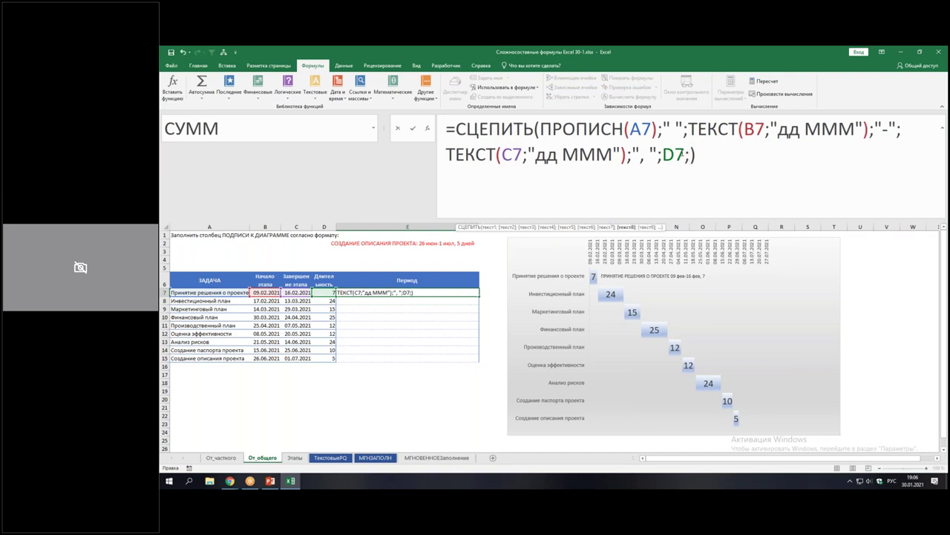
{"action": "type", "text": "\""}
{"action": "type", "text": " дн."}
{"action": "type", "text": "\""}
{"action": "key", "text": "Return"}
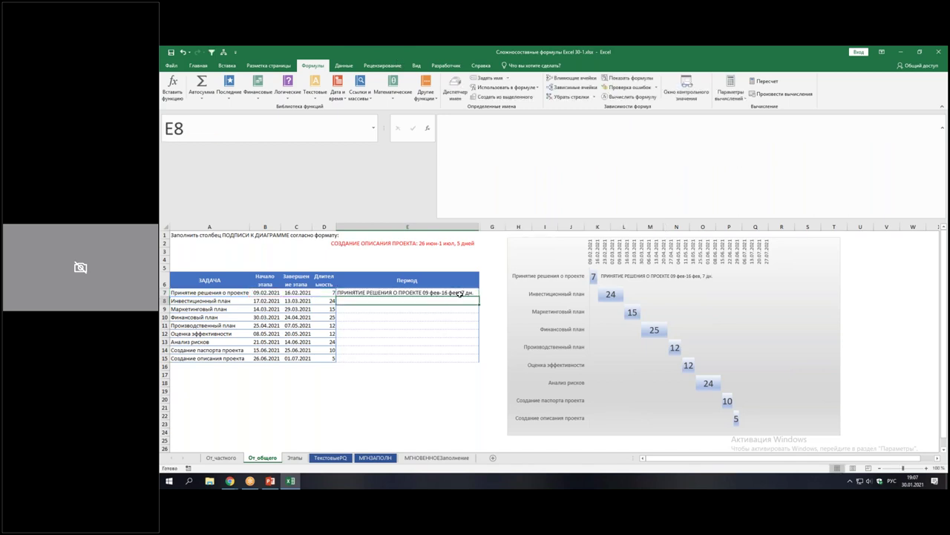
{"action": "left_click", "coordinate": [462, 293]}
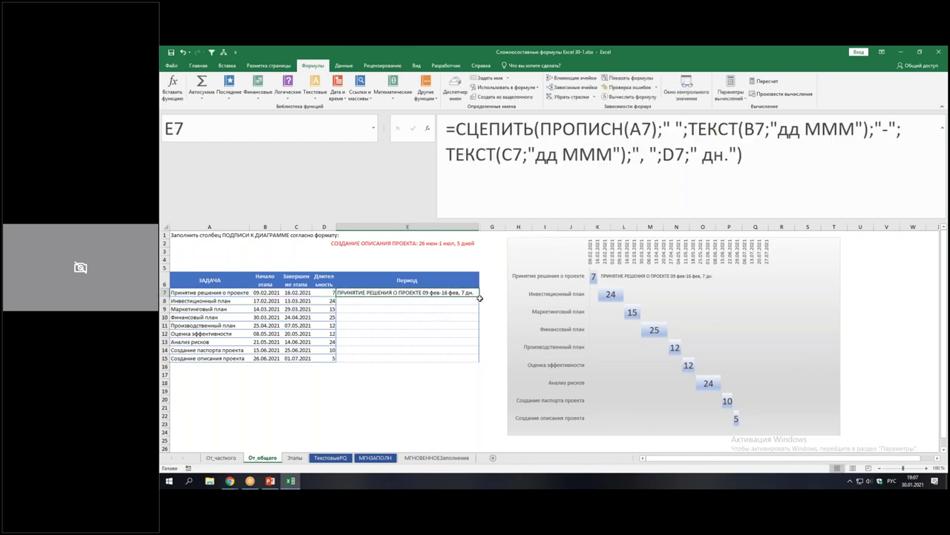
{"action": "double_click", "coordinate": [479, 298]}
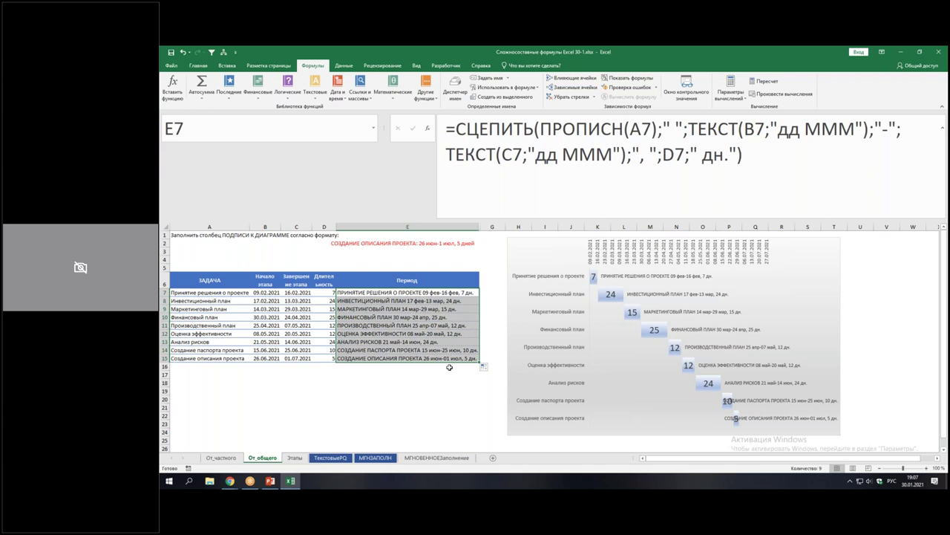
Review the copied period labels in E7:E15, noting the leading-zero day 08 in E12
{"action": "left_click", "coordinate": [459, 358]}
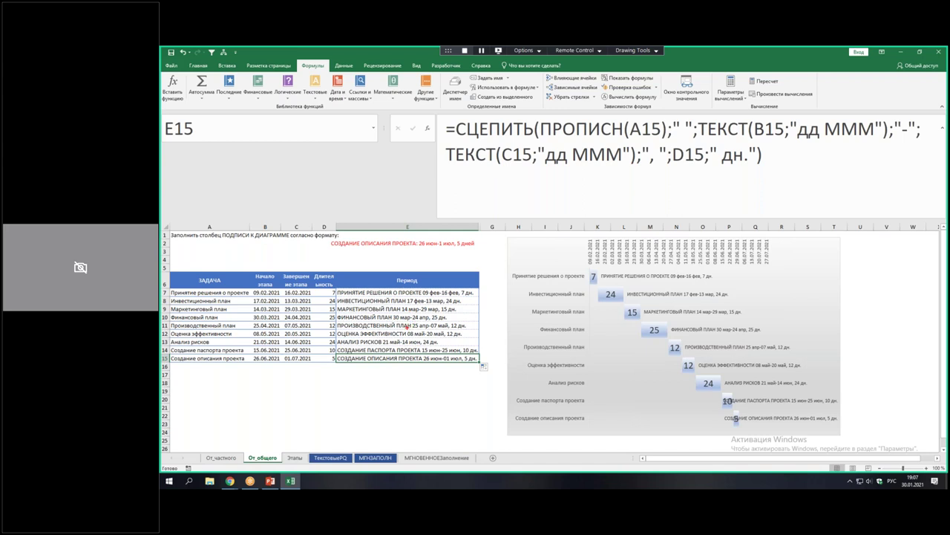
{"action": "left_click_drag", "start_coordinate": [405, 329], "coordinate": [415, 339]}
{"action": "left_click", "coordinate": [448, 295]}
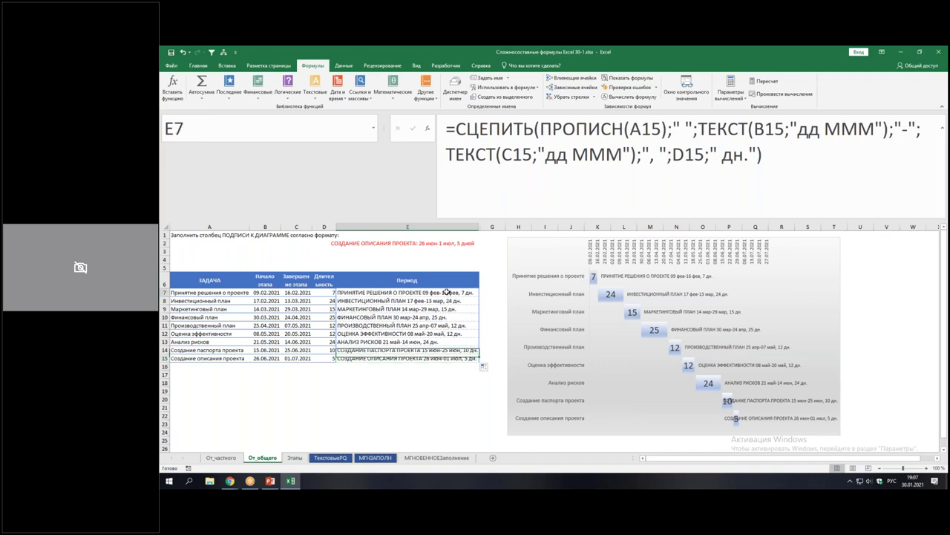
Change both date formats in E7 to "д МММ" and refill the formula down to E15
{"action": "left_click", "coordinate": [782, 130]}
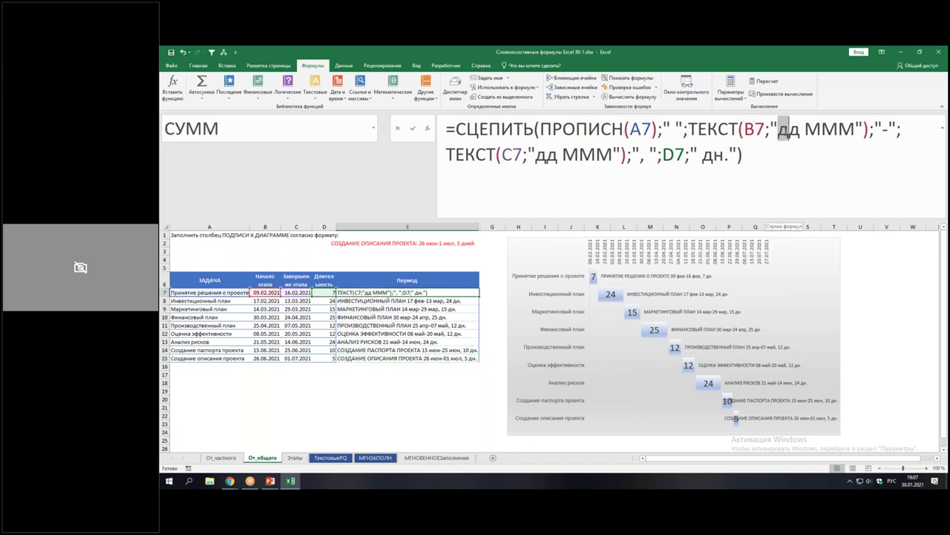
{"action": "key", "text": "Delete"}
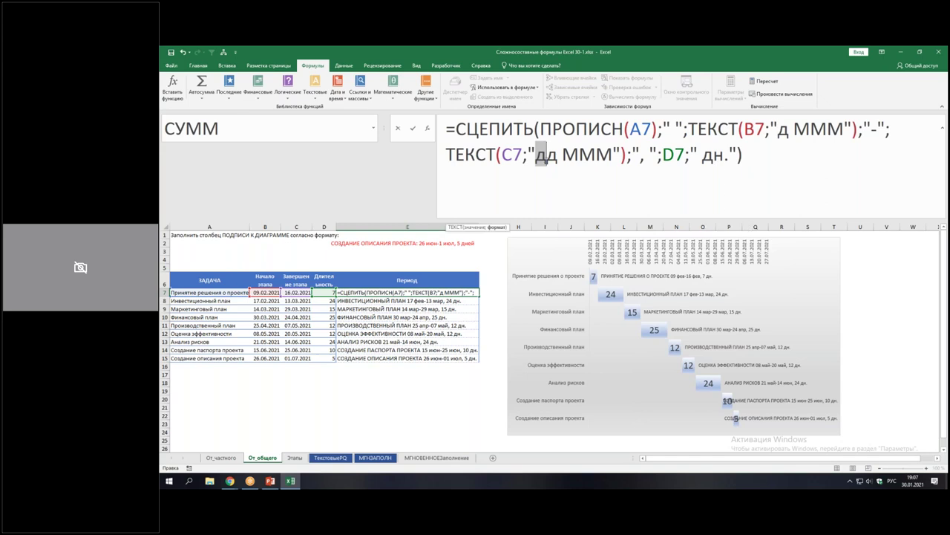
{"action": "key", "text": "Delete"}
{"action": "key", "text": "Return"}
{"action": "key", "text": "Up"}
{"action": "double_click", "coordinate": [481, 297]}
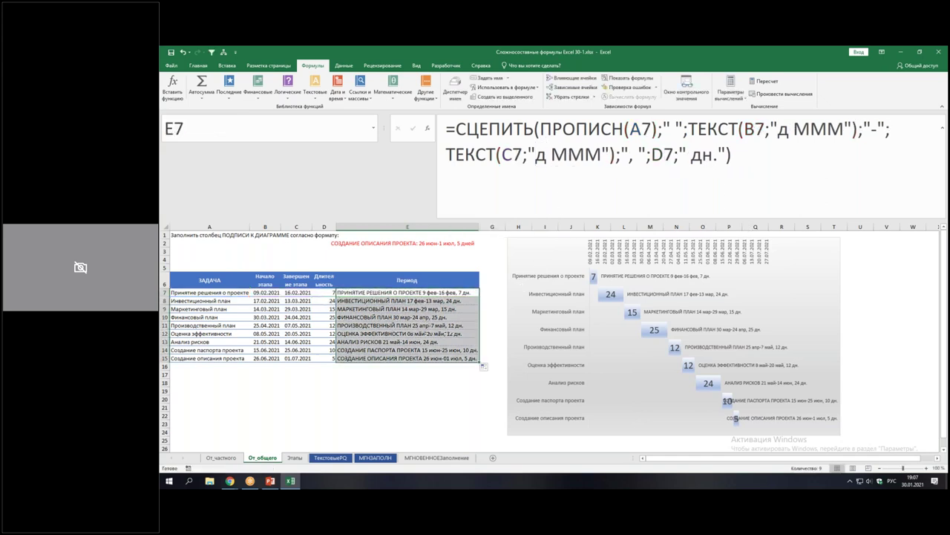
{"action": "left_click", "coordinate": [416, 335]}
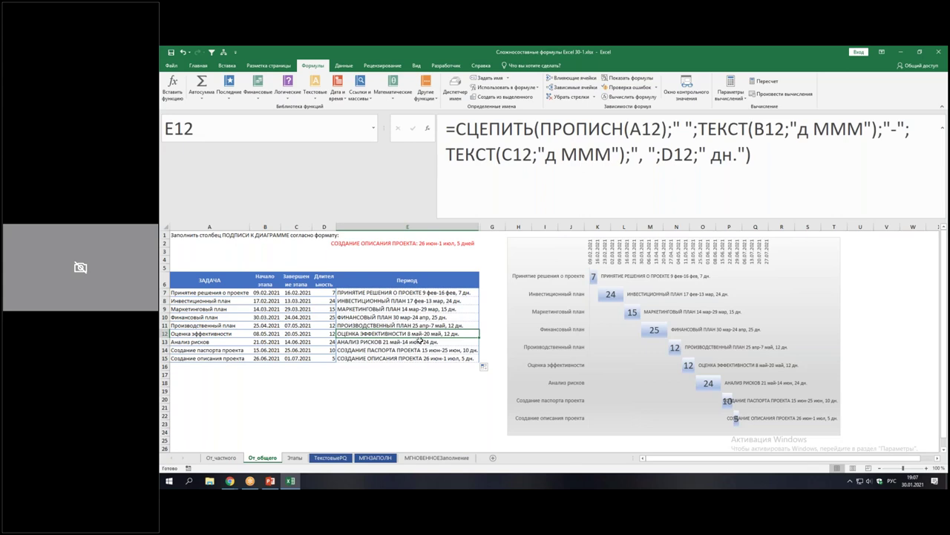
Highlight E7's arguments from ПРОПИСН through " дн.", then bring up the PowerPoint slides
{"action": "left_click", "coordinate": [403, 293]}
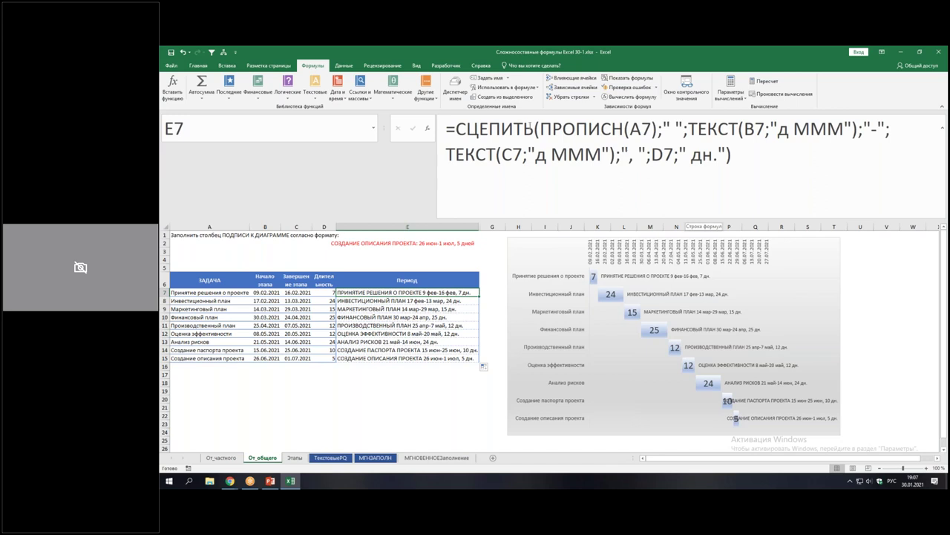
{"action": "left_click_drag", "start_coordinate": [541, 127], "coordinate": [718, 156]}
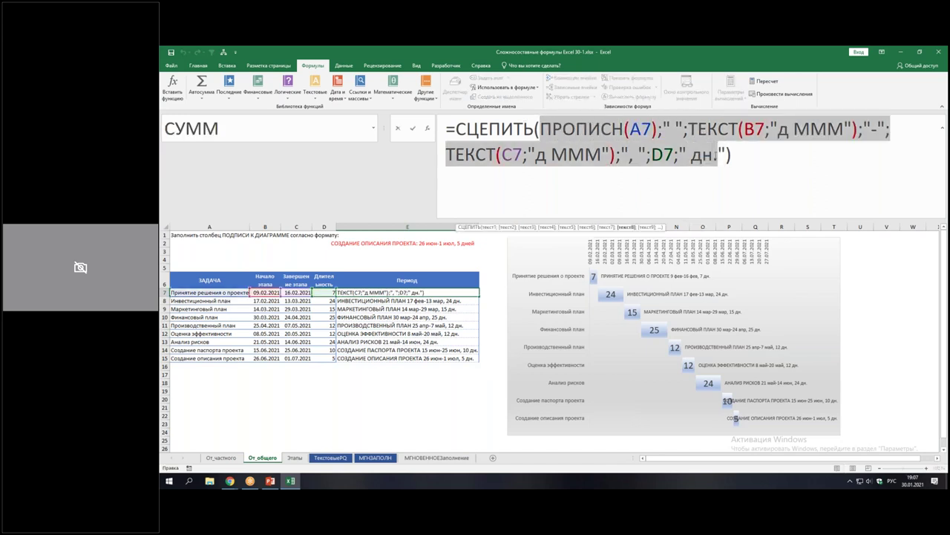
{"action": "key", "text": "Escape"}
{"action": "left_click", "coordinate": [270, 481]}
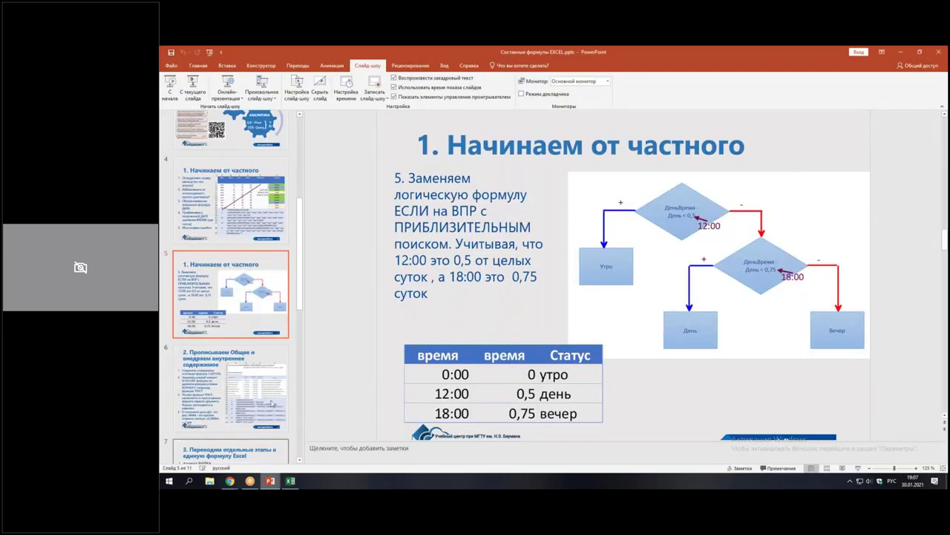
On slide 6, highlight the СЦЕПИТЬ, ПРОПИСН and ТЕКСТ formula steps in rows 16–18
{"action": "left_click", "coordinate": [250, 387]}
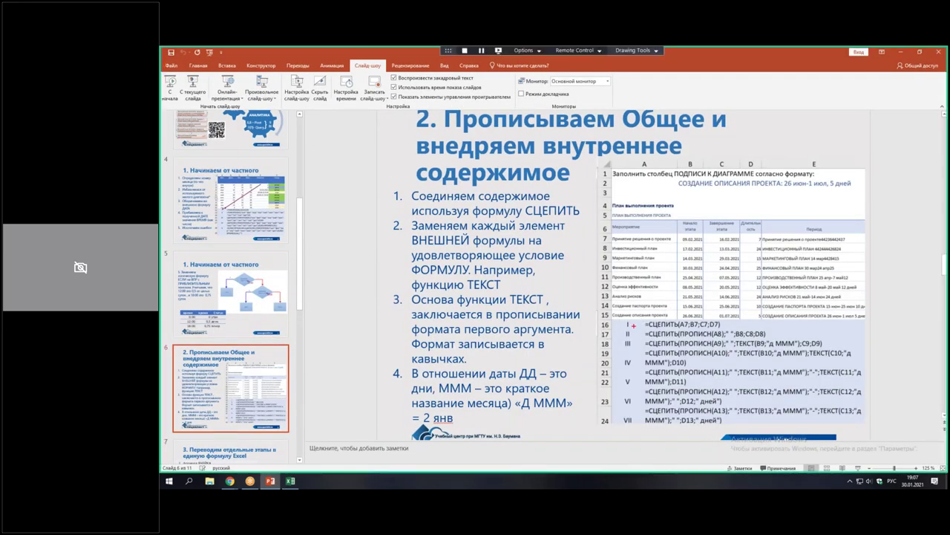
{"action": "left_click_drag", "start_coordinate": [643, 317], "coordinate": [741, 329]}
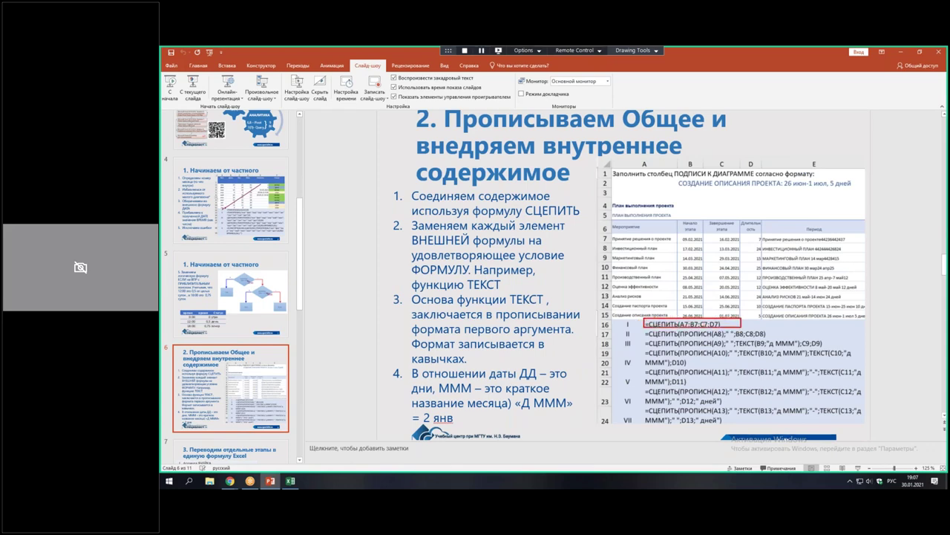
{"action": "left_click_drag", "start_coordinate": [639, 329], "coordinate": [727, 340]}
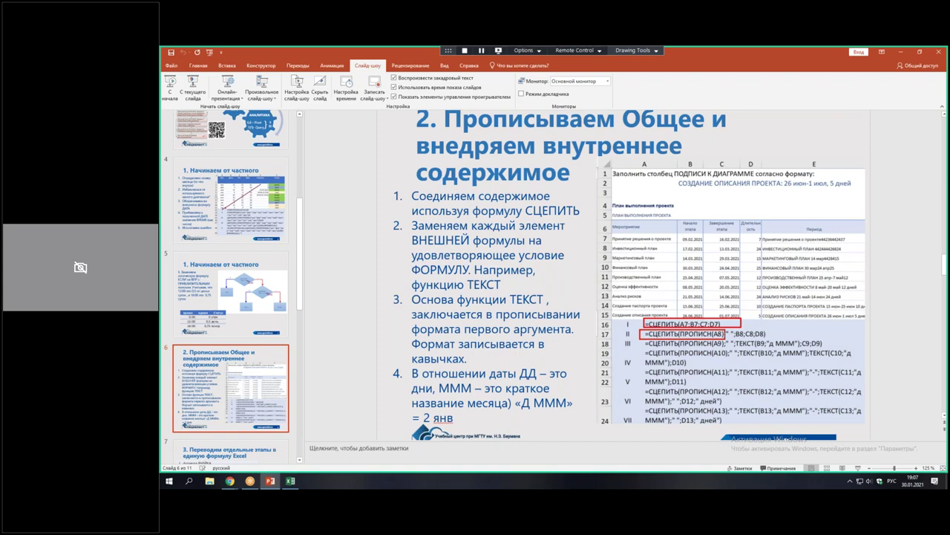
{"action": "left_click_drag", "start_coordinate": [635, 339], "coordinate": [799, 348]}
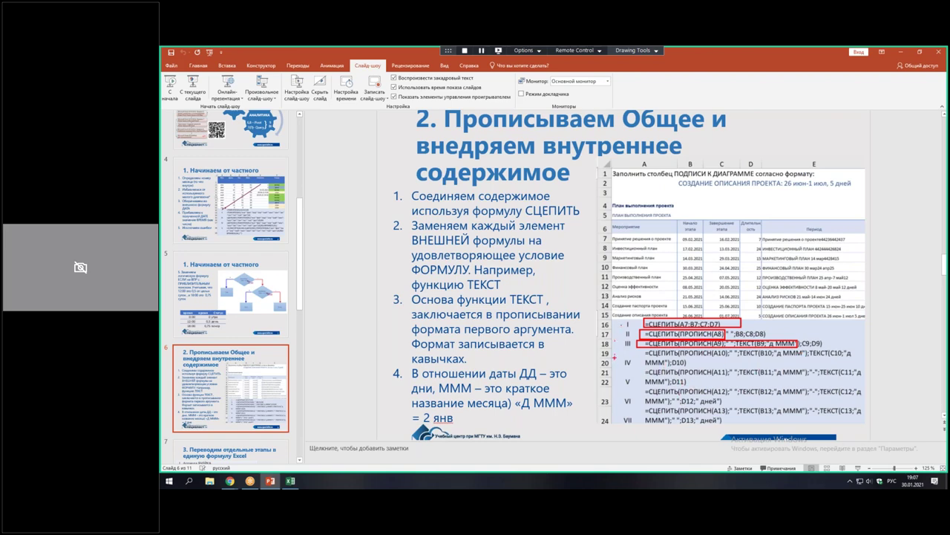
{"action": "key", "text": "Escape"}
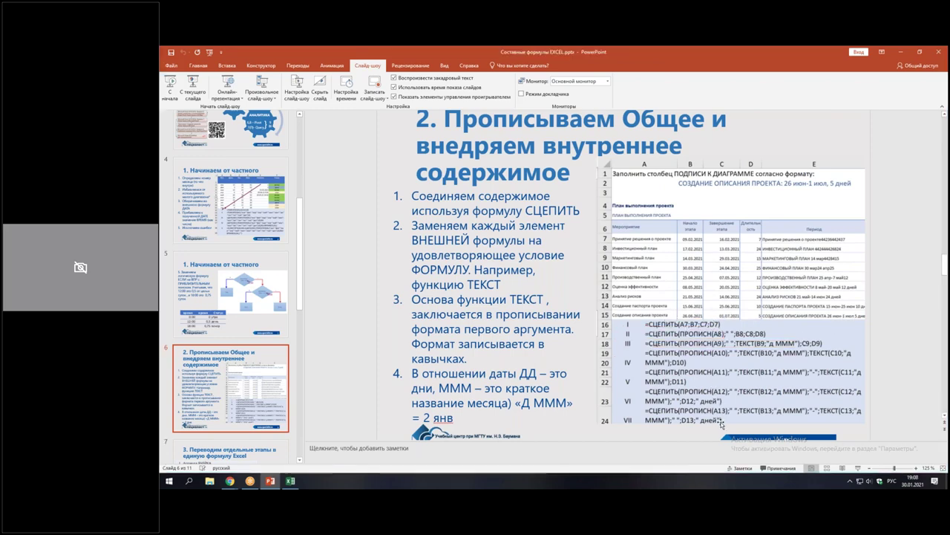
Glance at slide 4, return to slide 6, then go back to Excel
{"action": "left_click", "coordinate": [240, 218]}
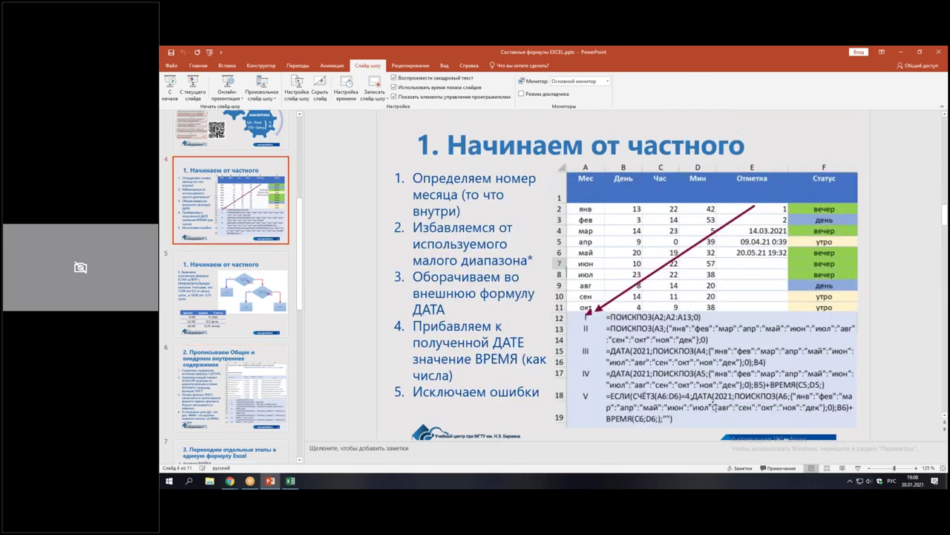
{"action": "left_click", "coordinate": [267, 421]}
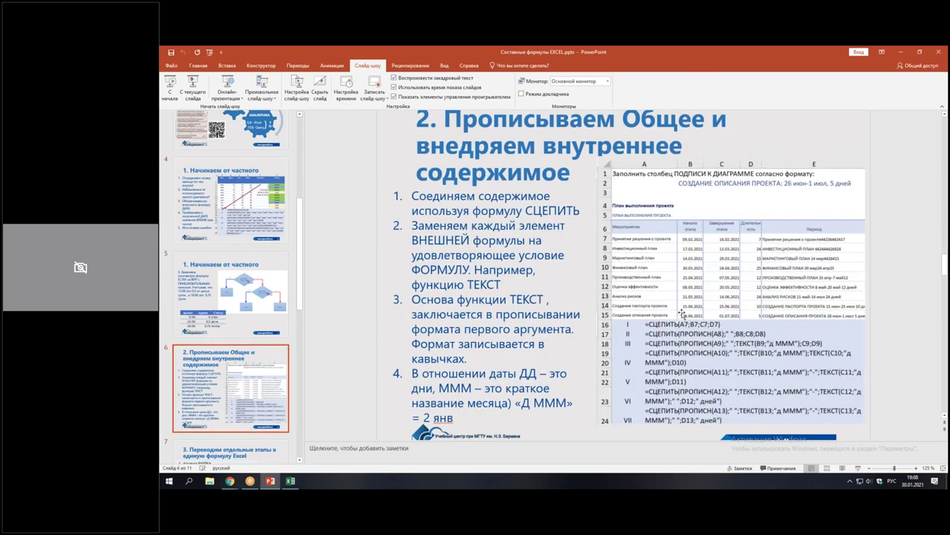
{"action": "left_click", "coordinate": [292, 482]}
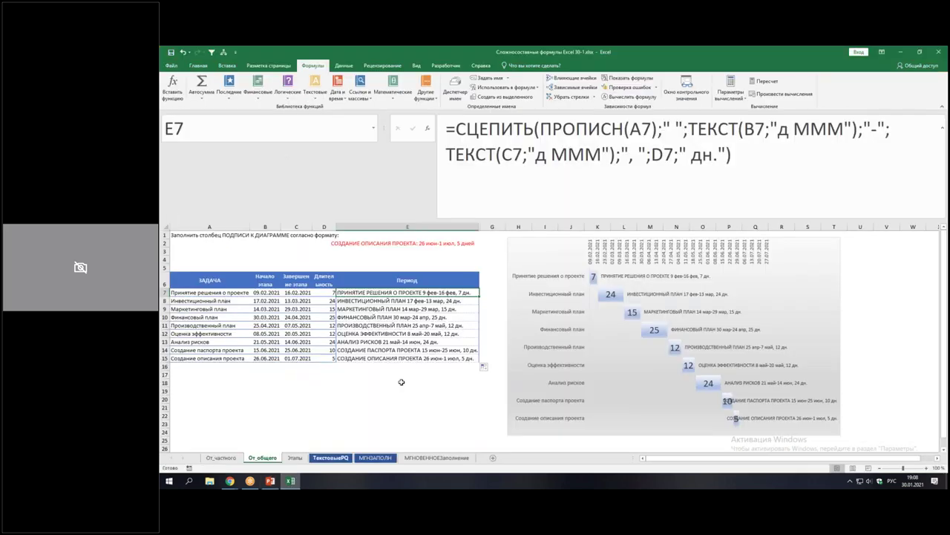
Back in Excel, exit E7's Period formula without changes and select E18
{"action": "key", "text": "F2"}
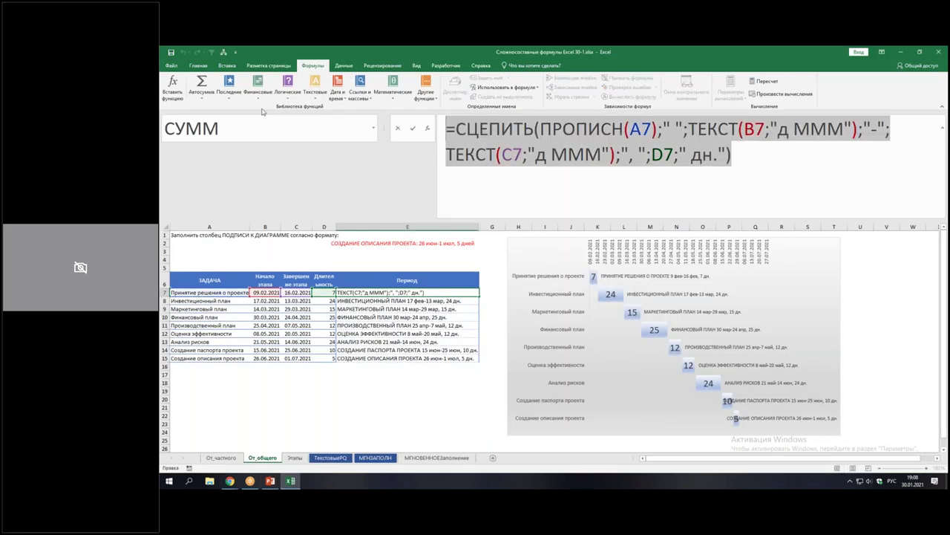
{"action": "key", "text": "Home"}
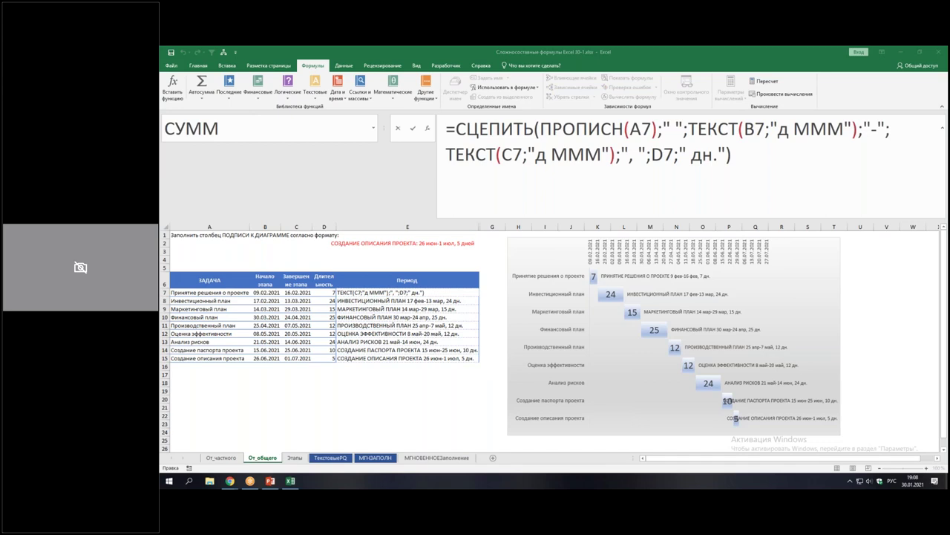
{"action": "key", "text": "Escape"}
{"action": "left_click", "coordinate": [379, 384]}
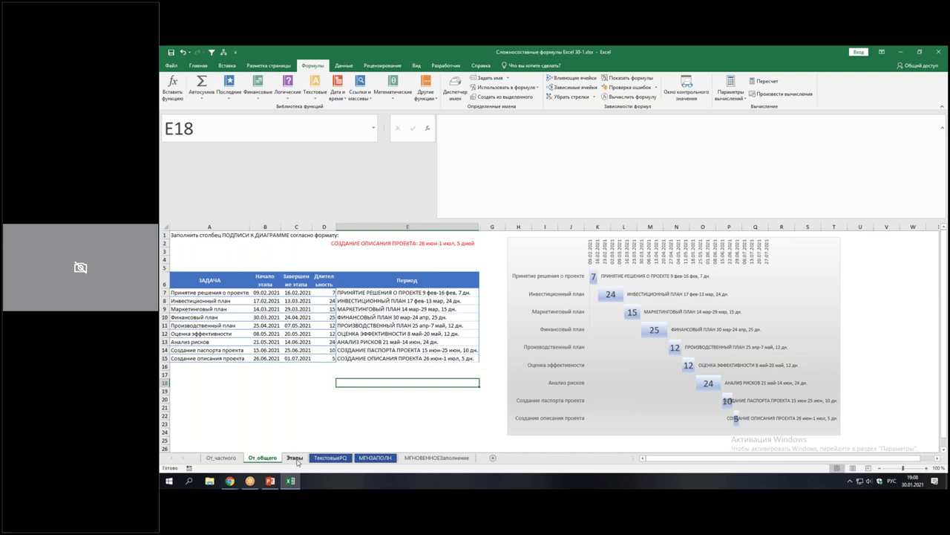
Open the Этапы sheet, browse the От_общего and От_частного tabs, then select B13
{"action": "left_click", "coordinate": [297, 458]}
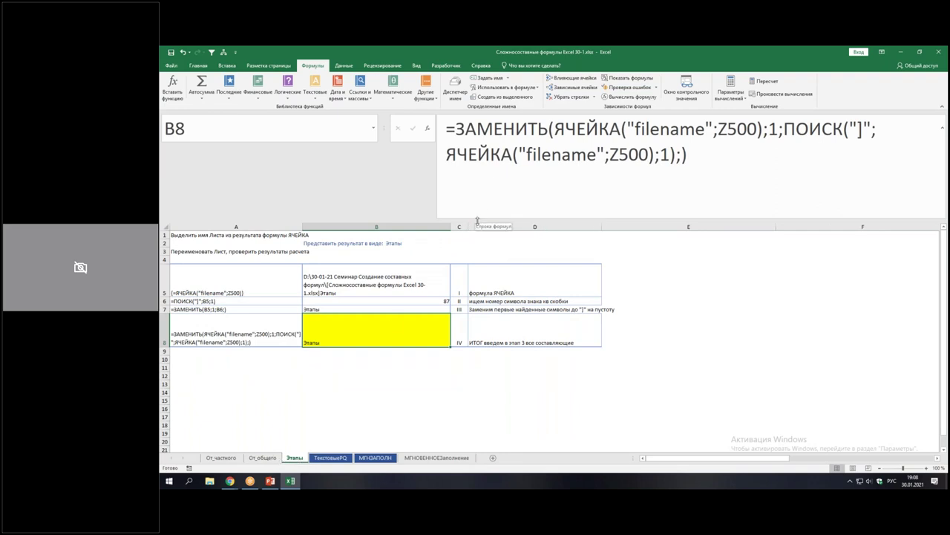
{"action": "left_click_drag", "start_coordinate": [478, 217], "coordinate": [478, 167]}
{"action": "left_click", "coordinate": [421, 371]}
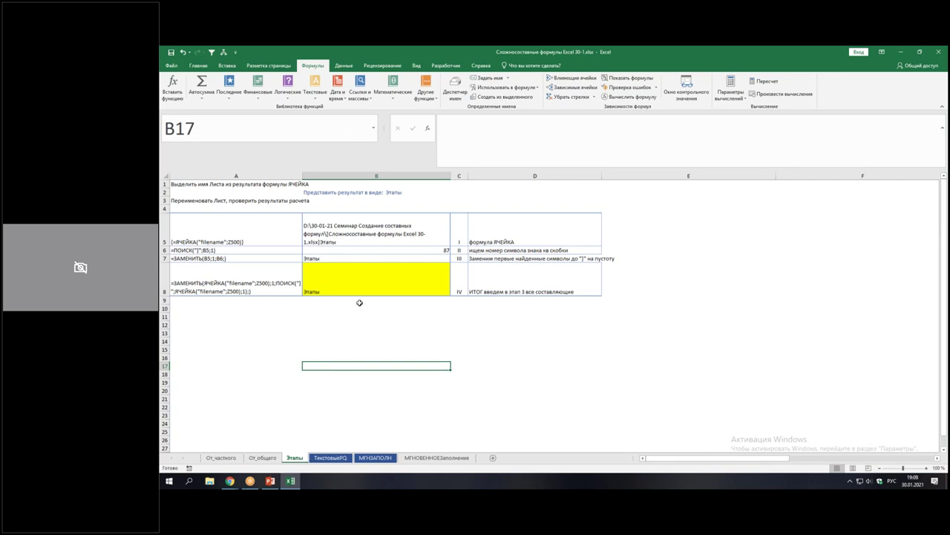
{"action": "left_click", "coordinate": [262, 458]}
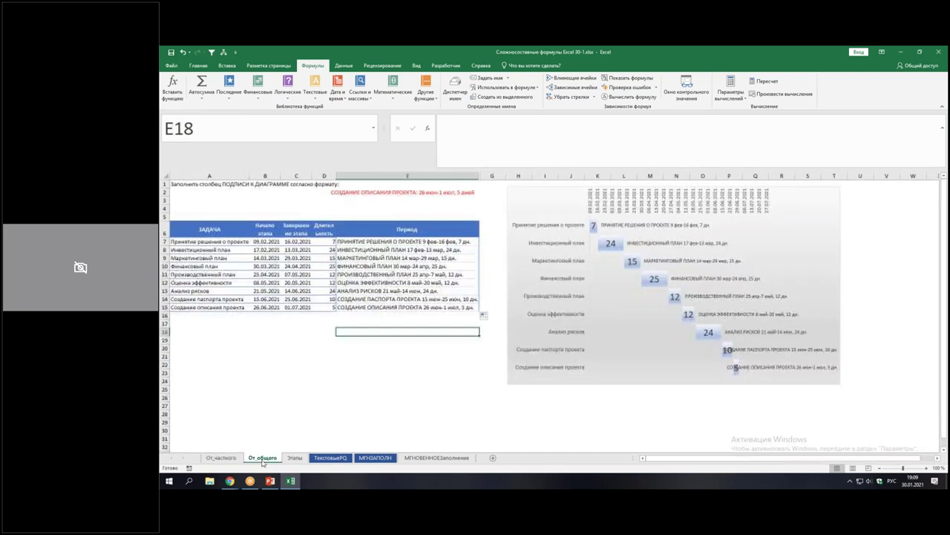
{"action": "left_click", "coordinate": [223, 458]}
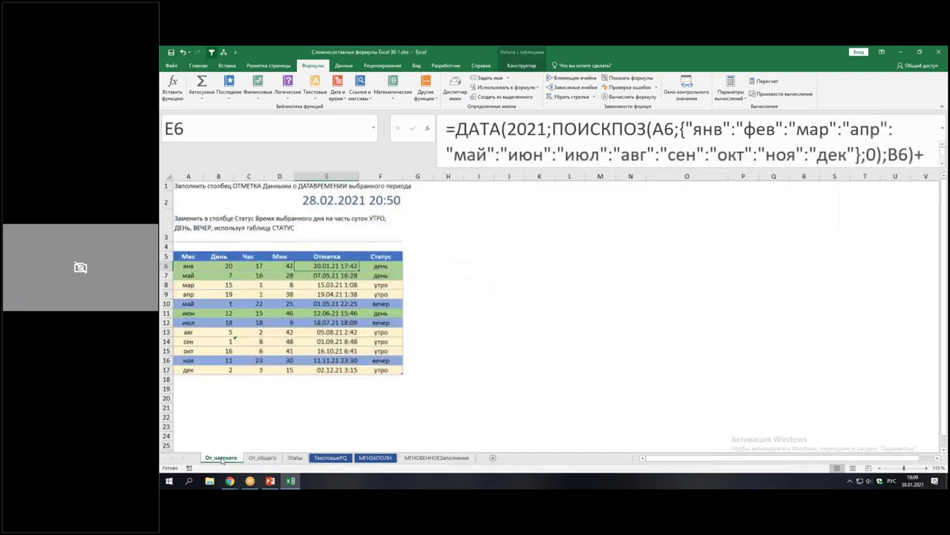
{"action": "left_click", "coordinate": [301, 458]}
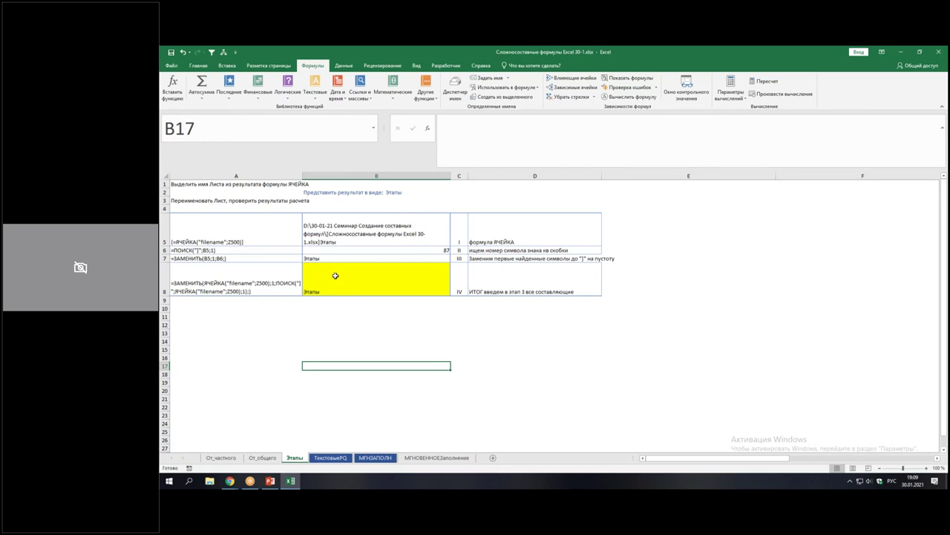
{"action": "left_click", "coordinate": [333, 331]}
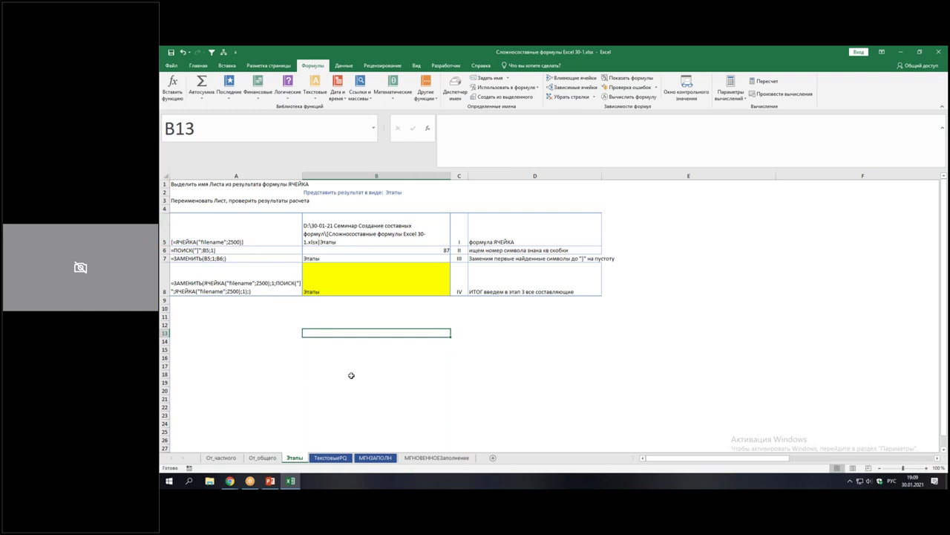
Start B13's formula as =ЯЧЕЙКА with the имяфайла info type and a reference cell
{"action": "type", "text": "="}
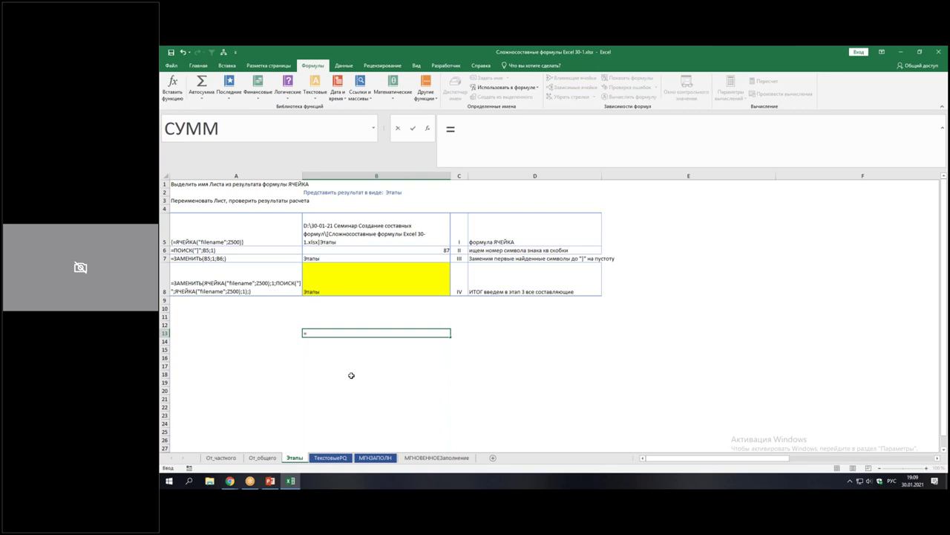
{"action": "type", "text": "яче"}
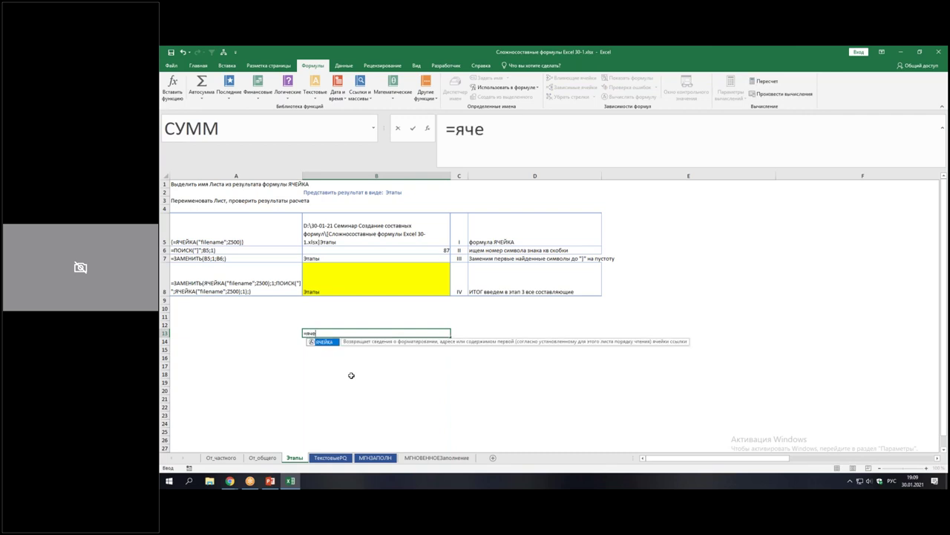
{"action": "key", "text": "Tab"}
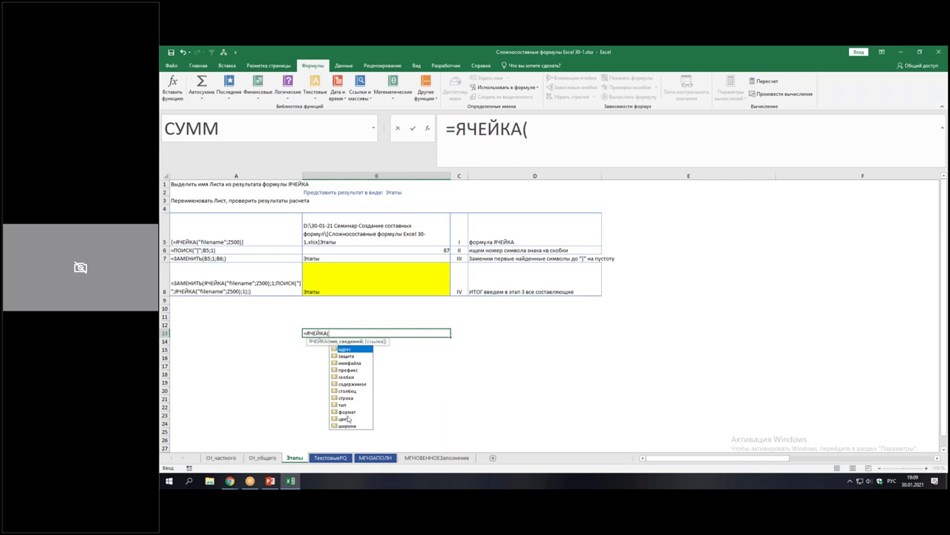
{"action": "double_click", "coordinate": [349, 363]}
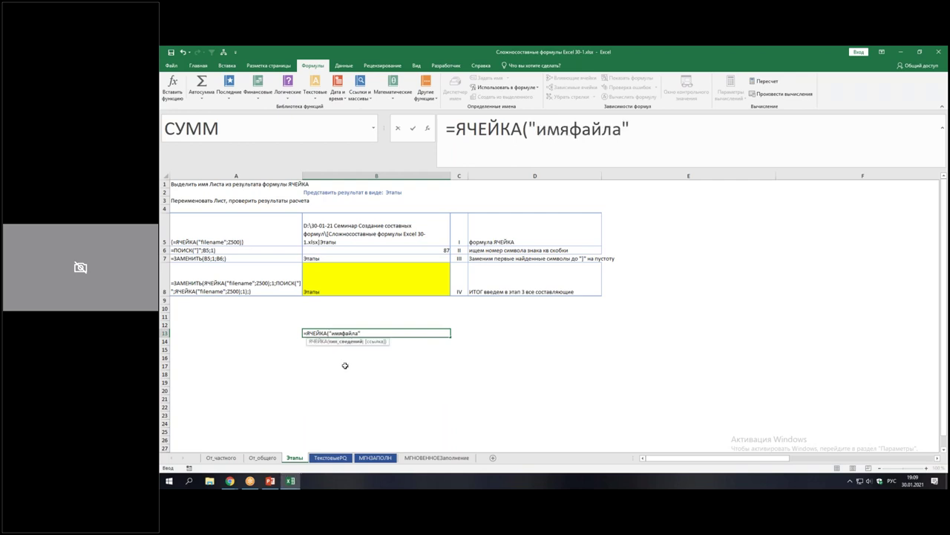
{"action": "type", "text": ";"}
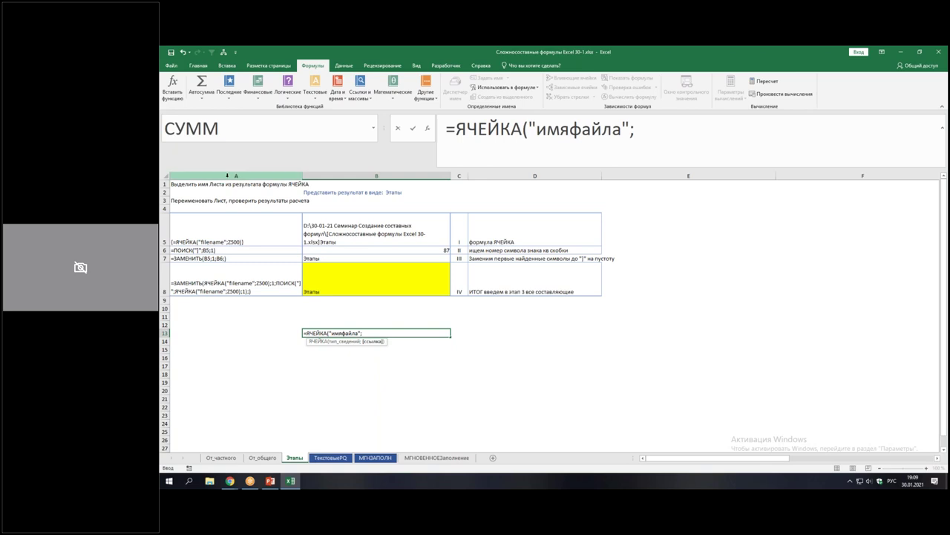
{"action": "scroll", "coordinate": [680, 379], "scroll_direction": "down", "scroll_amount": 5}
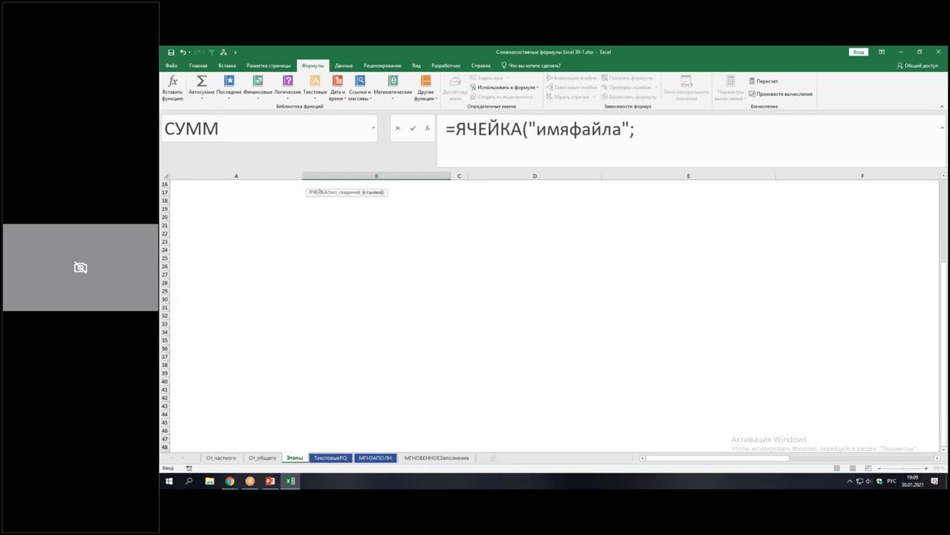
{"action": "left_click", "coordinate": [774, 384]}
{"action": "scroll", "coordinate": [537, 293], "scroll_direction": "up", "scroll_amount": 5}
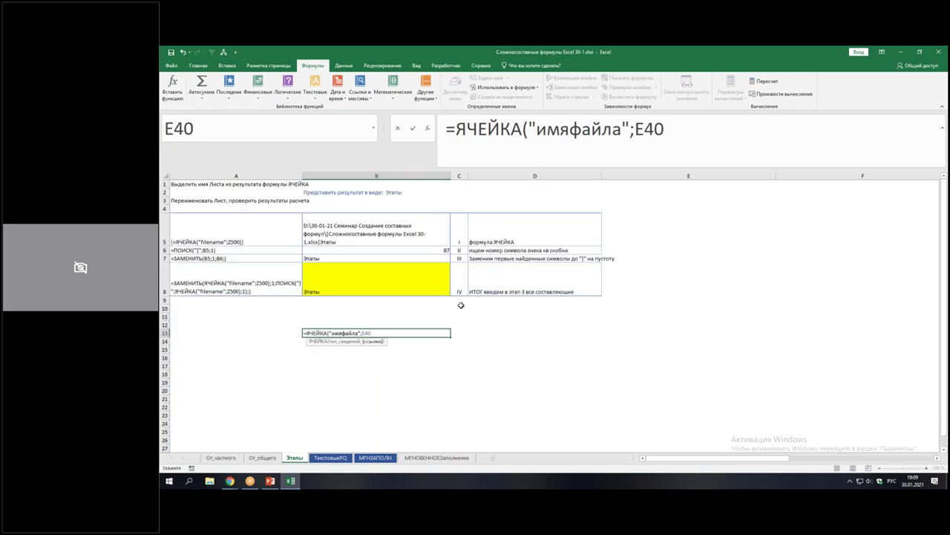
Replace the E40 reference with Z500 and enter the ЯЧЕЙКА formula in B13
{"action": "left_click_drag", "start_coordinate": [634, 129], "coordinate": [664, 129]}
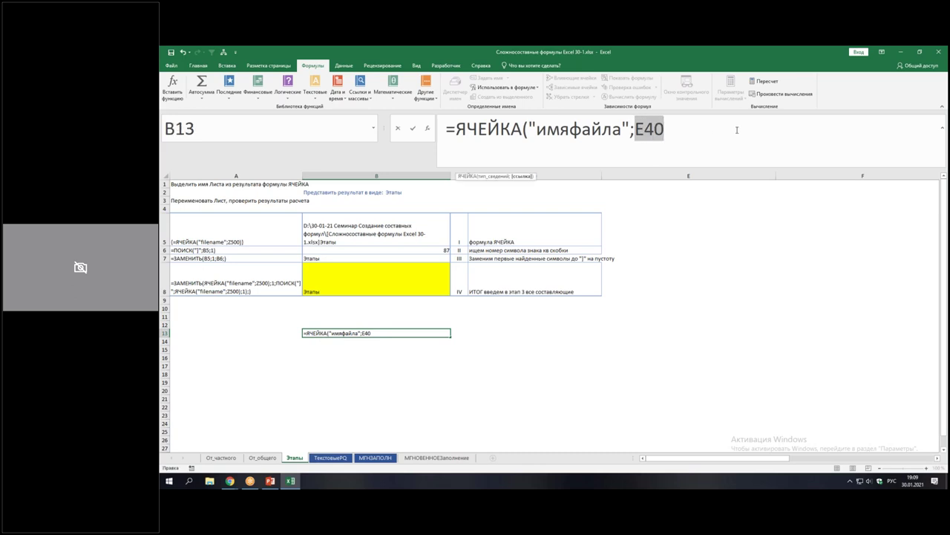
{"action": "type", "text": "я"}
{"action": "key", "text": "BackSpace"}
{"action": "key", "text": "alt+shift"}
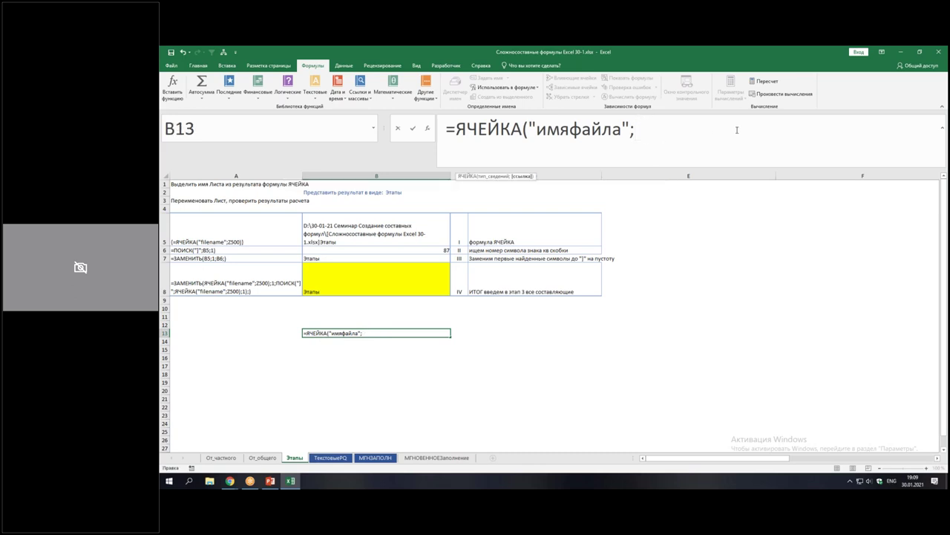
{"action": "type", "text": "z500"}
{"action": "type", "text": ")"}
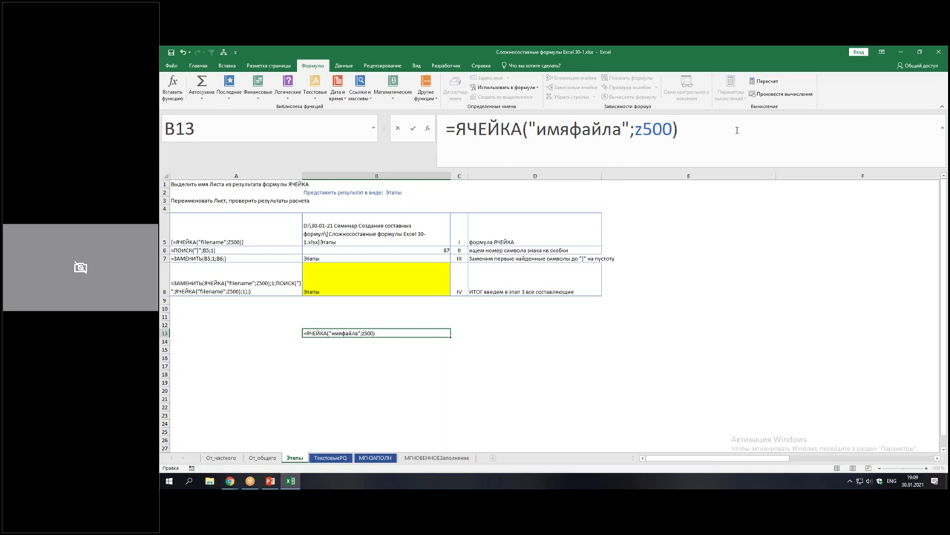
{"action": "left_click", "coordinate": [737, 130]}
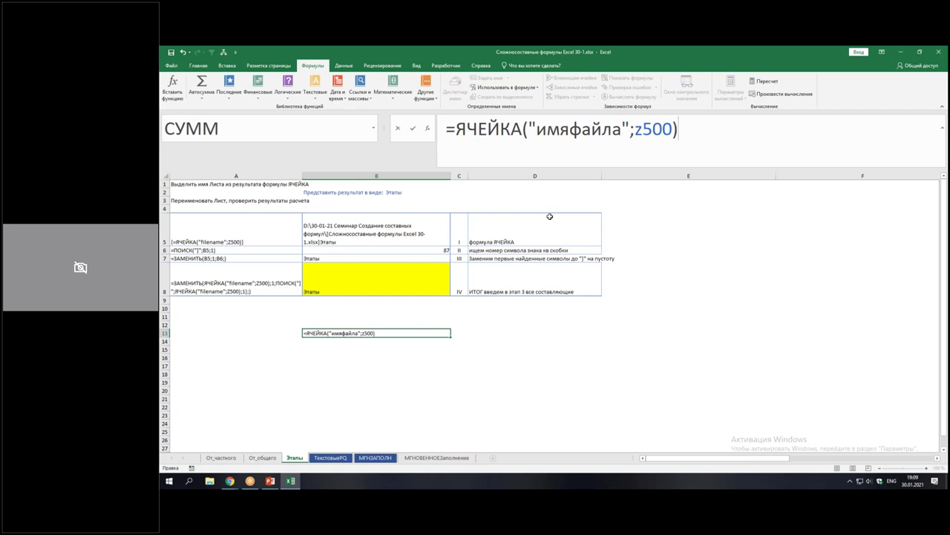
{"action": "key", "text": "ctrl+Return"}
{"action": "key", "text": "Return"}
{"action": "key", "text": "Up"}
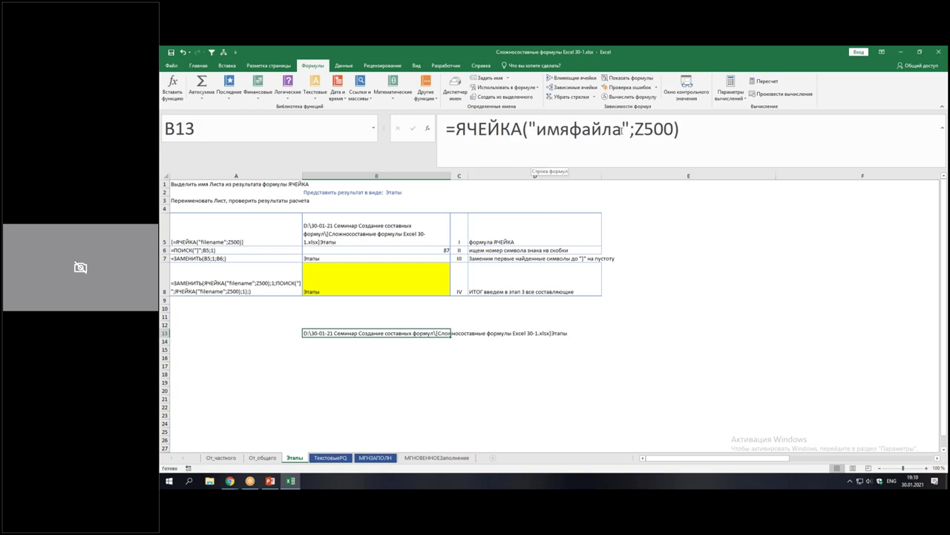
Change the имяфайла argument to "filename" so B13 reads =ЯЧЕЙКА("filename";Z500)
{"action": "left_click_drag", "start_coordinate": [621, 130], "coordinate": [536, 130]}
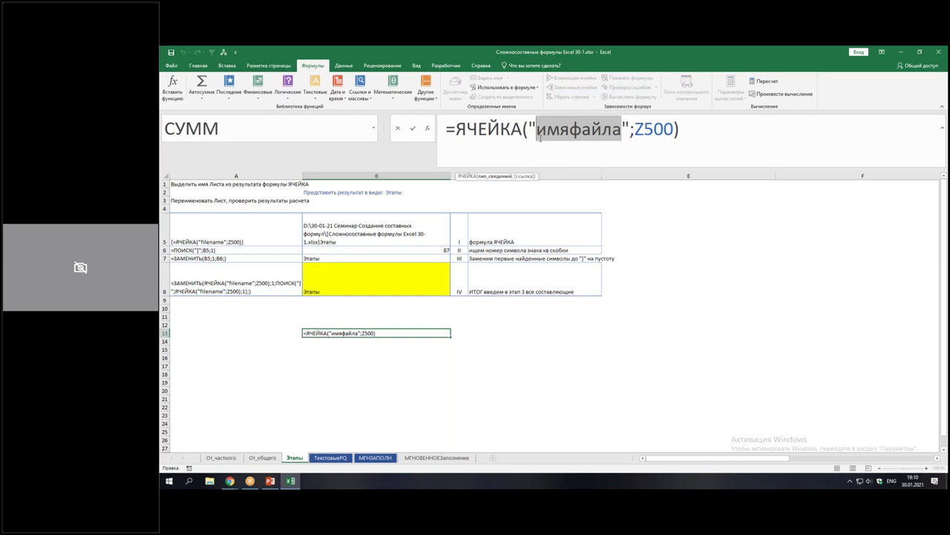
{"action": "type", "text": "fi"}
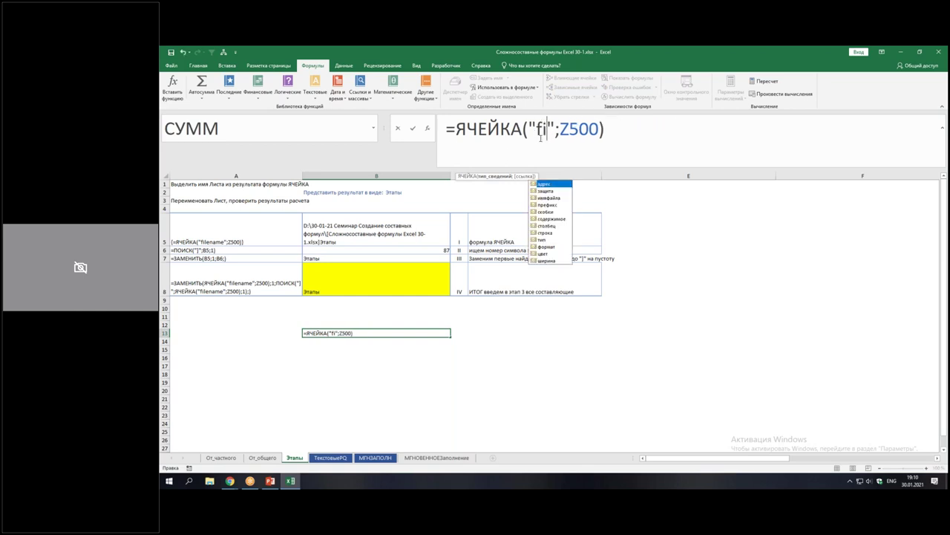
{"action": "type", "text": "lename"}
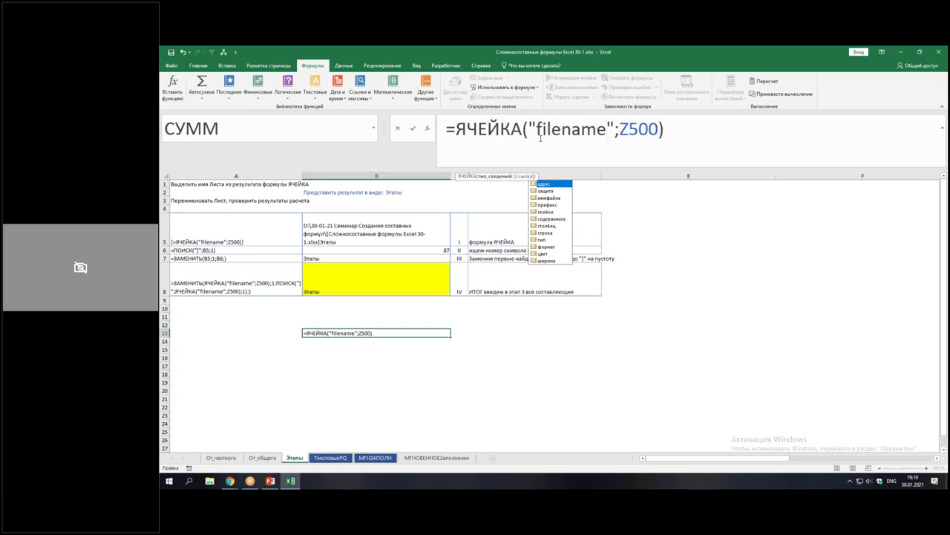
{"action": "key", "text": "Return"}
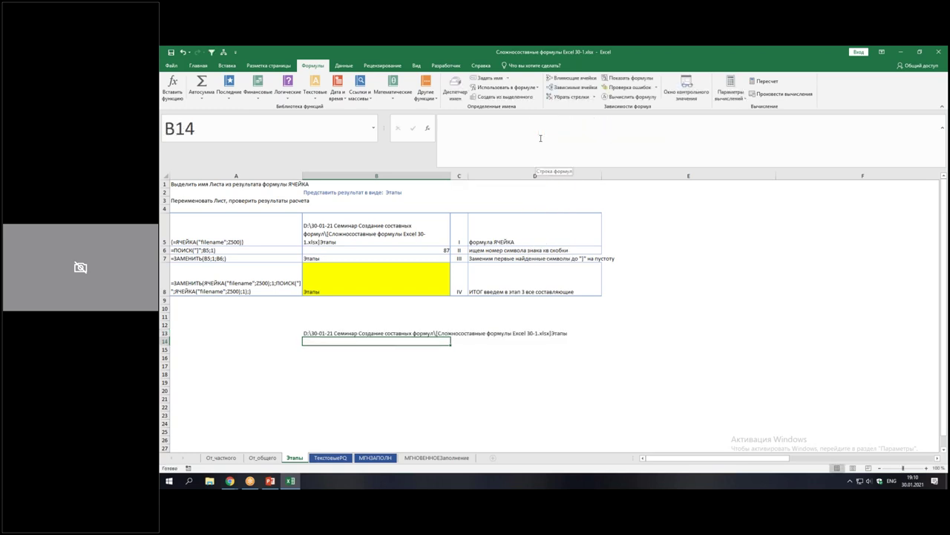
{"action": "key", "text": "Up"}
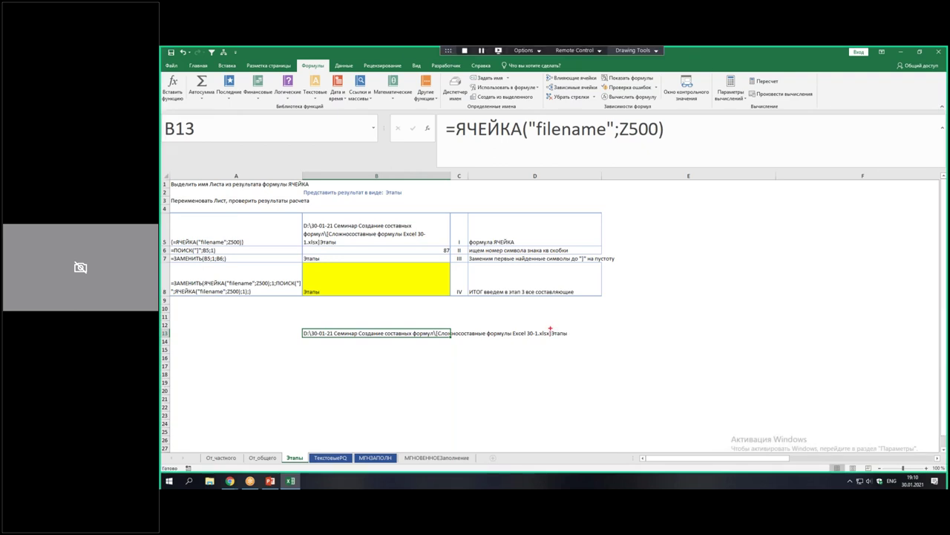
{"action": "left_click_drag", "start_coordinate": [551, 328], "coordinate": [434, 338]}
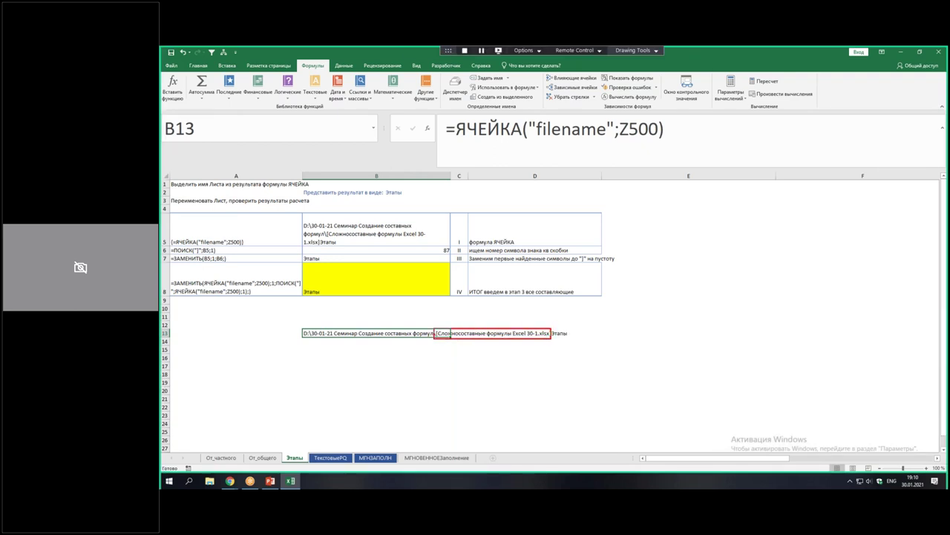
{"action": "left_click_drag", "start_coordinate": [434, 328], "coordinate": [451, 338]}
{"action": "left_click_drag", "start_coordinate": [554, 340], "coordinate": [578, 341]}
{"action": "key", "text": "Escape"}
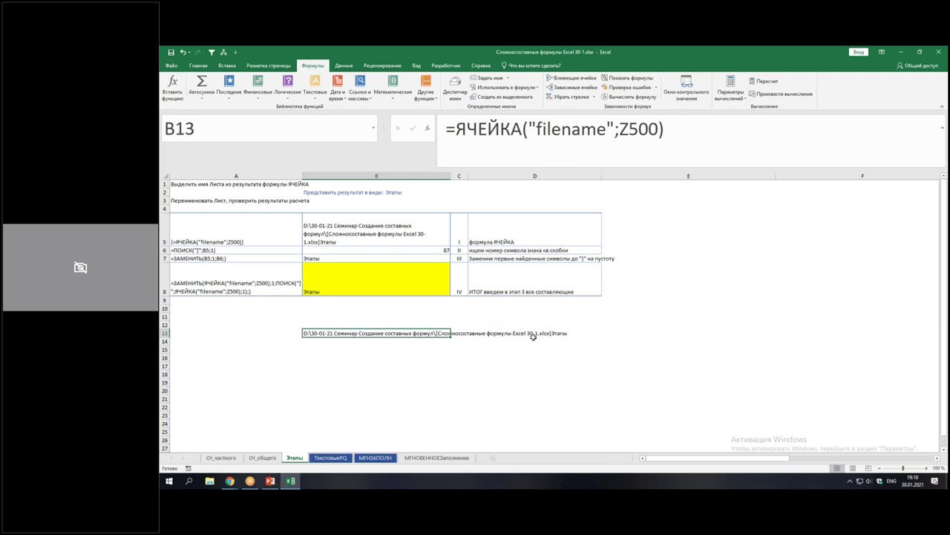
{"action": "left_click", "coordinate": [356, 347]}
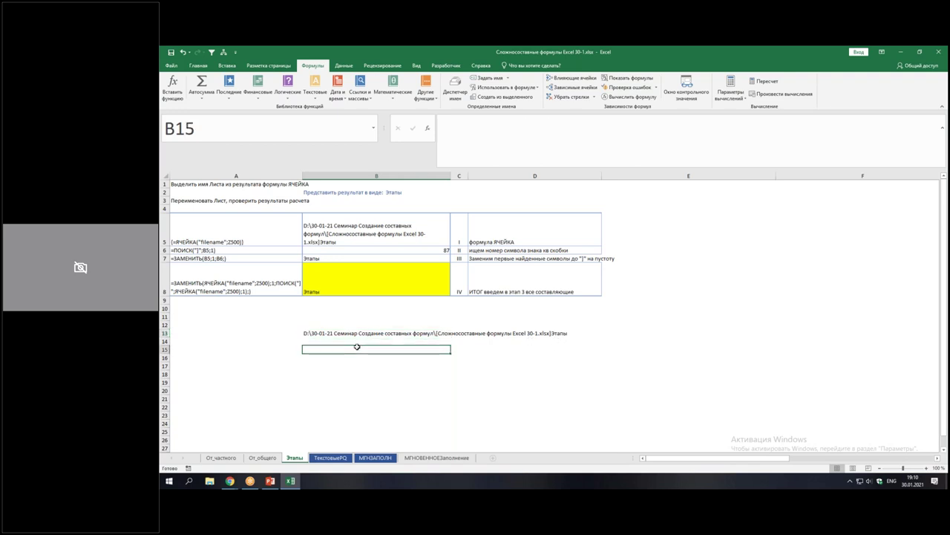
Enter =ПОИСК("]";B13;1) in B15 to locate the closing bracket at position 87
{"action": "type", "text": "="}
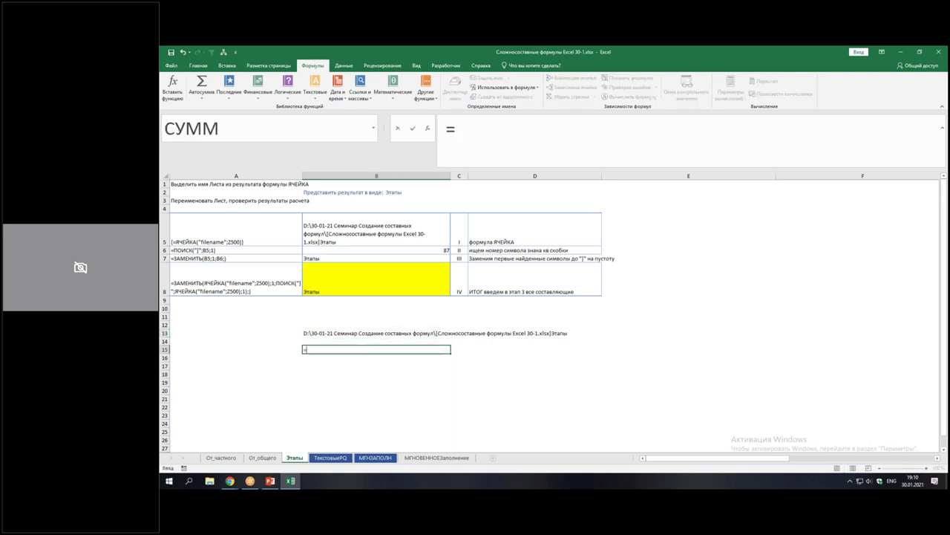
{"action": "type", "text": "gjbcr"}
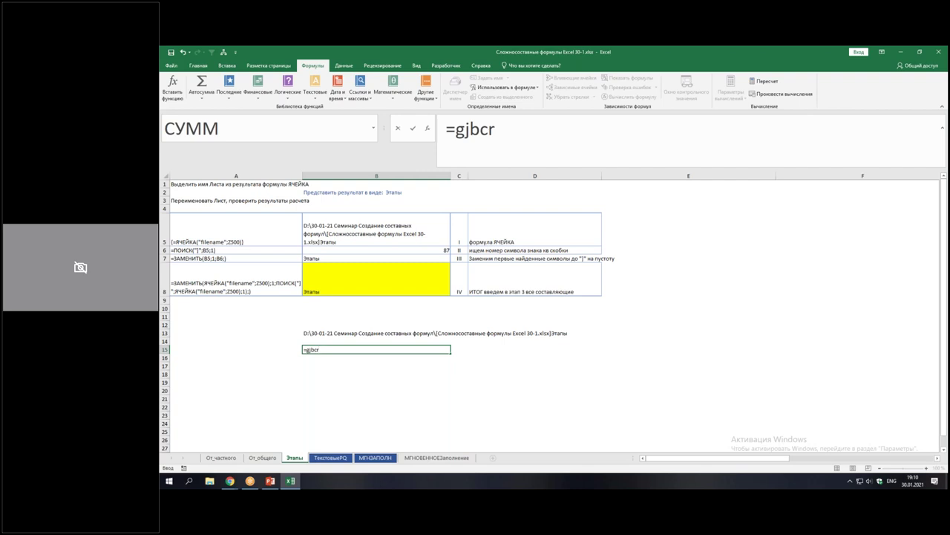
{"action": "key", "text": "BackSpace"}
{"action": "key", "text": "BackSpace"}
{"action": "key", "text": "BackSpace"}
{"action": "key", "text": "BackSpace"}
{"action": "key", "text": "alt+shift"}
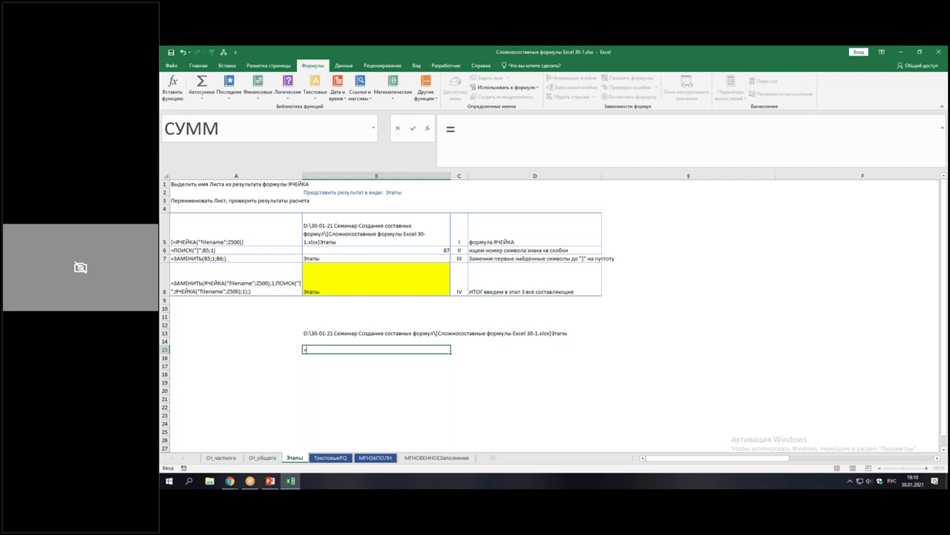
{"action": "key", "text": "BackSpace"}
{"action": "type", "text": "="}
{"action": "type", "text": "поиск"}
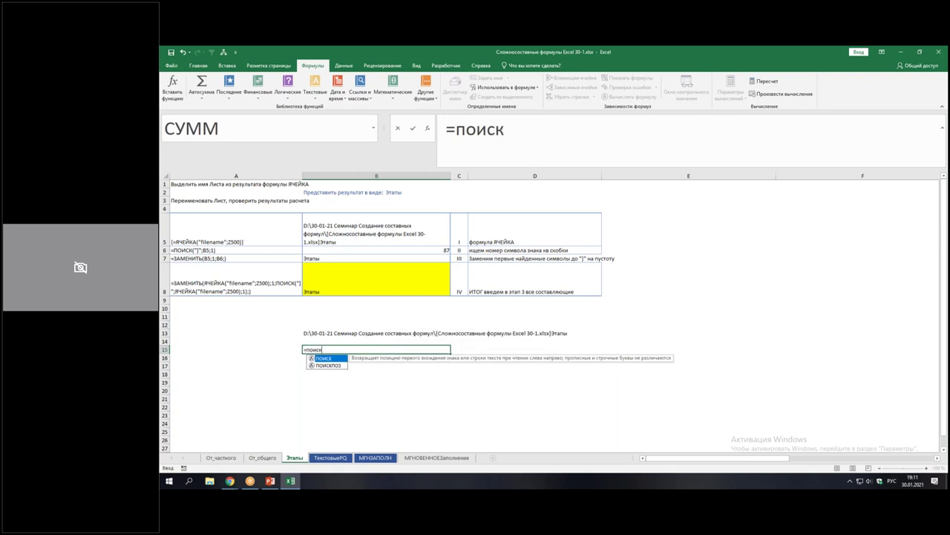
{"action": "key", "text": "Tab"}
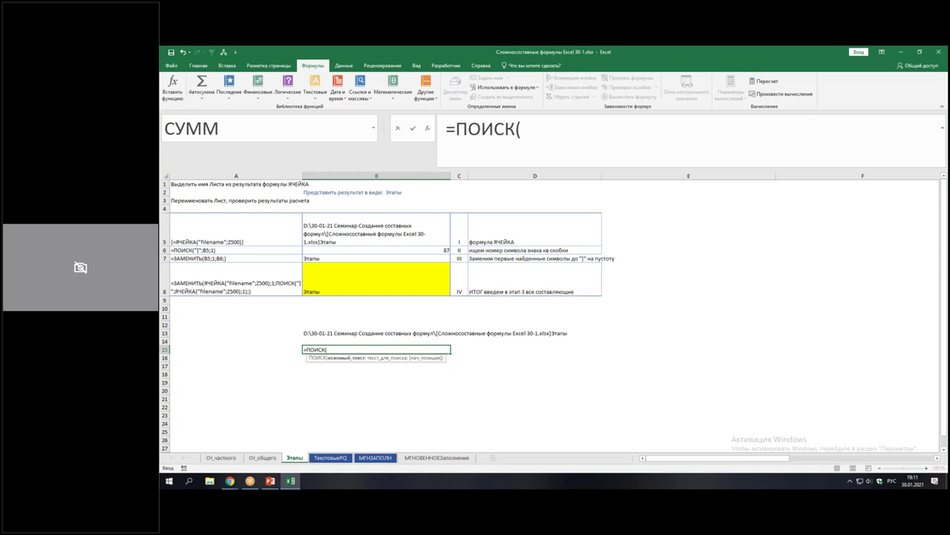
{"action": "type", "text": "\""}
{"action": "type", "text": "]"}
{"action": "key", "text": "alt+shift"}
{"action": "type", "text": "\""}
{"action": "type", "text": ";"}
{"action": "left_click", "coordinate": [309, 334]}
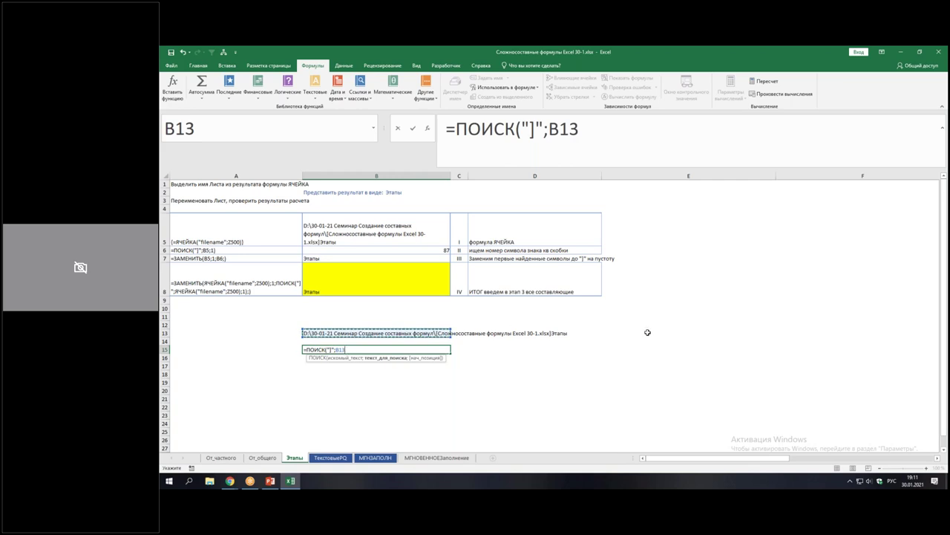
{"action": "type", "text": ";"}
{"action": "type", "text": "1"}
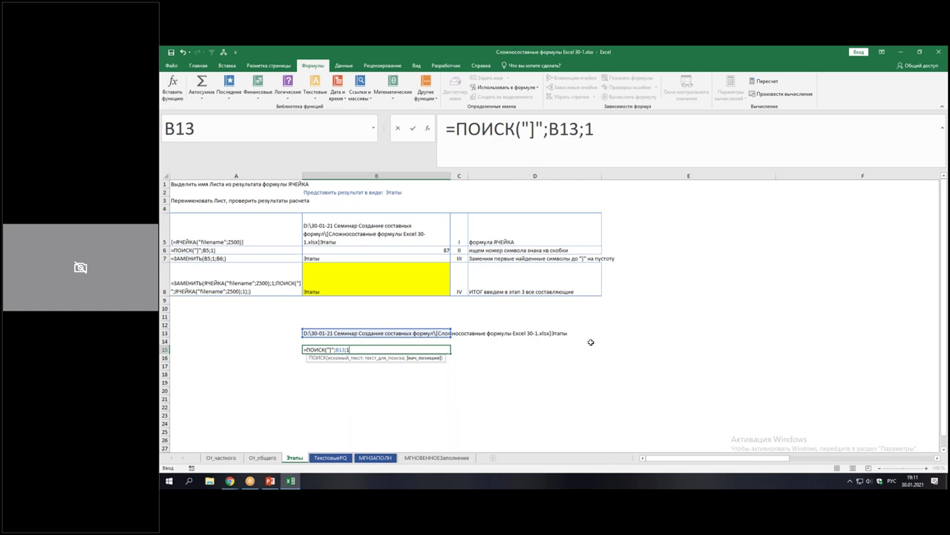
{"action": "key", "text": "Return"}
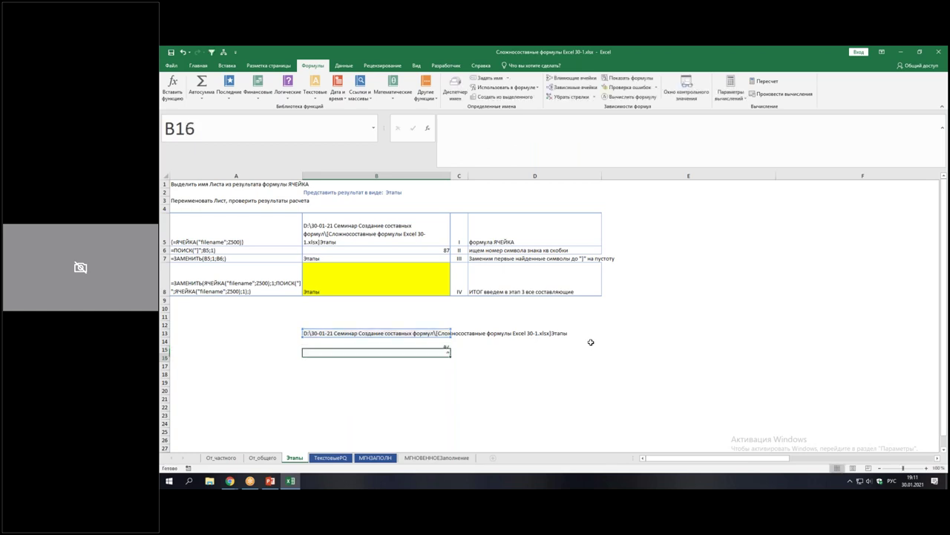
{"action": "left_click", "coordinate": [441, 351]}
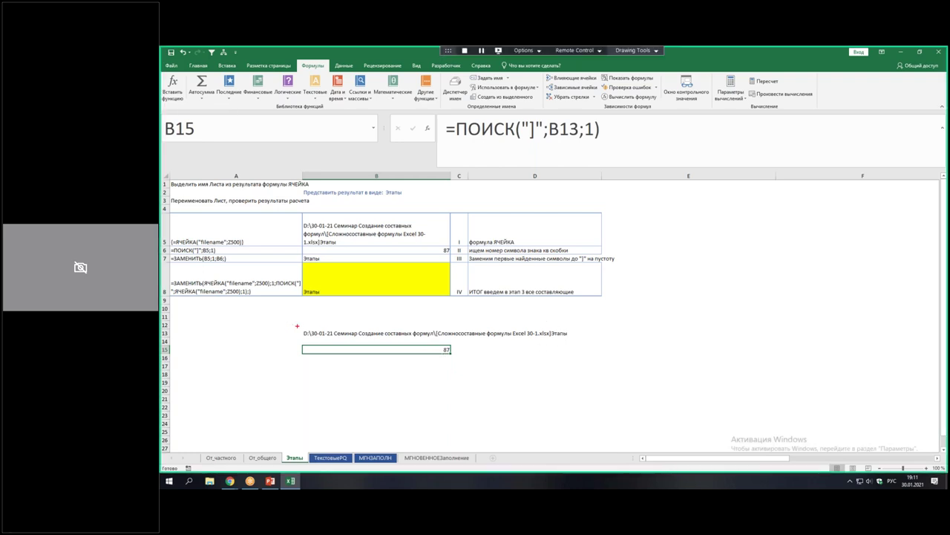
{"action": "left_click_drag", "start_coordinate": [300, 327], "coordinate": [552, 339]}
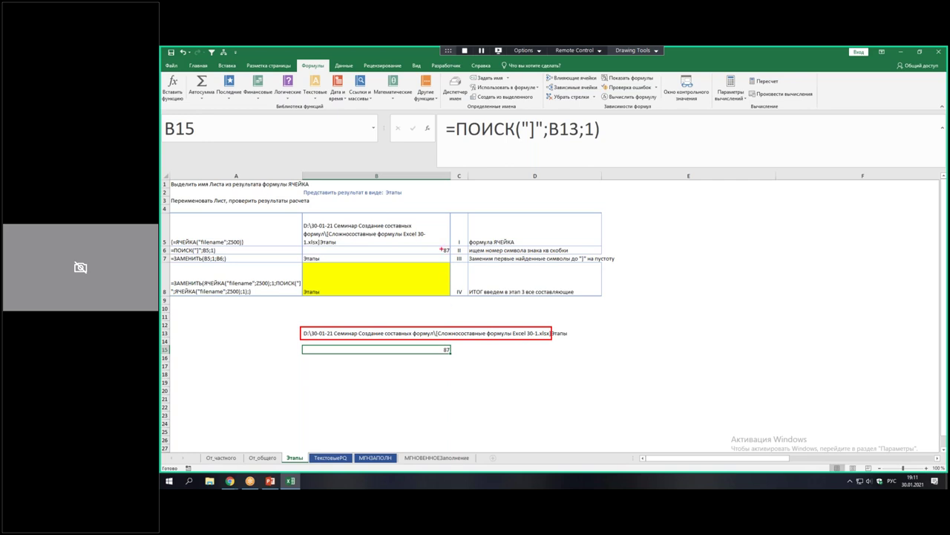
{"action": "mouse_move", "coordinate": [440, 245]}
{"action": "left_mouse_down"}
{"action": "mouse_move", "coordinate": [444, 262]}
{"action": "mouse_move", "coordinate": [438, 247]}
{"action": "left_mouse_up"}
{"action": "key", "text": "Escape"}
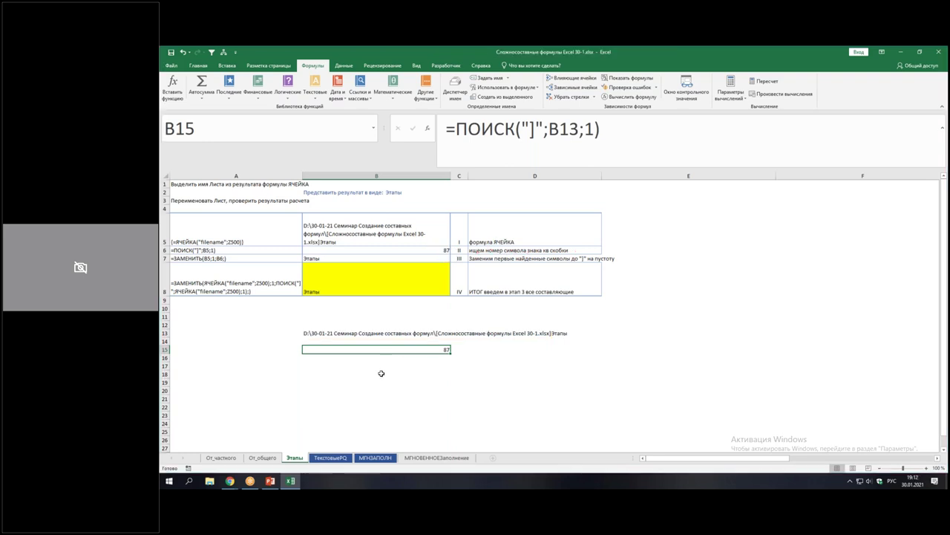
{"action": "left_click", "coordinate": [361, 333]}
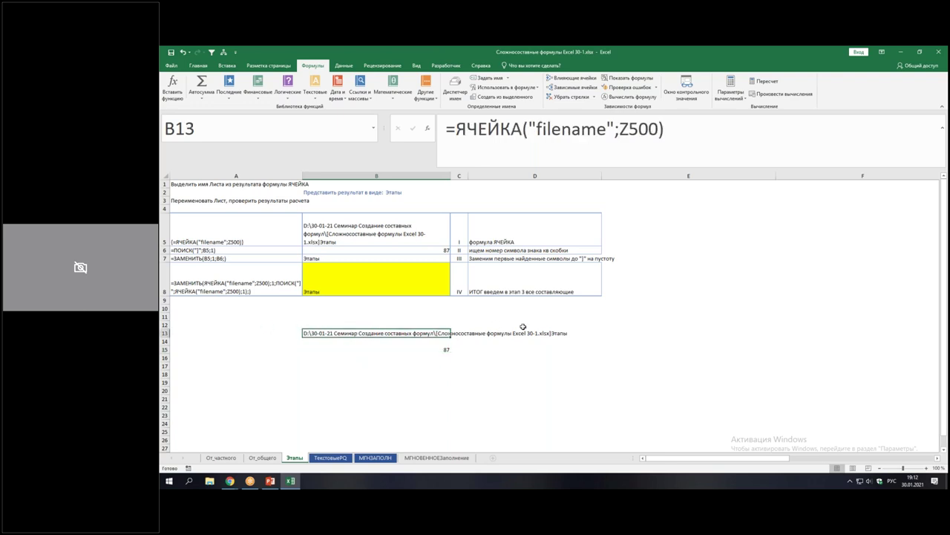
Start a ЗАМЕНИТЬ formula in B17, highlighting the function's description
{"action": "left_click", "coordinate": [411, 366]}
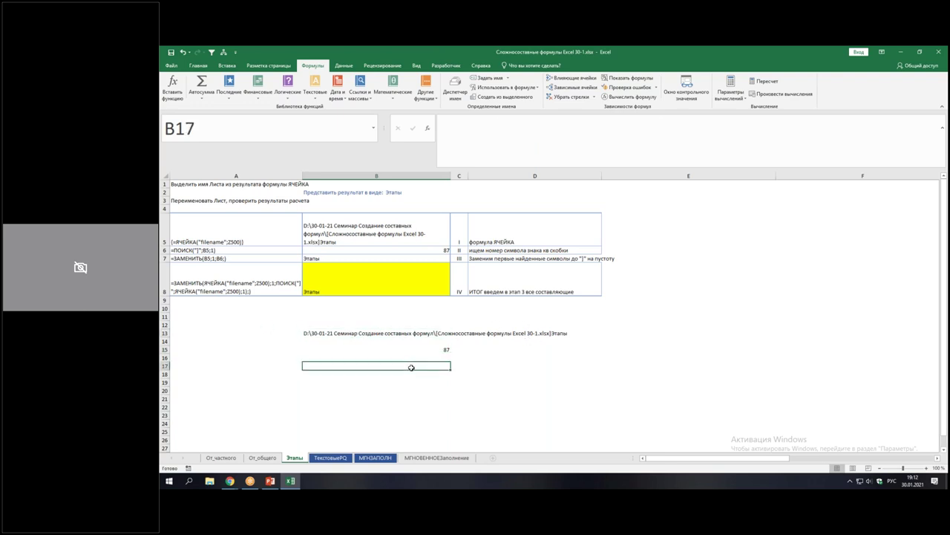
{"action": "type", "text": "="}
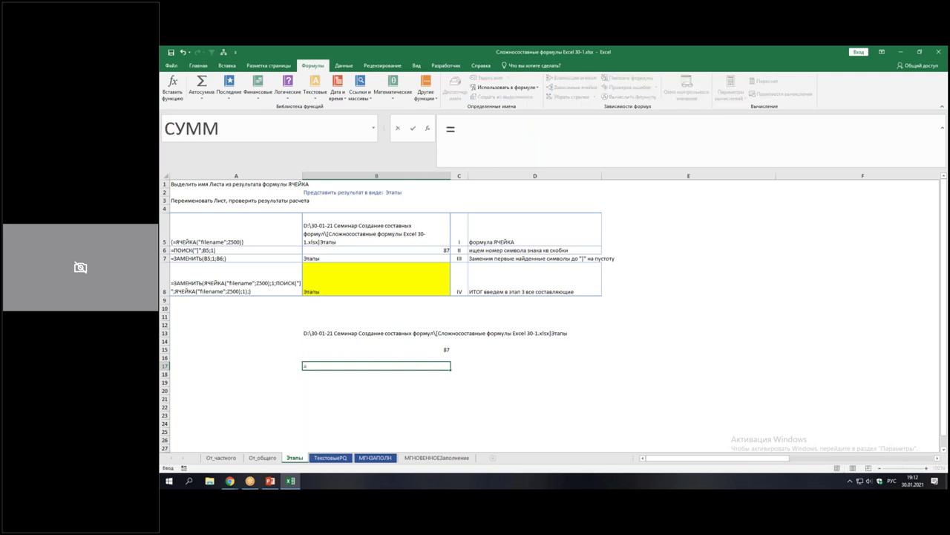
{"action": "type", "text": "заме"}
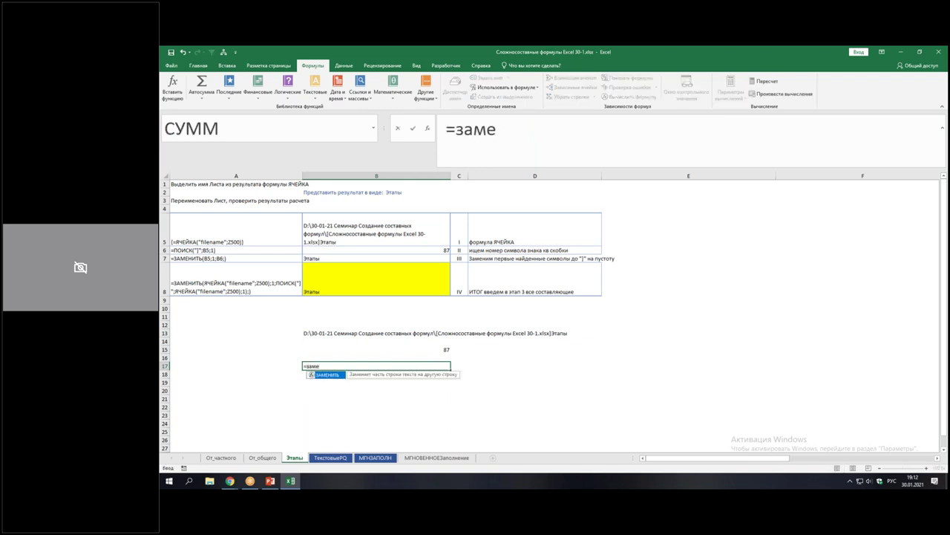
{"action": "key", "text": "Tab"}
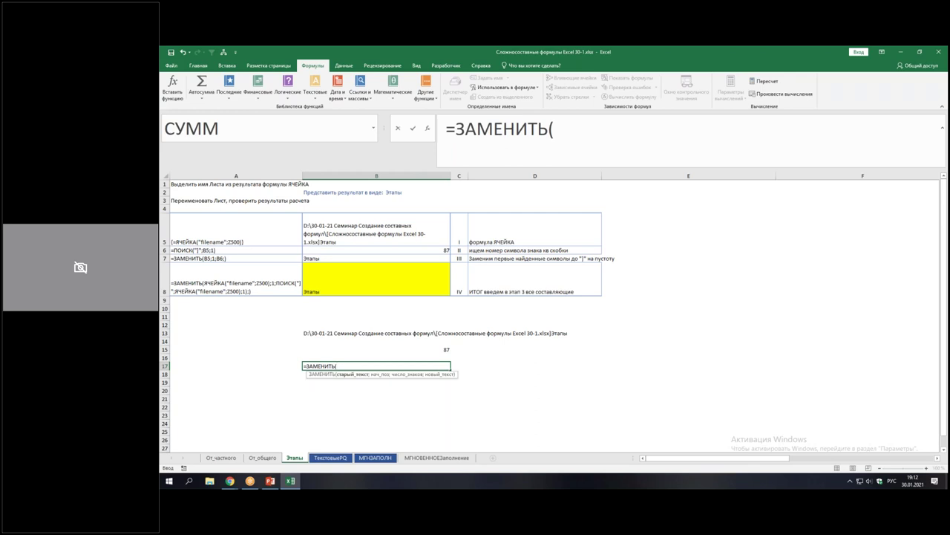
{"action": "key", "text": "BackSpace"}
{"action": "key", "text": "BackSpace"}
{"action": "key", "text": "BackSpace"}
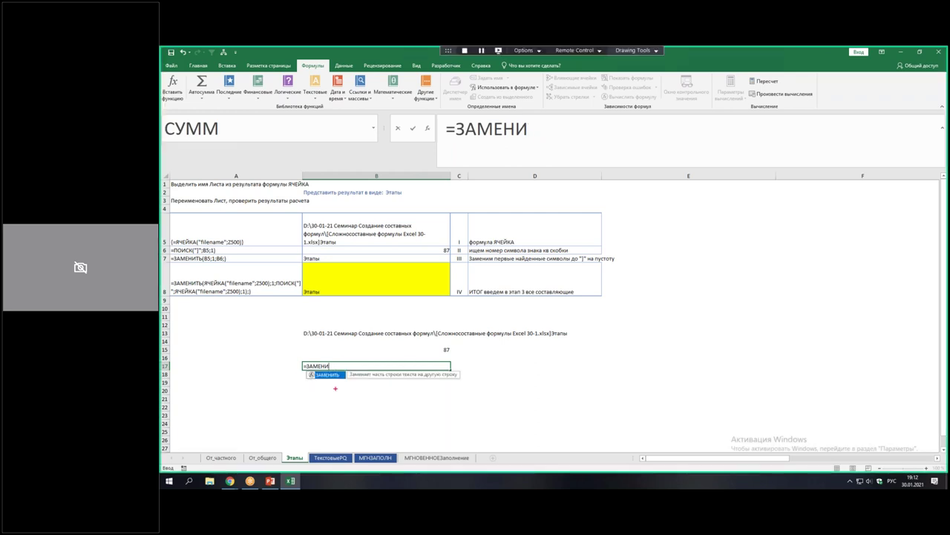
{"action": "left_click_drag", "start_coordinate": [342, 369], "coordinate": [480, 379]}
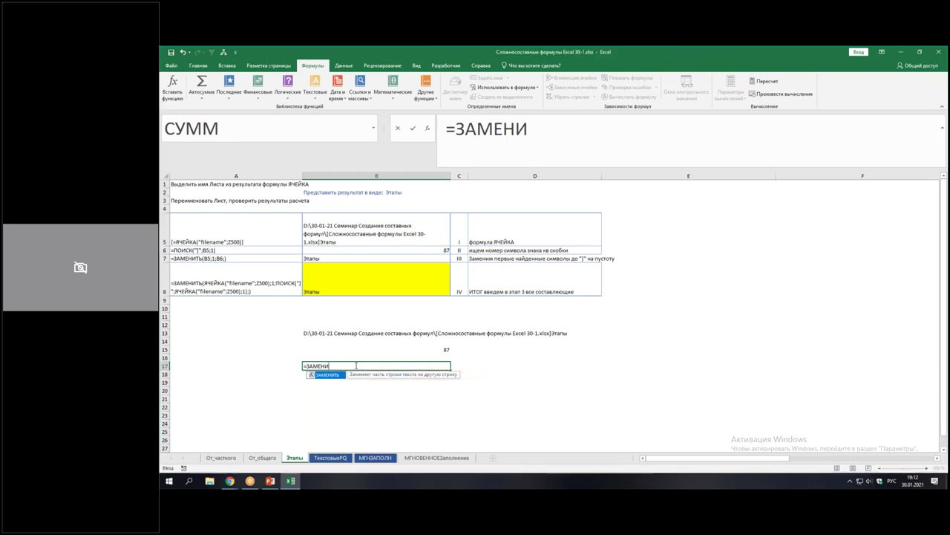
{"action": "key", "text": "Tab"}
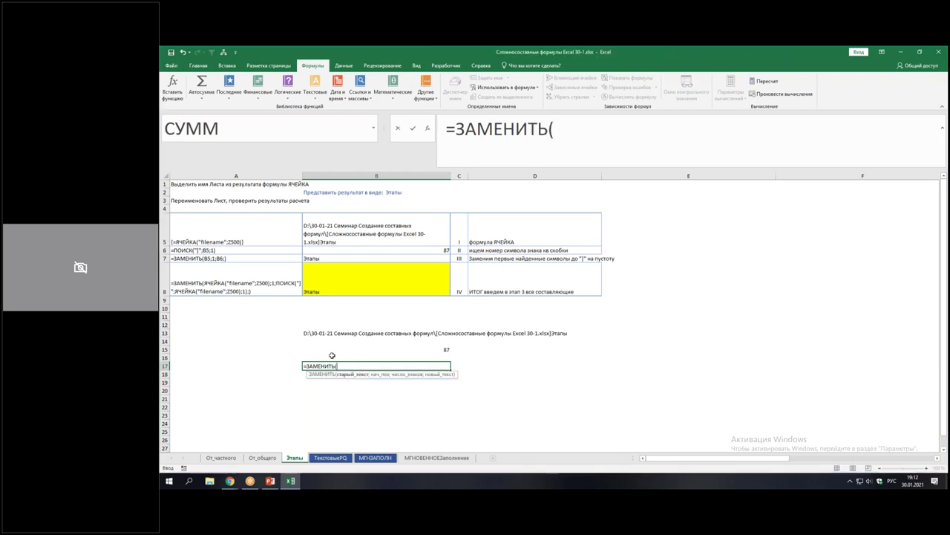
Complete B17 as =ЗАМЕНИТЬ(B13;1;B15;"") and copy the cell
{"action": "left_click", "coordinate": [339, 333]}
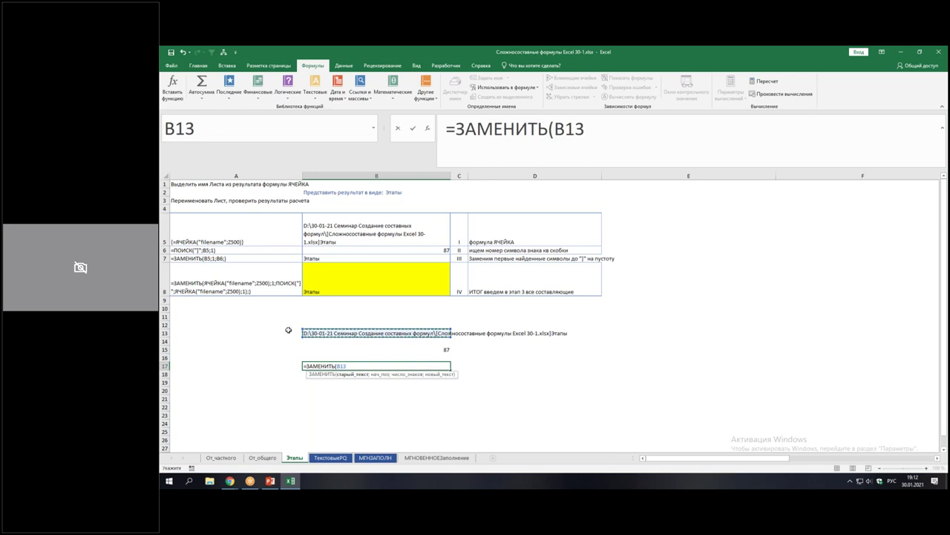
{"action": "type", "text": ";"}
{"action": "type", "text": "1;"}
{"action": "left_click", "coordinate": [424, 354]}
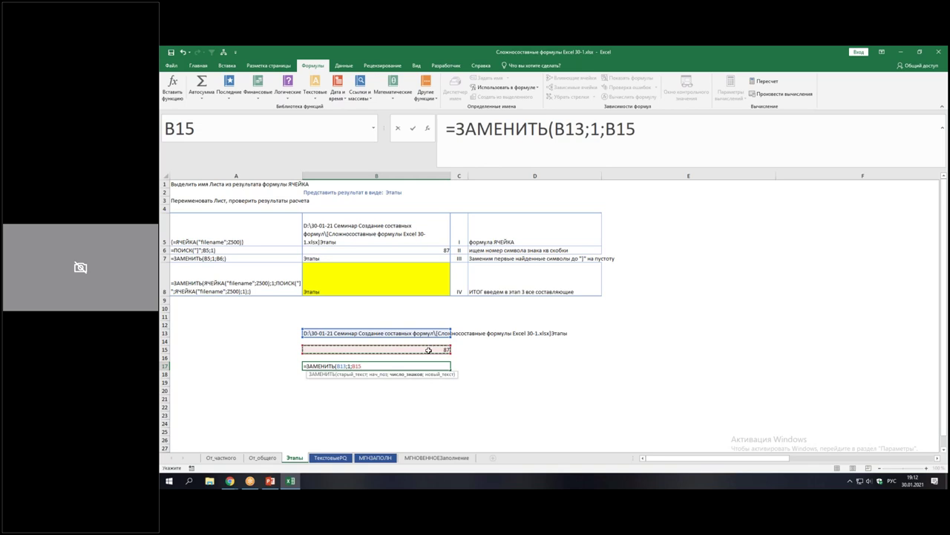
{"action": "type", "text": ";"}
{"action": "type", "text": "\""}
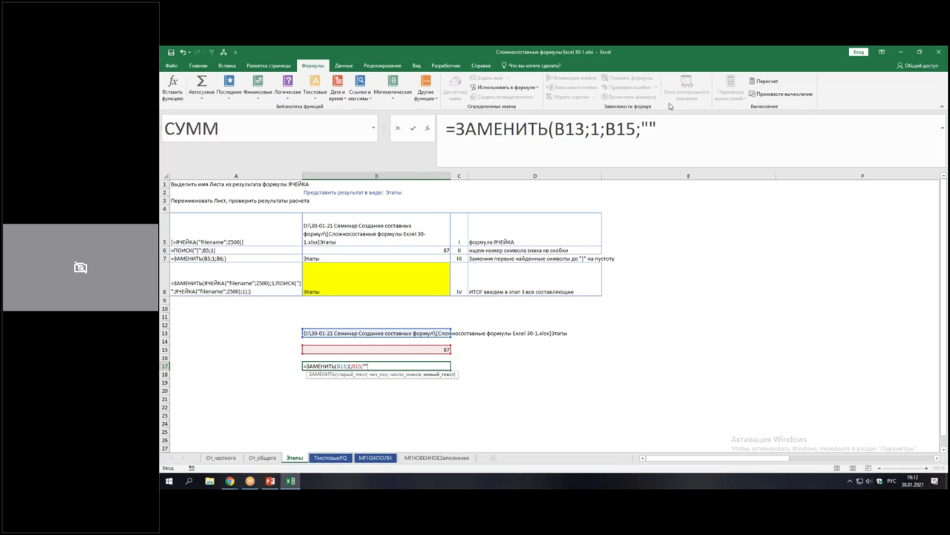
{"action": "left_click", "coordinate": [653, 127]}
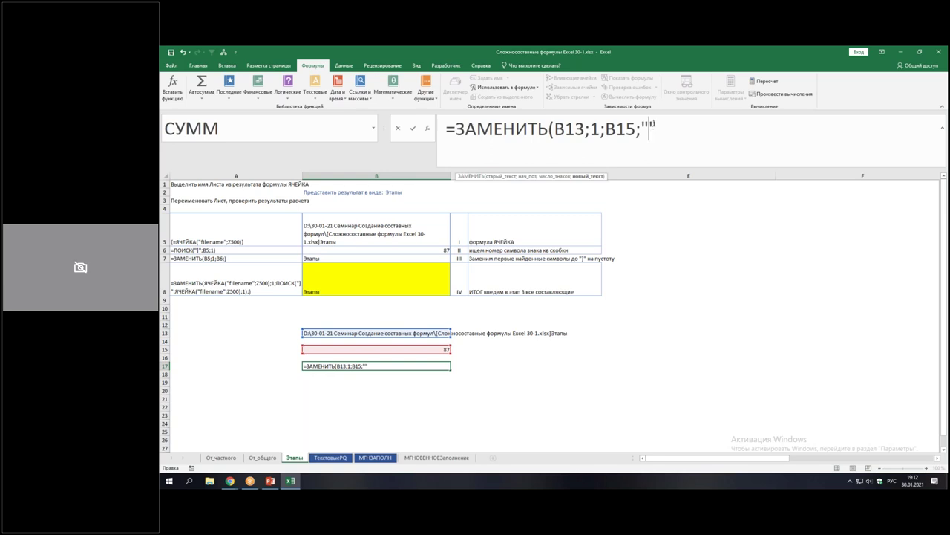
{"action": "type", "text": ")"}
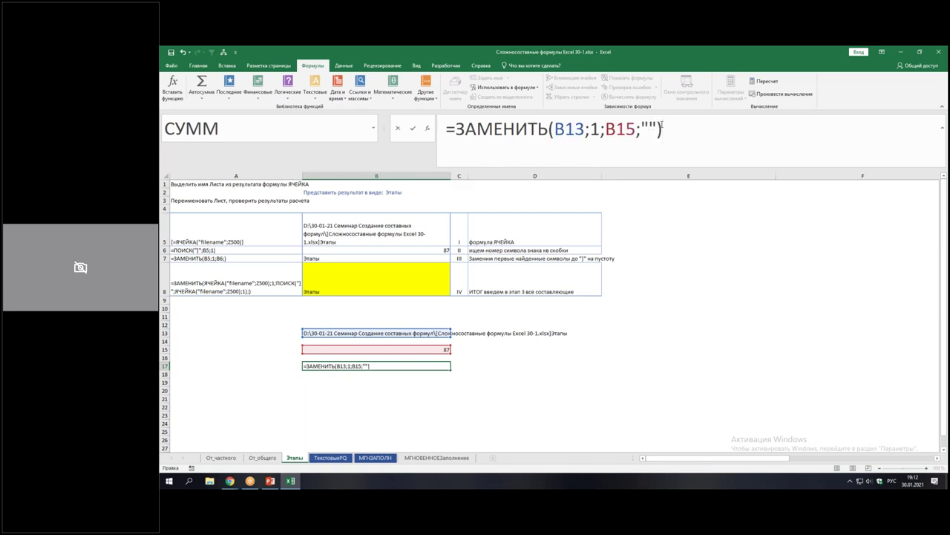
{"action": "key", "text": "Return"}
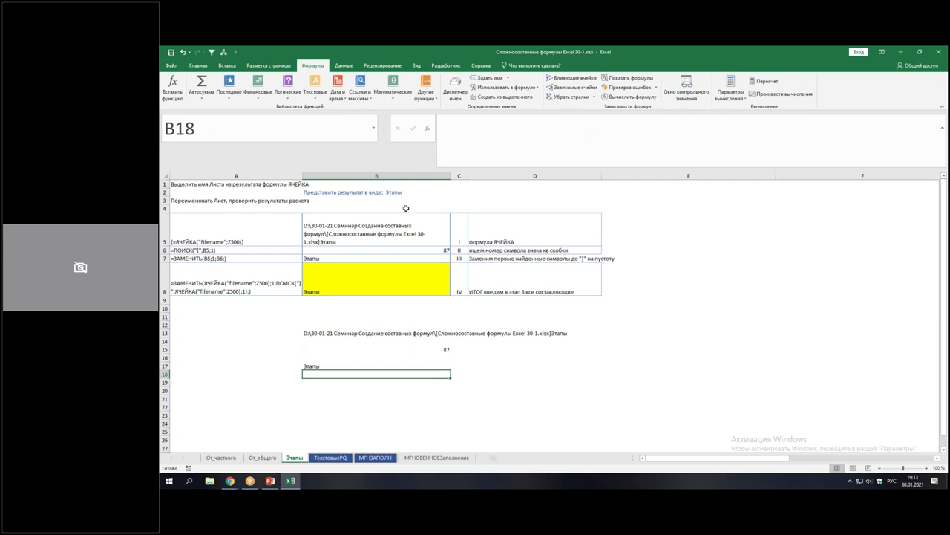
{"action": "left_click", "coordinate": [325, 363]}
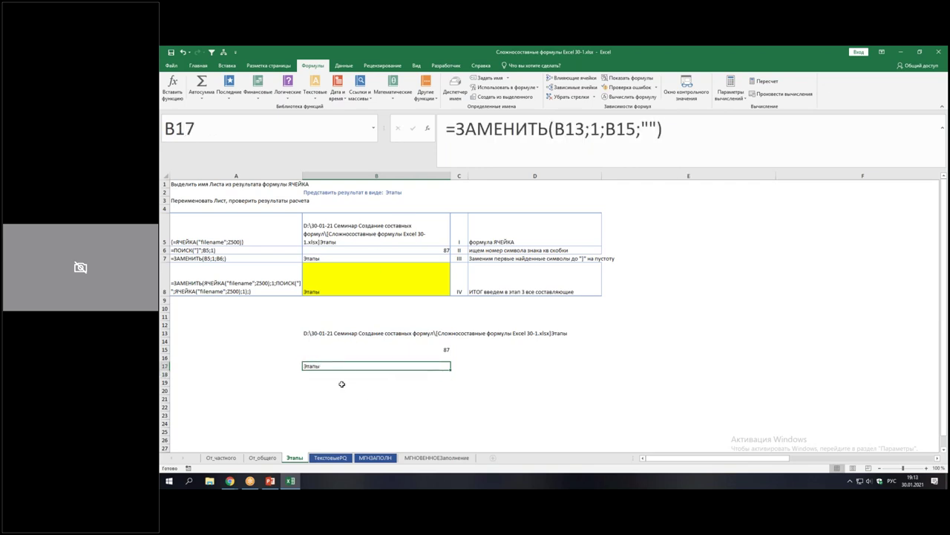
{"action": "key", "text": "ctrl+c"}
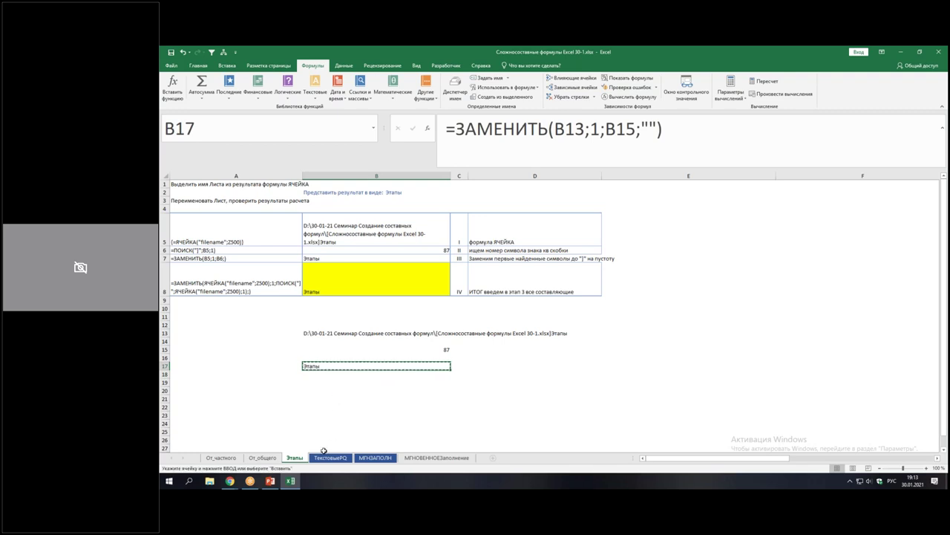
Paste the ЗАМЕНИТЬ formula into D28 on От общего, inspect its shifted references, return to Этапы
{"action": "left_click", "coordinate": [263, 457]}
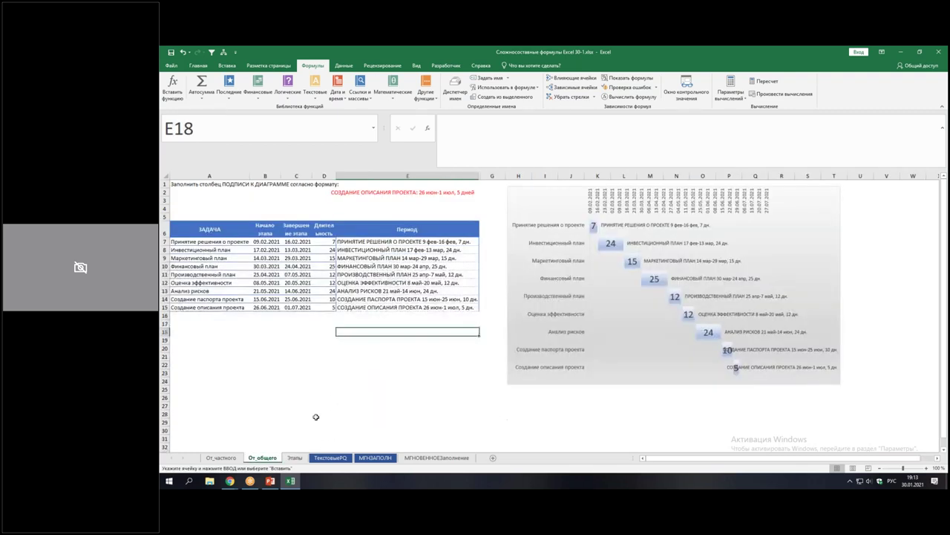
{"action": "key", "text": "ctrl+v"}
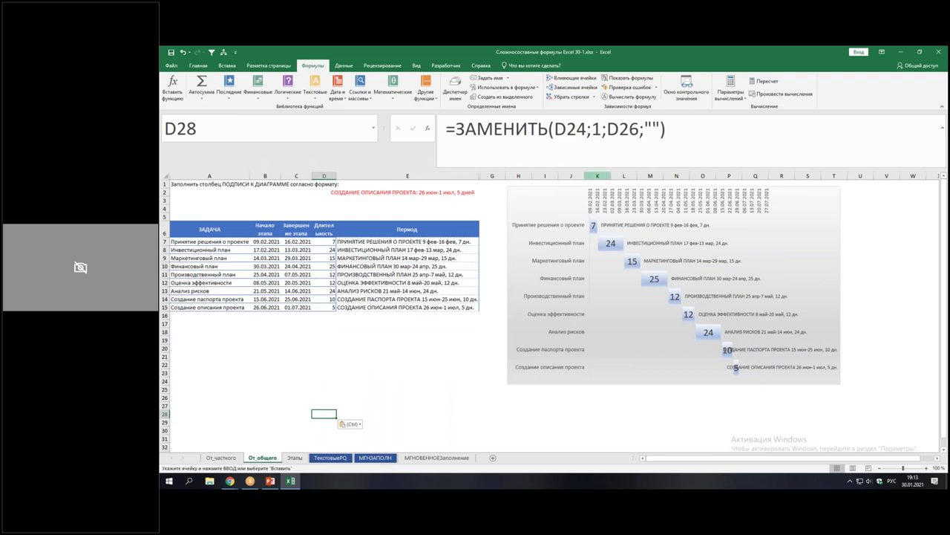
{"action": "left_click", "coordinate": [720, 129]}
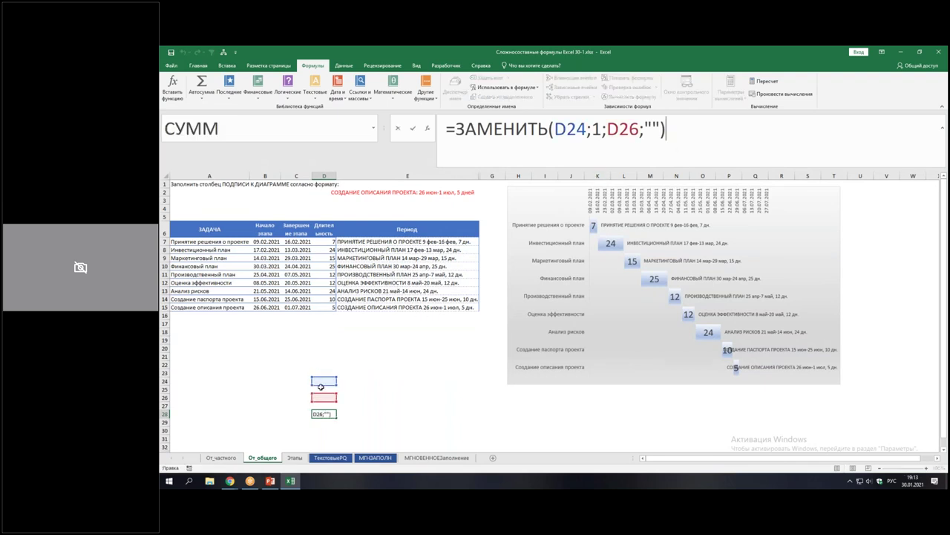
{"action": "left_click", "coordinate": [327, 411]}
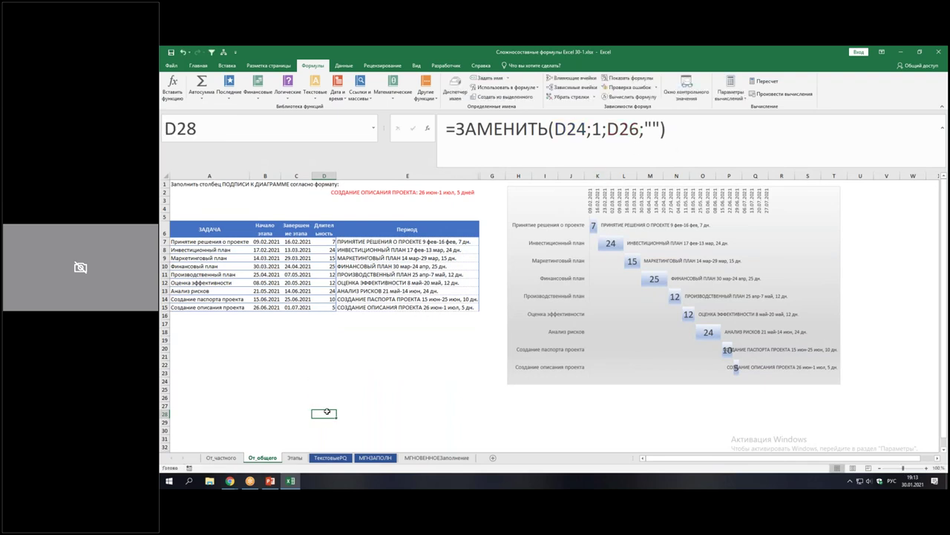
{"action": "left_click", "coordinate": [295, 458]}
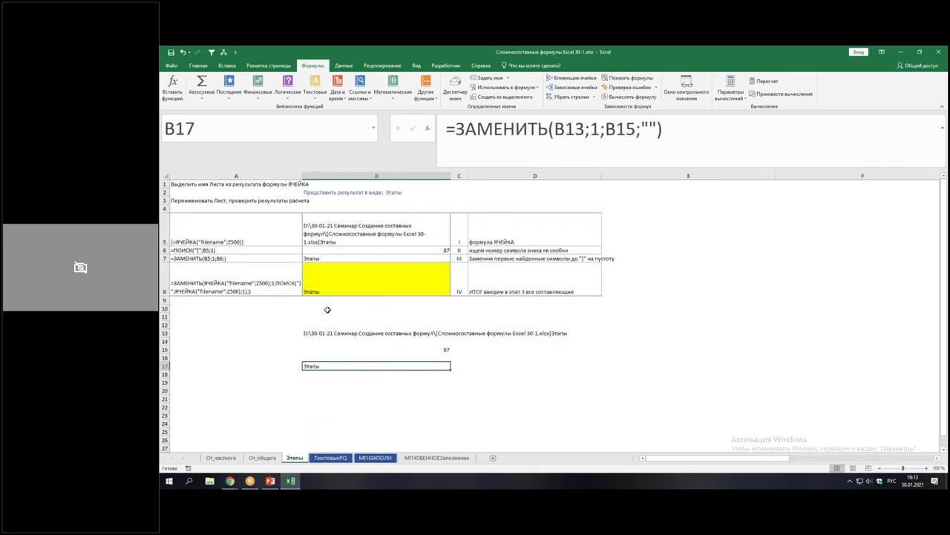
Give B17 a yellow fill, leaving its formula unchanged
{"action": "left_click", "coordinate": [197, 65]}
{"action": "left_click", "coordinate": [301, 96]}
{"action": "left_click", "coordinate": [690, 132]}
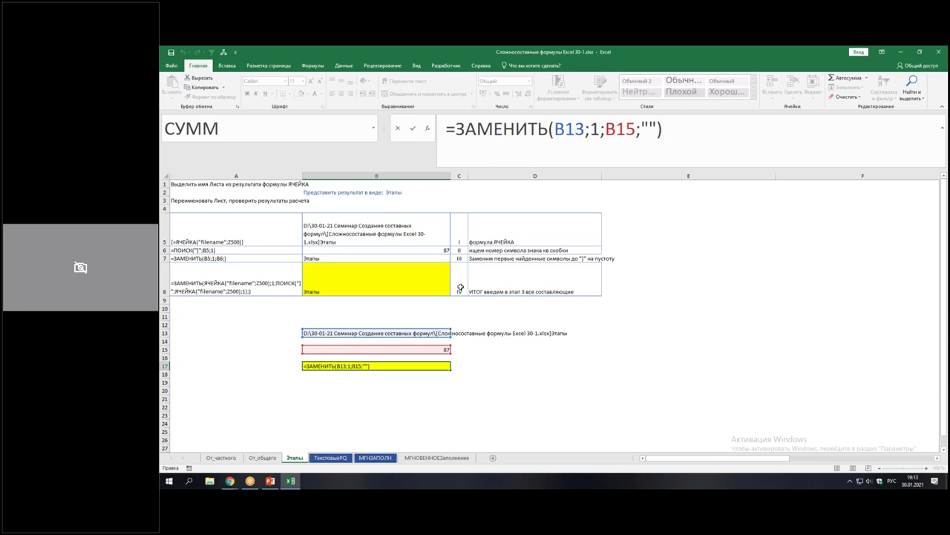
{"action": "key", "text": "ctrl+Return"}
Copy the text ЯЧЕЙКА("filename";Z500) from B13 and select the B13 reference in B17's formula
{"action": "left_click", "coordinate": [419, 333]}
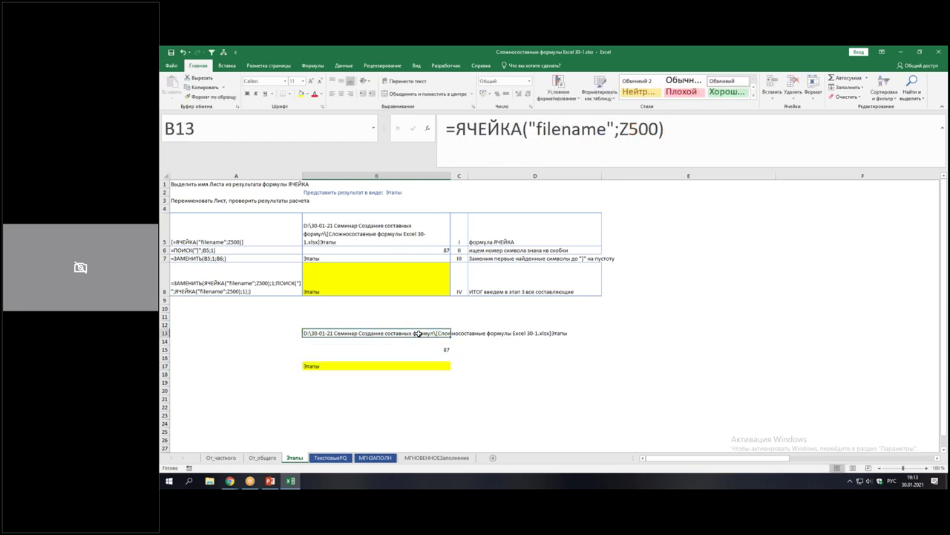
{"action": "left_click_drag", "start_coordinate": [455, 130], "coordinate": [740, 126]}
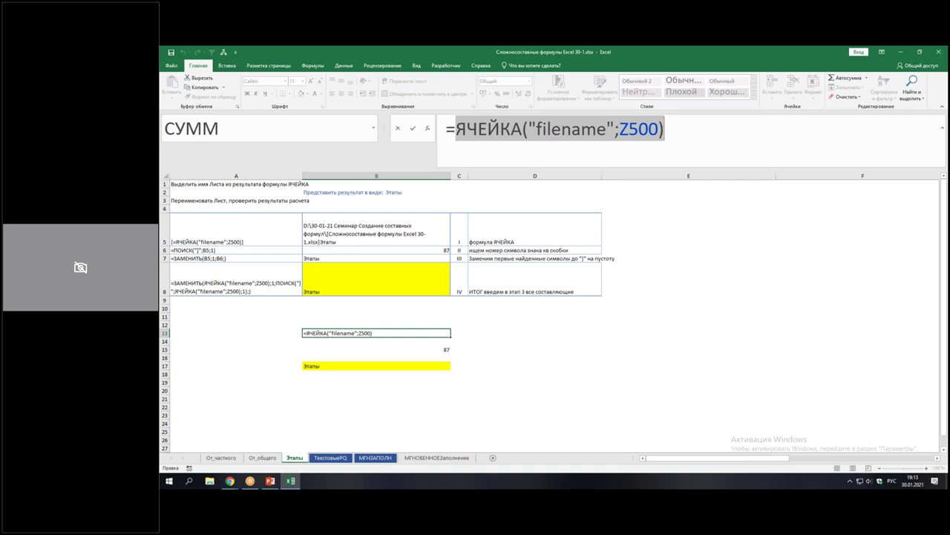
{"action": "key", "text": "ctrl+c"}
{"action": "key", "text": "ctrl+Return"}
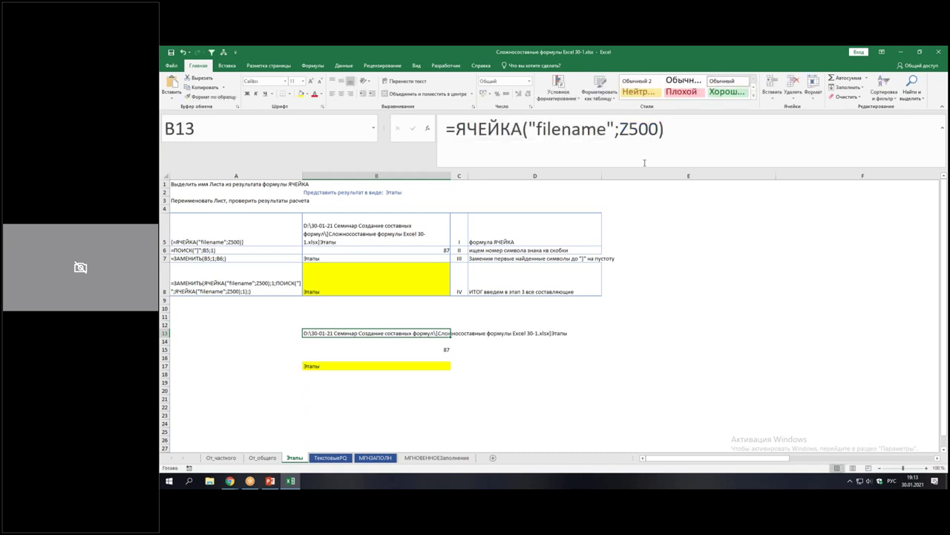
{"action": "key", "text": "ctrl+c"}
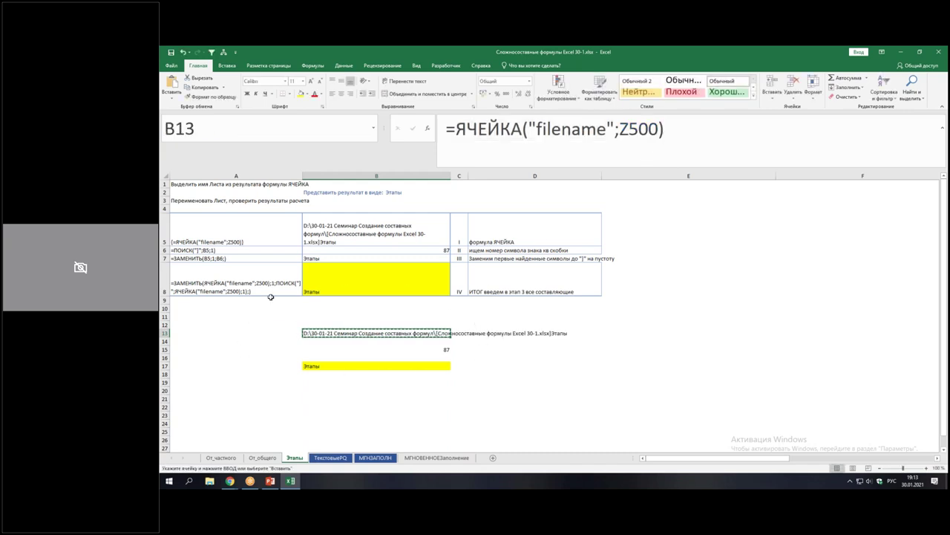
{"action": "key", "text": "Escape"}
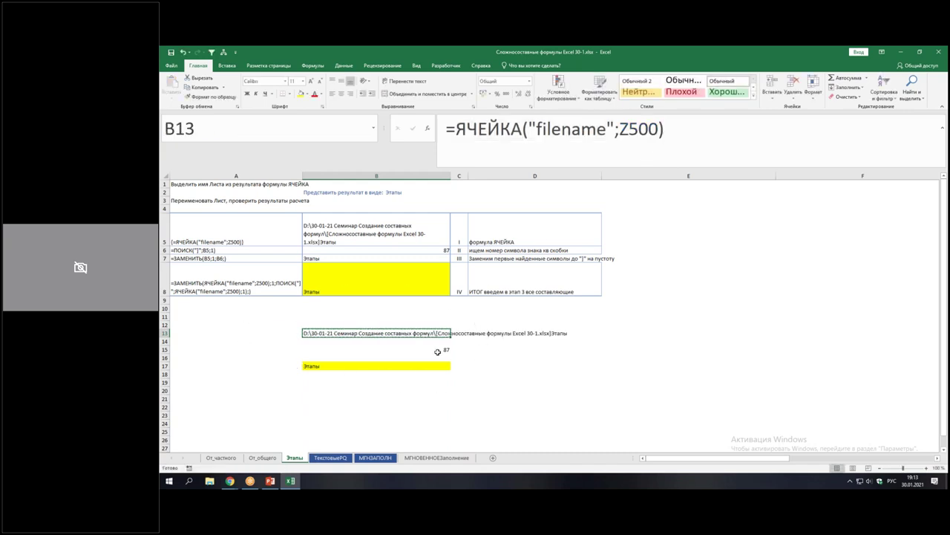
{"action": "left_click_drag", "start_coordinate": [455, 129], "coordinate": [736, 145]}
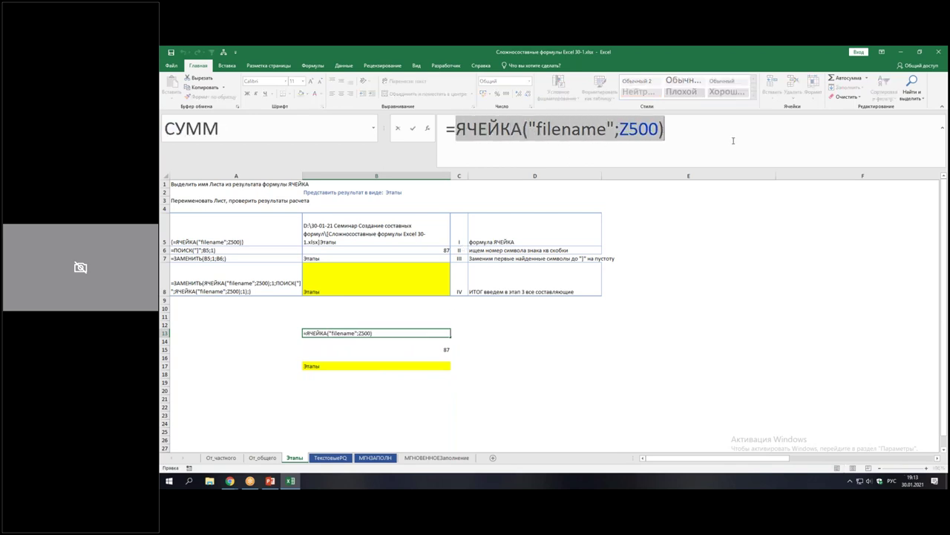
{"action": "key", "text": "ctrl+c"}
{"action": "key", "text": "Escape"}
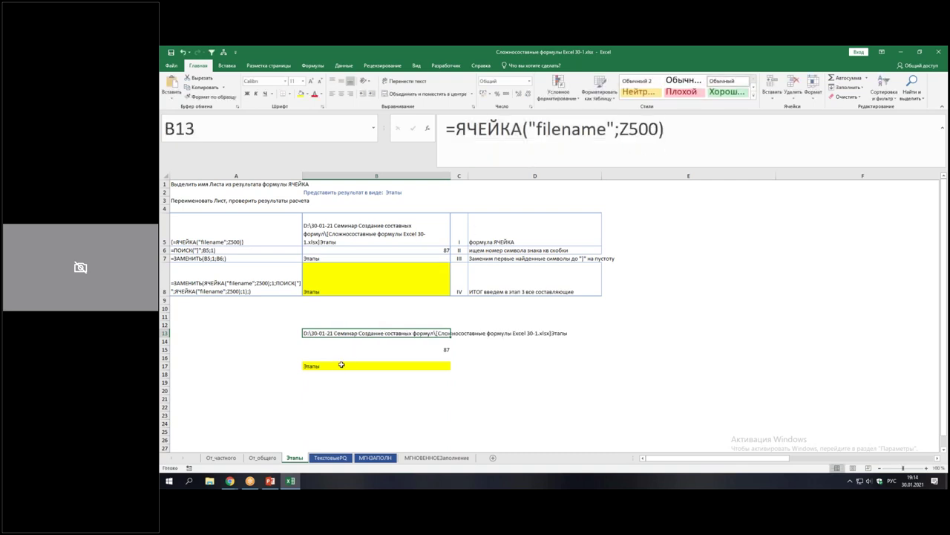
{"action": "left_click", "coordinate": [340, 365]}
{"action": "left_click_drag", "start_coordinate": [555, 129], "coordinate": [585, 129]}
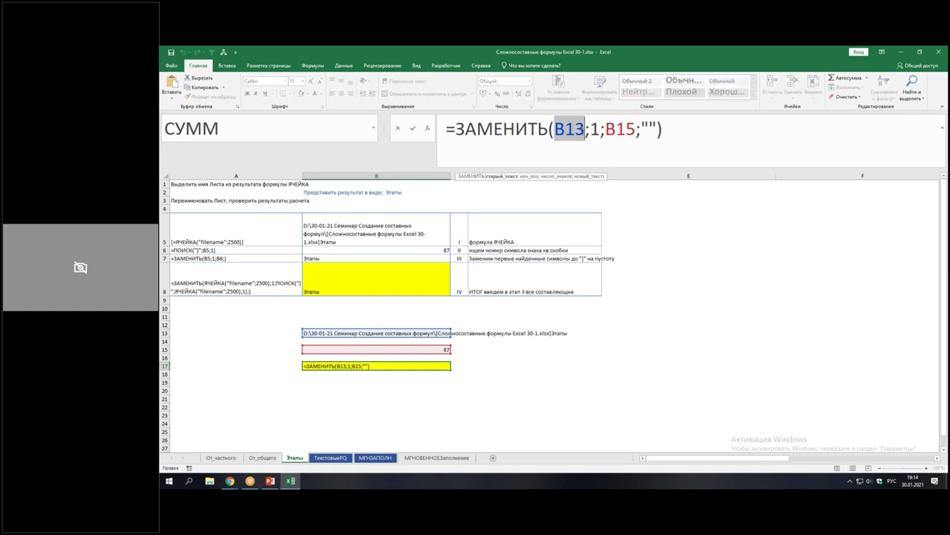
Paste ЯЧЕЙКА("filename";Z500) over B13 in B17's formula and confirm it still returns Этапы
{"action": "key", "text": "ctrl+v"}
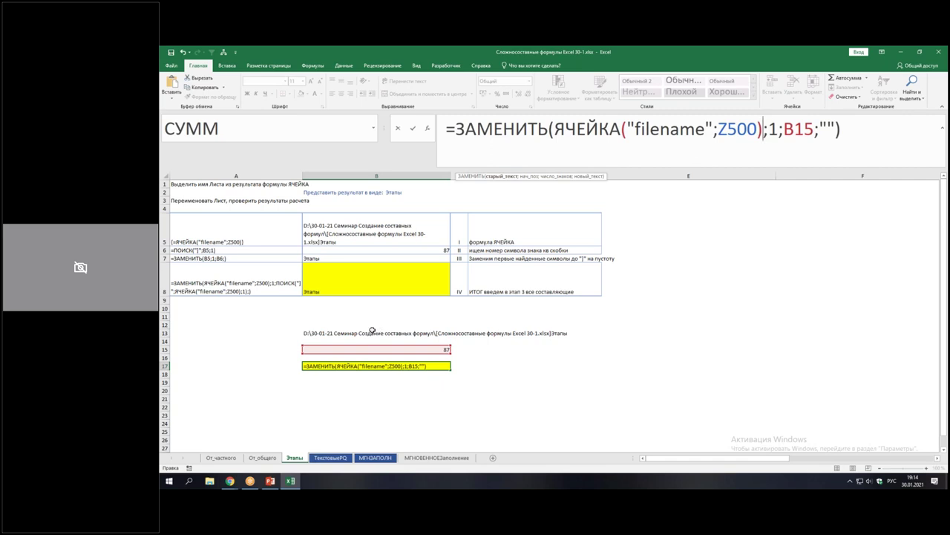
{"action": "key", "text": "Return"}
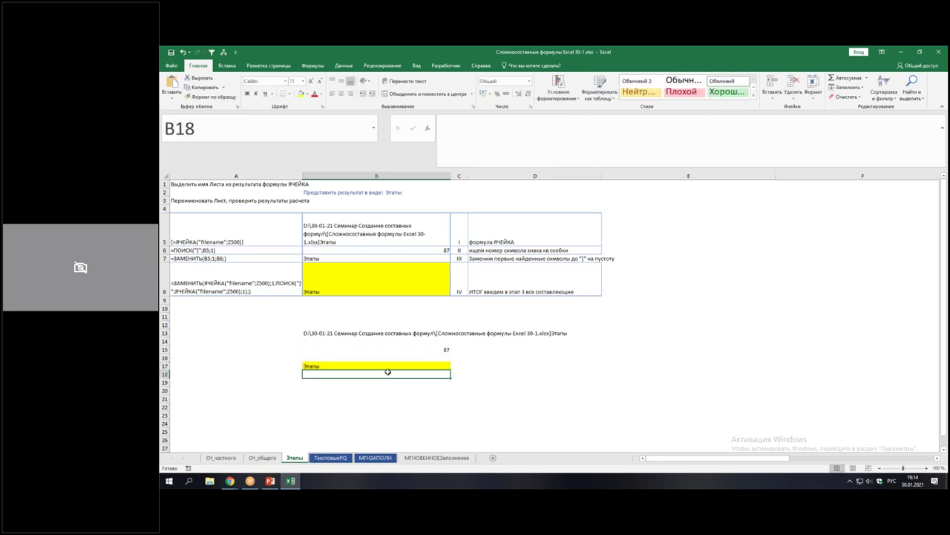
{"action": "left_click", "coordinate": [346, 365]}
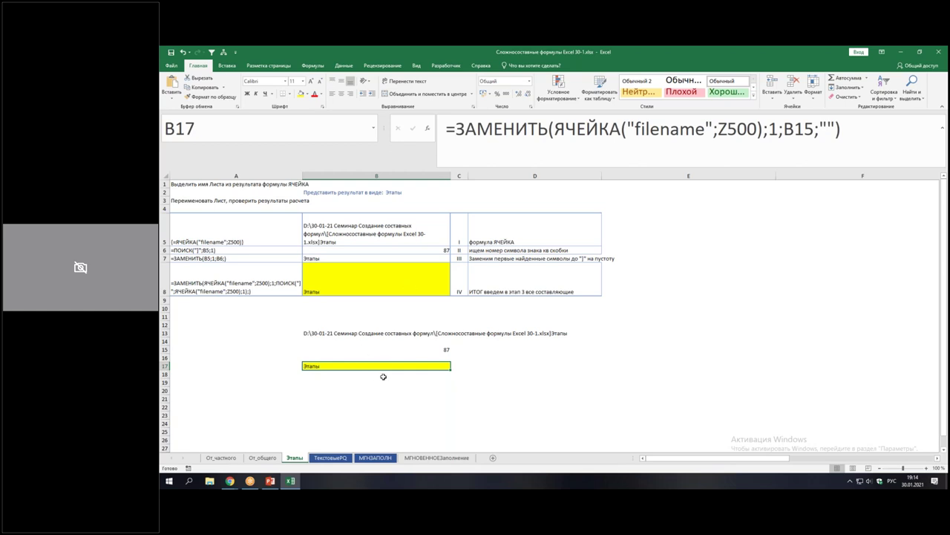
{"action": "left_click", "coordinate": [851, 128]}
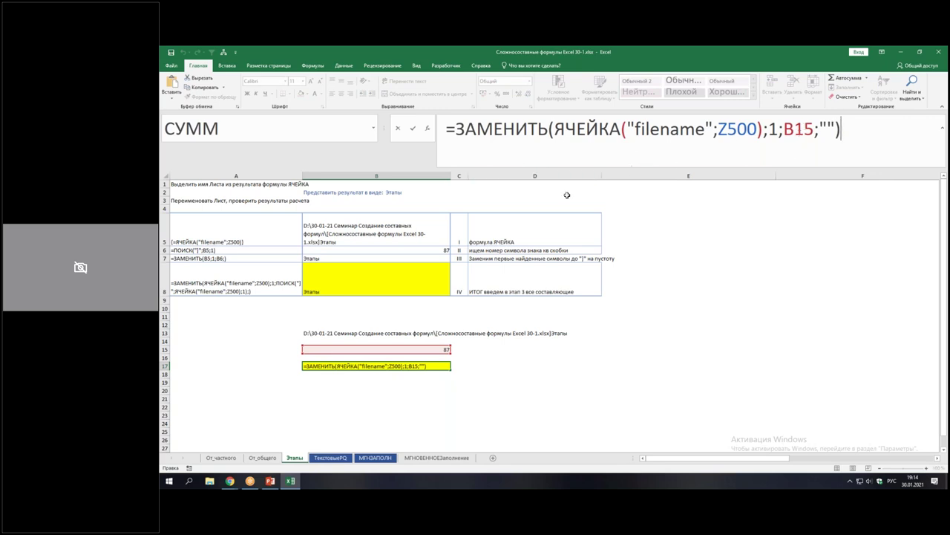
{"action": "key", "text": "ctrl+Return"}
{"action": "left_click", "coordinate": [434, 349]}
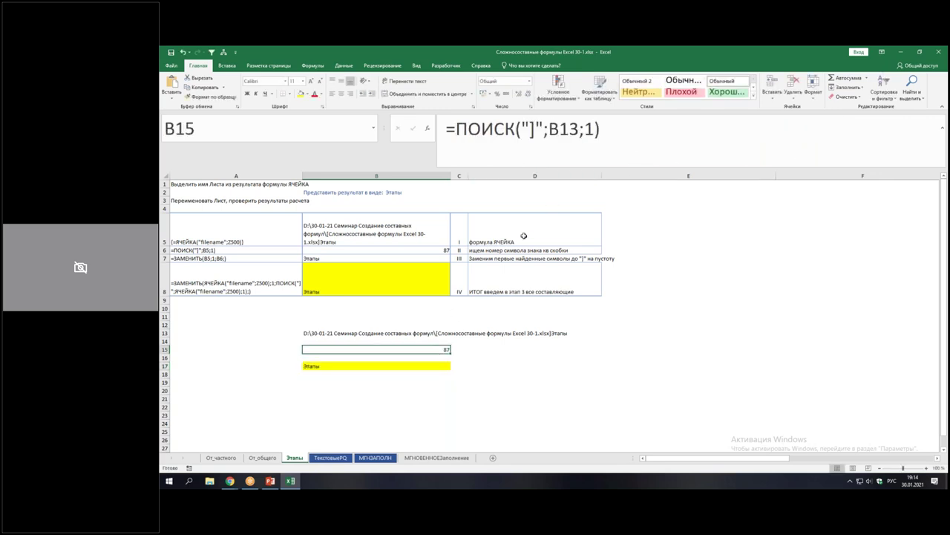
Copy ПОИСК("]";B13;1) from B15's formula and paste it over the B15 reference in B17
{"action": "left_click", "coordinate": [600, 130]}
{"action": "left_click_drag", "start_coordinate": [600, 129], "coordinate": [455, 129]}
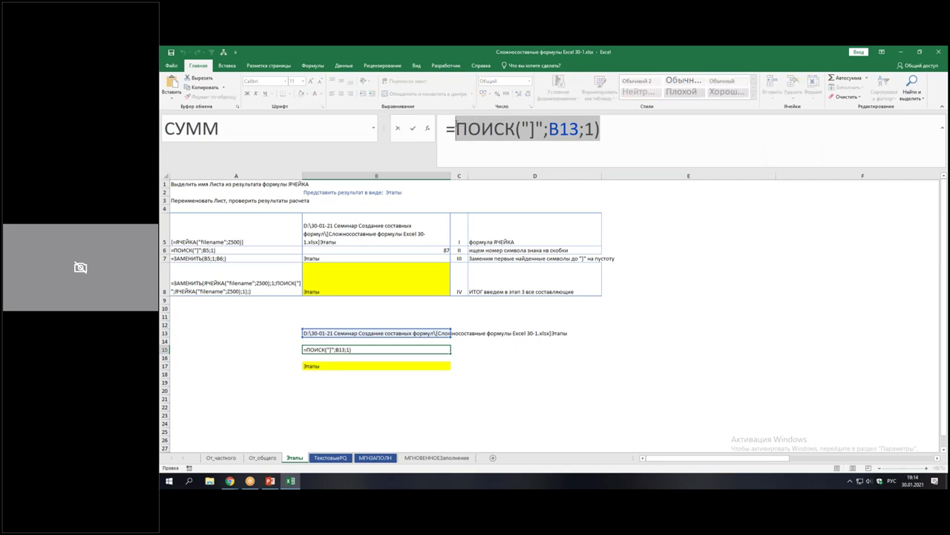
{"action": "key", "text": "Escape"}
{"action": "left_click", "coordinate": [340, 364]}
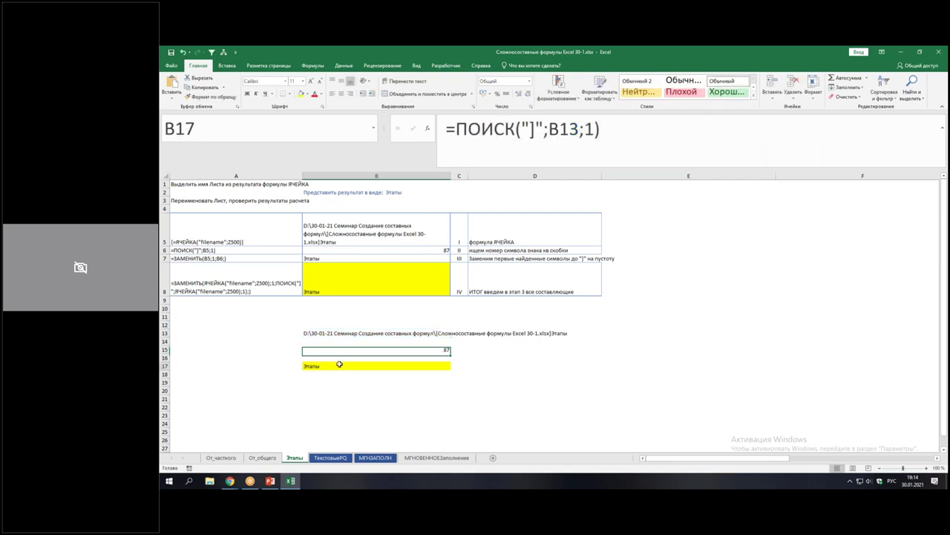
{"action": "double_click", "coordinate": [786, 126]}
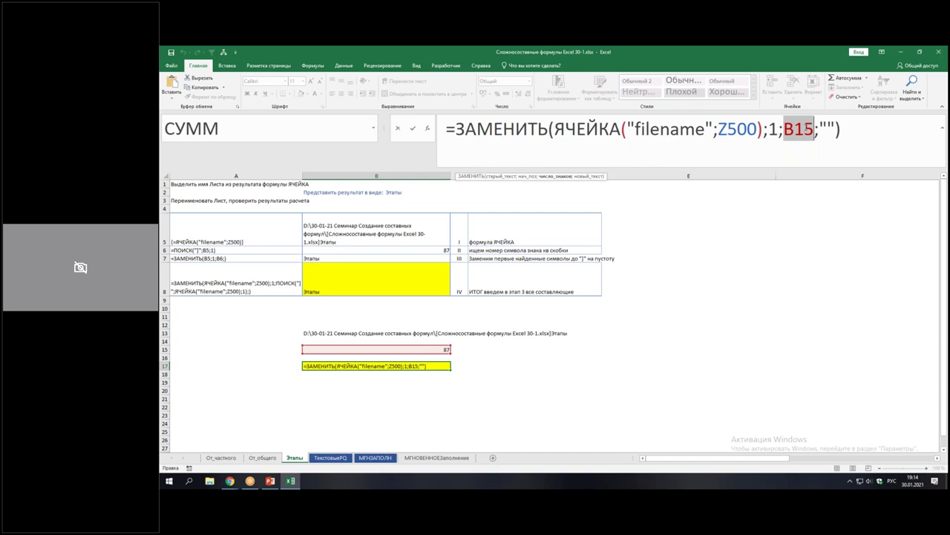
{"action": "key", "text": "ctrl+v"}
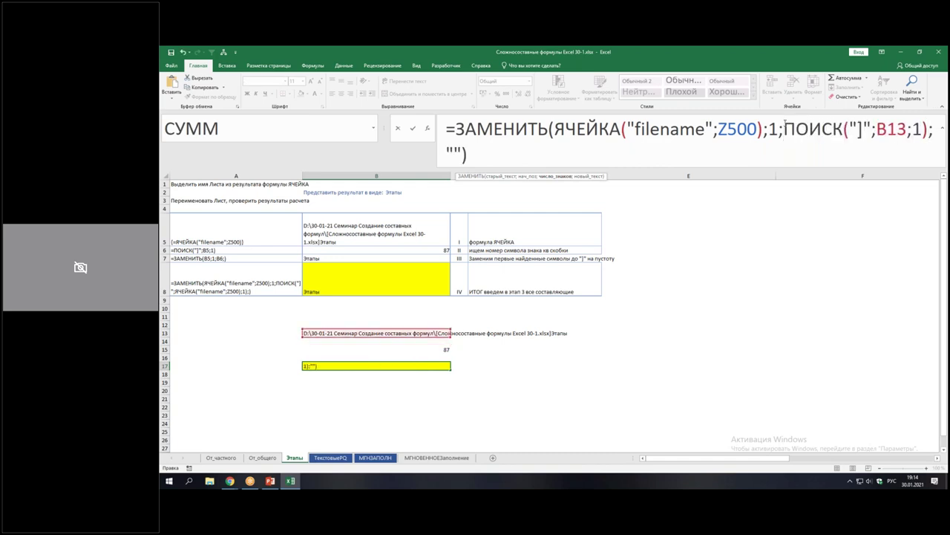
Highlight the pasted ПОИСК part and the 87 result, then commit B17's updated formula
{"action": "left_click_drag", "start_coordinate": [783, 118], "coordinate": [928, 142]}
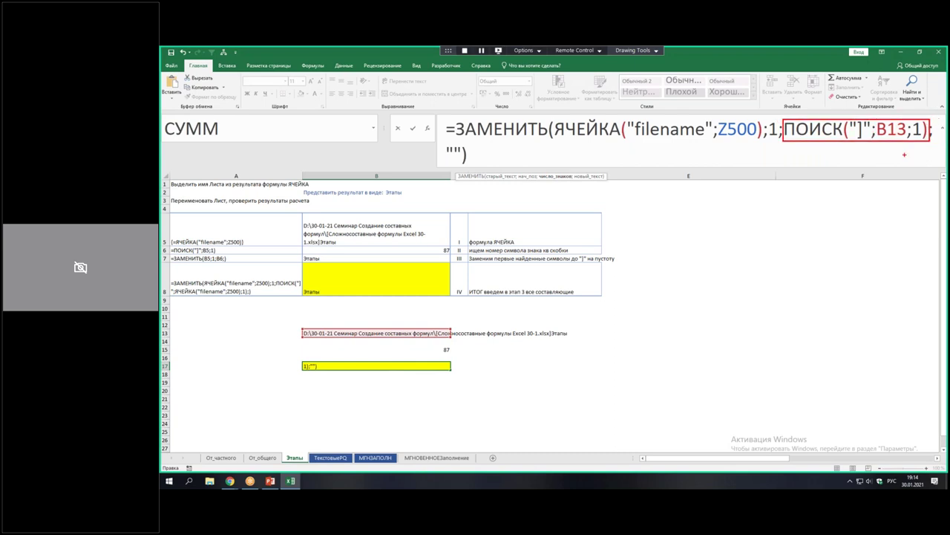
{"action": "left_click_drag", "start_coordinate": [435, 349], "coordinate": [450, 340]}
{"action": "key", "text": "Return"}
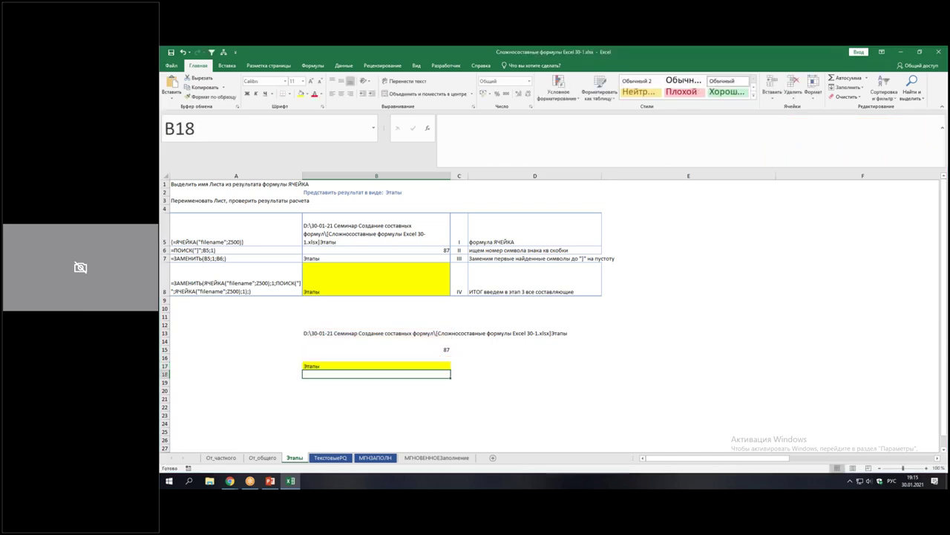
{"action": "left_click", "coordinate": [390, 358]}
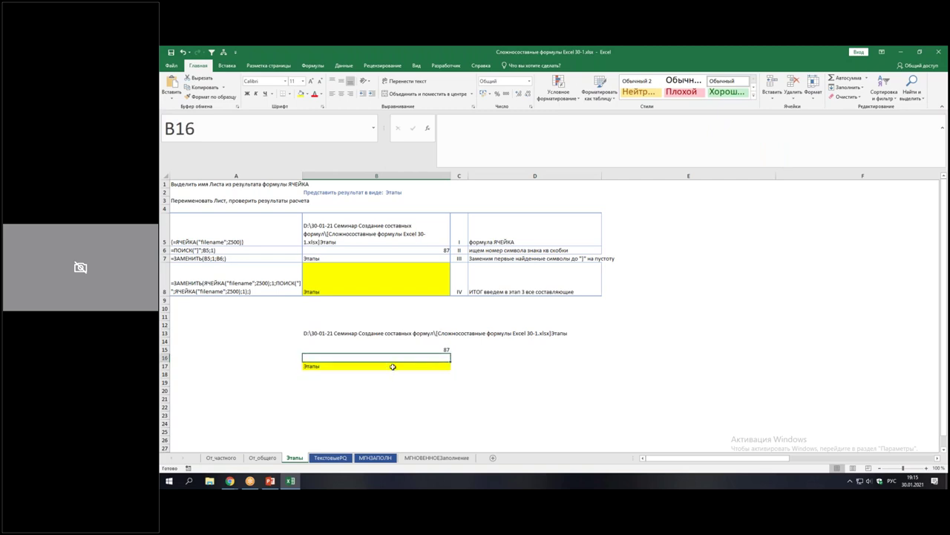
{"action": "left_click", "coordinate": [392, 366]}
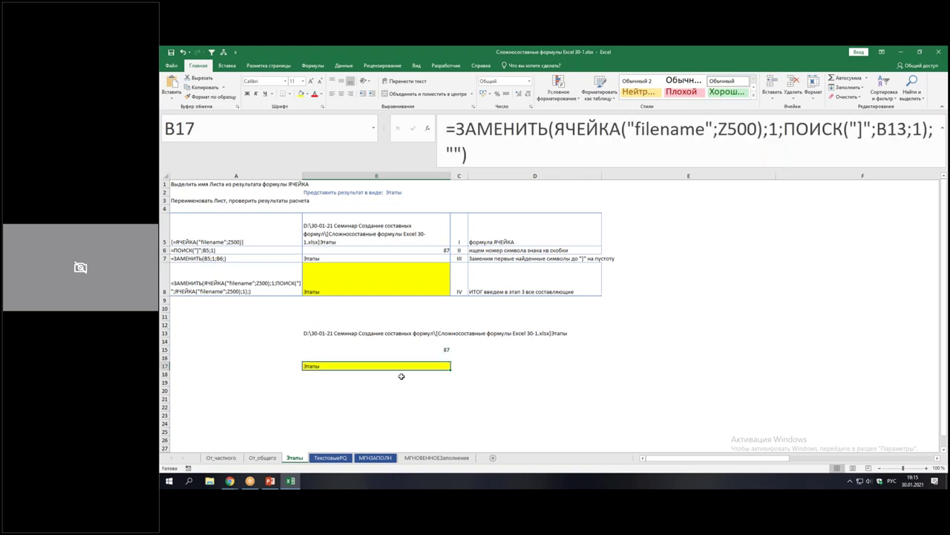
{"action": "left_click", "coordinate": [517, 152]}
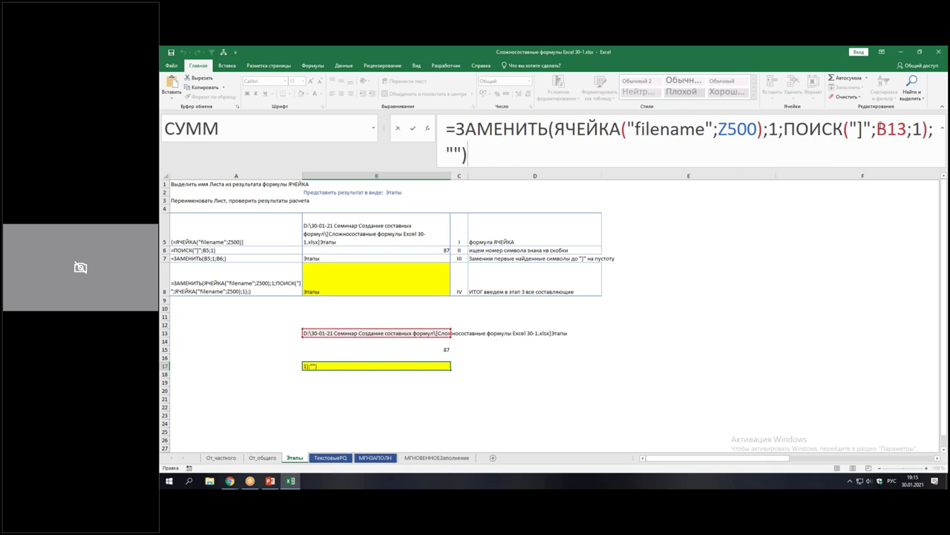
{"action": "key", "text": "ctrl+Return"}
Replace B13 inside B17's ПОИСК with ЯЧЕЙКА("filename";Z500) copied from B13's formula
{"action": "left_click", "coordinate": [420, 348]}
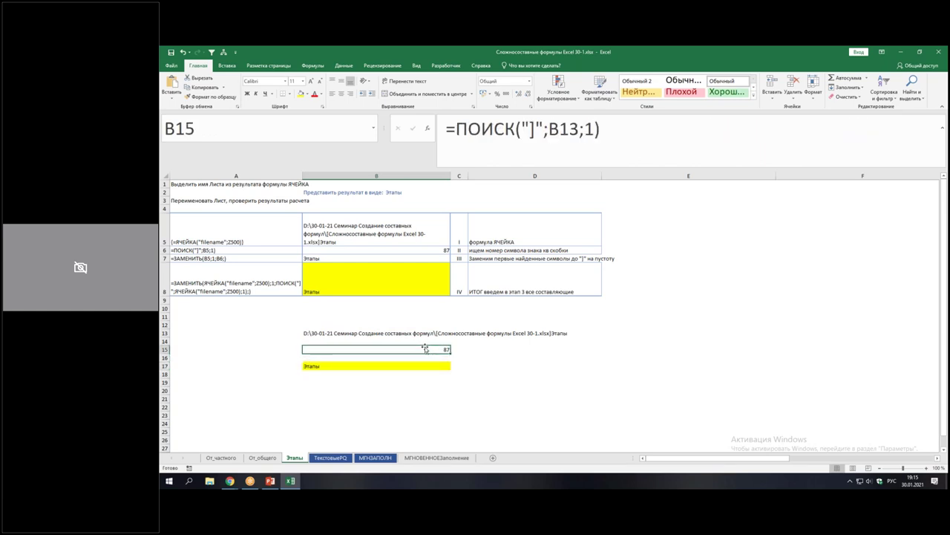
{"action": "left_click", "coordinate": [407, 331]}
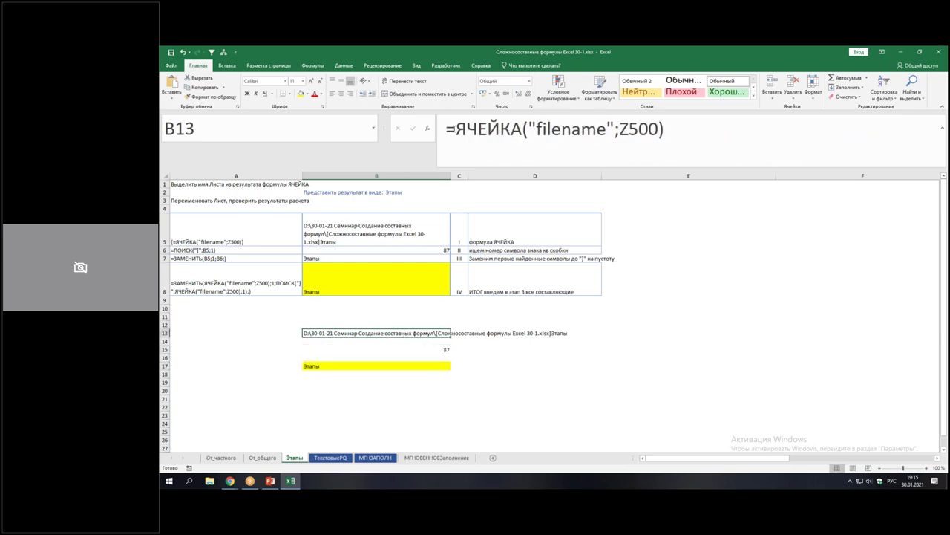
{"action": "left_click_drag", "start_coordinate": [455, 128], "coordinate": [802, 113]}
{"action": "key", "text": "ctrl+c"}
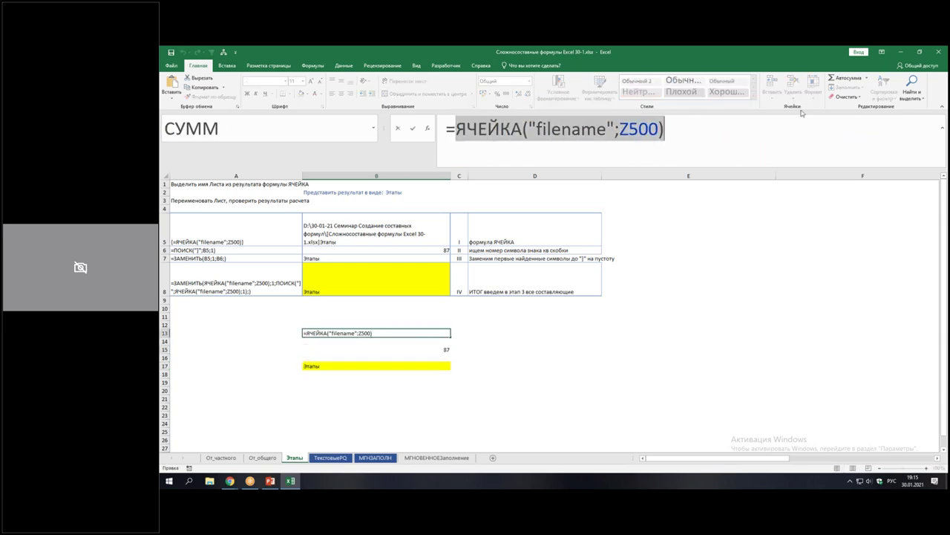
{"action": "key", "text": "Escape"}
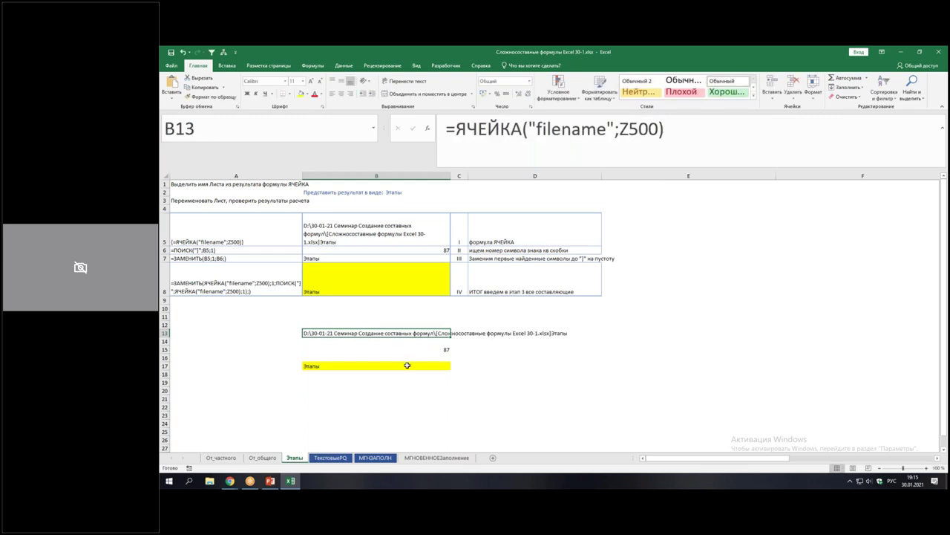
{"action": "left_click", "coordinate": [407, 365]}
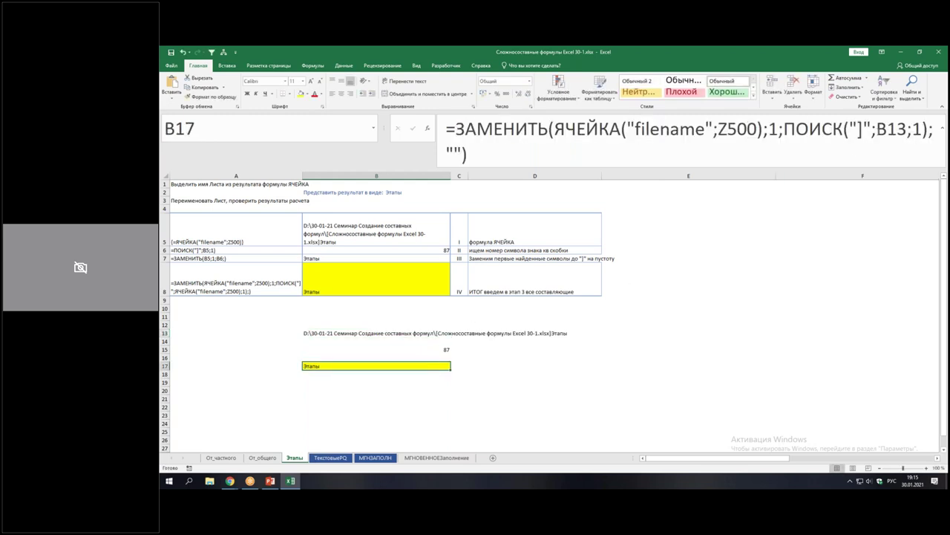
{"action": "left_click_drag", "start_coordinate": [878, 129], "coordinate": [906, 129]}
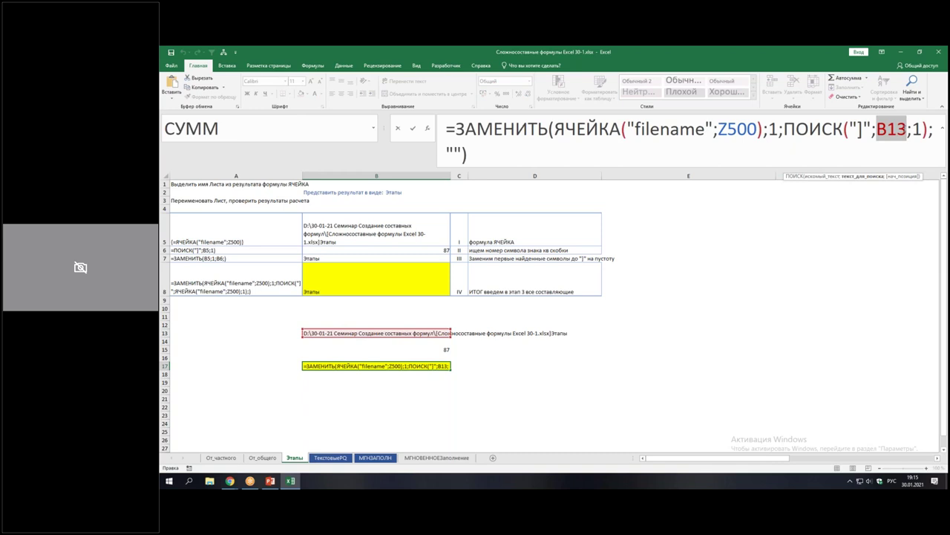
{"action": "key", "text": "ctrl+v"}
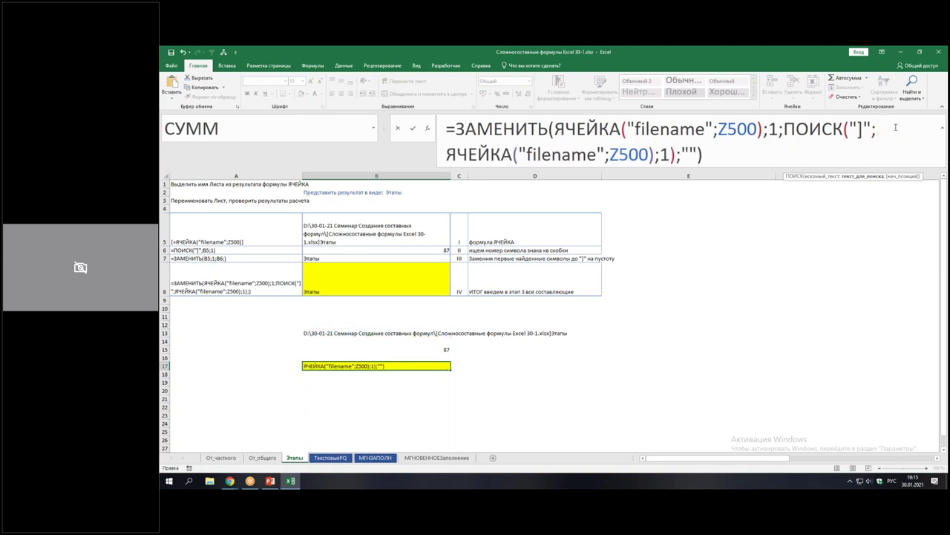
{"action": "key", "text": "Return"}
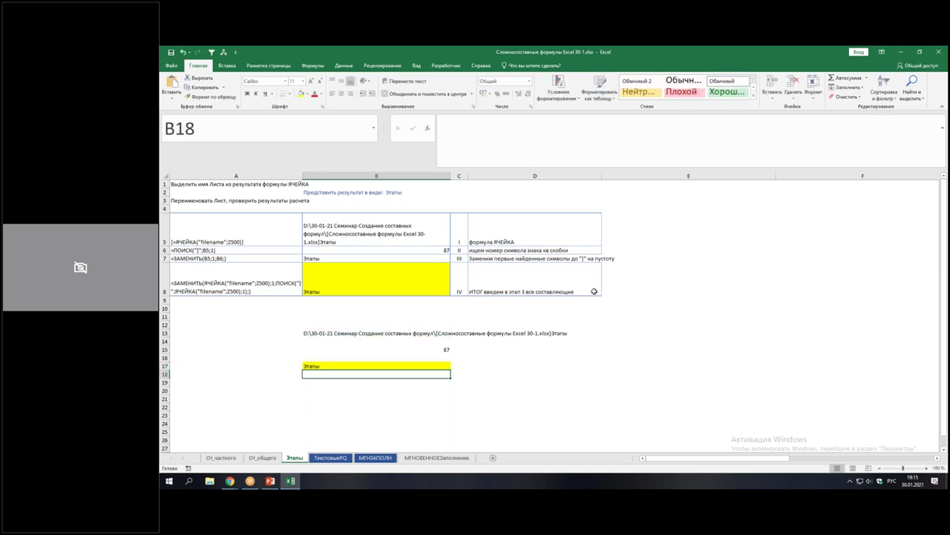
{"action": "left_click", "coordinate": [429, 366]}
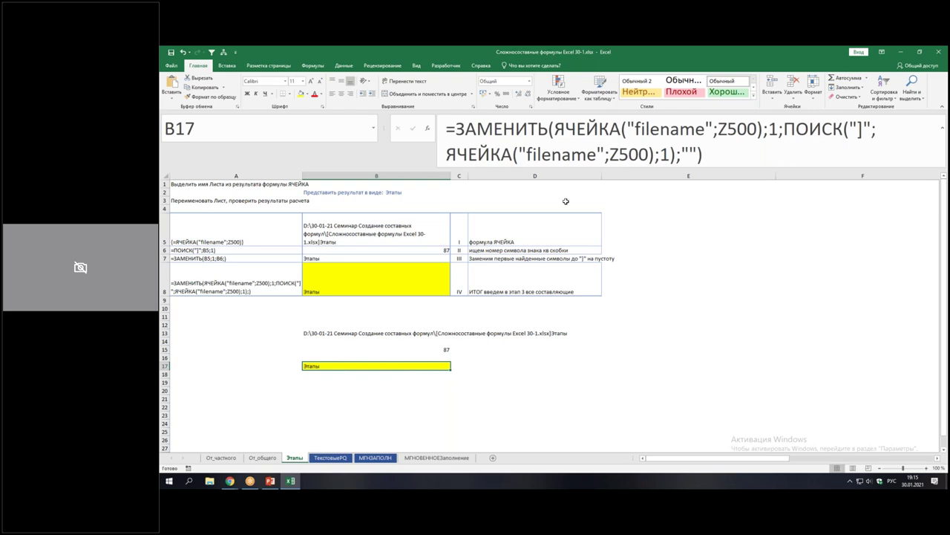
Make both Z500 references in B17's formula absolute as $Z$500 and commit it
{"action": "left_click", "coordinate": [728, 152]}
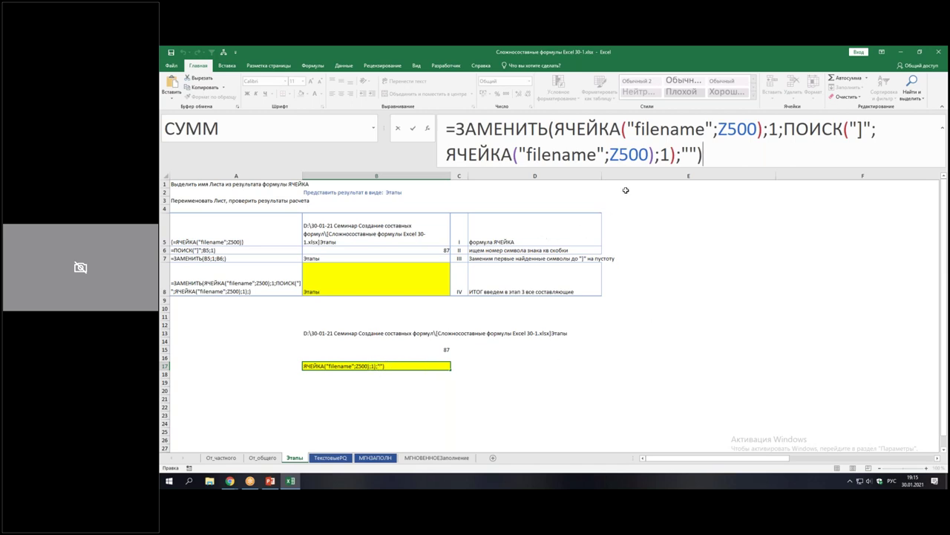
{"action": "left_click_drag", "start_coordinate": [718, 131], "coordinate": [756, 131]}
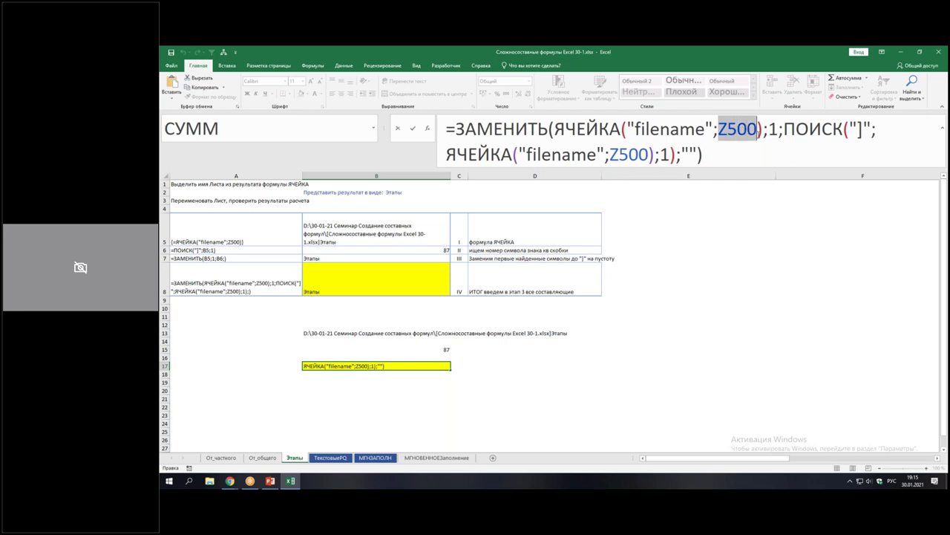
{"action": "left_click_drag", "start_coordinate": [609, 155], "coordinate": [649, 154]}
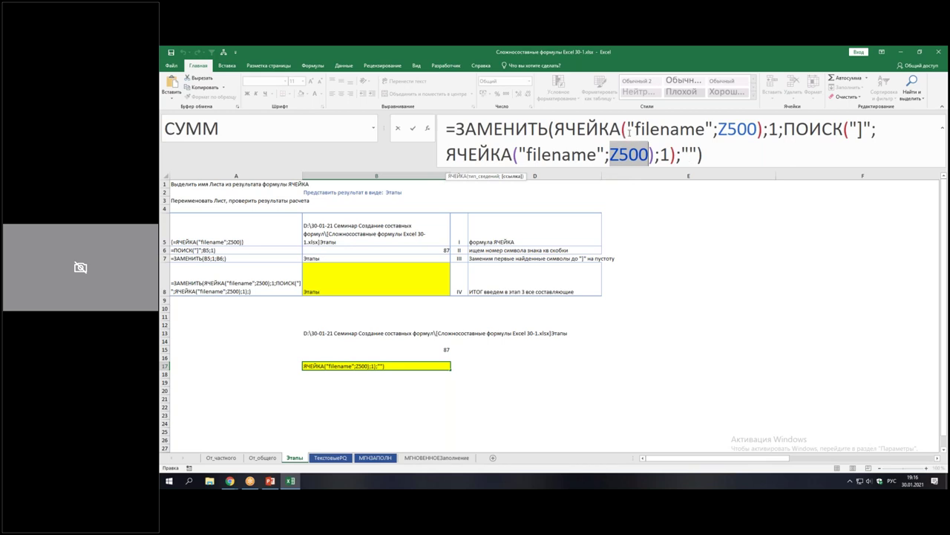
{"action": "key", "text": "F4"}
{"action": "left_click_drag", "start_coordinate": [718, 129], "coordinate": [757, 129]}
{"action": "key", "text": "F4"}
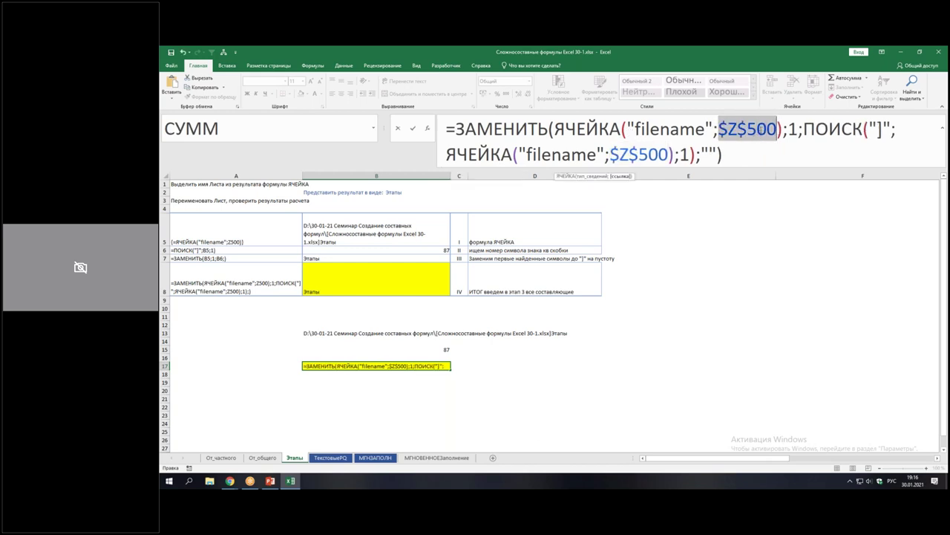
{"action": "key", "text": "Return"}
{"action": "left_click", "coordinate": [342, 359]}
{"action": "left_click", "coordinate": [346, 366]}
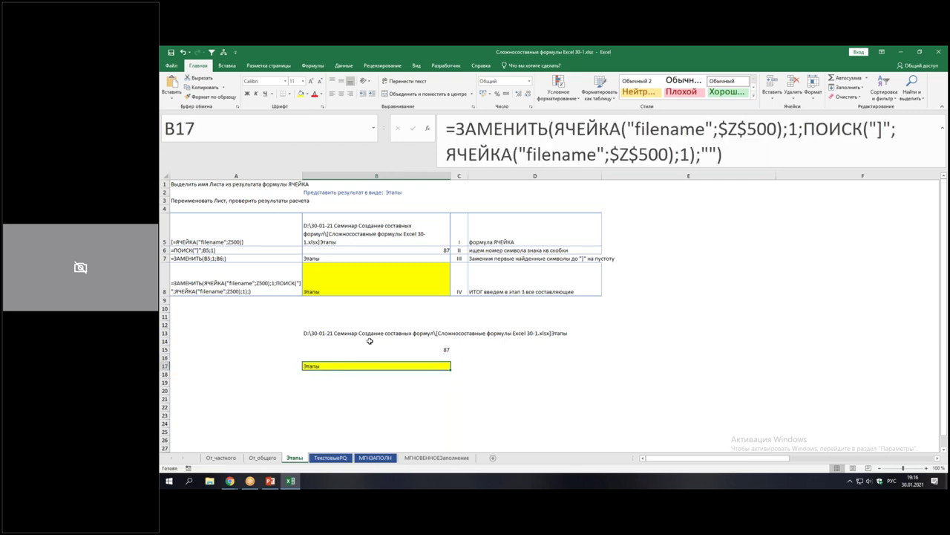
Copy B17's sheet-name formula into J20 on От частного and E26 on От общего
{"action": "key", "text": "ctrl+c"}
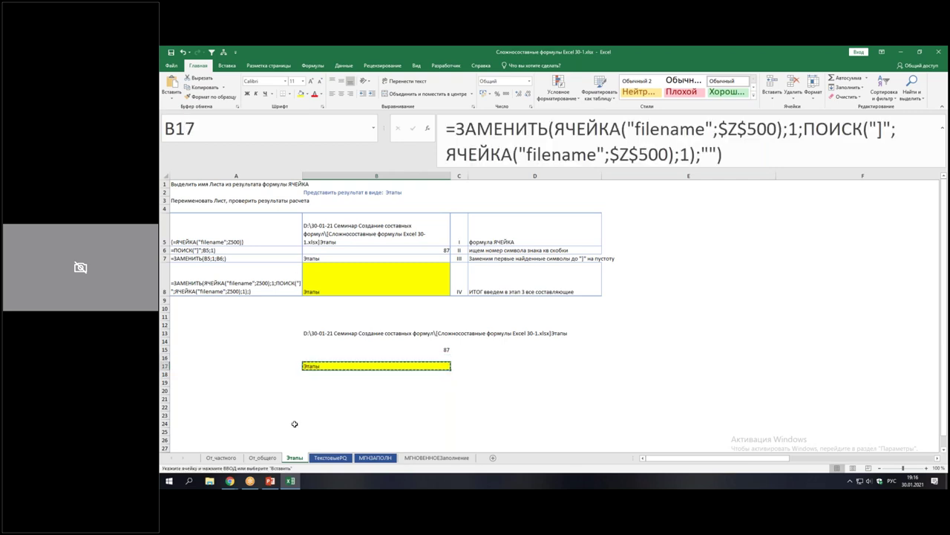
{"action": "left_click", "coordinate": [212, 459]}
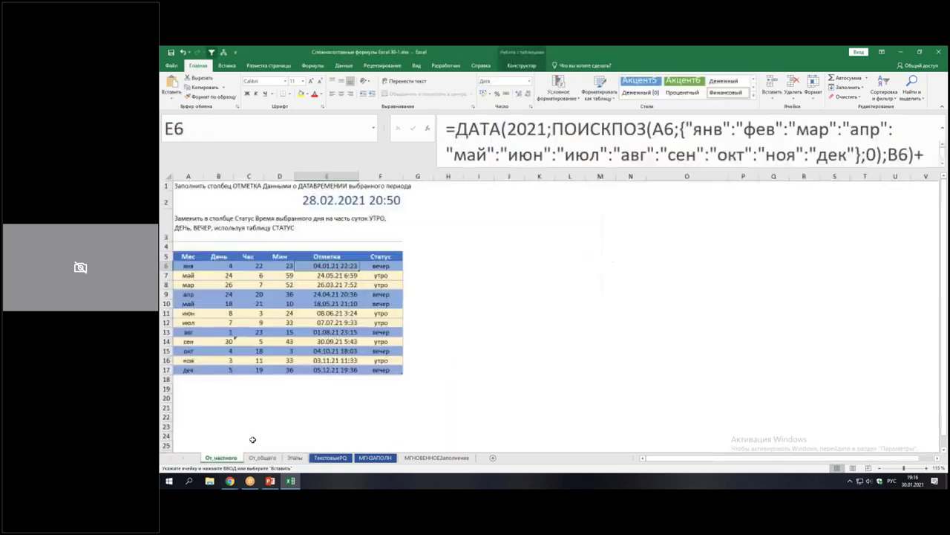
{"action": "left_click", "coordinate": [507, 396]}
{"action": "key", "text": "ctrl+v"}
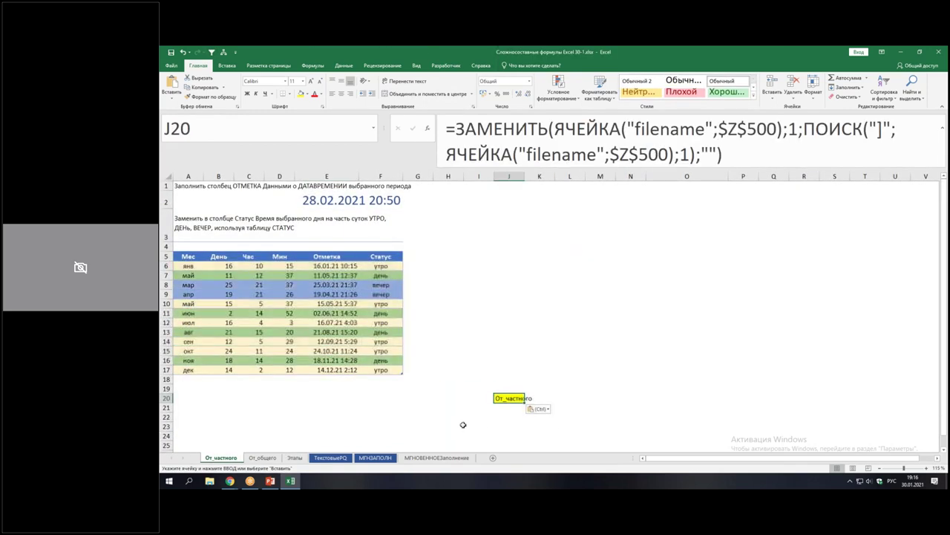
{"action": "left_click", "coordinate": [256, 458]}
{"action": "left_click", "coordinate": [340, 396]}
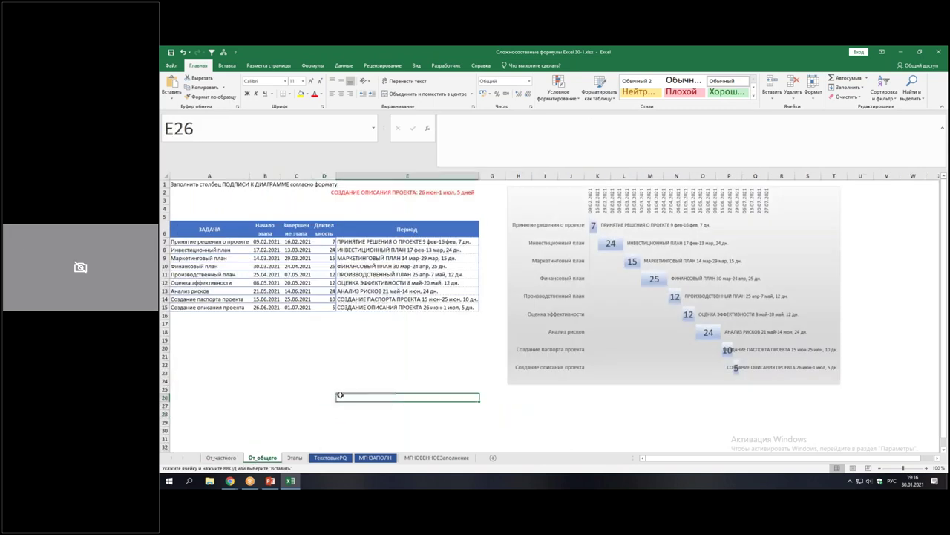
{"action": "key", "text": "ctrl+v"}
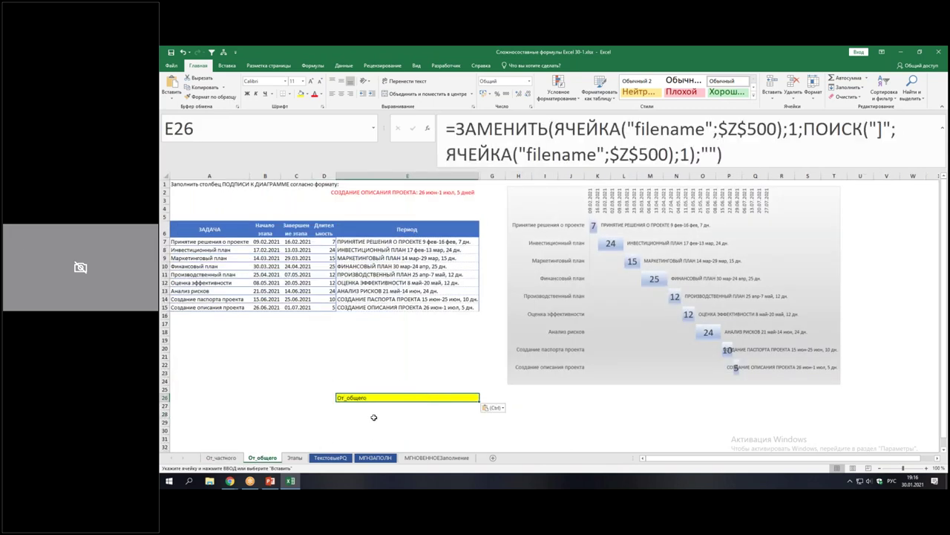
Paste the formula into F38 on ТекстовыеPQ, enlarge its font, and return to Этапы
{"action": "left_click", "coordinate": [330, 458]}
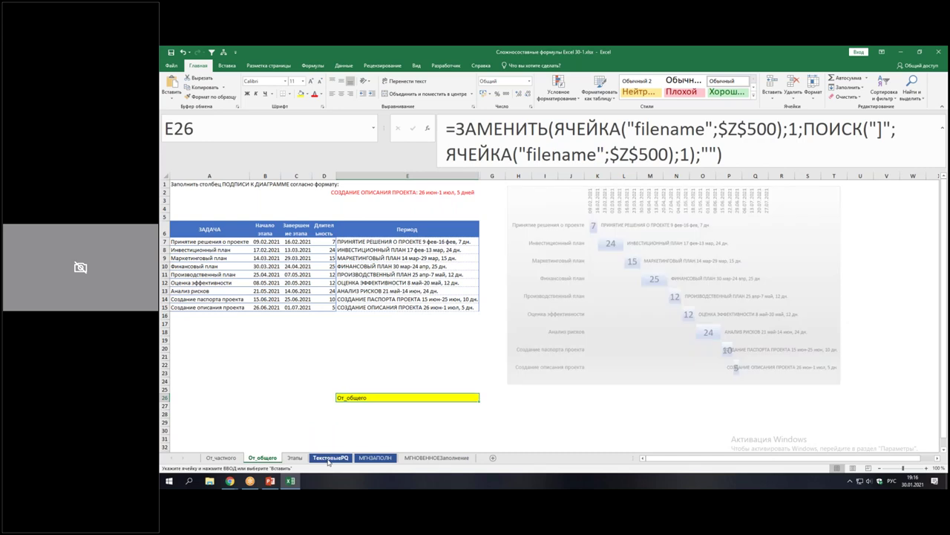
{"action": "left_click", "coordinate": [566, 405]}
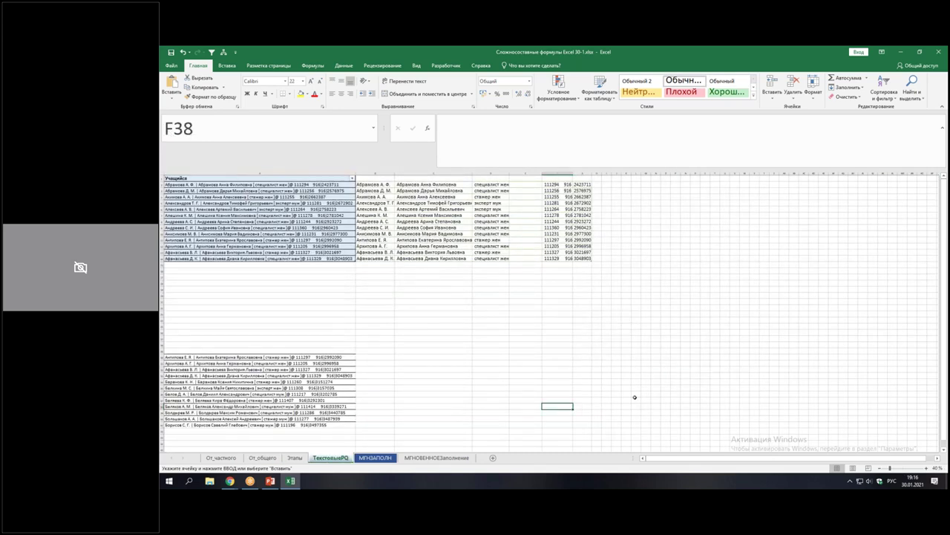
{"action": "key", "text": "ctrl+v"}
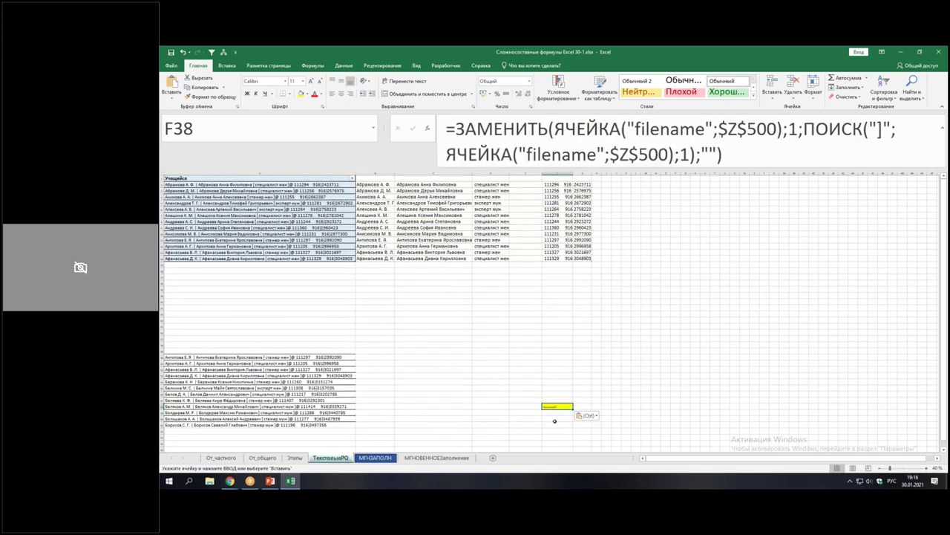
{"action": "scroll", "coordinate": [564, 405], "scroll_direction": "up", "scroll_amount": 2, "text": "ctrl"}
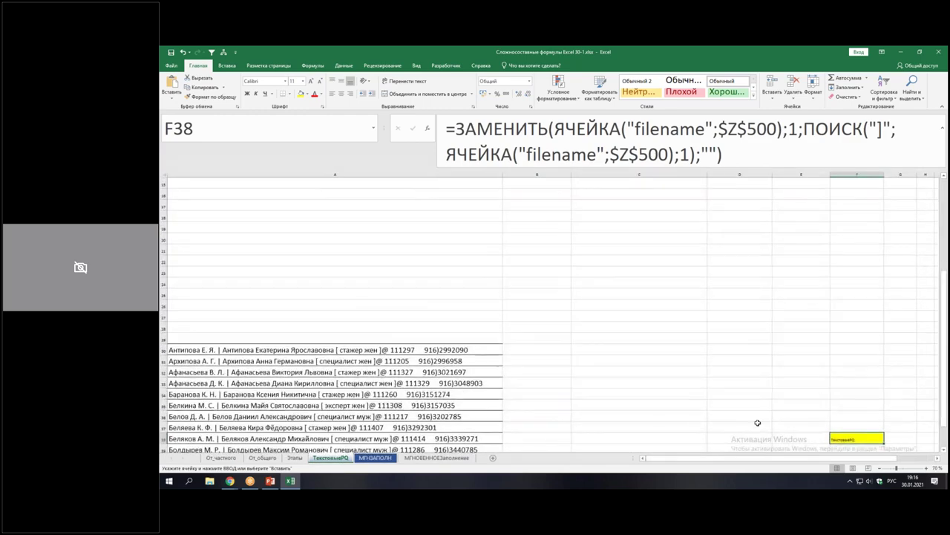
{"action": "key", "text": "Escape"}
{"action": "left_click", "coordinate": [310, 81]}
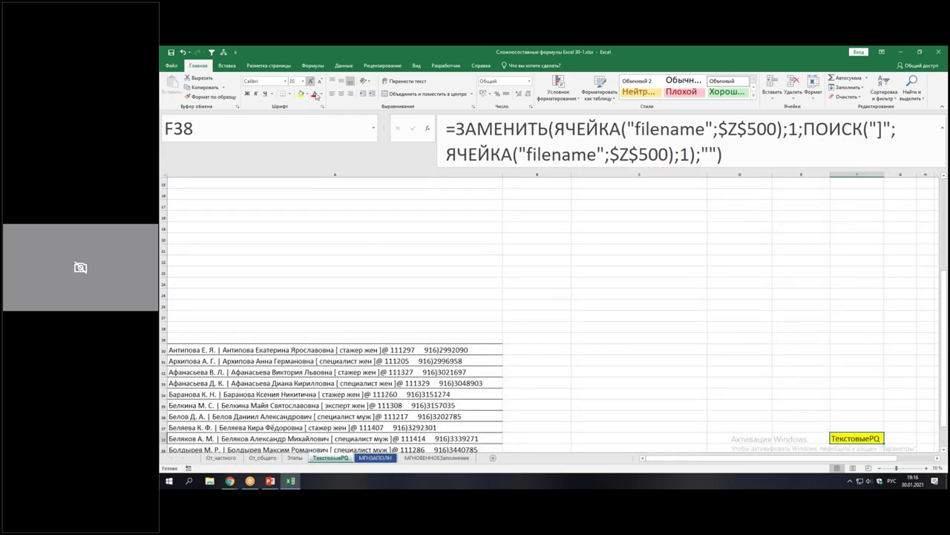
{"action": "left_click", "coordinate": [294, 458]}
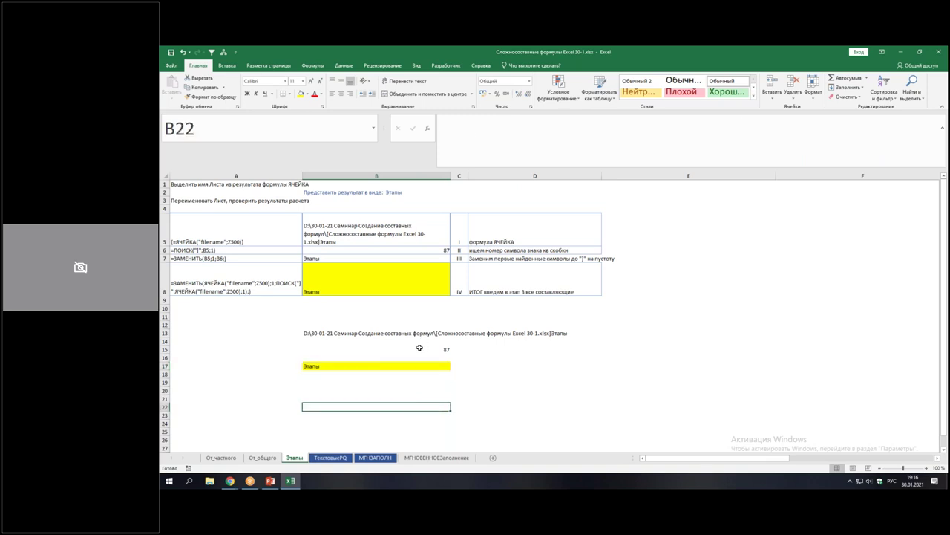
Evaluate ЯЧЕЙКА("filename";$Z$500) in B17 with F9 and view its path in a taller formula bar
{"action": "left_click", "coordinate": [376, 365]}
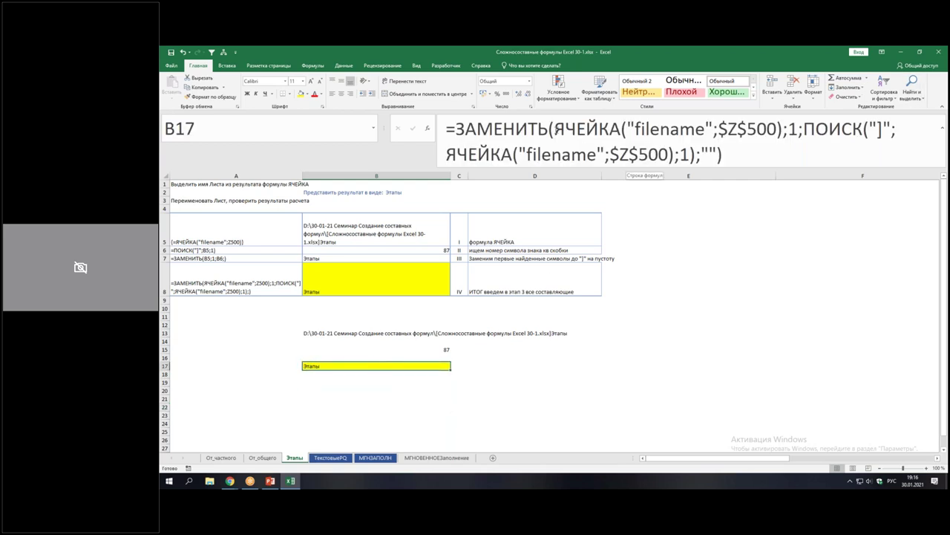
{"action": "left_click_drag", "start_coordinate": [555, 129], "coordinate": [783, 130]}
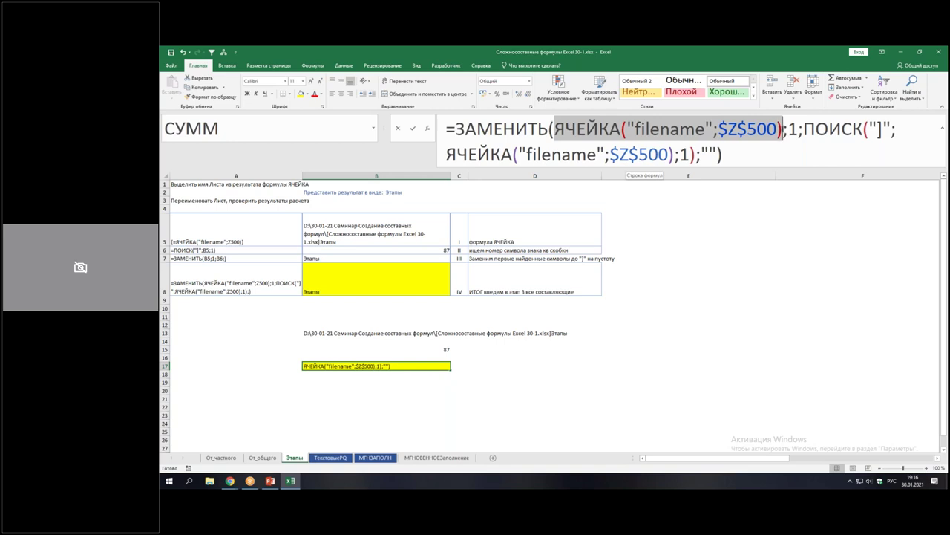
{"action": "key", "text": "F9"}
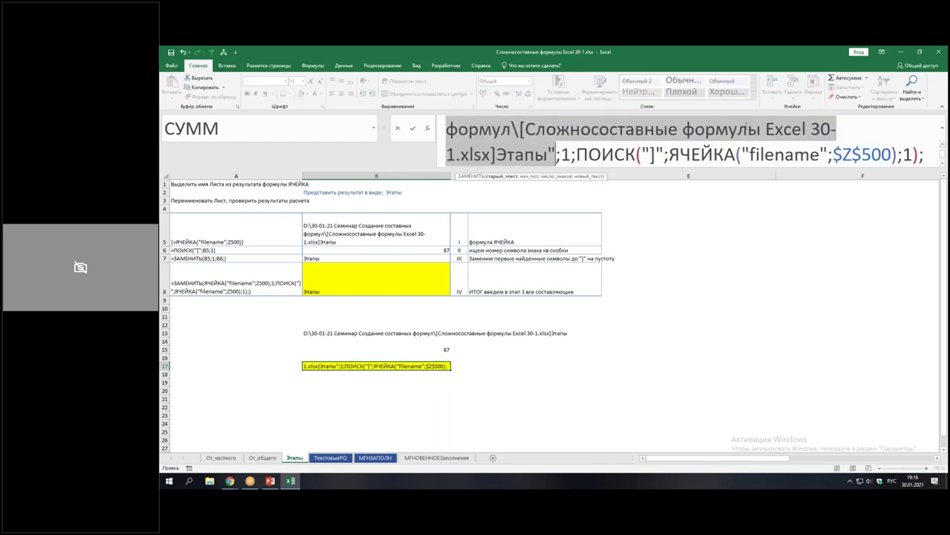
{"action": "scroll", "coordinate": [667, 132], "scroll_direction": "up", "scroll_amount": 1}
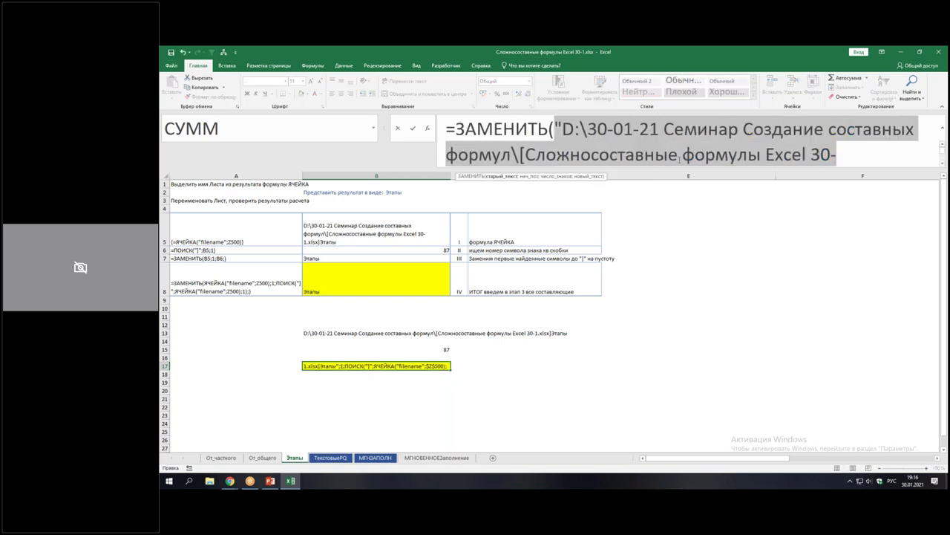
{"action": "left_click_drag", "start_coordinate": [665, 170], "coordinate": [604, 269]}
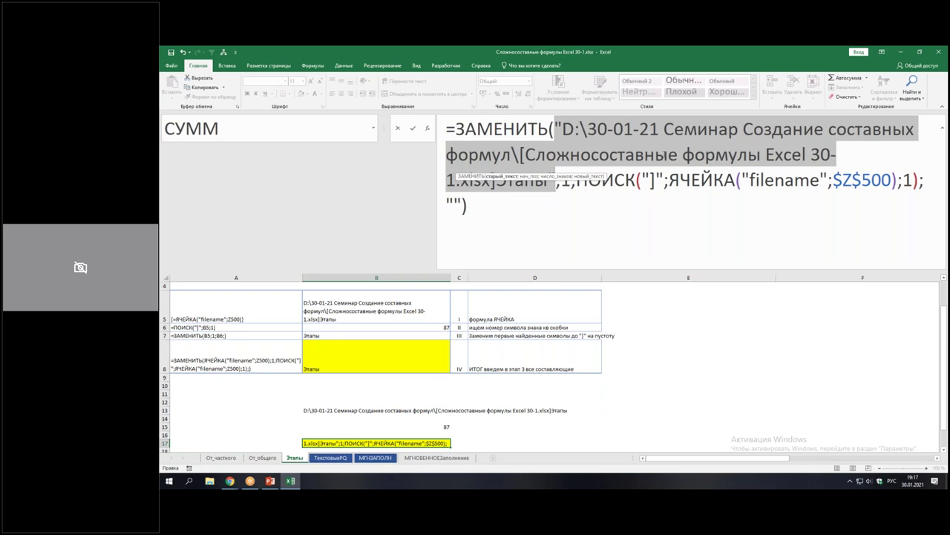
{"action": "key", "text": "Escape"}
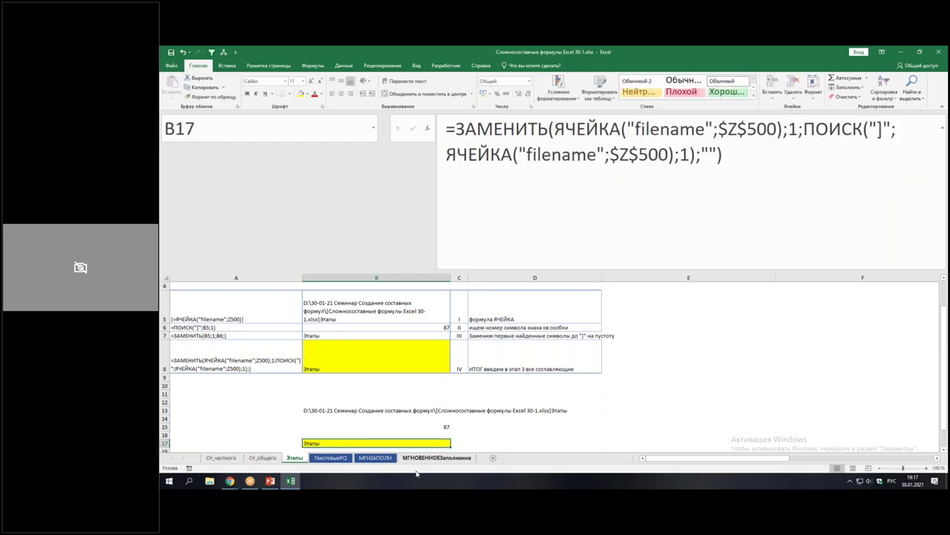
{"action": "scroll", "coordinate": [371, 398], "scroll_direction": "down", "scroll_amount": 1}
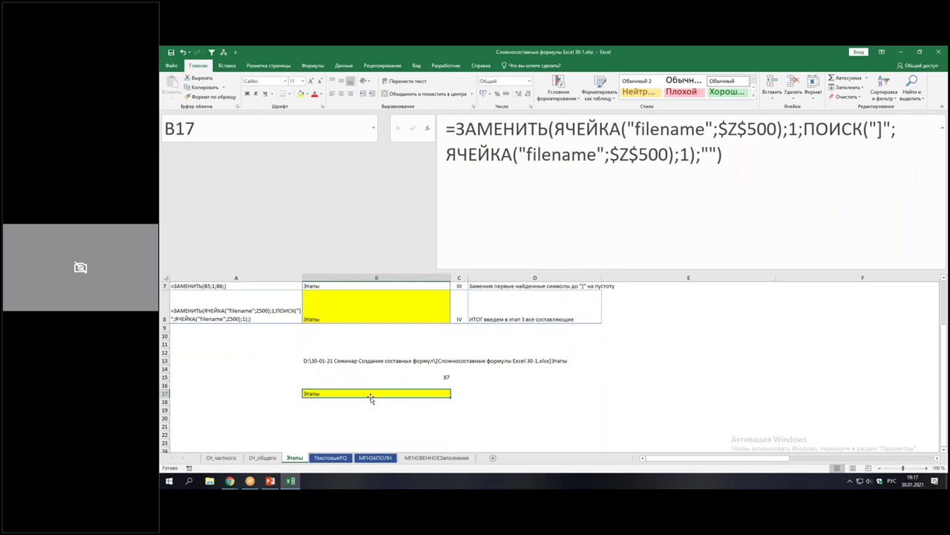
{"action": "left_click", "coordinate": [328, 360]}
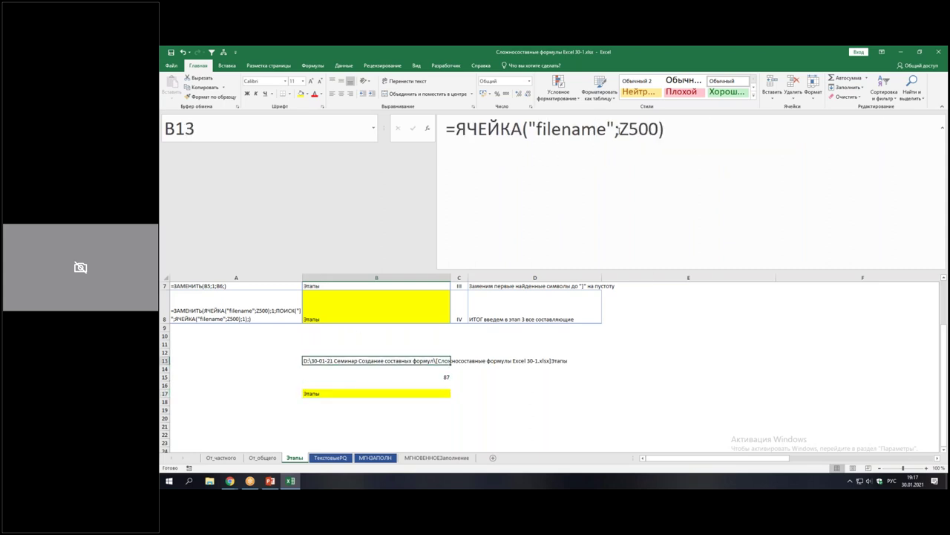
{"action": "left_click_drag", "start_coordinate": [619, 130], "coordinate": [659, 130]}
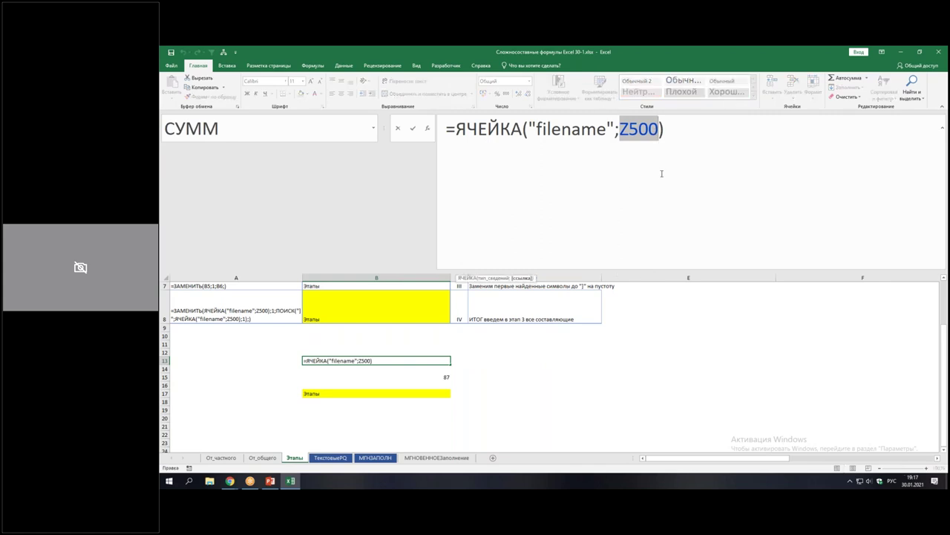
{"action": "type", "text": "0"}
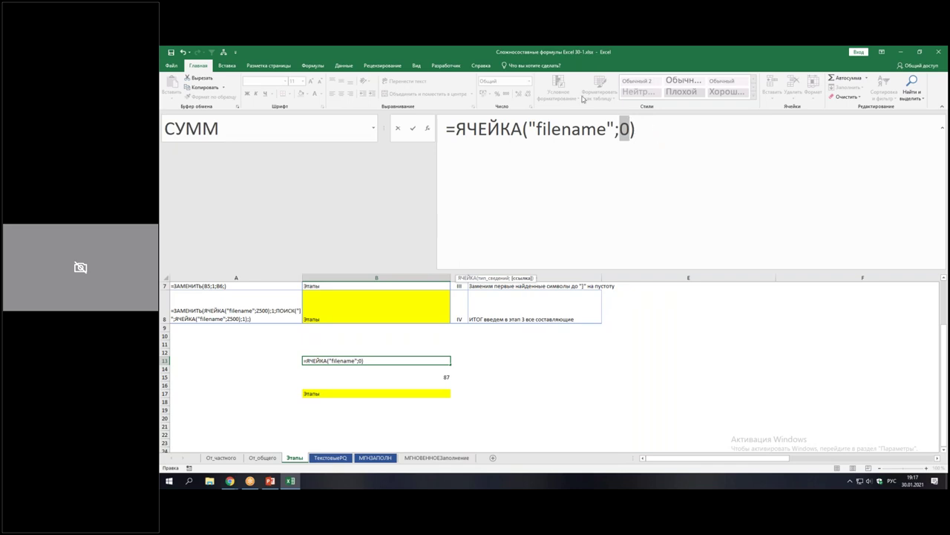
{"action": "key", "text": "Escape"}
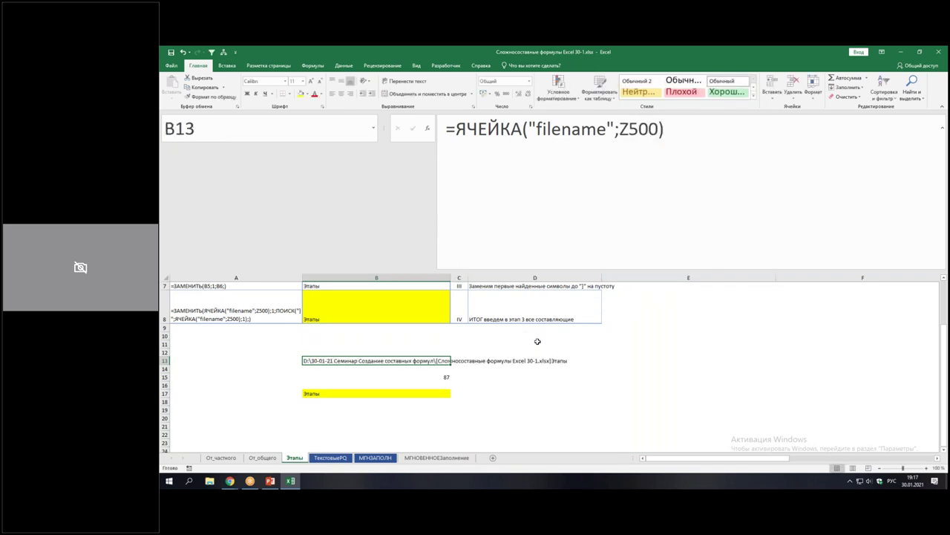
{"action": "left_click", "coordinate": [342, 395]}
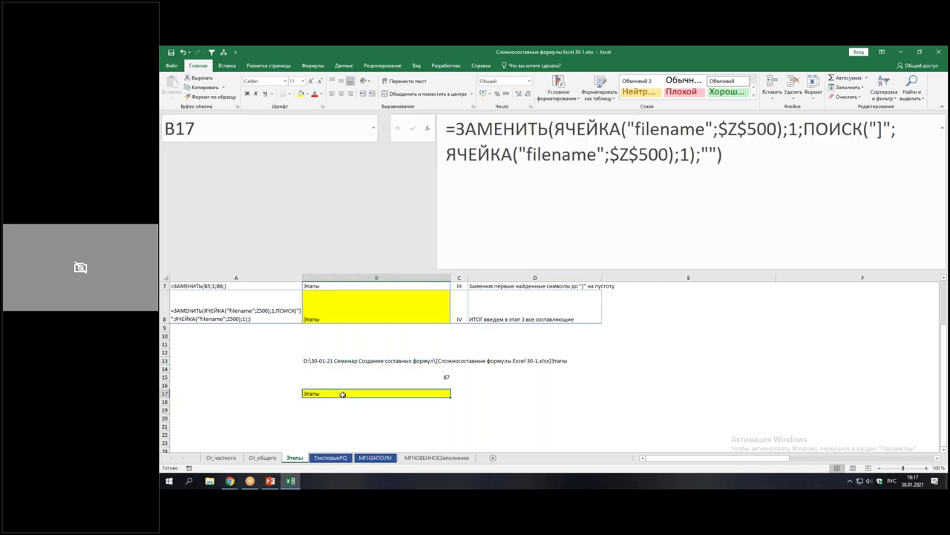
{"action": "scroll", "coordinate": [397, 402], "scroll_direction": "up", "scroll_amount": 2}
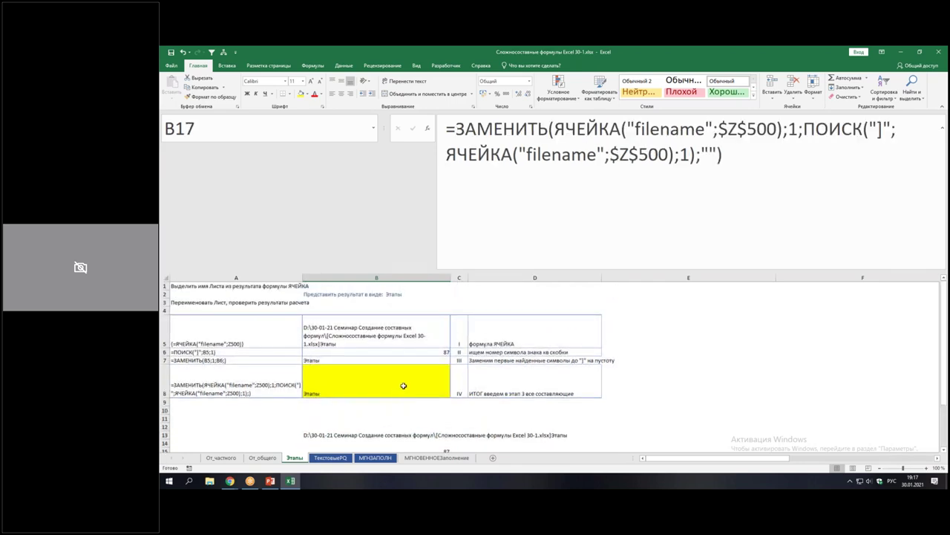
{"action": "scroll", "coordinate": [404, 386], "scroll_direction": "down", "scroll_amount": 1, "text": "ctrl"}
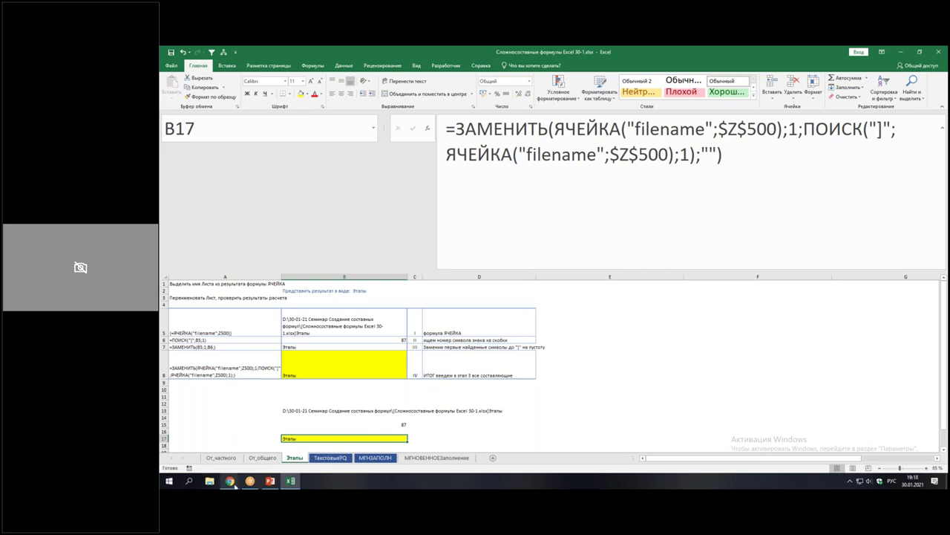
In PowerPoint, step through slides 4, 6 and 7 to slide 8, then click into its tools list
{"action": "left_click", "coordinate": [272, 483]}
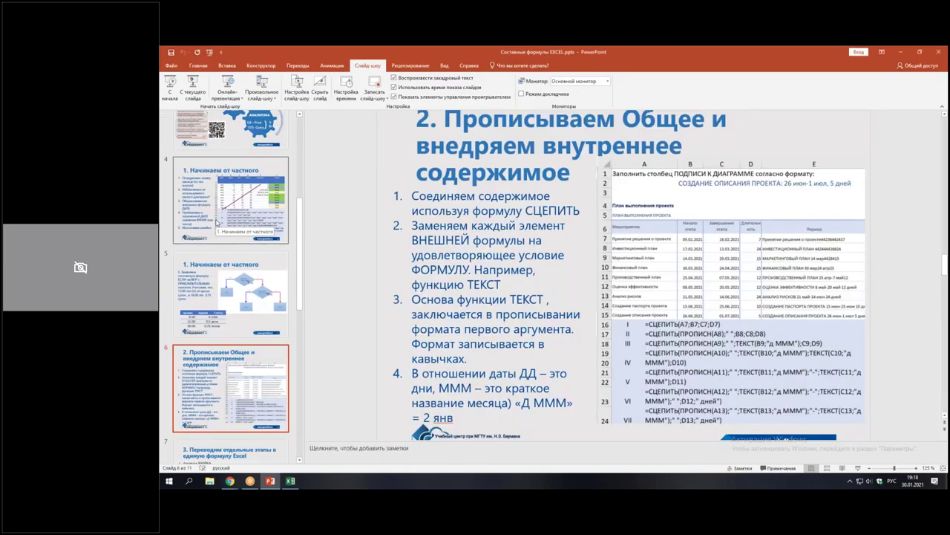
{"action": "left_click", "coordinate": [224, 182]}
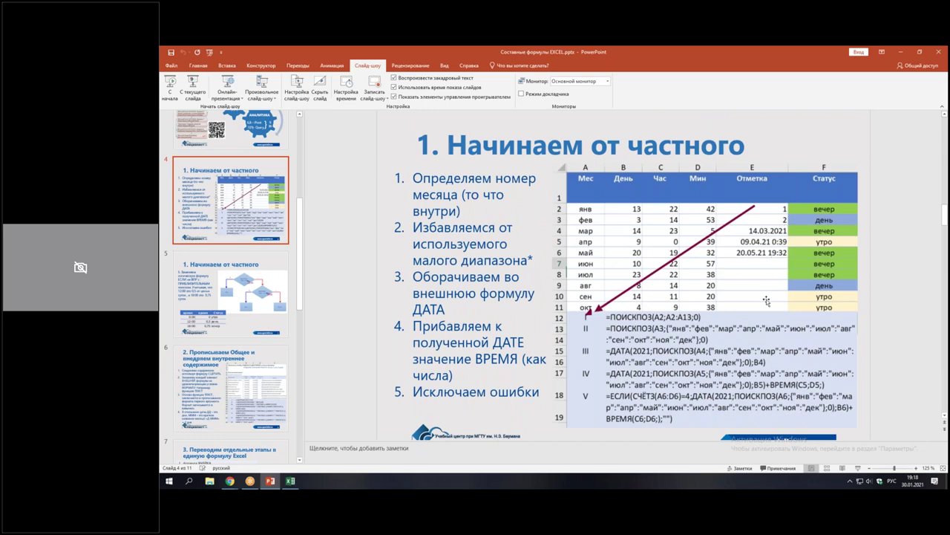
{"action": "left_click", "coordinate": [220, 400]}
{"action": "scroll", "coordinate": [222, 356], "scroll_direction": "down", "scroll_amount": 1}
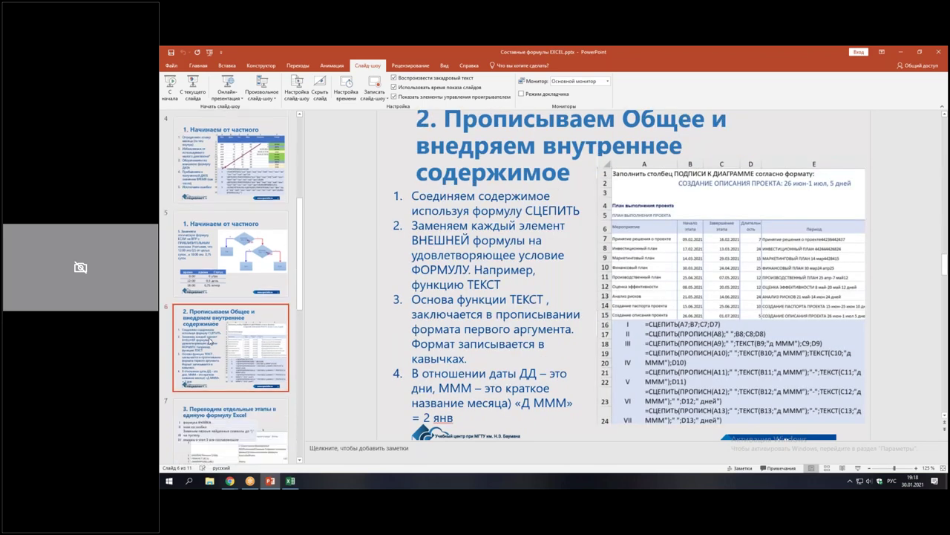
{"action": "scroll", "coordinate": [223, 297], "scroll_direction": "down", "scroll_amount": 4}
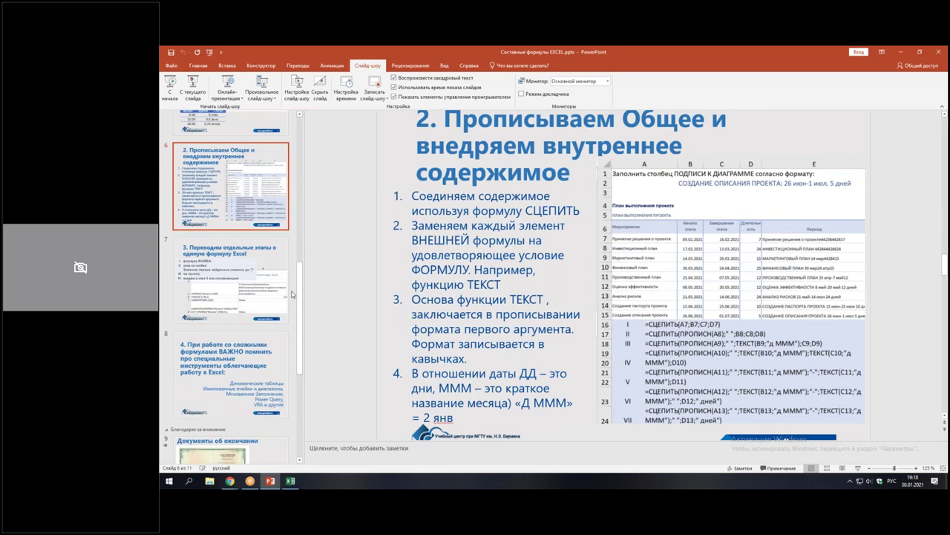
{"action": "left_click", "coordinate": [260, 294]}
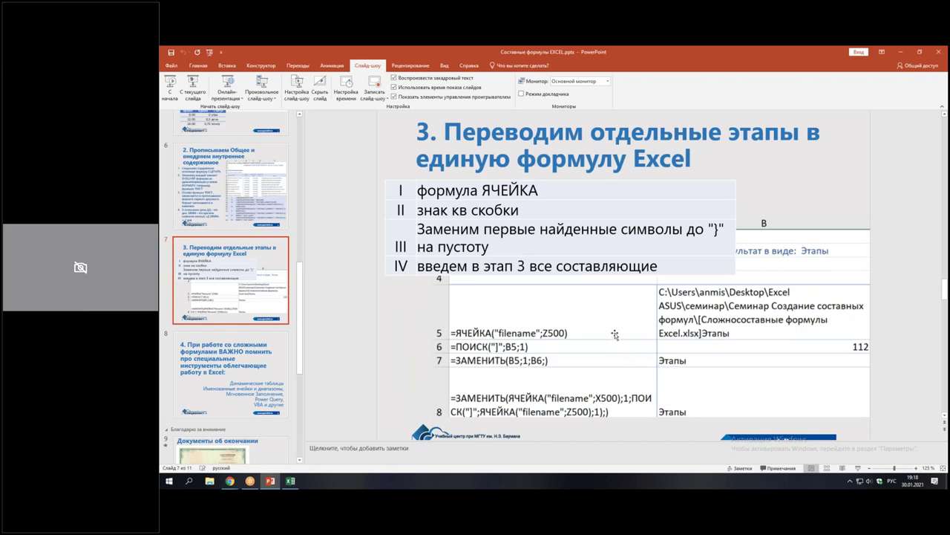
{"action": "scroll", "coordinate": [615, 334], "scroll_direction": "down", "scroll_amount": 1}
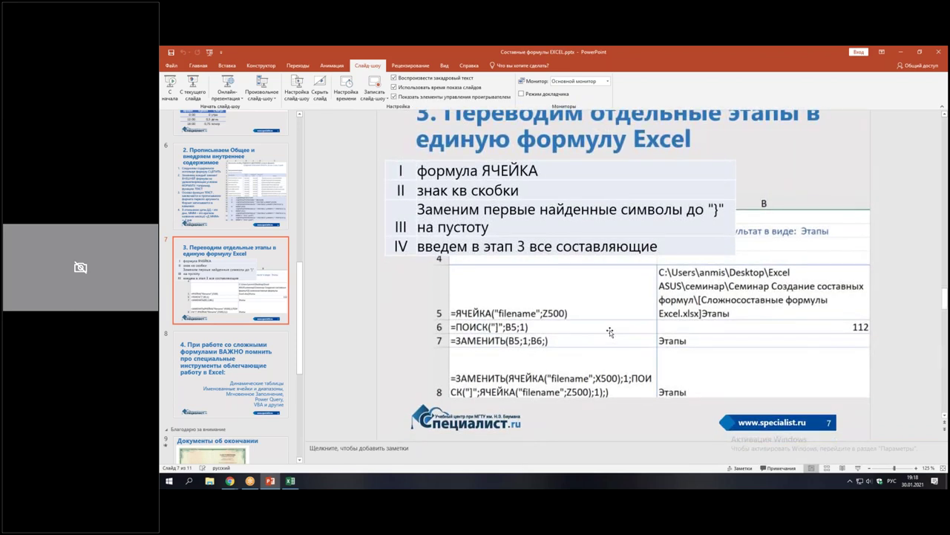
{"action": "left_click", "coordinate": [221, 371]}
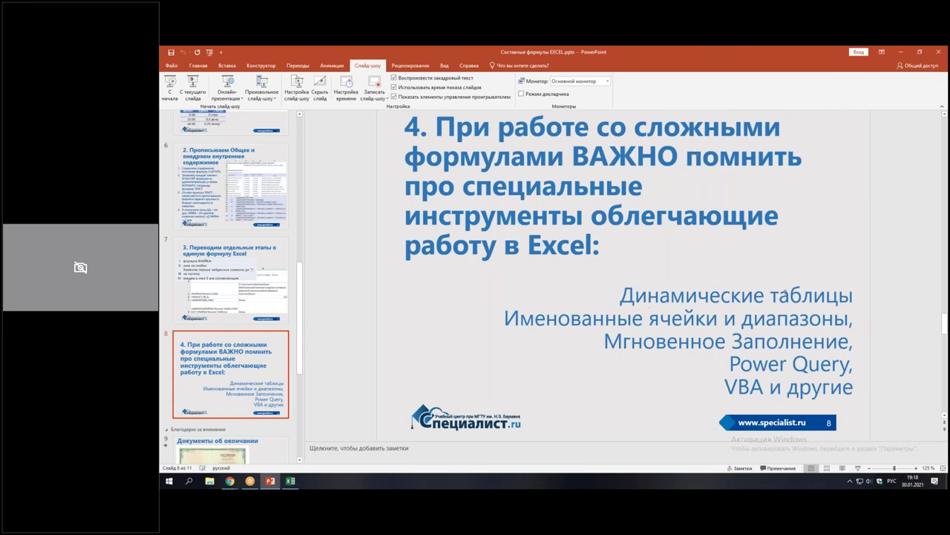
{"action": "left_click", "coordinate": [853, 296]}
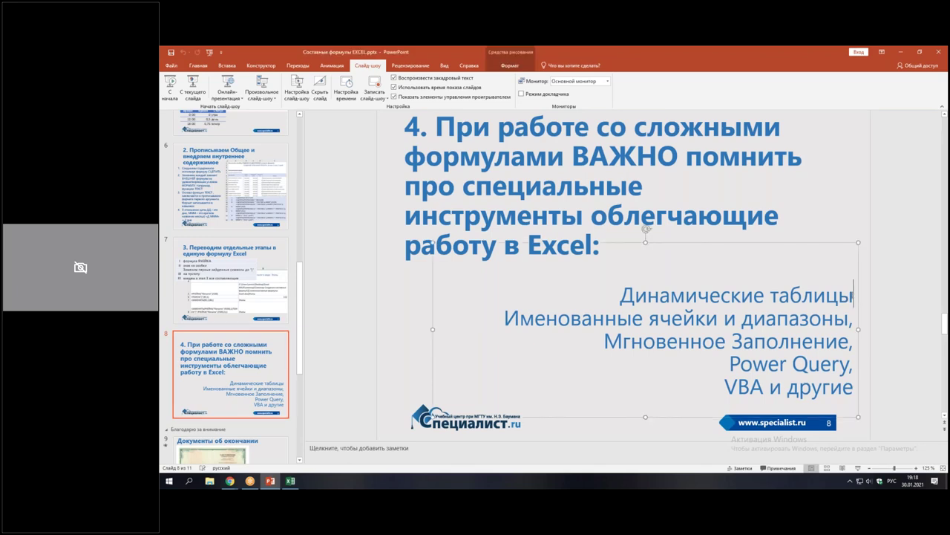
Append ', F9' after 'Динамические таблицы' on slide 8, correcting the typos
{"action": "type", "text": ", А("}
{"action": "key", "text": "BackSpace"}
{"action": "key", "text": "BackSpace"}
{"action": "key", "text": "BackSpace"}
{"action": "key", "text": "alt+shift"}
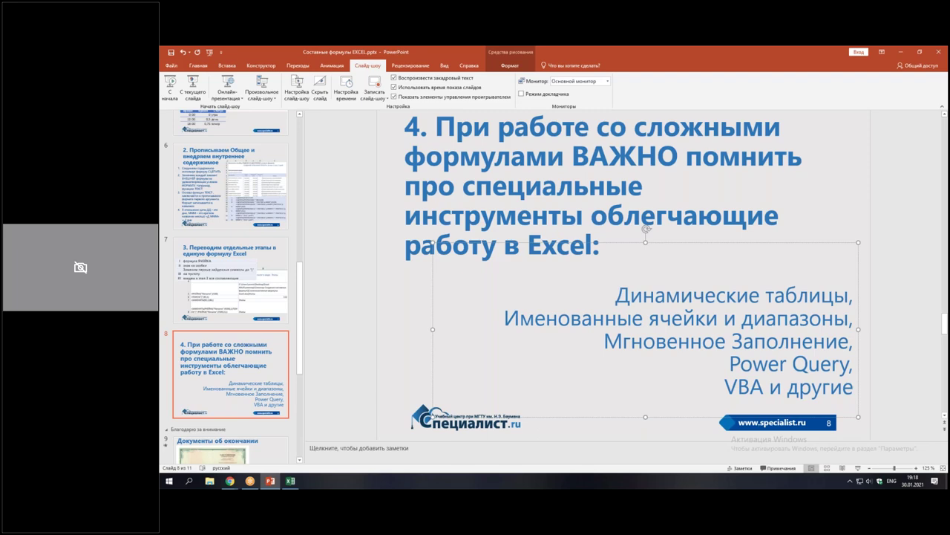
{"action": "type", "text": "F0"}
{"action": "key", "text": "BackSpace"}
{"action": "type", "text": "9"}
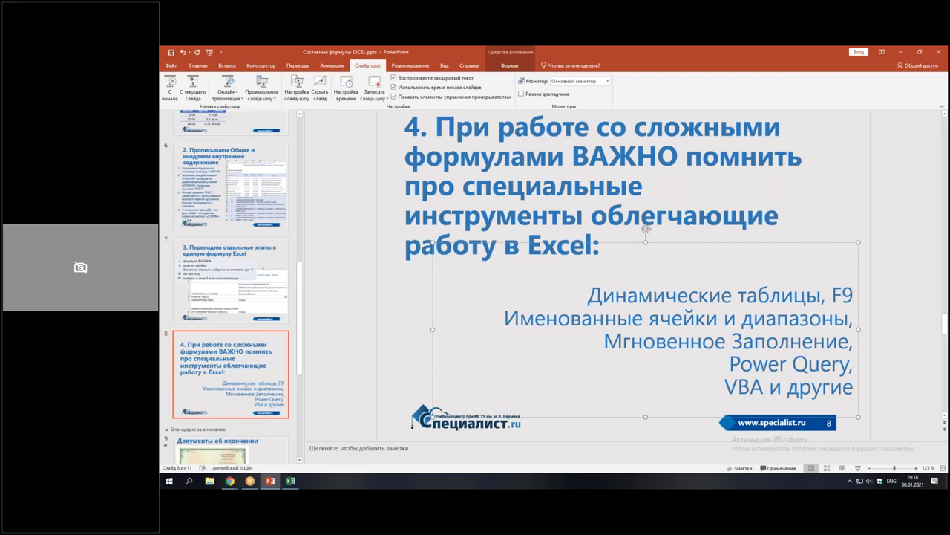
Select the 'Динамические таблицы, F9' line and the overlapping text box, then return to Excel
{"action": "left_click", "coordinate": [752, 319]}
{"action": "left_click_drag", "start_coordinate": [588, 296], "coordinate": [856, 297]}
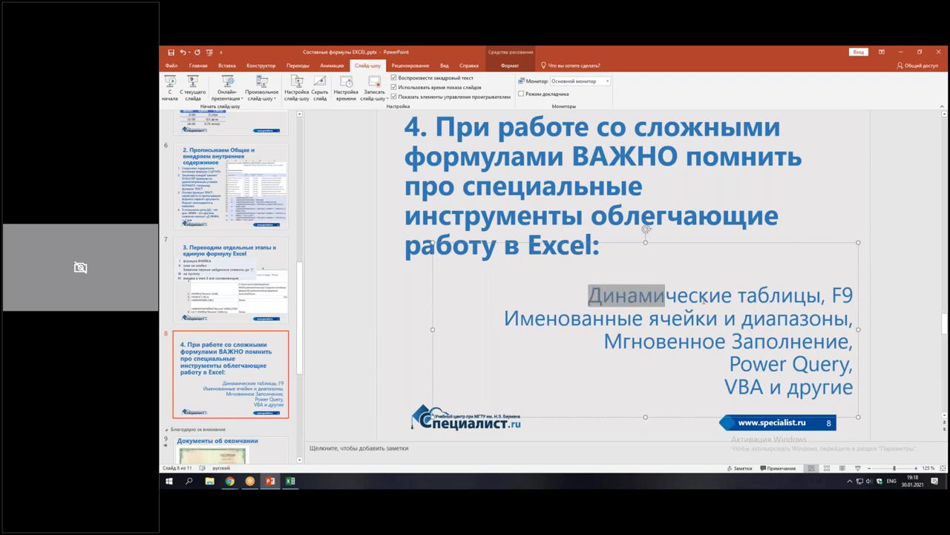
{"action": "left_click", "coordinate": [502, 322]}
{"action": "left_click", "coordinate": [659, 318]}
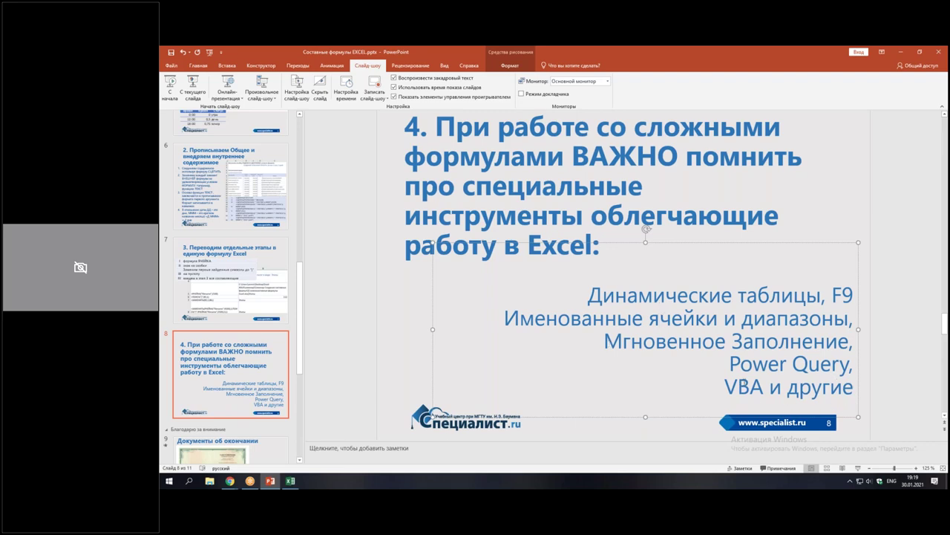
{"action": "left_click", "coordinate": [291, 480]}
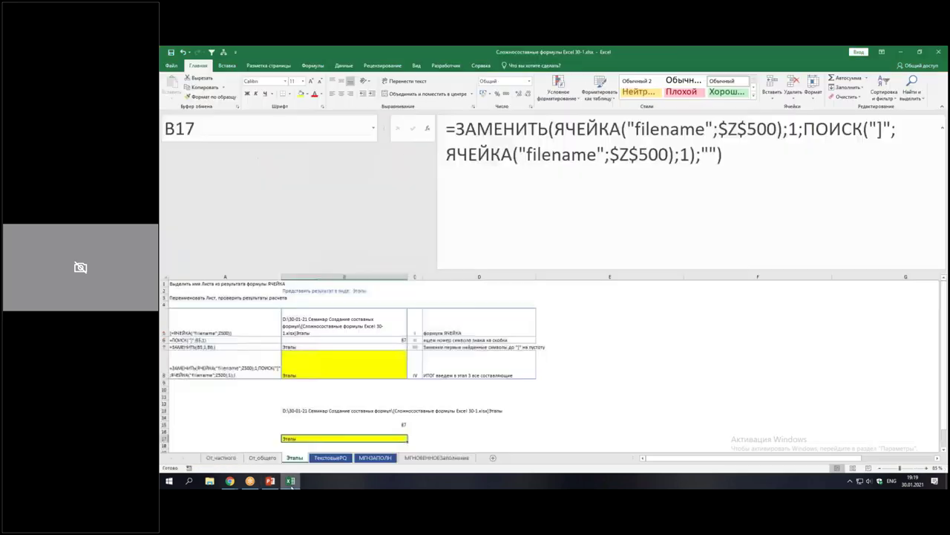
On ТекстовыеPQ, review student records in column A and their split results in columns C–G
{"action": "left_click", "coordinate": [332, 458]}
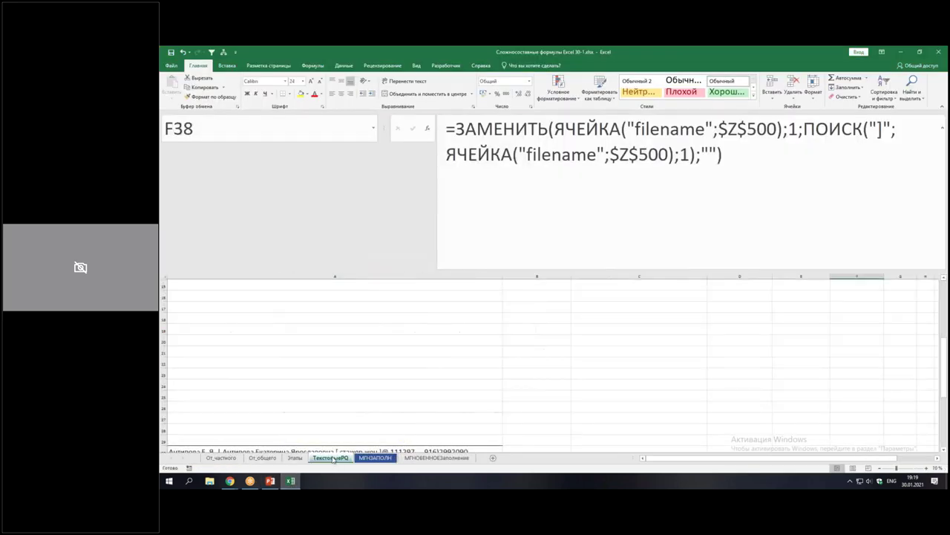
{"action": "scroll", "coordinate": [383, 378], "scroll_direction": "up", "scroll_amount": 2}
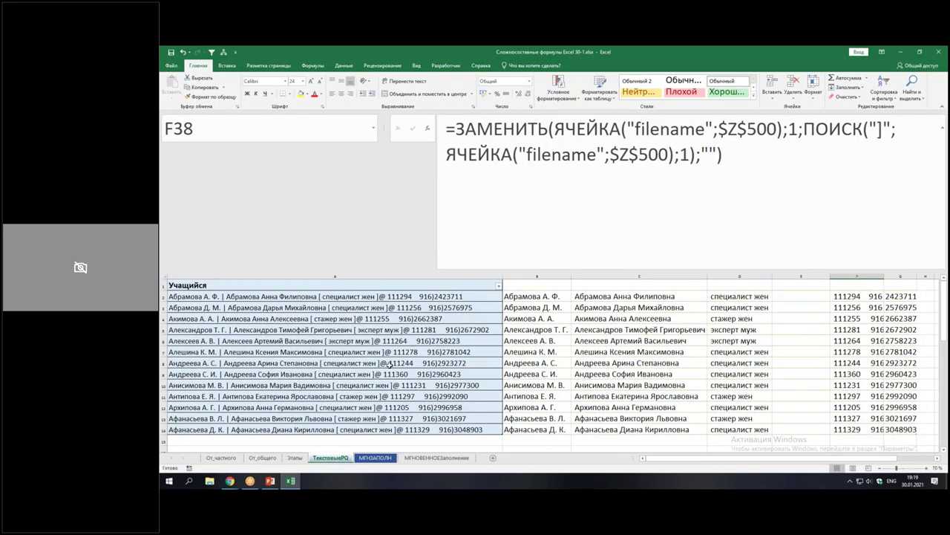
{"action": "scroll", "coordinate": [390, 363], "scroll_direction": "down", "scroll_amount": 2, "text": "ctrl"}
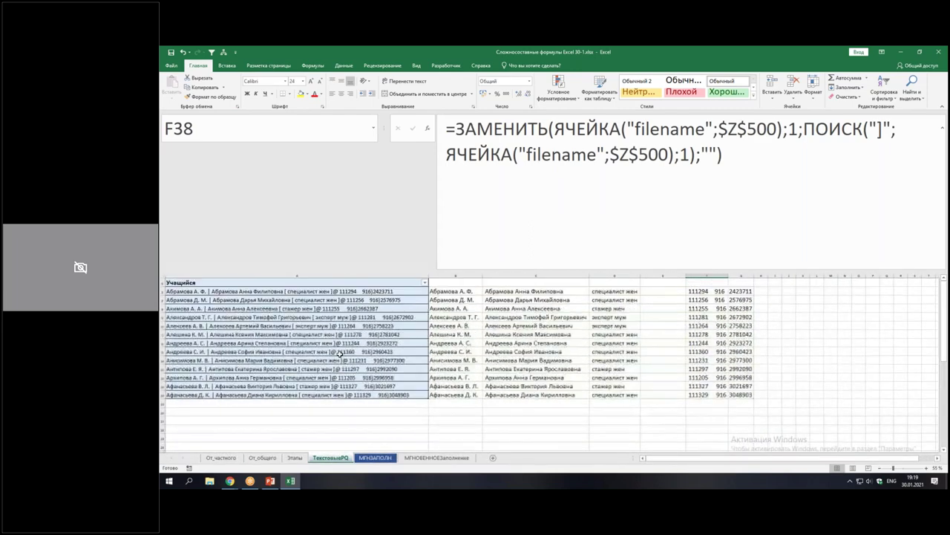
{"action": "left_click", "coordinate": [331, 334]}
{"action": "left_click", "coordinate": [328, 361]}
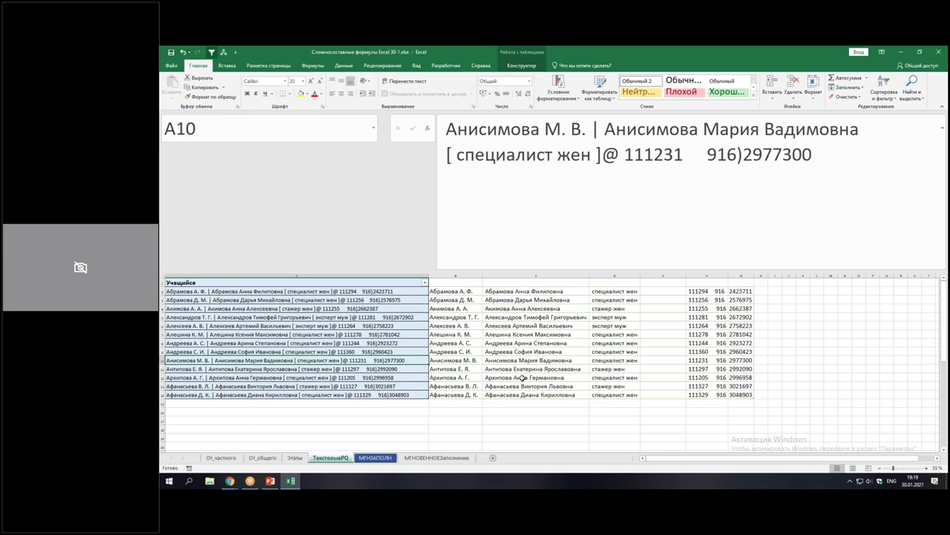
{"action": "left_click_drag", "start_coordinate": [533, 284], "coordinate": [754, 334]}
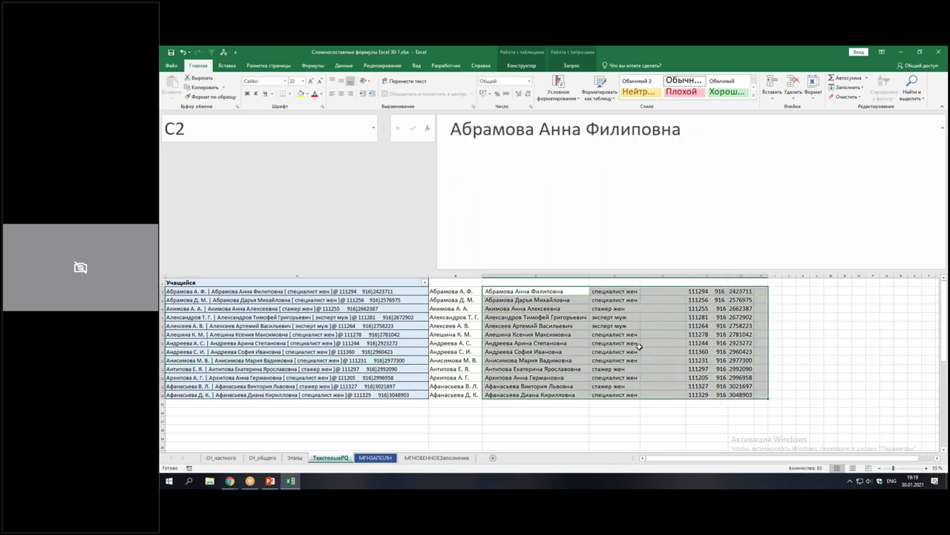
{"action": "left_click", "coordinate": [379, 336]}
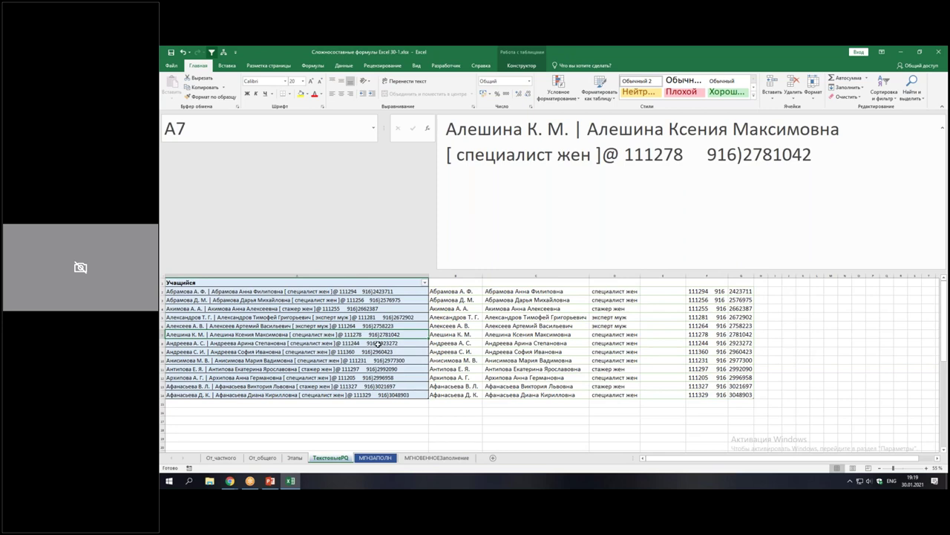
{"action": "scroll", "coordinate": [380, 344], "scroll_direction": "down", "scroll_amount": 3}
Copy student rows from lower in column A and paste them under the Учащийся table
{"action": "left_click_drag", "start_coordinate": [334, 376], "coordinate": [328, 435]}
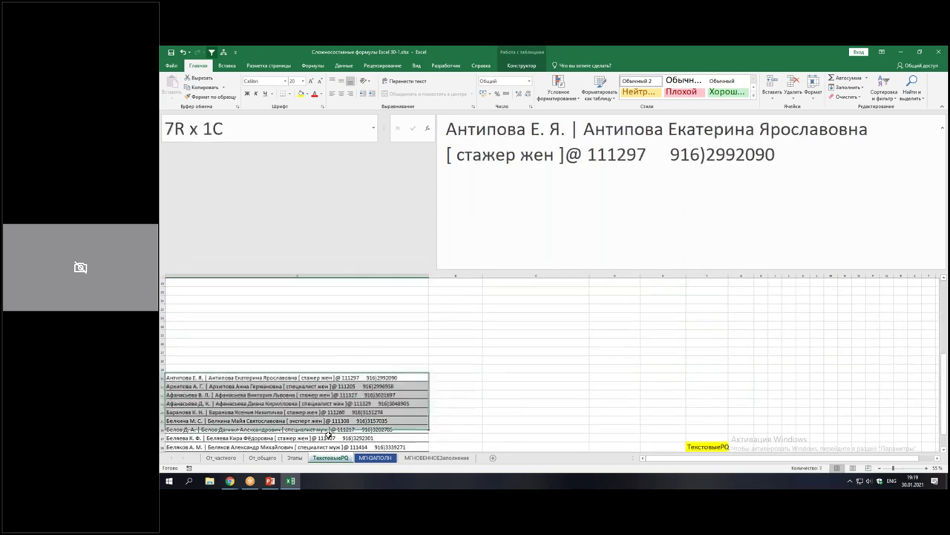
{"action": "key", "text": "ctrl+c"}
{"action": "scroll", "coordinate": [331, 361], "scroll_direction": "up", "scroll_amount": 5}
{"action": "left_click", "coordinate": [330, 369]}
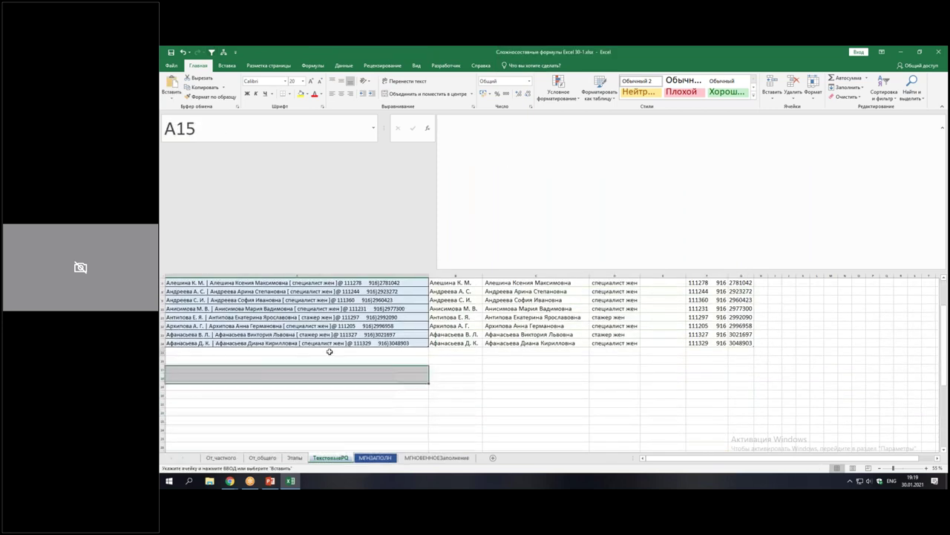
{"action": "key", "text": "ctrl+v"}
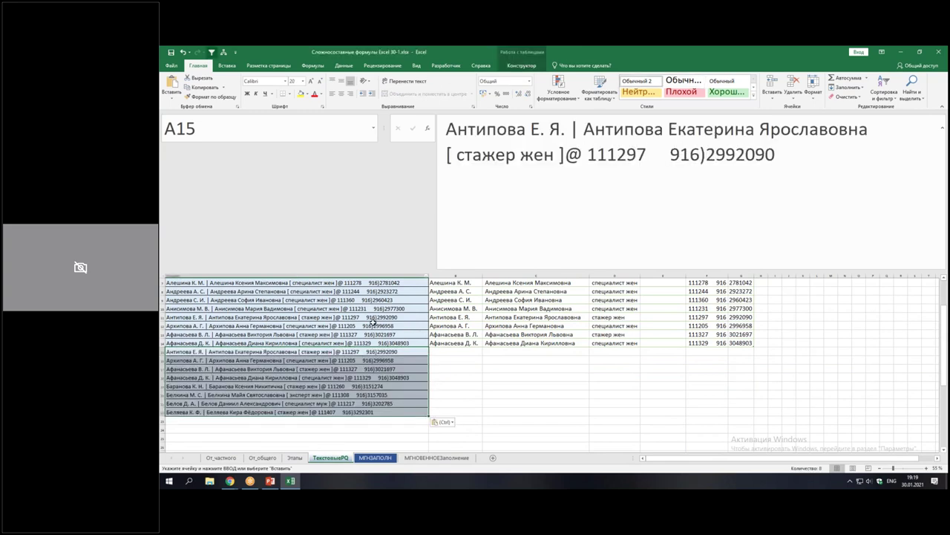
{"action": "left_click", "coordinate": [375, 325]}
Show the Queries & Connections pane from the Data tab and widen it
{"action": "left_click", "coordinate": [344, 65]}
{"action": "left_click", "coordinate": [398, 77]}
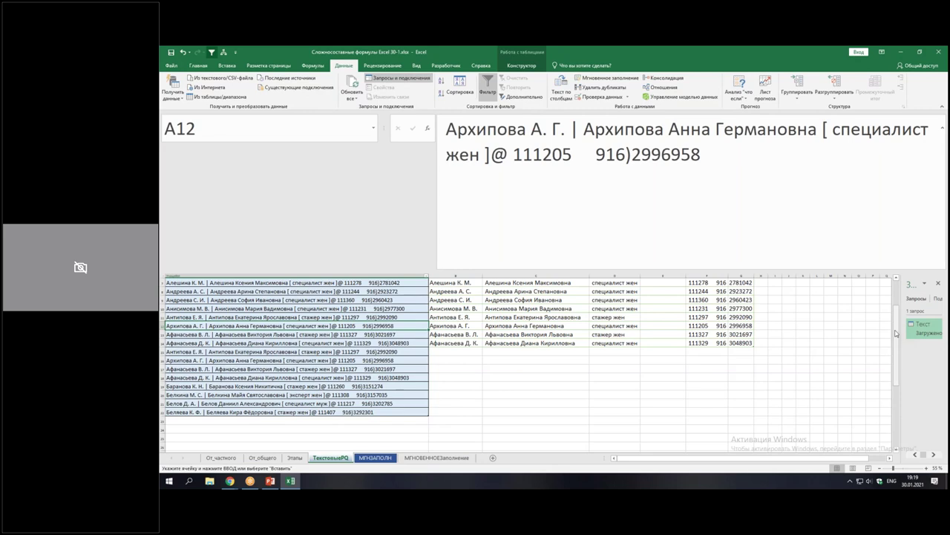
{"action": "left_click_drag", "start_coordinate": [902, 336], "coordinate": [787, 337]}
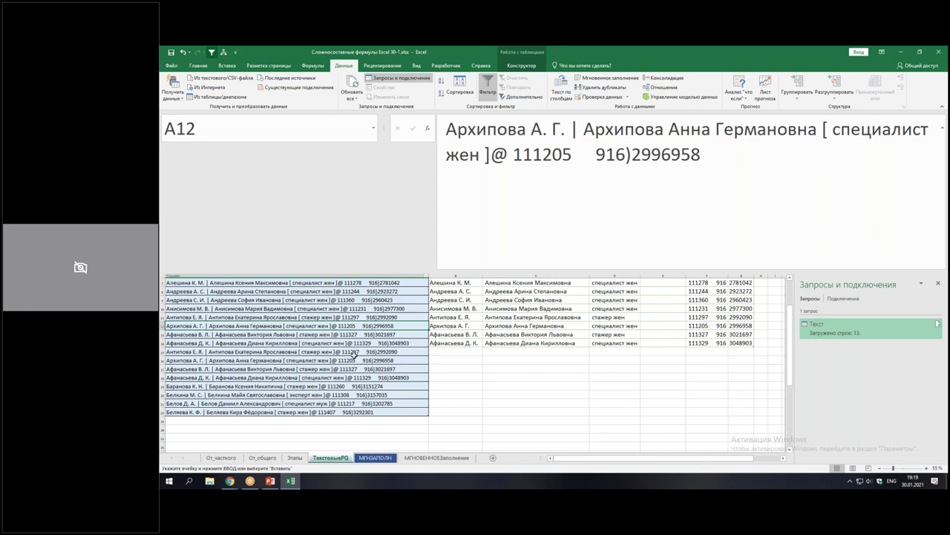
Refresh the Текст query output table so it loads the newly added rows
{"action": "left_click", "coordinate": [548, 302]}
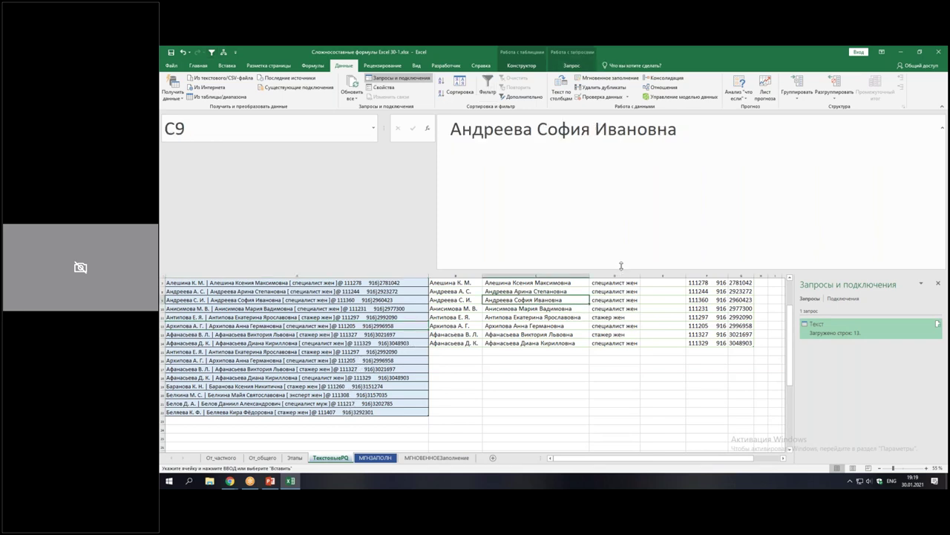
{"action": "left_click_drag", "start_coordinate": [622, 265], "coordinate": [621, 195]}
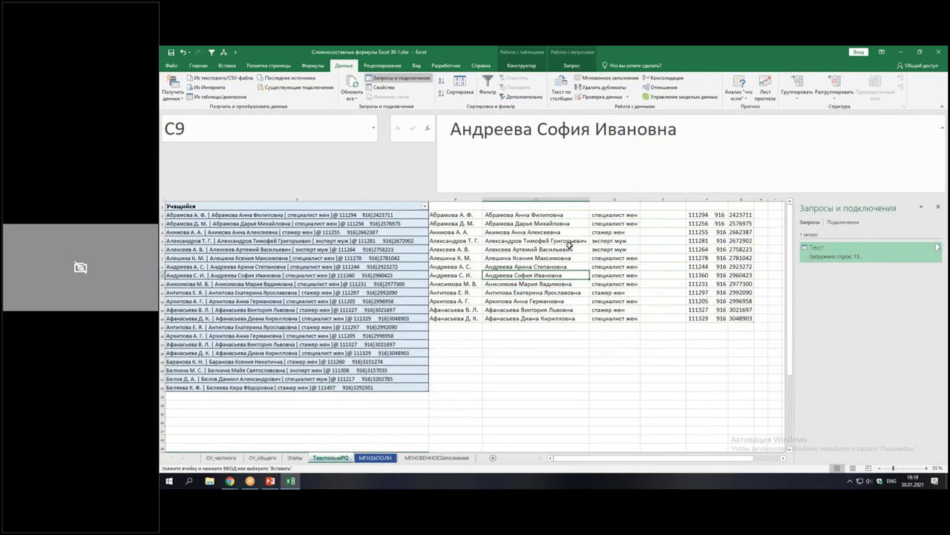
{"action": "right_click", "coordinate": [571, 248]}
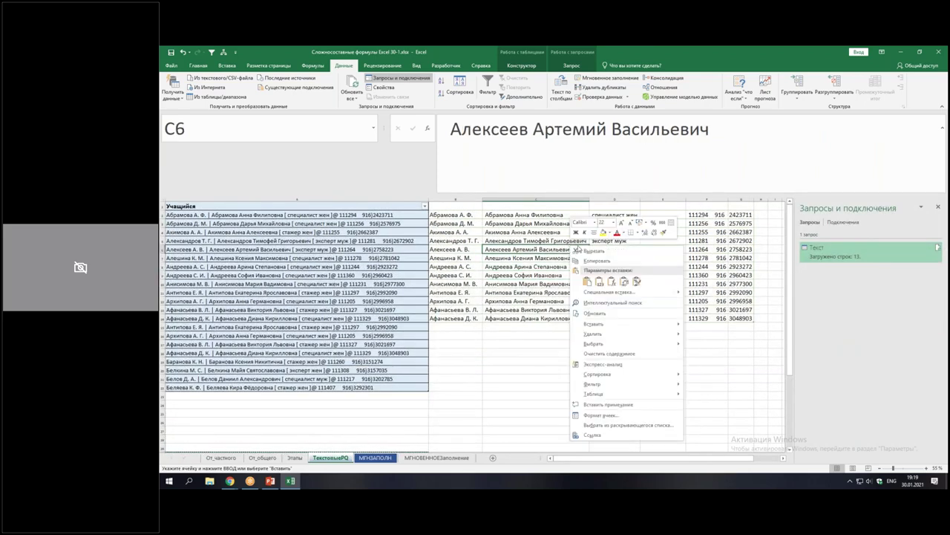
{"action": "left_click", "coordinate": [595, 314]}
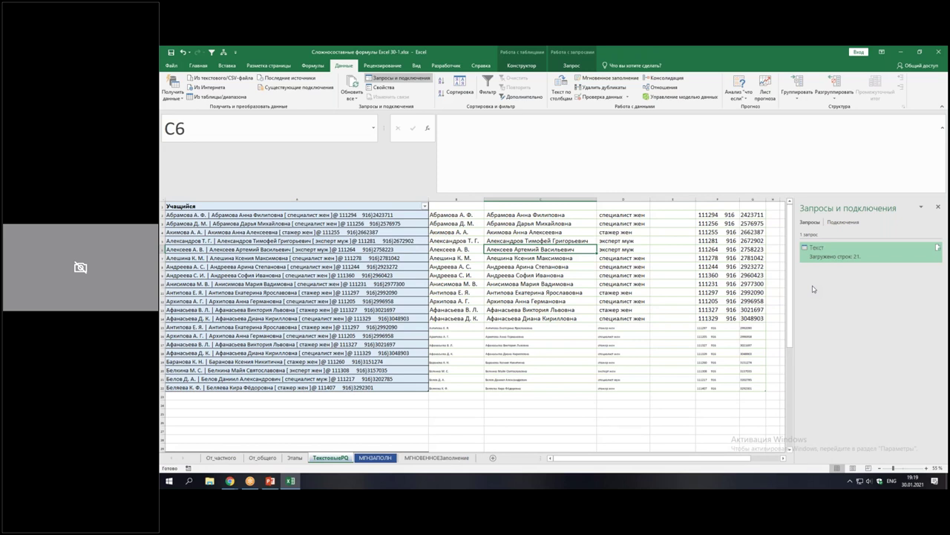
Copy row 14's formatting onto rows 15–23 with Format Painter and check the new entries
{"action": "left_click_drag", "start_coordinate": [459, 318], "coordinate": [757, 320]}
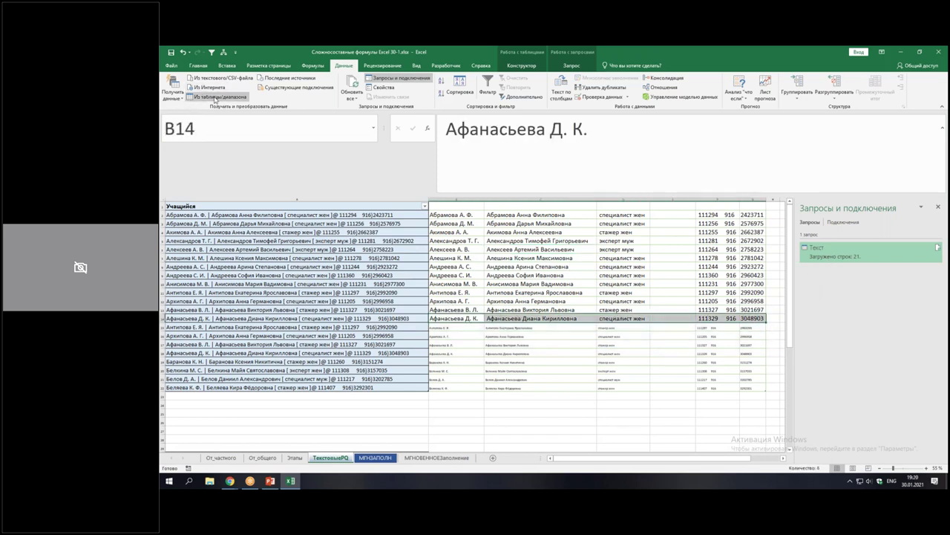
{"action": "left_click", "coordinate": [198, 66]}
{"action": "left_click", "coordinate": [213, 97]}
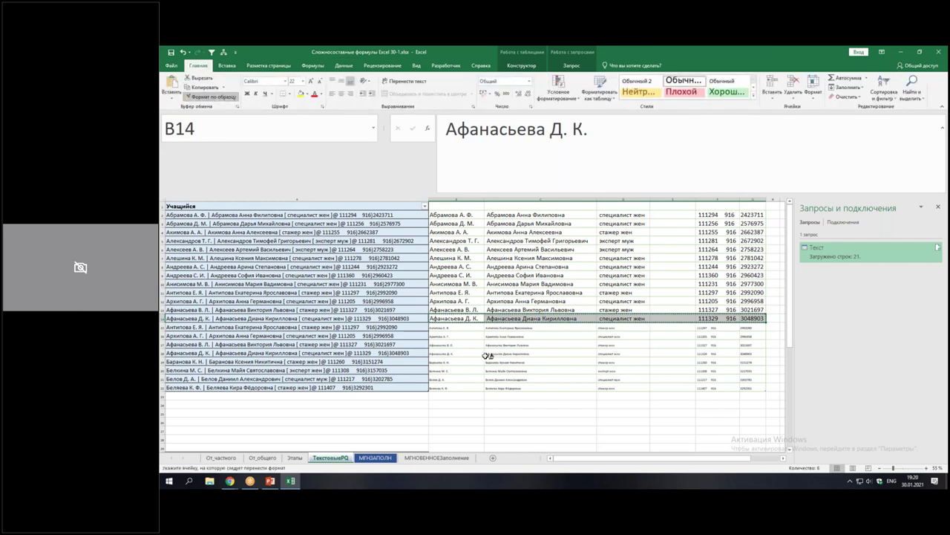
{"action": "left_click_drag", "start_coordinate": [452, 326], "coordinate": [757, 387]}
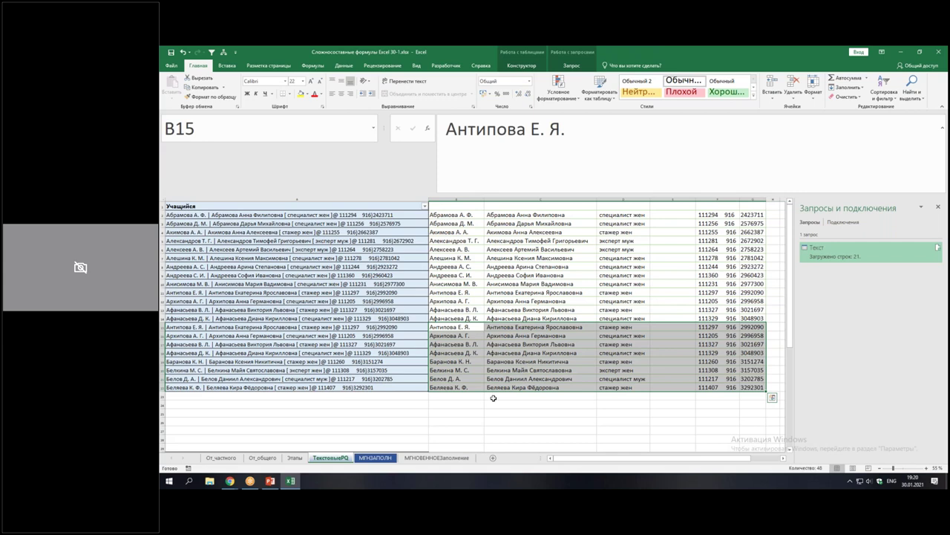
{"action": "left_click", "coordinate": [554, 367]}
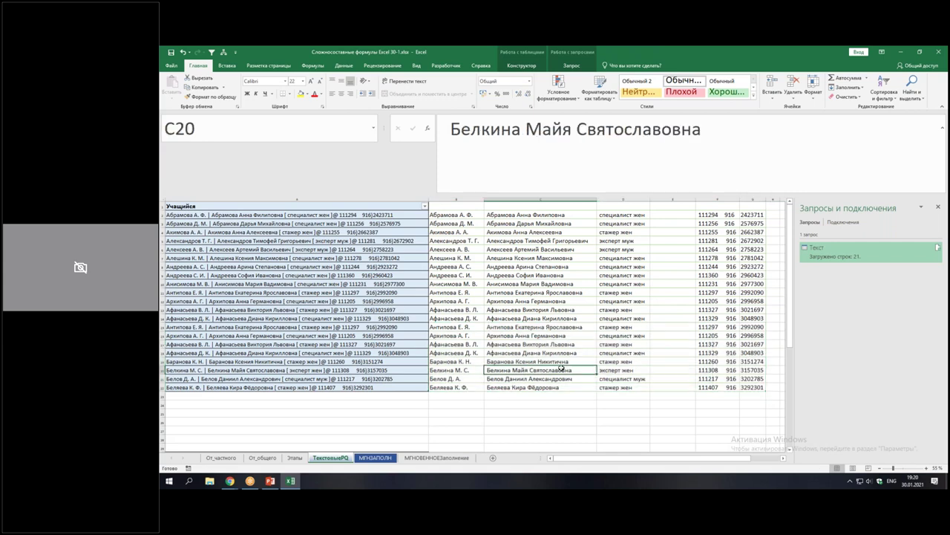
{"action": "left_click_drag", "start_coordinate": [614, 370], "coordinate": [633, 359]}
{"action": "left_click", "coordinate": [632, 360]}
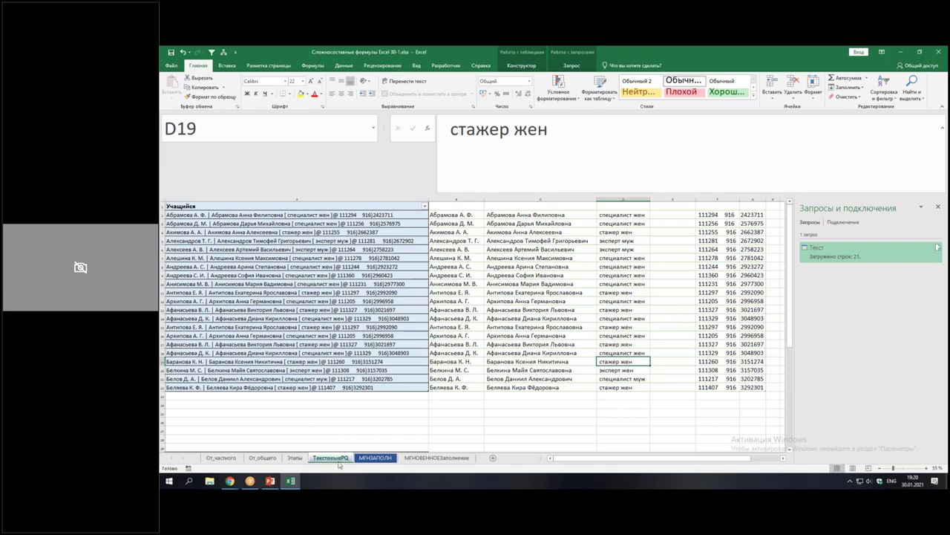
On МГНОВЕННОЕЗаполнение, autofit date columns B:C and widen column E for the E2 label
{"action": "left_click", "coordinate": [423, 458]}
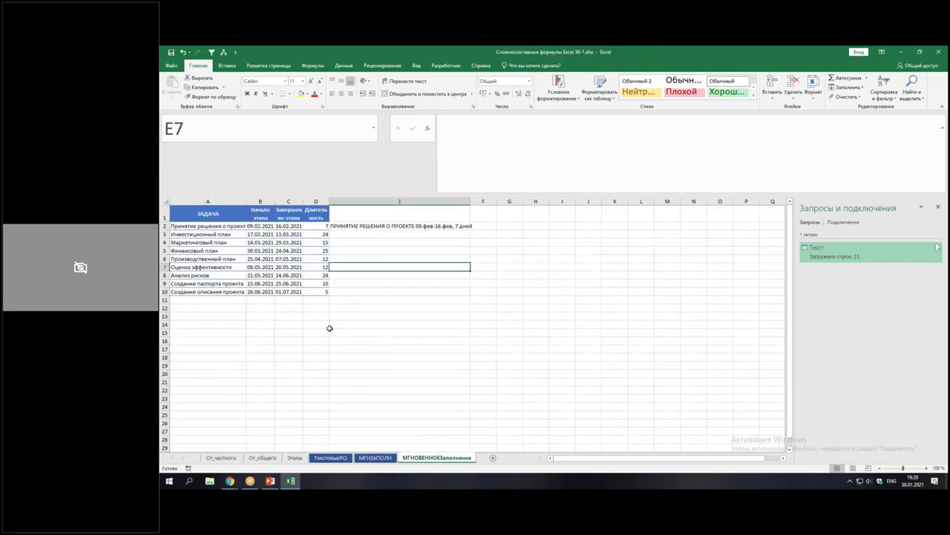
{"action": "scroll", "coordinate": [329, 327], "scroll_direction": "up", "scroll_amount": 2, "text": "ctrl"}
{"action": "left_click_drag", "start_coordinate": [294, 202], "coordinate": [346, 212]}
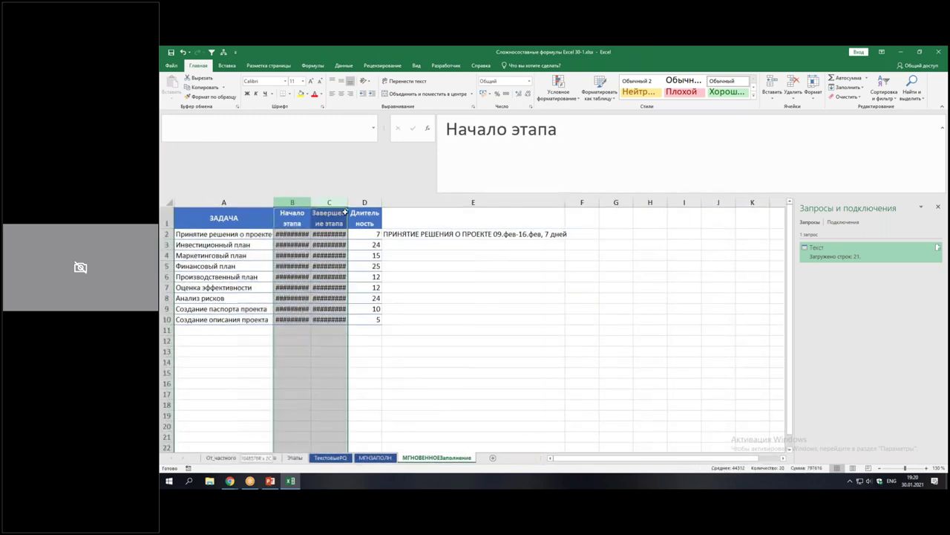
{"action": "double_click", "coordinate": [348, 202]}
{"action": "left_click", "coordinate": [467, 235]}
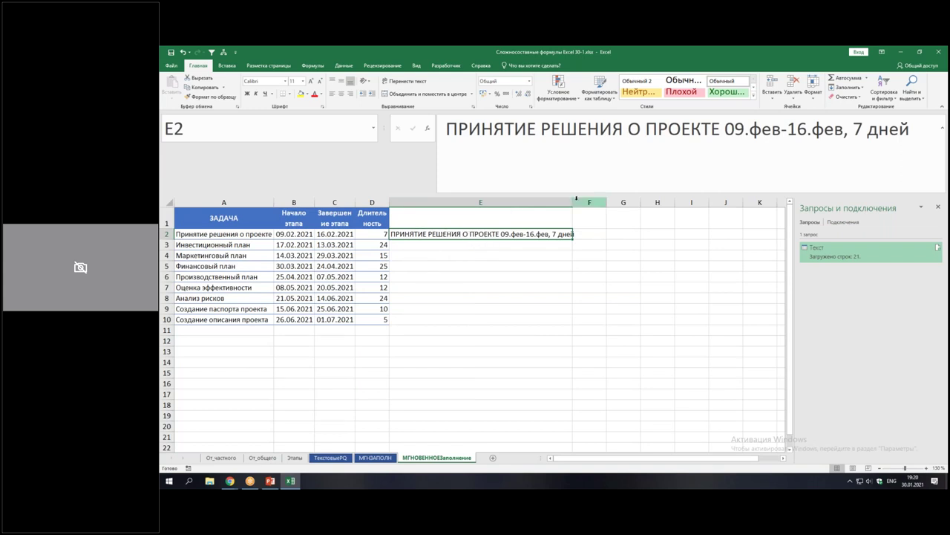
{"action": "left_click_drag", "start_coordinate": [576, 199], "coordinate": [617, 199]}
{"action": "left_click", "coordinate": [538, 245]}
{"action": "key", "text": "Down"}
{"action": "key", "text": "Down"}
{"action": "key", "text": "Down"}
{"action": "key", "text": "Down"}
{"action": "key", "text": "Down"}
{"action": "key", "text": "Down"}
{"action": "key", "text": "Down"}
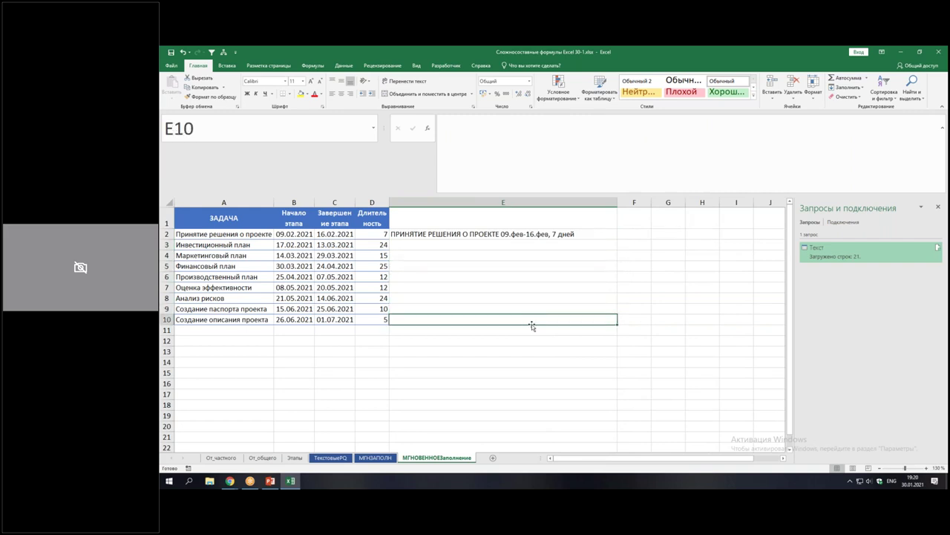
{"action": "left_click", "coordinate": [465, 235]}
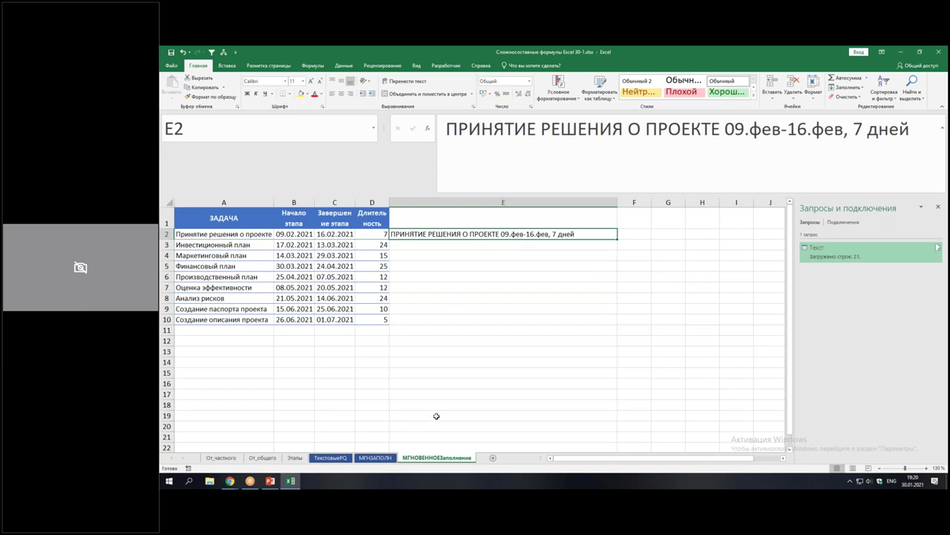
On От_общего, inspect the Период label formulas in column E and select start date B7
{"action": "left_click", "coordinate": [263, 457]}
{"action": "left_click", "coordinate": [407, 274]}
{"action": "left_click", "coordinate": [407, 299]}
{"action": "left_click", "coordinate": [429, 316]}
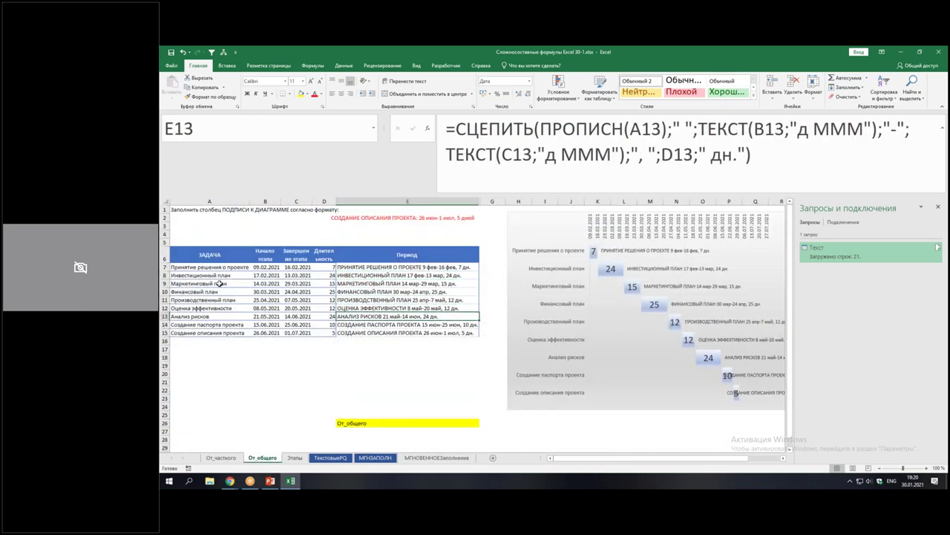
{"action": "left_click", "coordinate": [264, 268]}
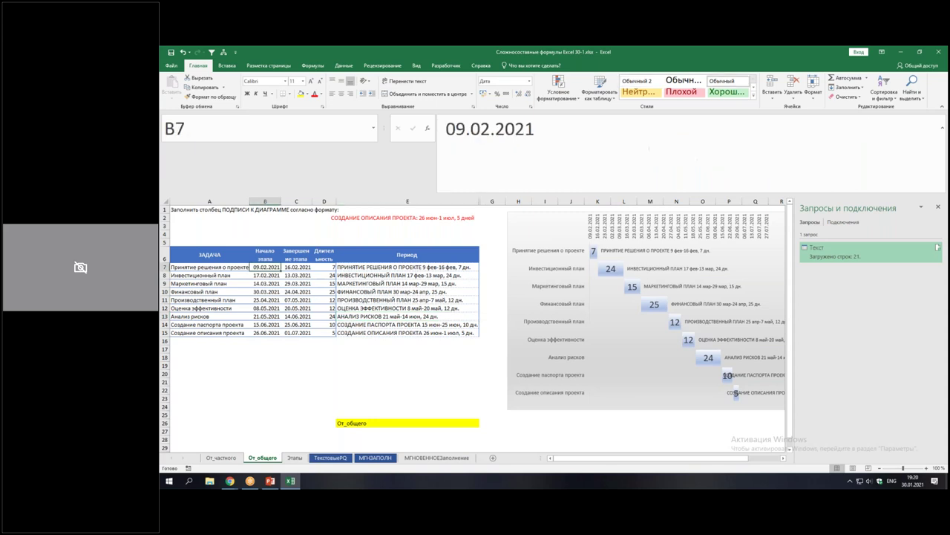
Change the first task's end date in C7 to 19.02.2021
{"action": "left_click", "coordinate": [290, 268]}
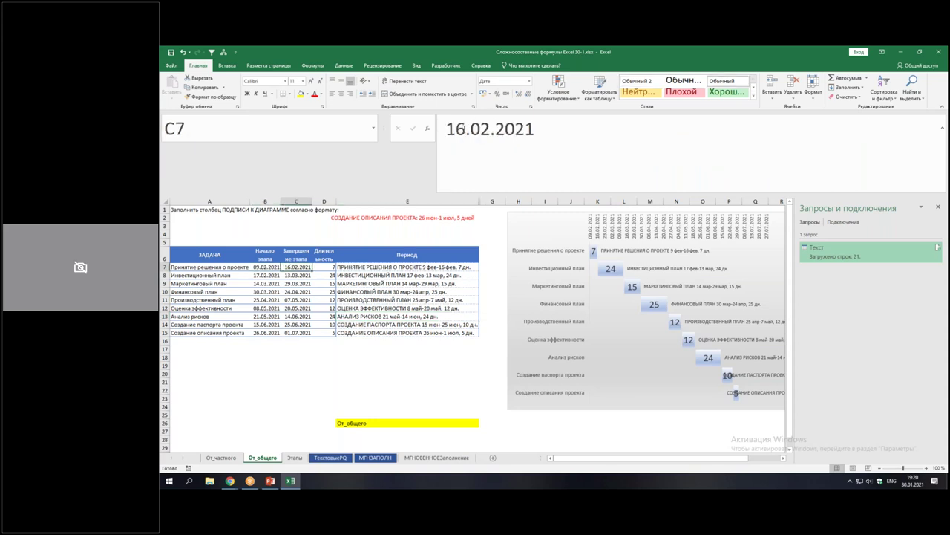
{"action": "type", "text": "9"}
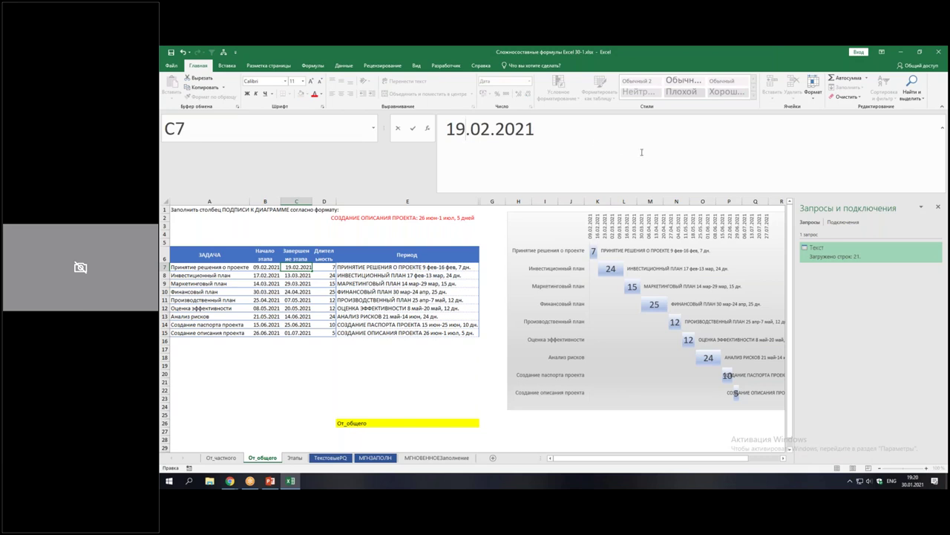
{"action": "key", "text": "Return"}
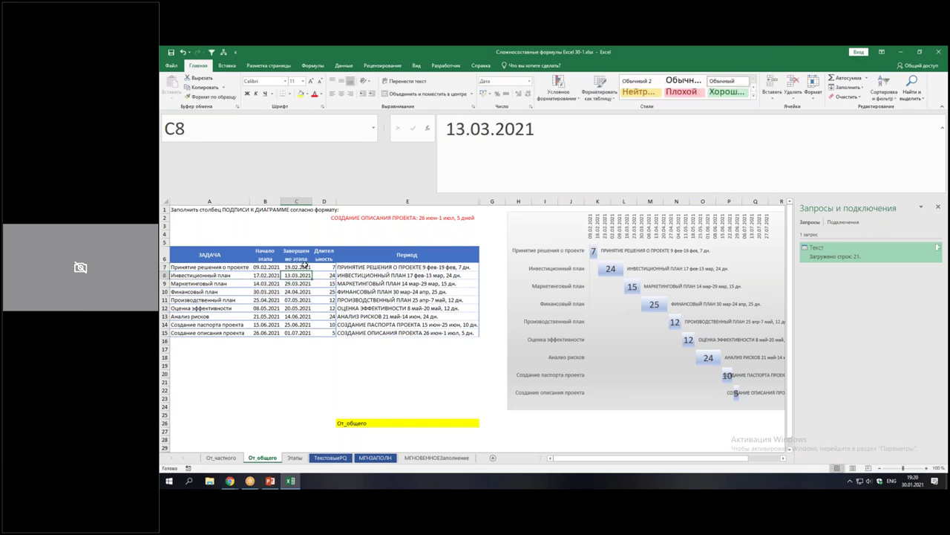
Enter the duration formula =+C7-B7 in D7
{"action": "left_click", "coordinate": [323, 268]}
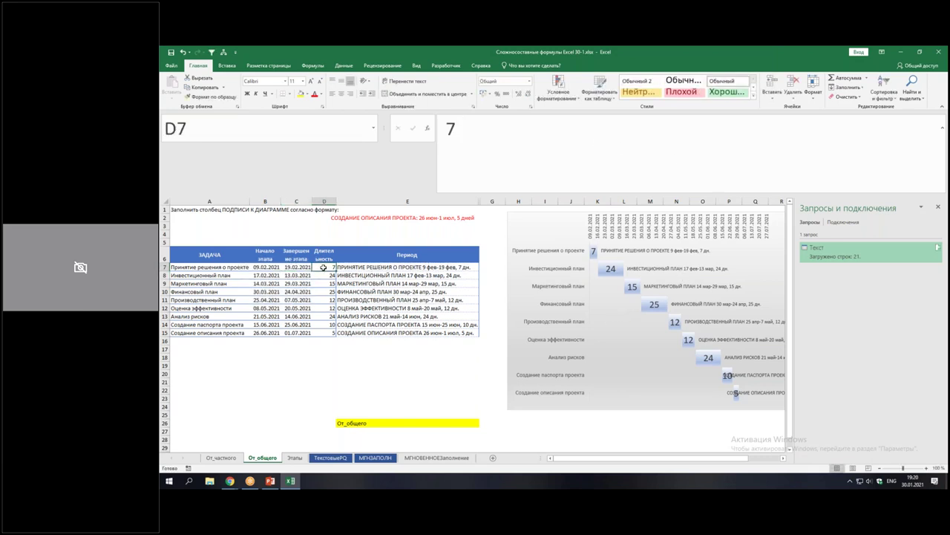
{"action": "type", "text": "+"}
{"action": "left_click", "coordinate": [306, 269]}
{"action": "type", "text": "-"}
{"action": "left_click", "coordinate": [267, 268]}
{"action": "key", "text": "Return"}
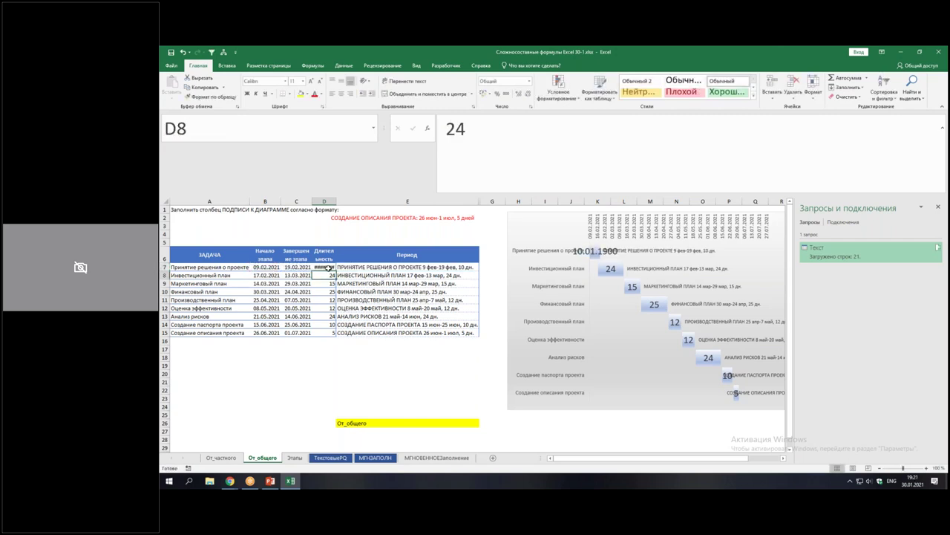
{"action": "left_click", "coordinate": [328, 268]}
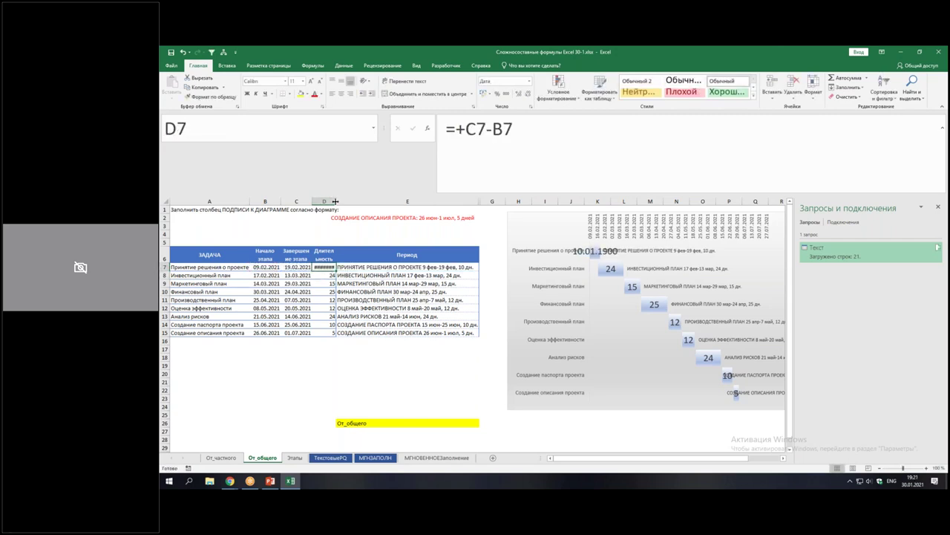
Widen column D, format D7 as a whole number and fill it down to all tasks
{"action": "left_click_drag", "start_coordinate": [335, 202], "coordinate": [350, 201]}
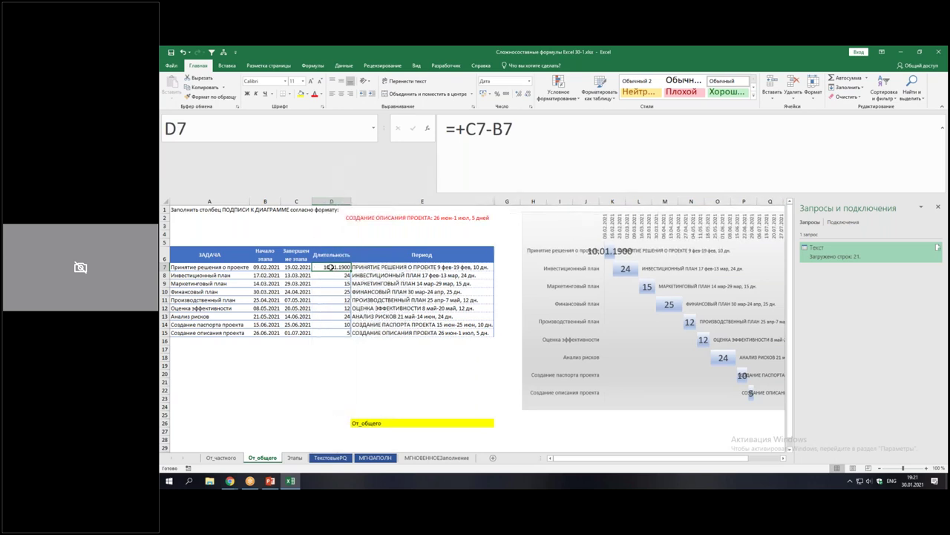
{"action": "key", "text": "ctrl+shift+1"}
{"action": "left_click", "coordinate": [528, 95]}
{"action": "left_click", "coordinate": [528, 94]}
{"action": "double_click", "coordinate": [350, 270]}
Change C7's end date to 23.02.2021, check the E7 label, and return to МГНОВЕННОЕЗаполнение
{"action": "left_click", "coordinate": [300, 269]}
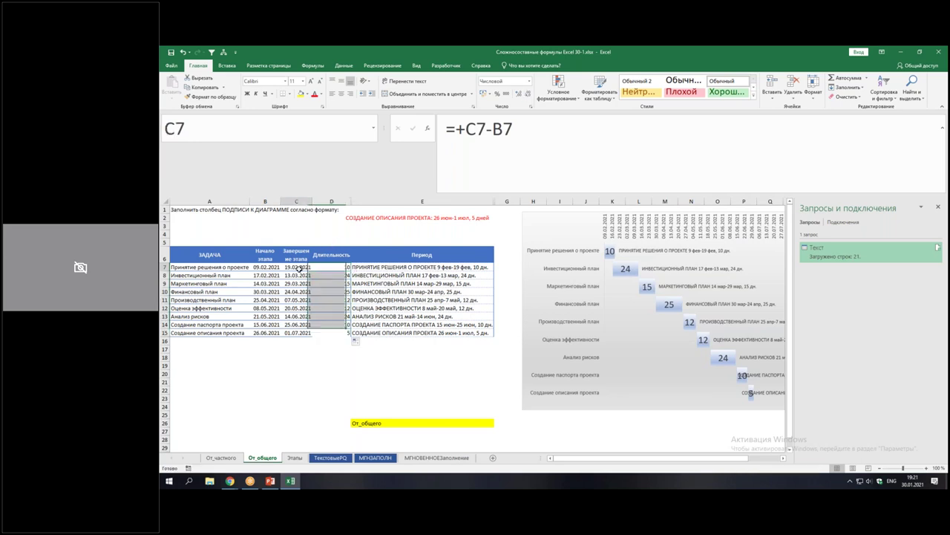
{"action": "left_click_drag", "start_coordinate": [448, 129], "coordinate": [466, 130]}
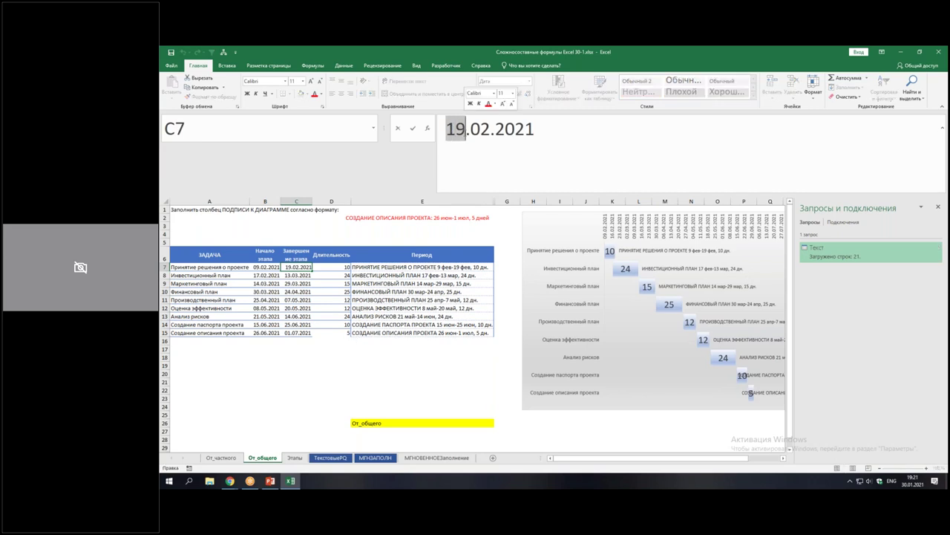
{"action": "type", "text": "23"}
{"action": "key", "text": "Return"}
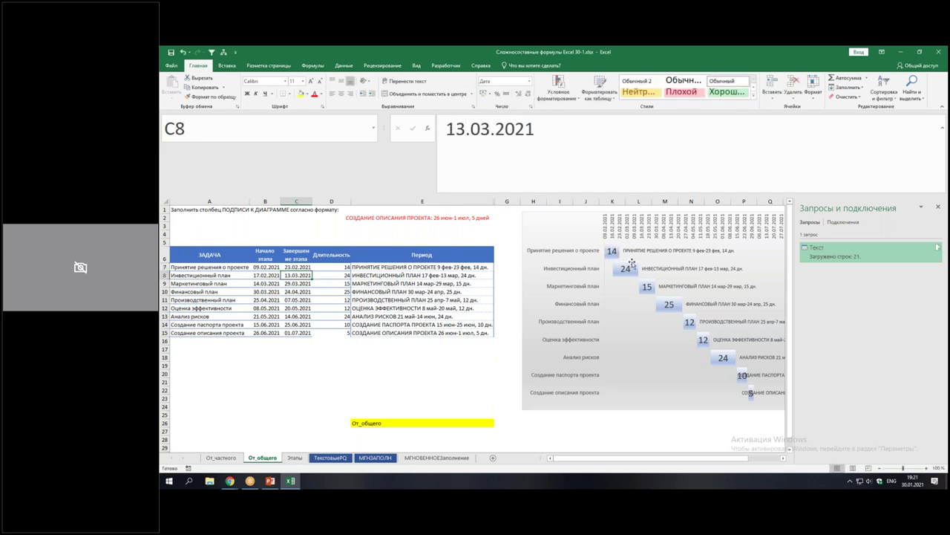
{"action": "left_click", "coordinate": [448, 267]}
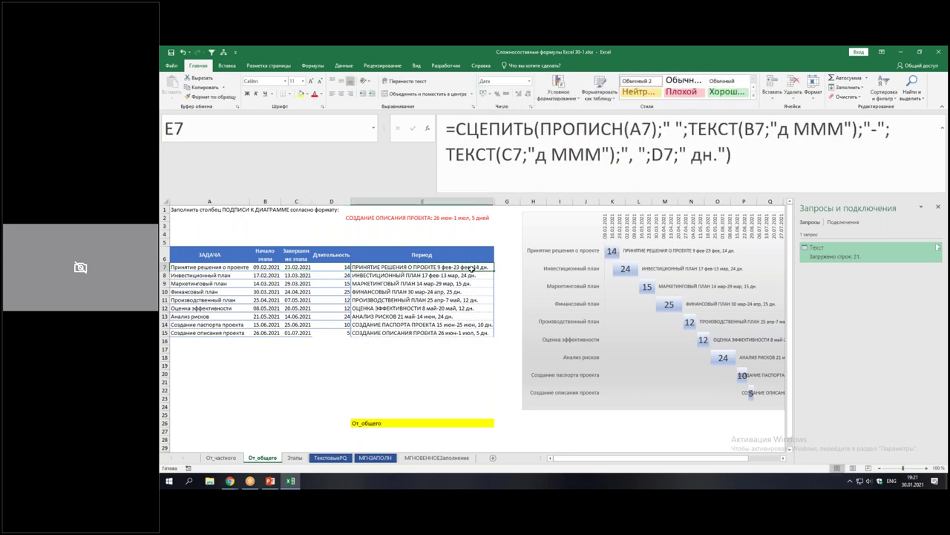
{"action": "left_click", "coordinate": [432, 458]}
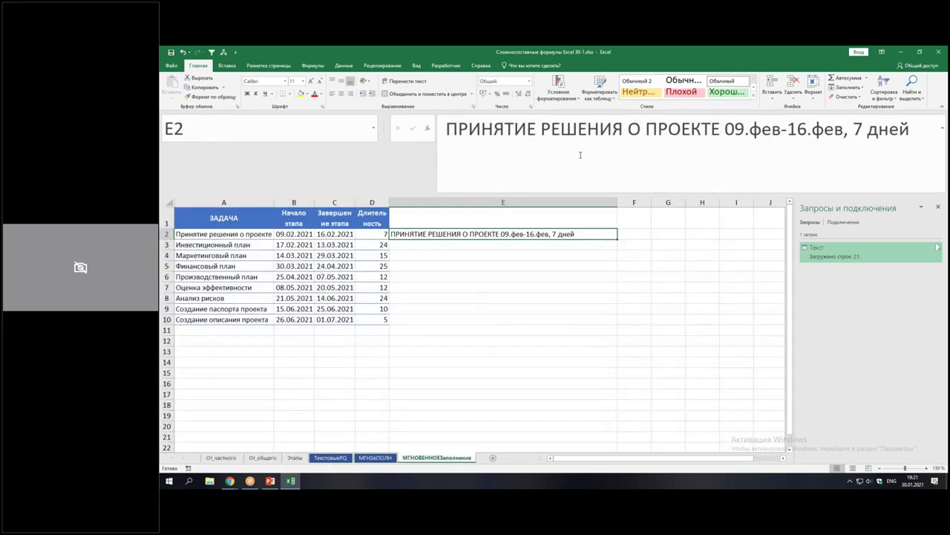
{"action": "left_click", "coordinate": [416, 247]}
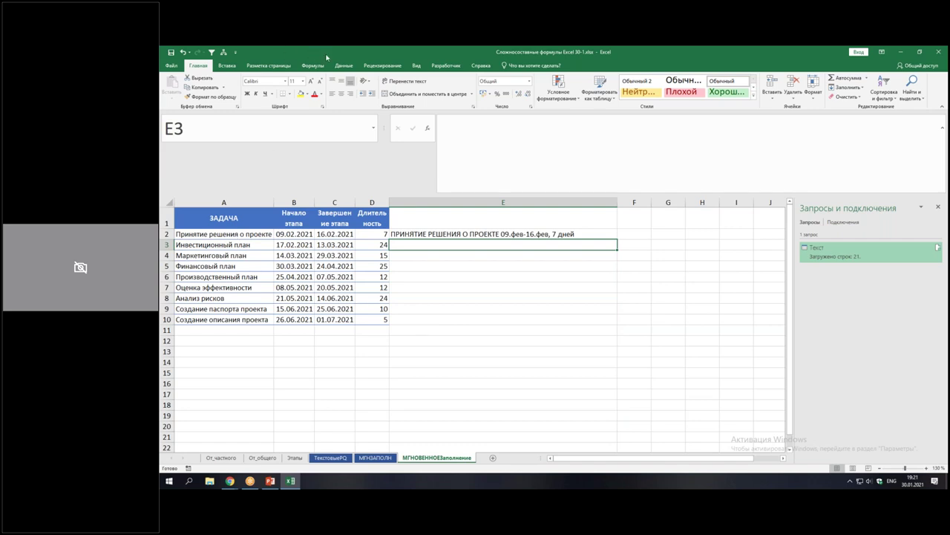
{"action": "left_click", "coordinate": [344, 65]}
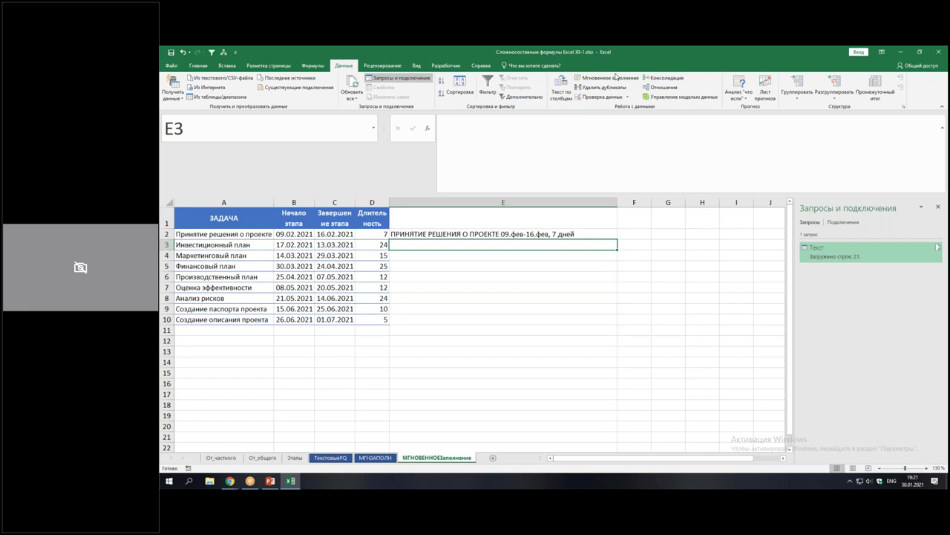
{"action": "mouse_move", "coordinate": [570, 68]}
{"action": "left_mouse_down"}
{"action": "mouse_move", "coordinate": [643, 84]}
{"action": "mouse_move", "coordinate": [645, 161]}
{"action": "mouse_move", "coordinate": [583, 204]}
{"action": "left_mouse_up"}
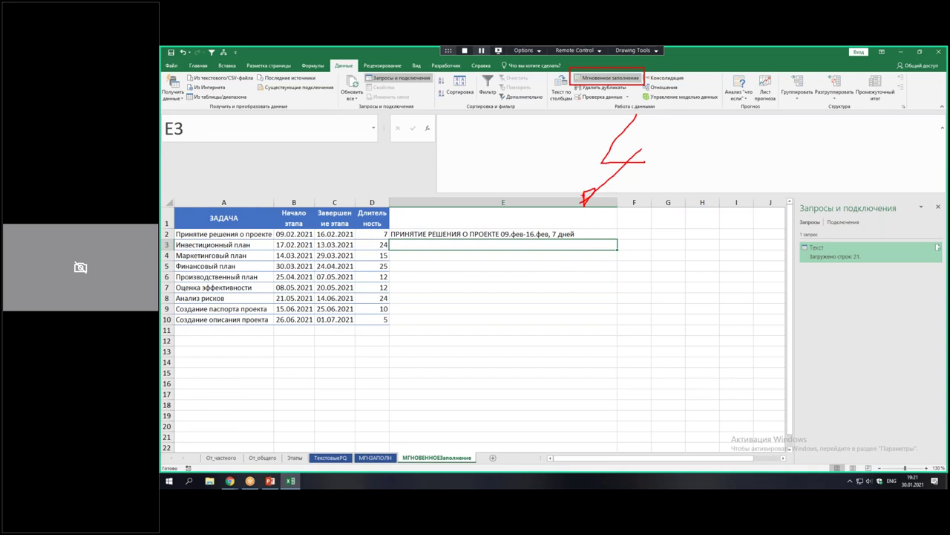
Undo the last annotation stroke and close the on-screen annotation overlay
{"action": "key", "text": "ctrl+z"}
{"action": "key", "text": "ctrl+z"}
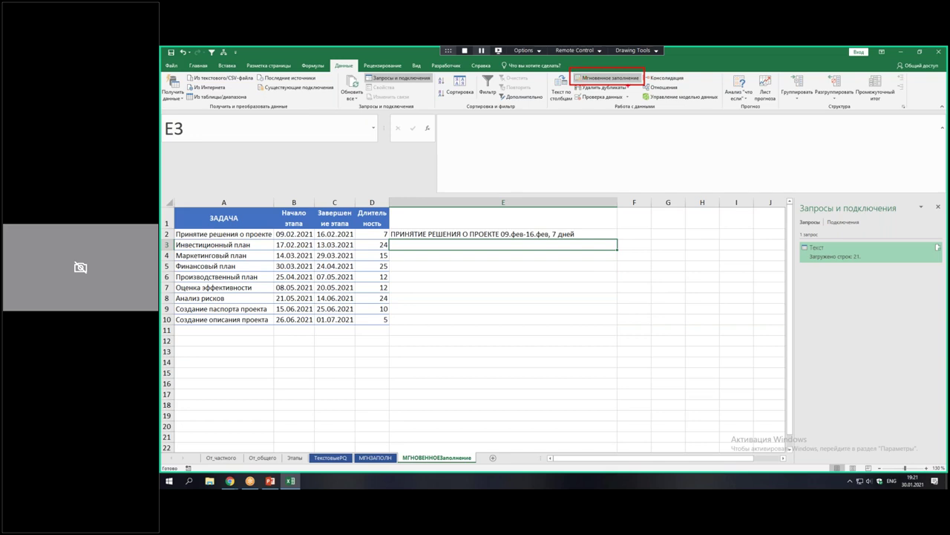
{"action": "key", "text": "Escape"}
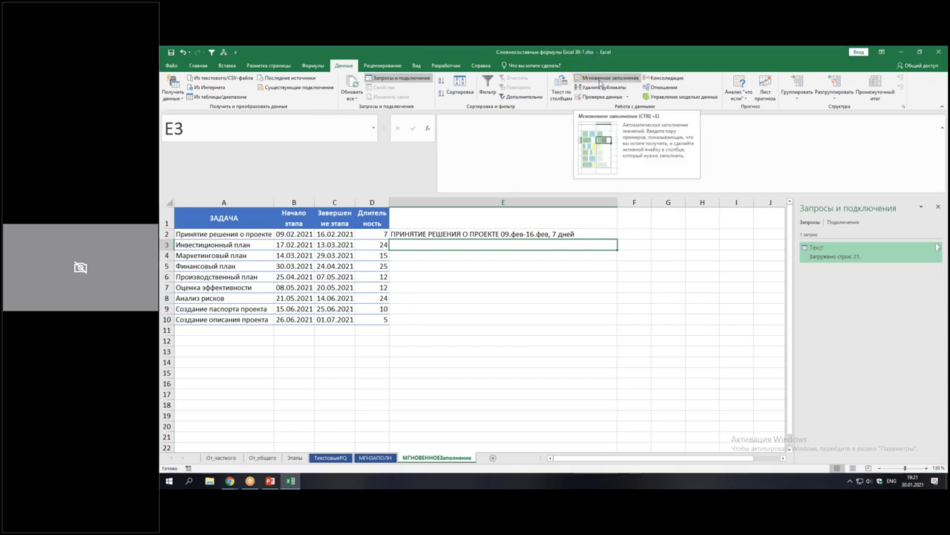
{"action": "key", "text": "ctrl+2"}
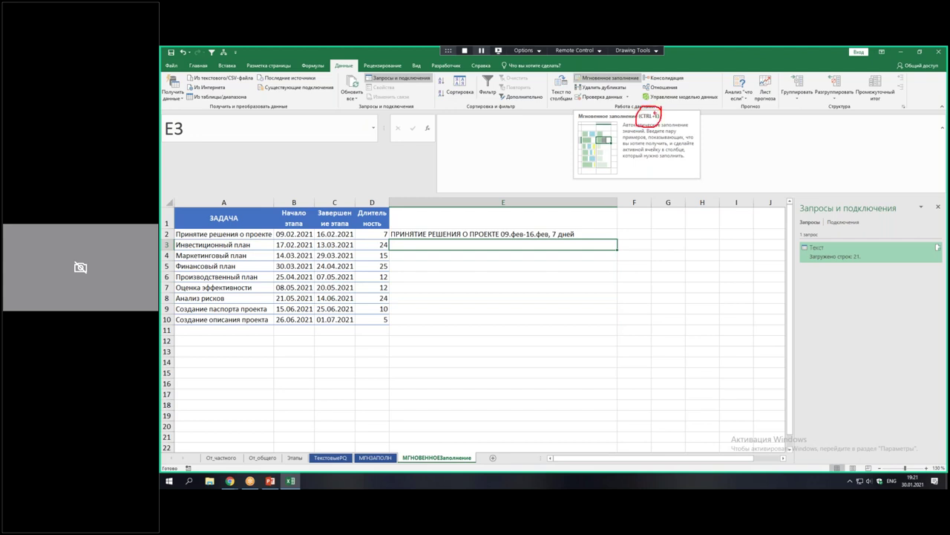
{"action": "key", "text": "Escape"}
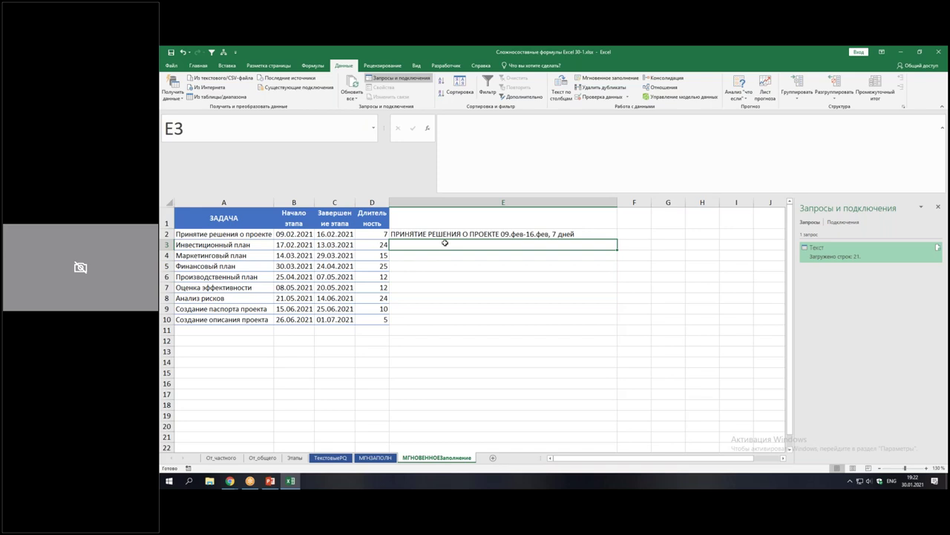
Flash Fill E3:E10 with Ctrl+E and check the generated labels against E2
{"action": "key", "text": "ctrl+e"}
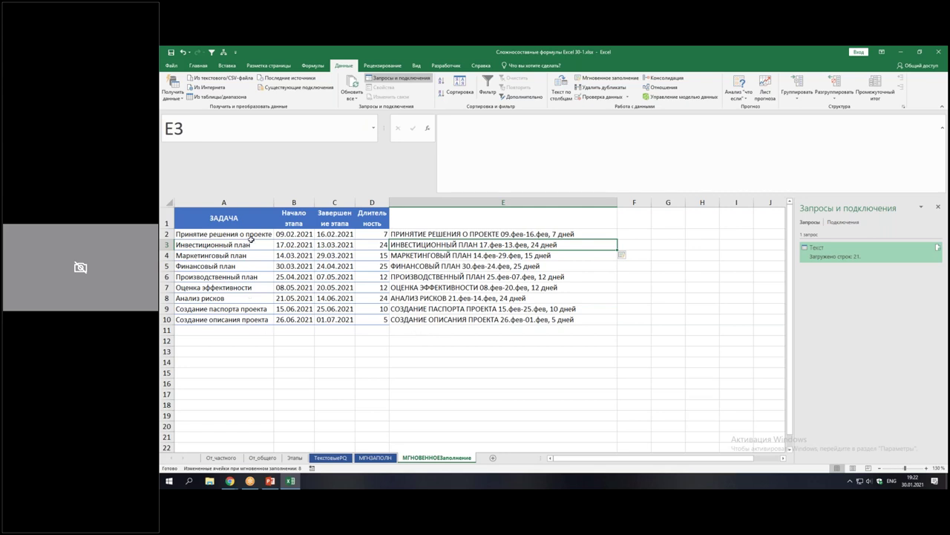
{"action": "key", "text": "Down"}
{"action": "key", "text": "Down"}
{"action": "key", "text": "Down"}
{"action": "key", "text": "Down"}
{"action": "key", "text": "Down"}
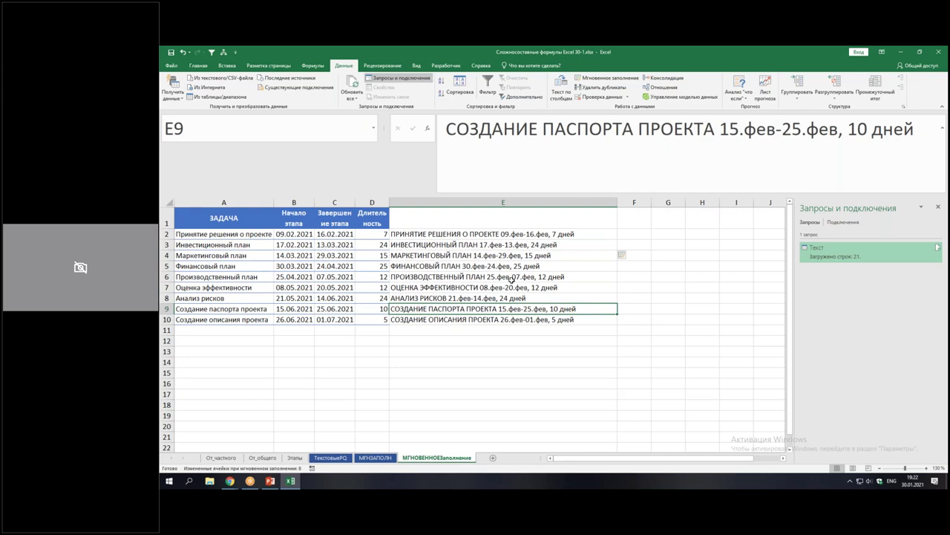
{"action": "left_click", "coordinate": [525, 234]}
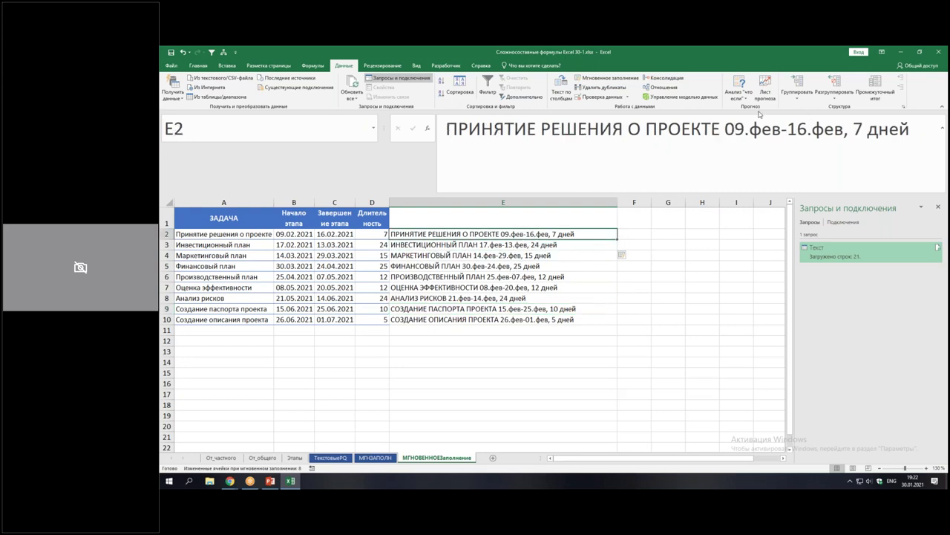
Highlight the date range 09.фев-16.фев inside the E2 label
{"action": "left_click", "coordinate": [725, 128]}
{"action": "left_click_drag", "start_coordinate": [724, 129], "coordinate": [845, 128]}
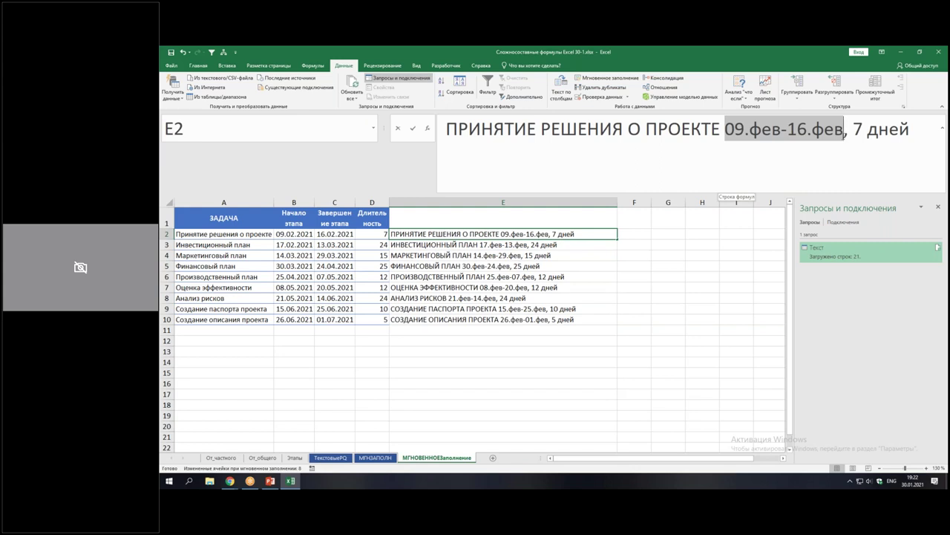
{"action": "left_click", "coordinate": [534, 245]}
Clear end dates C2:C4, undo to restore them, then go to the От_общего sheet
{"action": "left_click_drag", "start_coordinate": [336, 233], "coordinate": [338, 256]}
{"action": "key", "text": "Delete"}
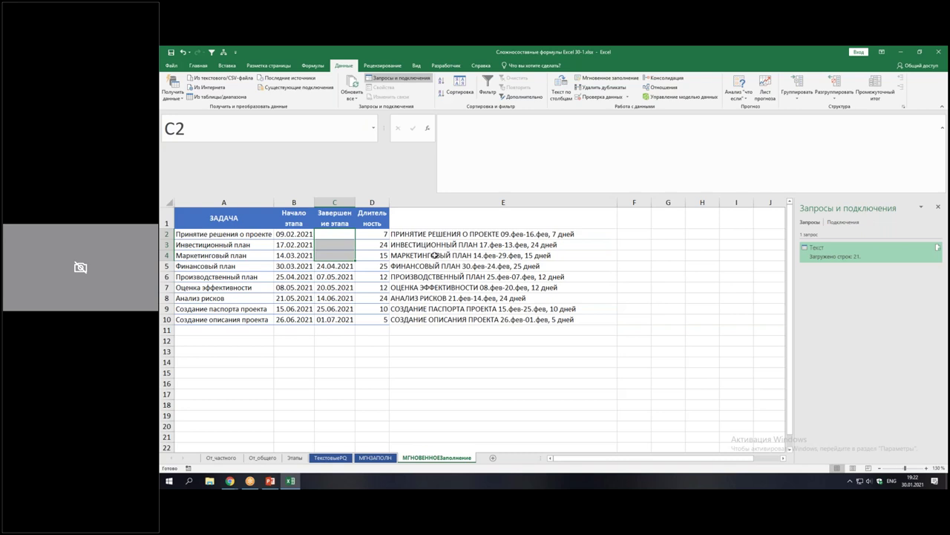
{"action": "key", "text": "ctrl+z"}
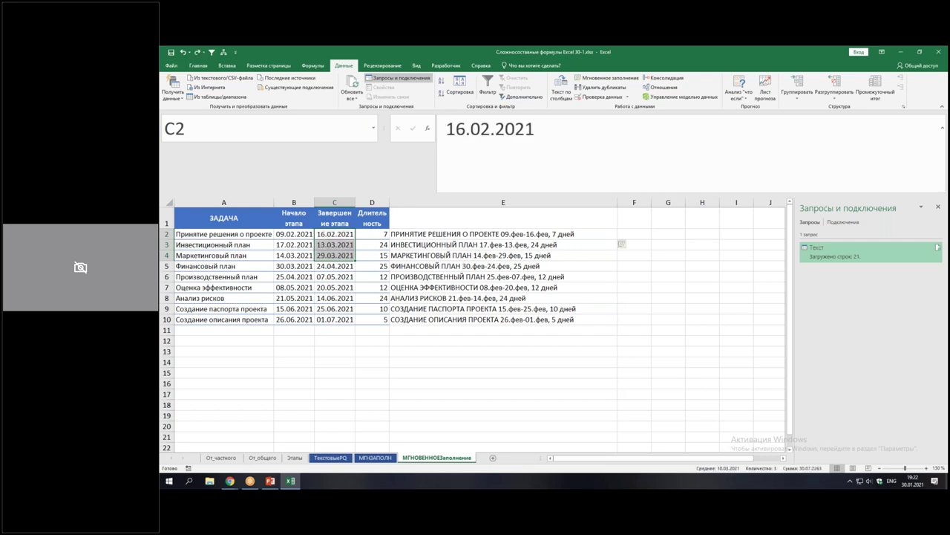
{"action": "left_click", "coordinate": [440, 257]}
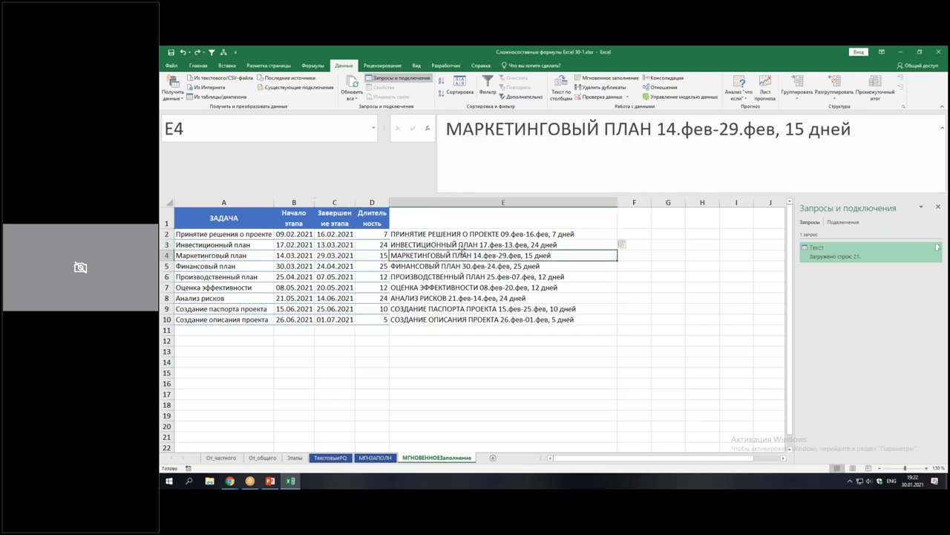
{"action": "left_click", "coordinate": [410, 396]}
{"action": "left_click", "coordinate": [263, 458]}
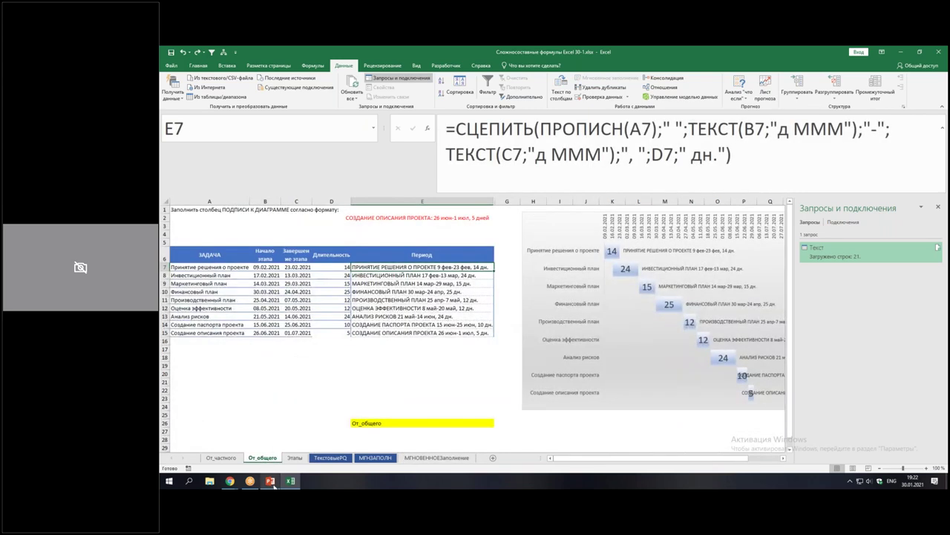
Select empty cells below the table, then switch to the Этапы sheet
{"action": "left_click", "coordinate": [339, 364]}
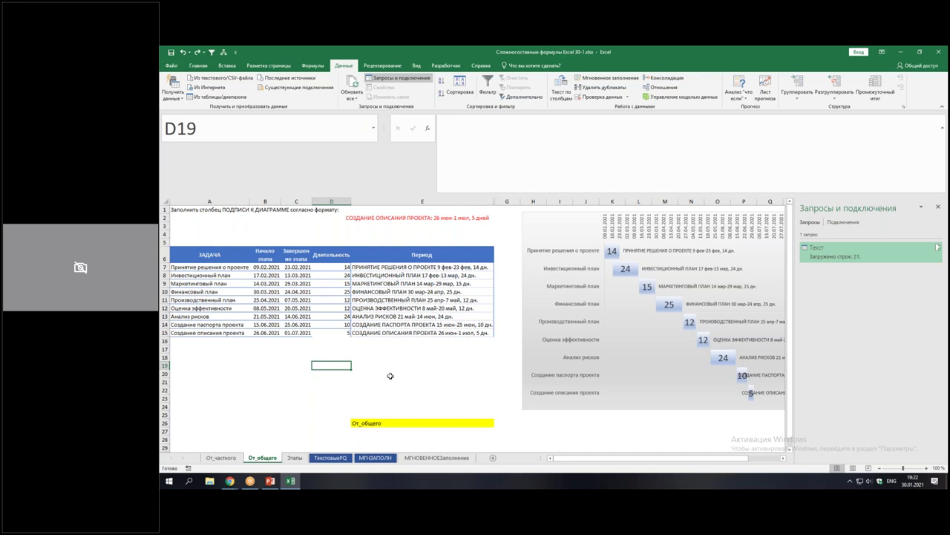
{"action": "left_click", "coordinate": [390, 375]}
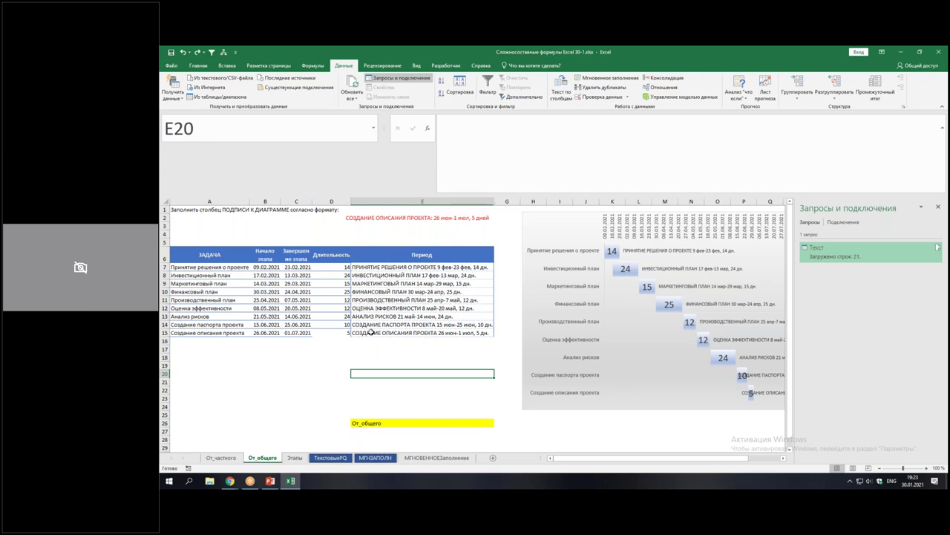
{"action": "left_click", "coordinate": [295, 458]}
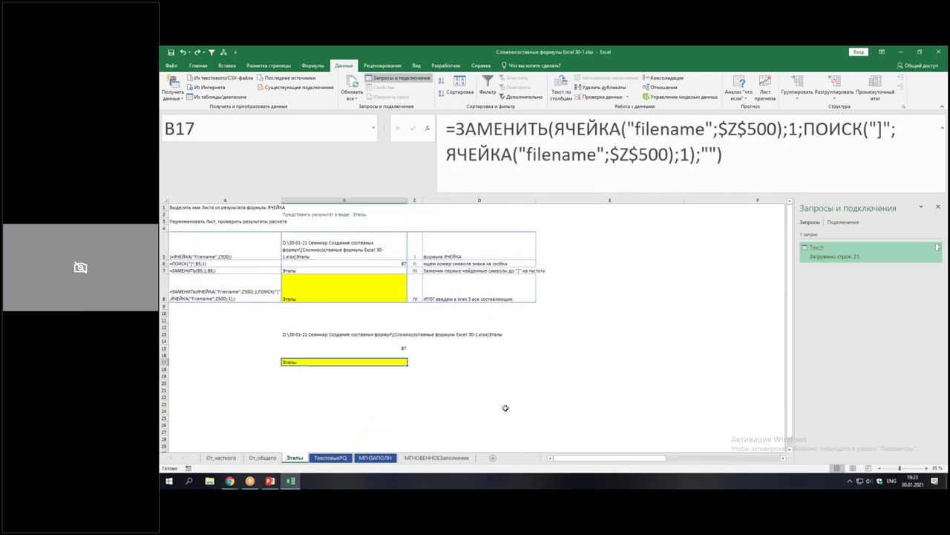
Bring PowerPoint to the front and show slide 10 with the follow-up course links
{"action": "left_click", "coordinate": [274, 484]}
{"action": "scroll", "coordinate": [268, 286], "scroll_direction": "down", "scroll_amount": 3}
{"action": "scroll", "coordinate": [268, 286], "scroll_direction": "down", "scroll_amount": 1}
{"action": "left_click", "coordinate": [230, 339]}
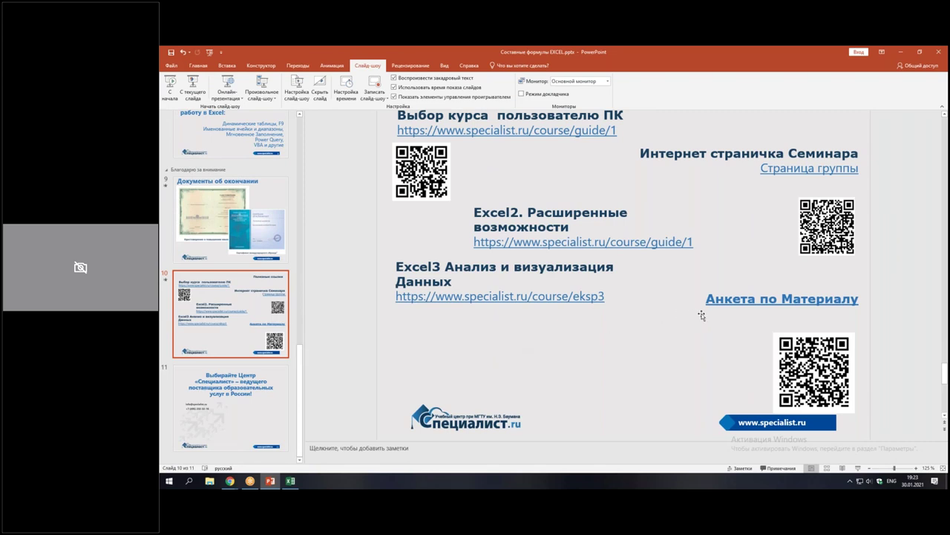
Follow the 'Анкета по Материалу' hyperlink on slide 10 to open the feedback form
{"action": "left_click", "coordinate": [725, 298]}
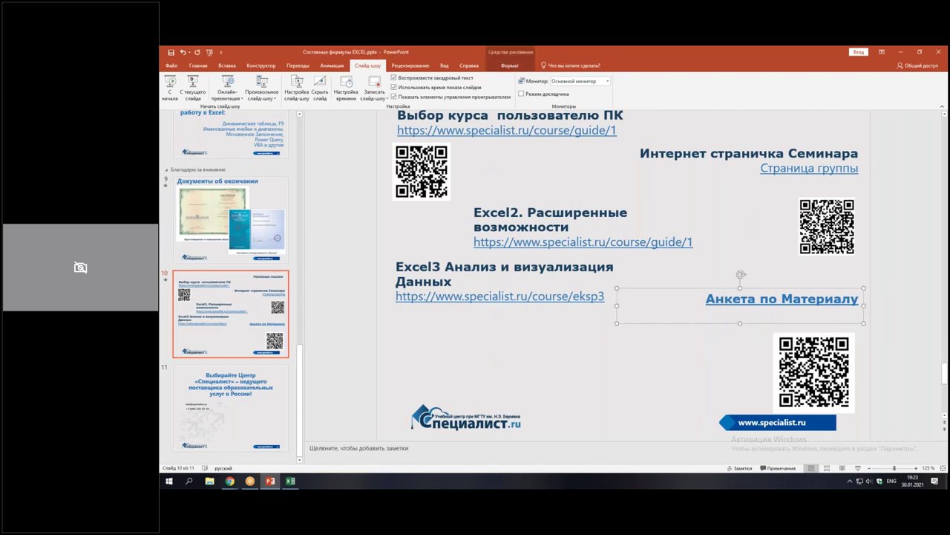
{"action": "left_click", "coordinate": [725, 299], "text": "ctrl"}
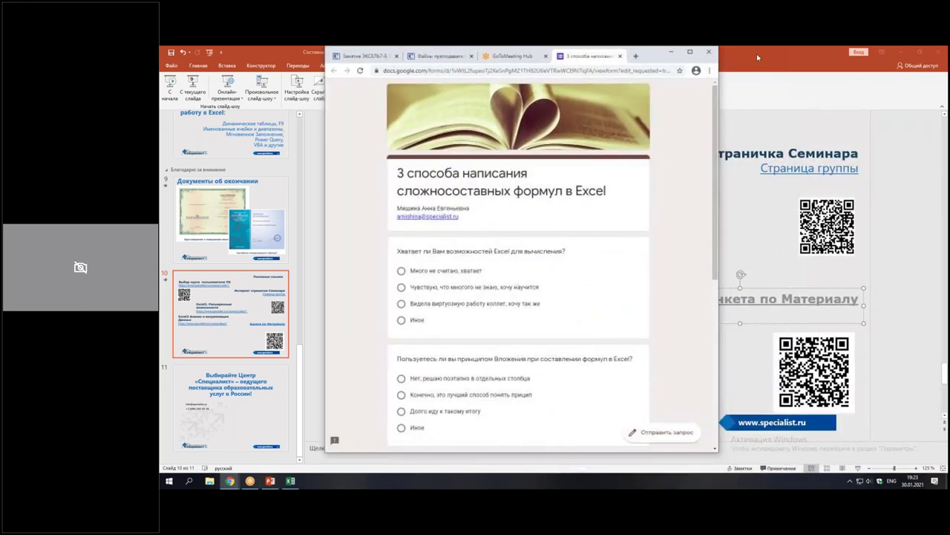
Maximize Chrome on the feedback form and scroll down to the name-and-email and questions fields
{"action": "double_click", "coordinate": [690, 54]}
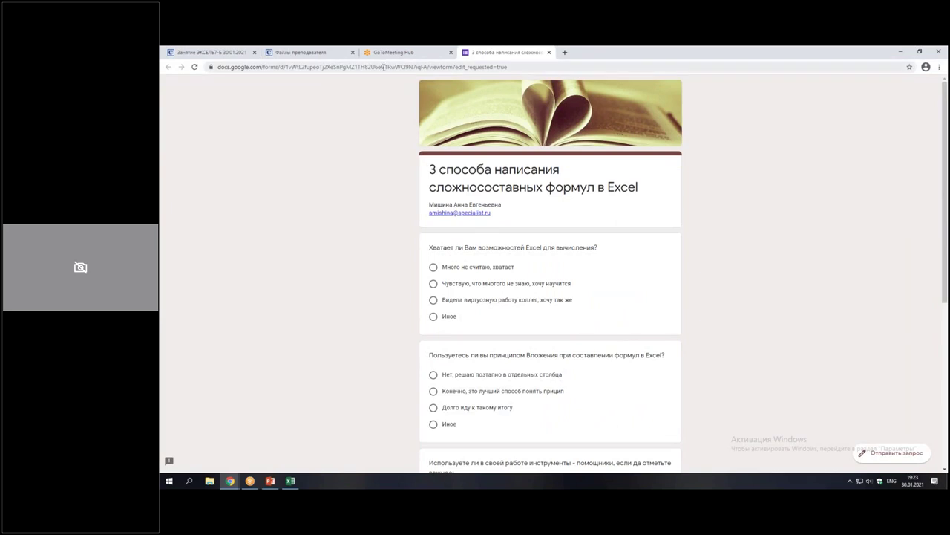
{"action": "left_click", "coordinate": [384, 67]}
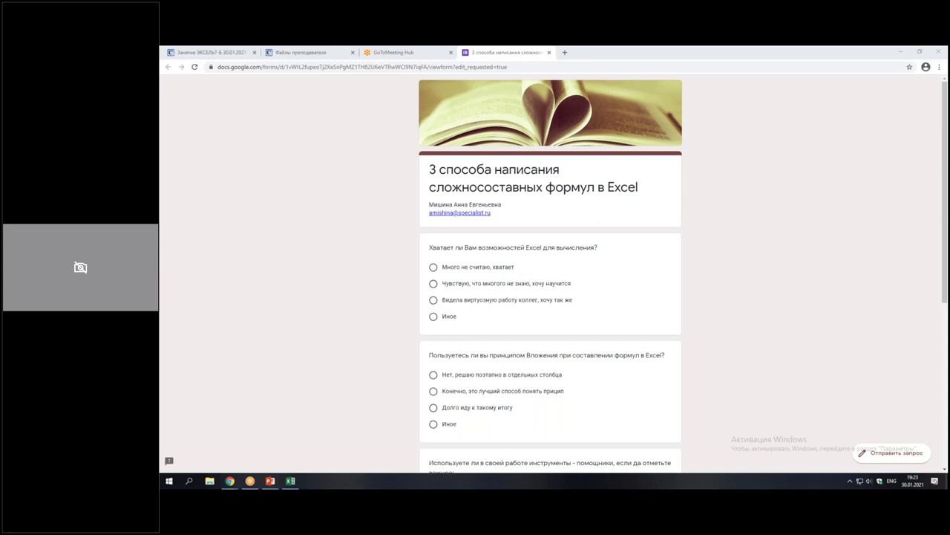
{"action": "scroll", "coordinate": [596, 221], "scroll_direction": "down", "scroll_amount": 3}
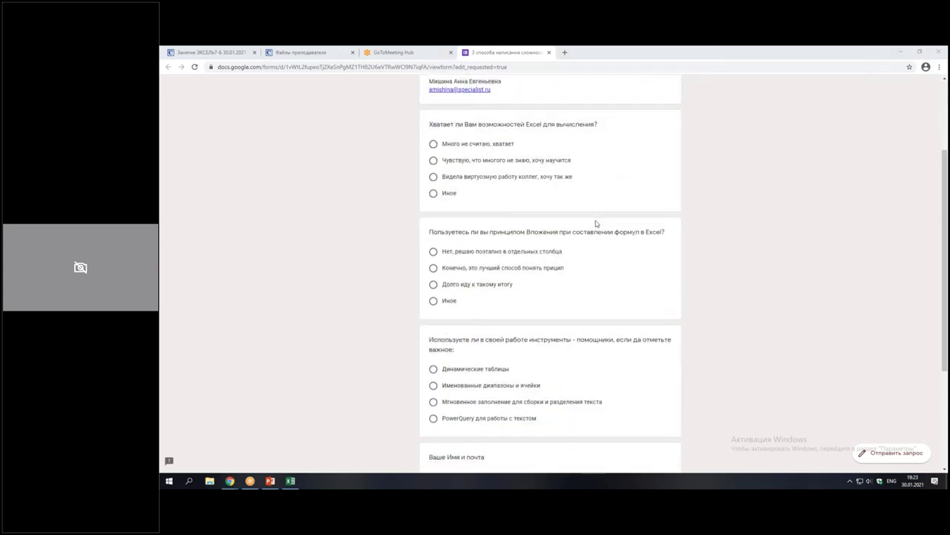
{"action": "scroll", "coordinate": [394, 178], "scroll_direction": "down", "scroll_amount": 1}
{"action": "scroll", "coordinate": [395, 178], "scroll_direction": "down", "scroll_amount": 1}
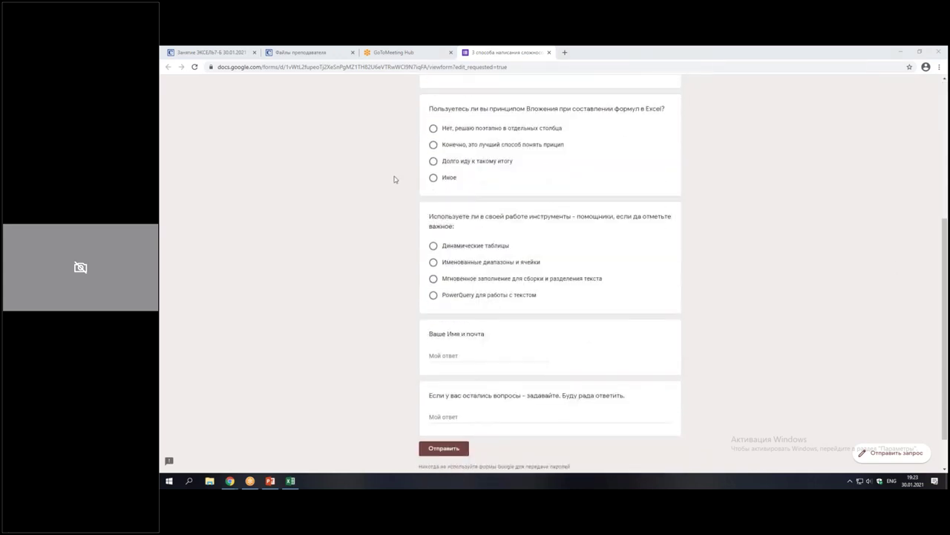
{"action": "scroll", "coordinate": [395, 178], "scroll_direction": "down", "scroll_amount": 1}
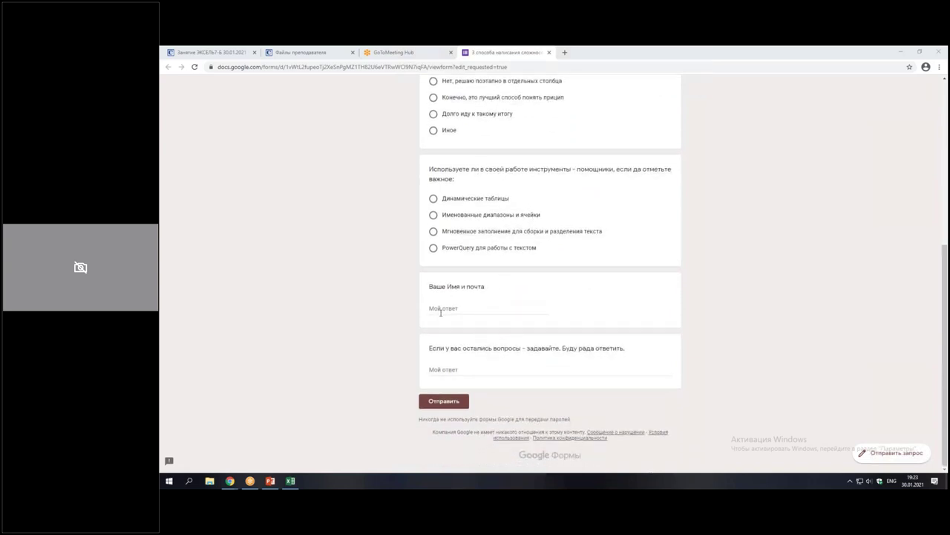